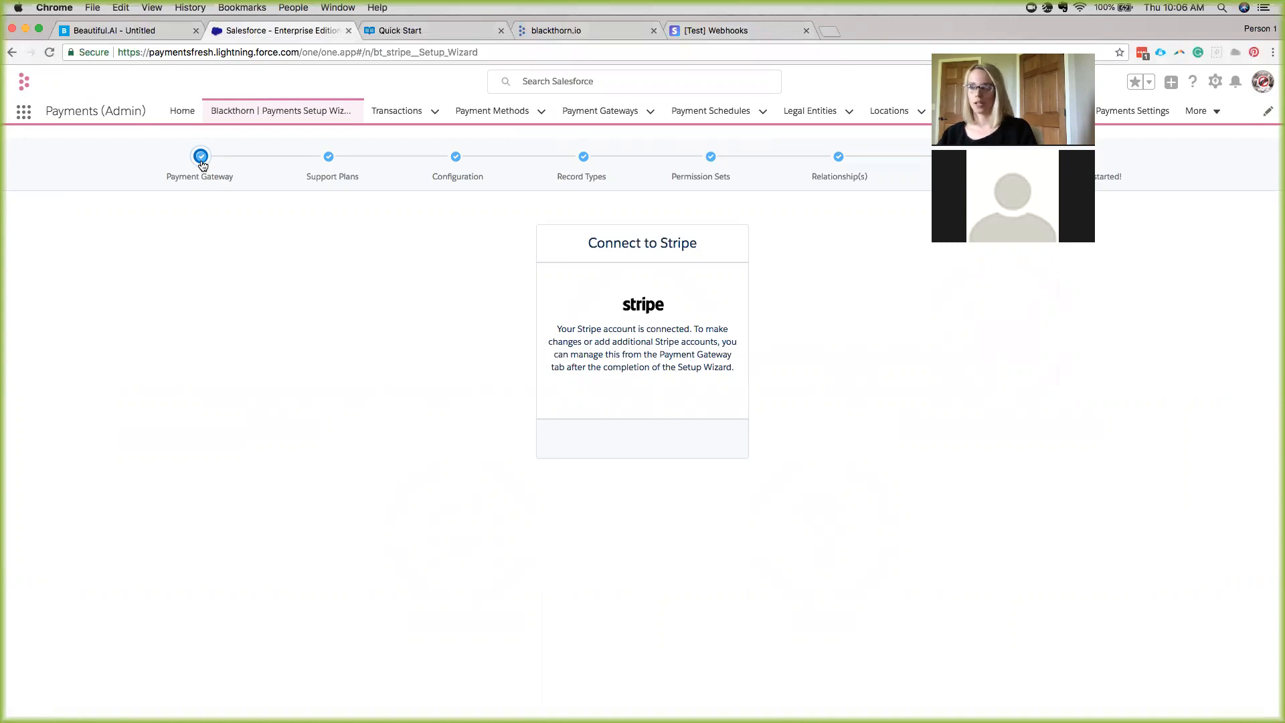
Advance the wizard through Support Plans and Configuration to the Record Types question about ACH payments.
click(328, 156)
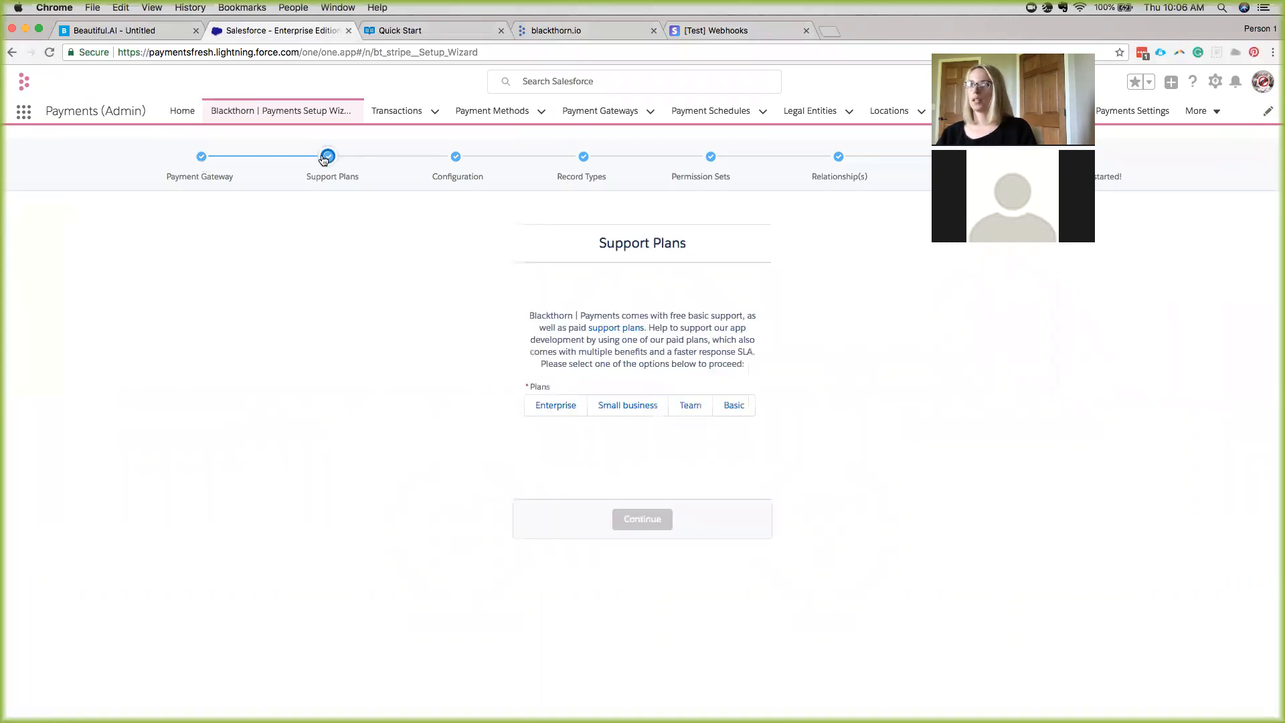
click(456, 157)
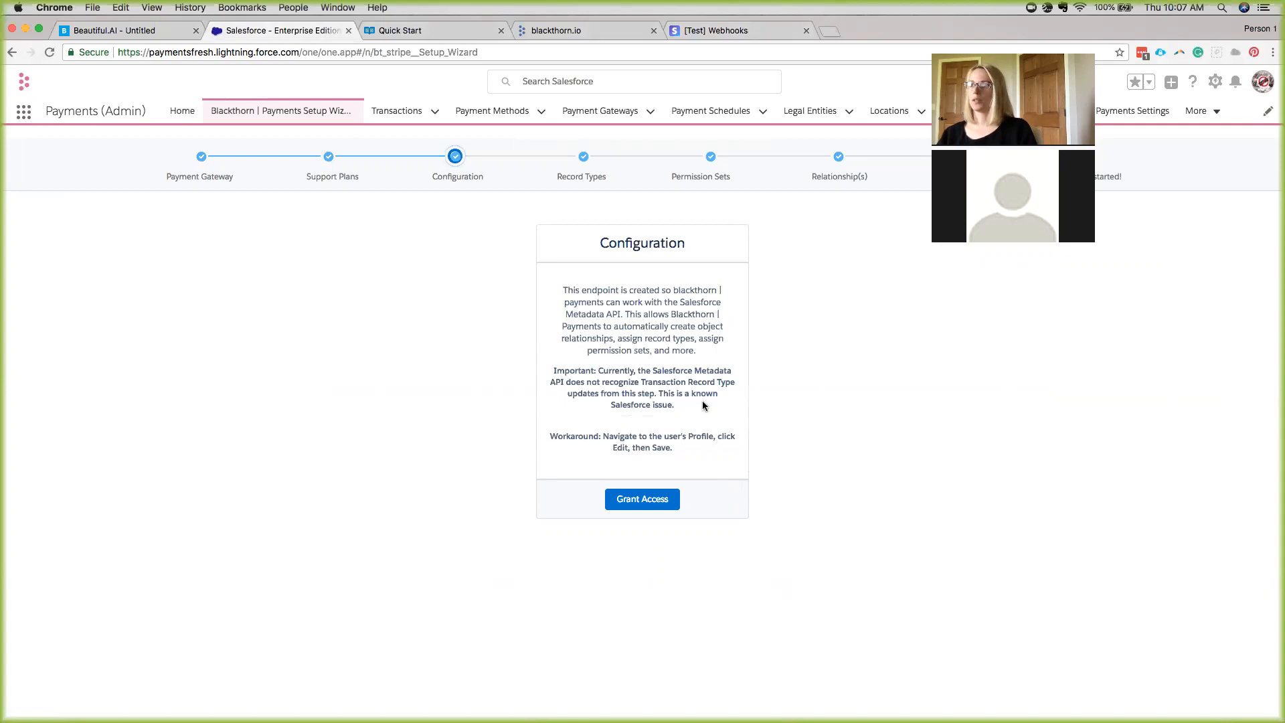
click(581, 164)
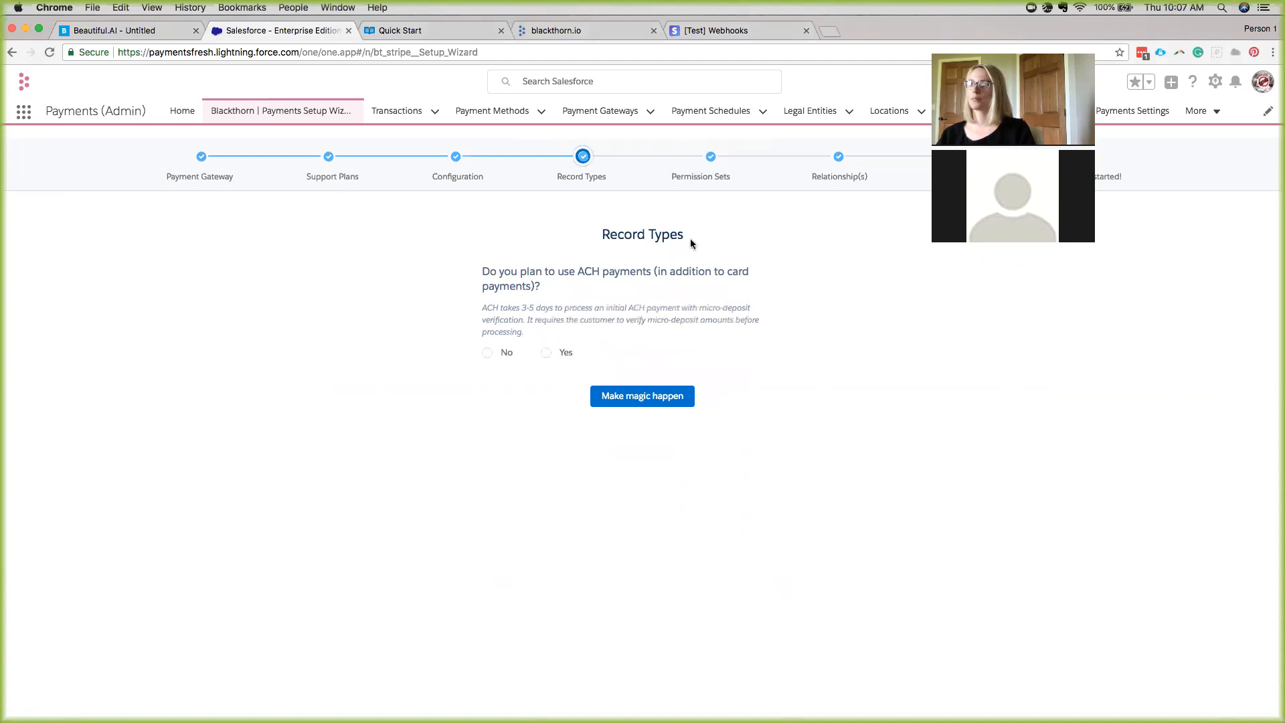
Go to the Permission Sets step and show the detailed permission set assignment lists.
click(711, 158)
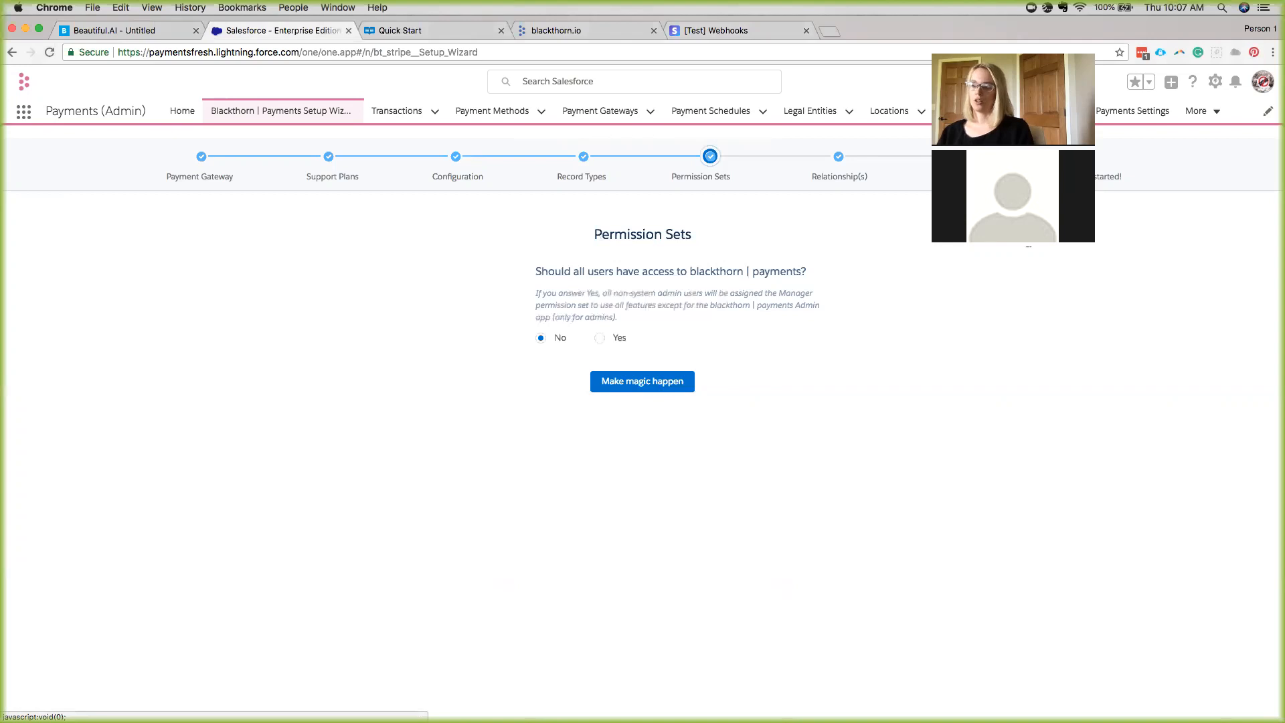
click(1028, 238)
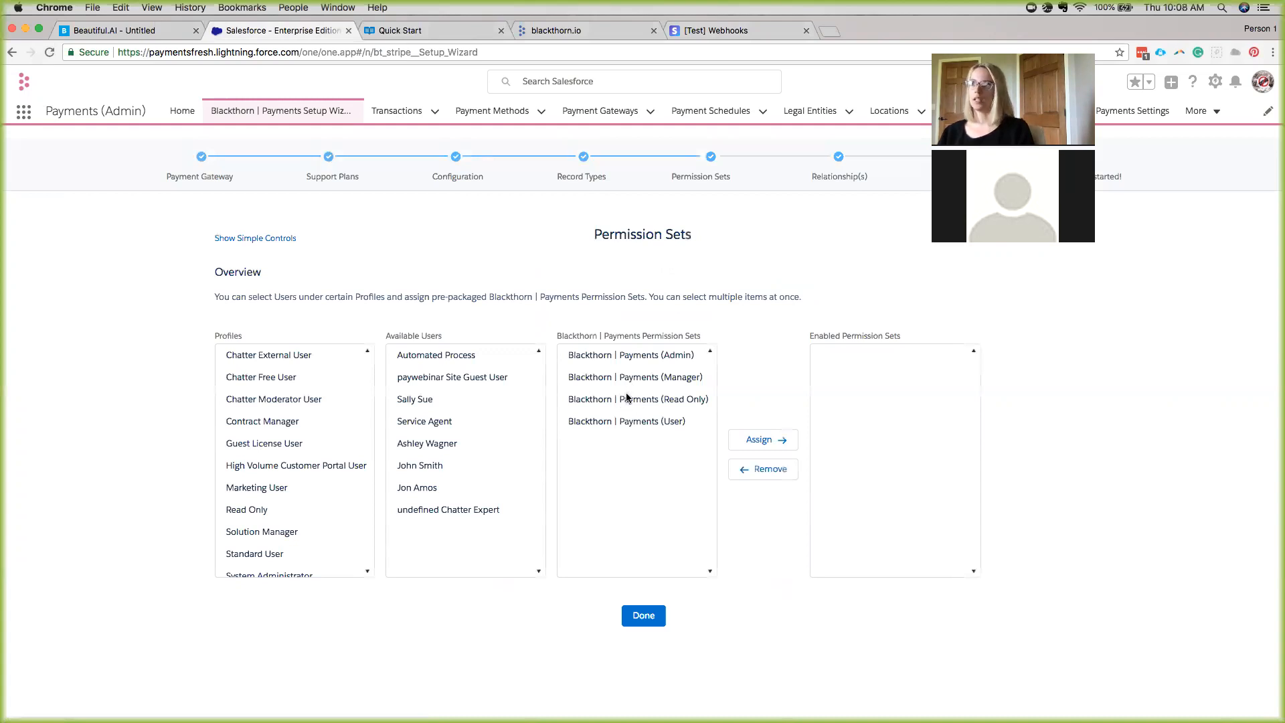
Return to simple controls and apply the permission sets with No for giving all users access.
click(253, 239)
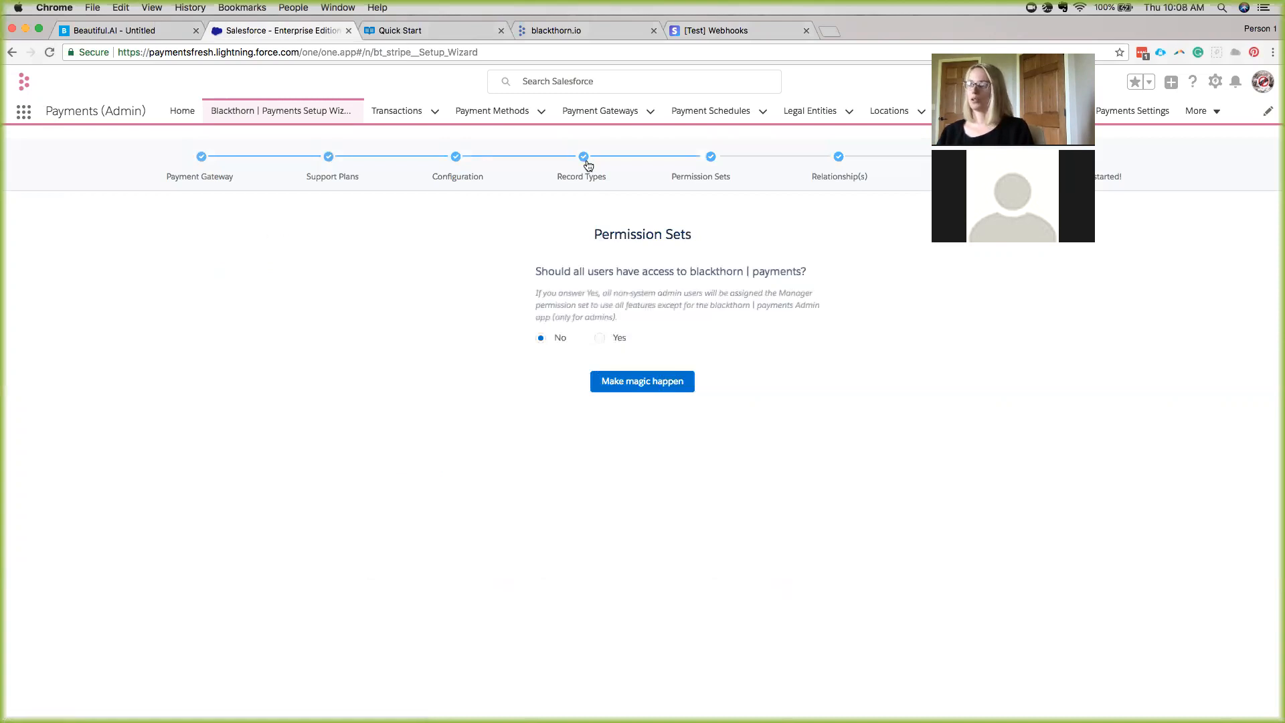
click(640, 373)
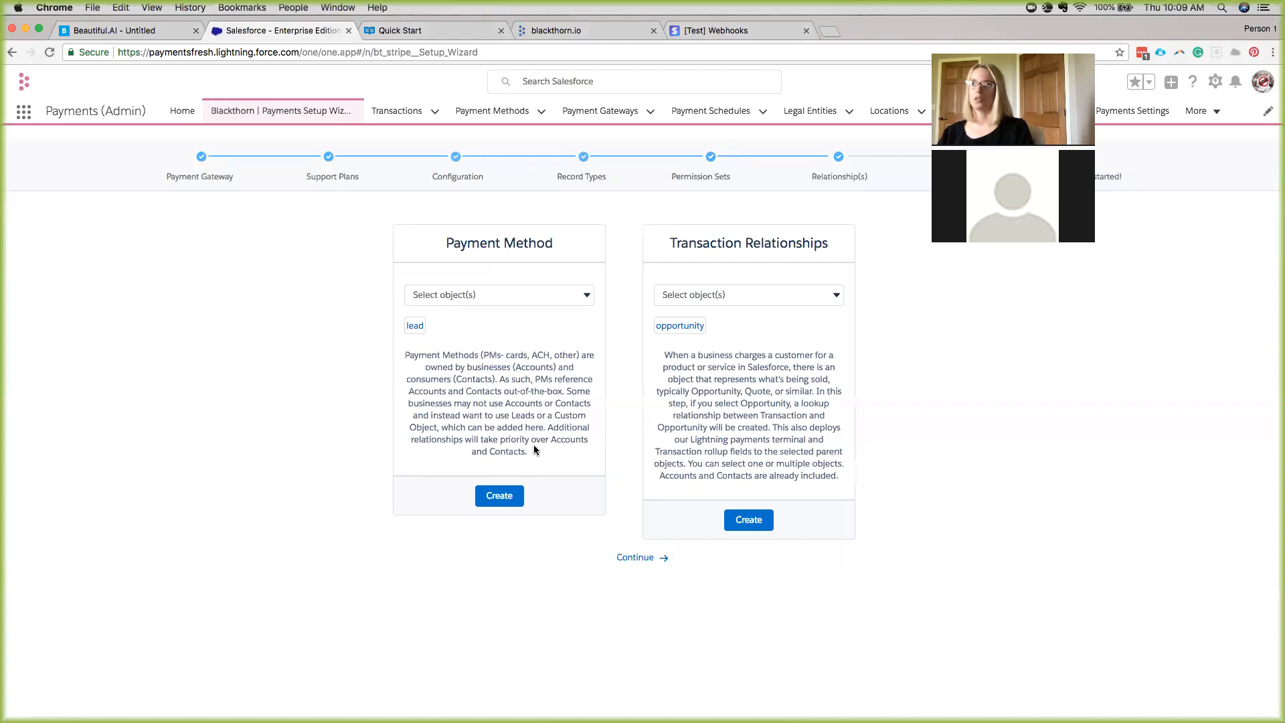
Keep lead as the only Payment Method relationship and continue past Relationship(s) to the PayLink page.
click(436, 293)
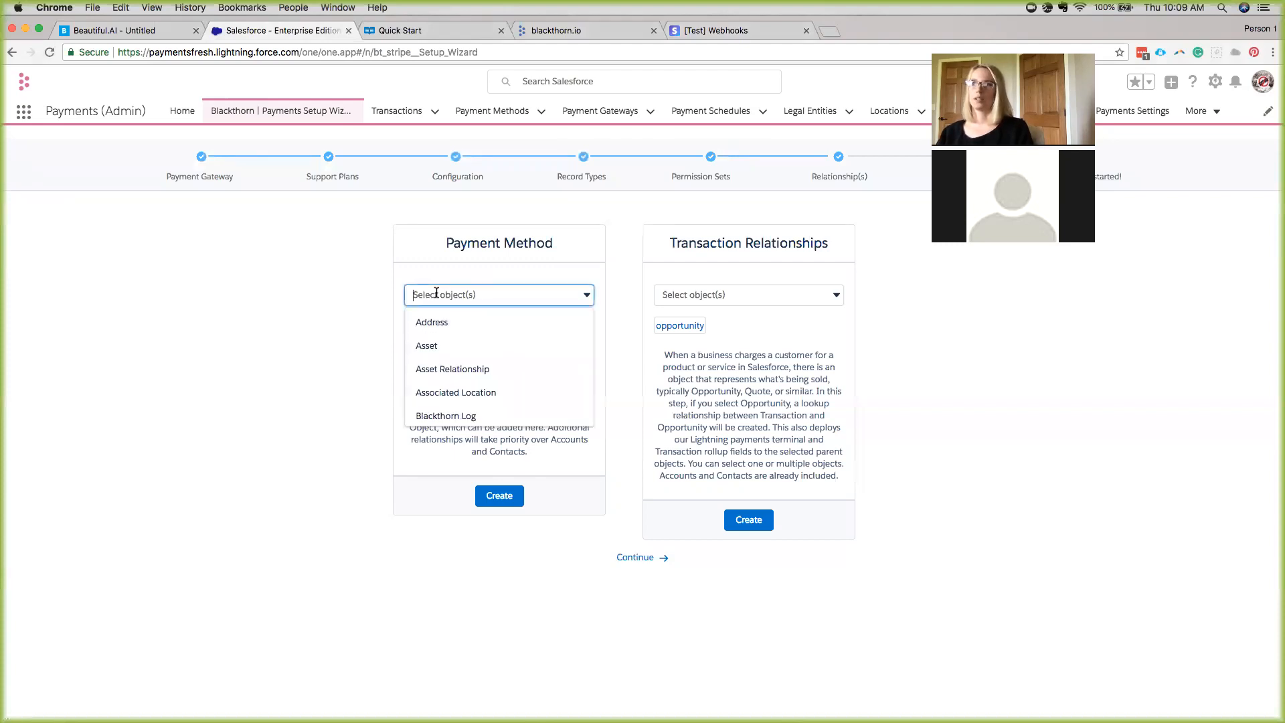
scroll(438, 364, down, 1)
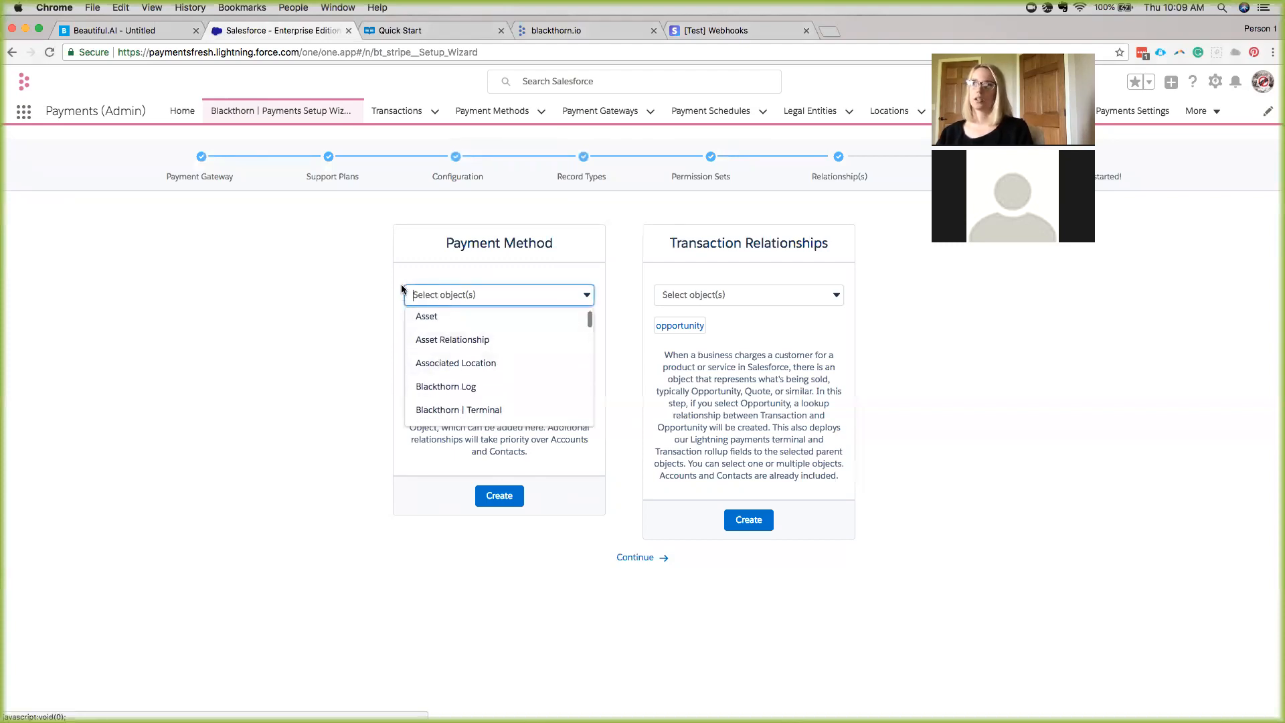
click(453, 295)
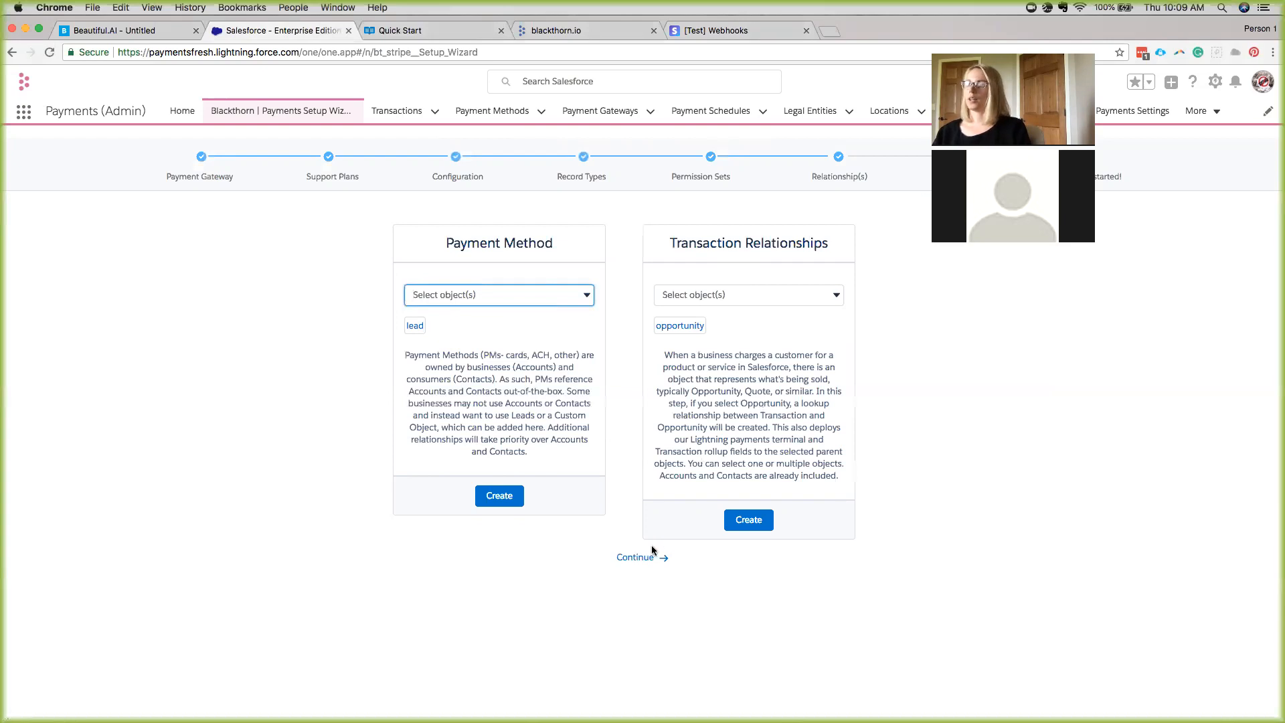
click(635, 558)
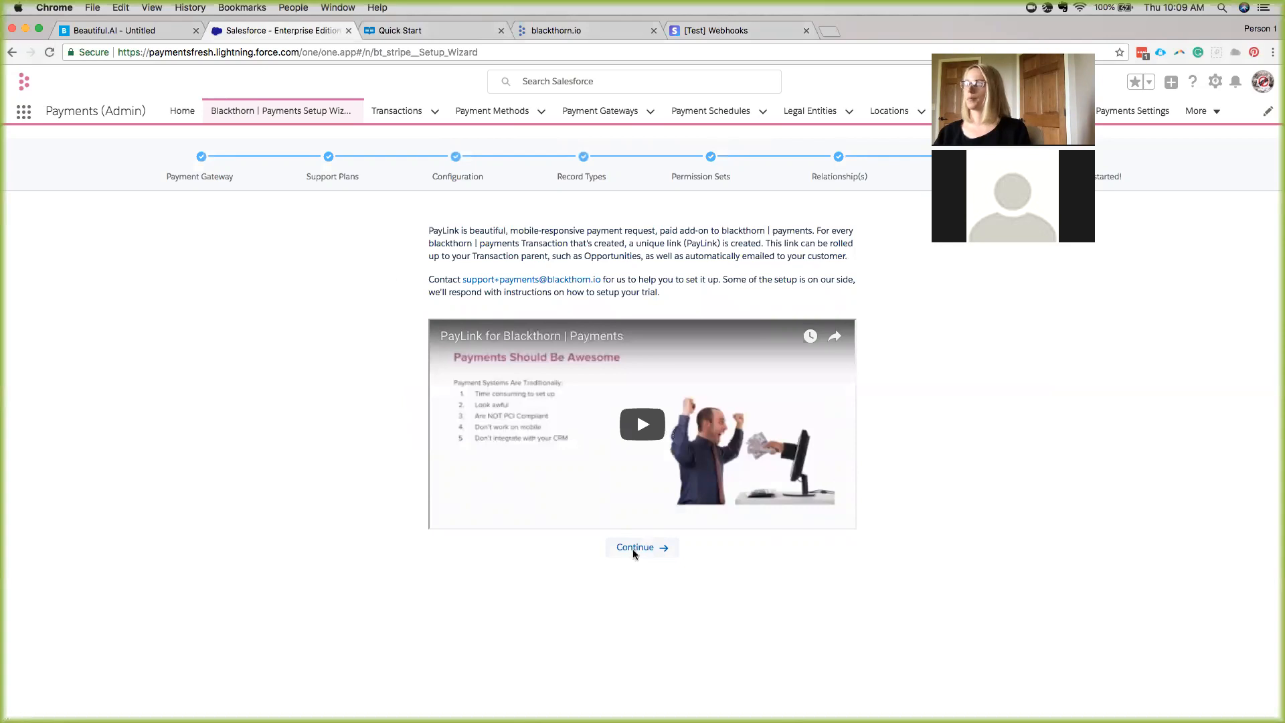
click(632, 548)
Finish the wizard and open first transaction TR-000004 for 96.00 USD with its PayLink URL.
click(626, 514)
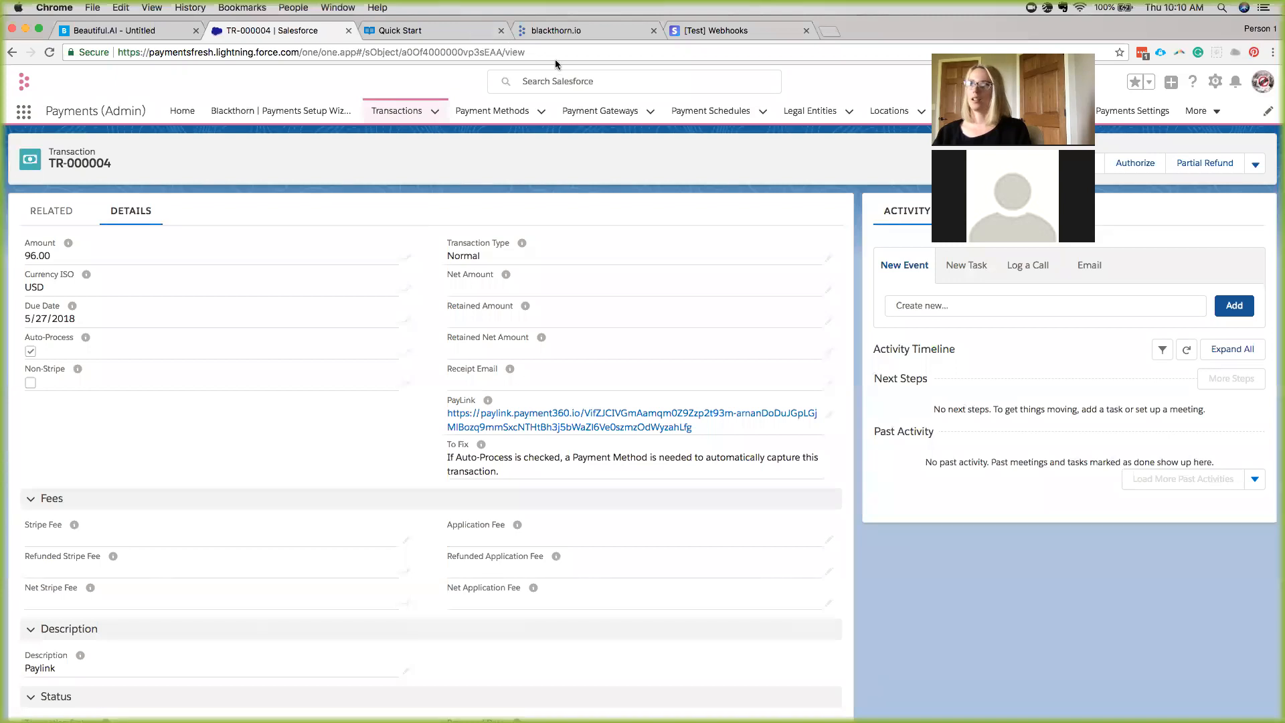
scroll(246, 184, down, 2)
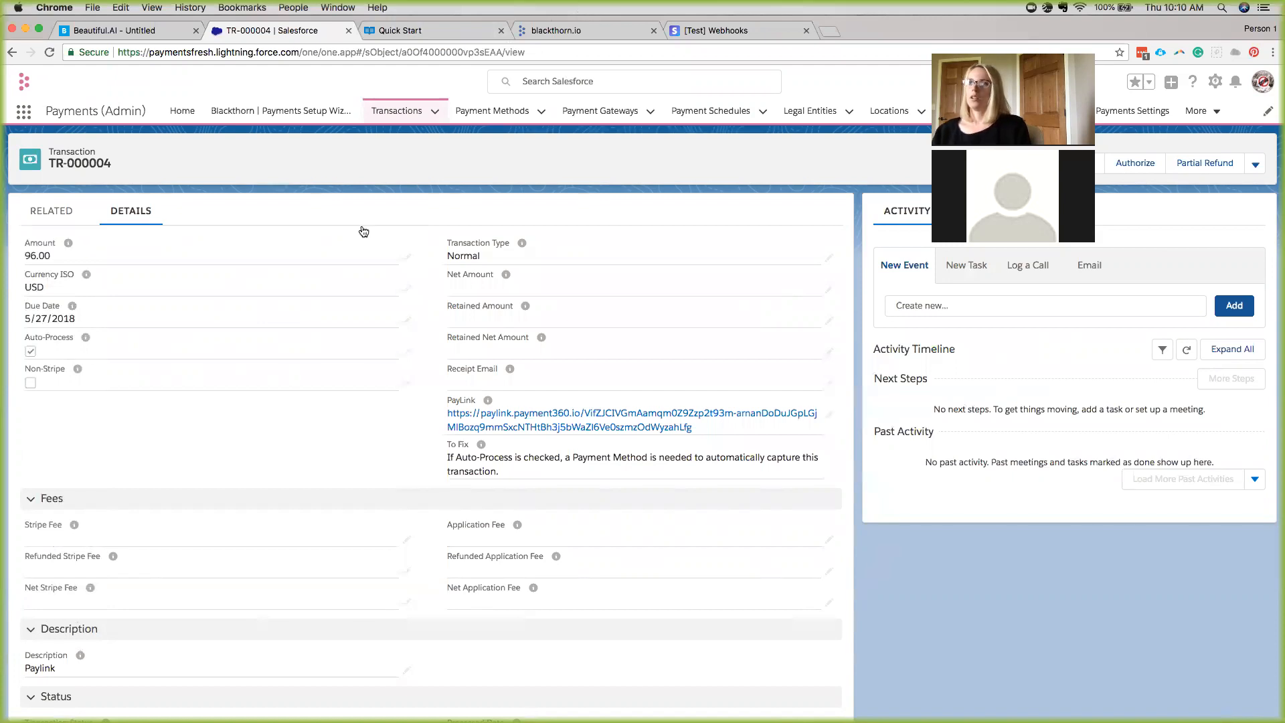
Open Setup Home in a new tab from the gear menu and focus the setup search box.
click(27, 115)
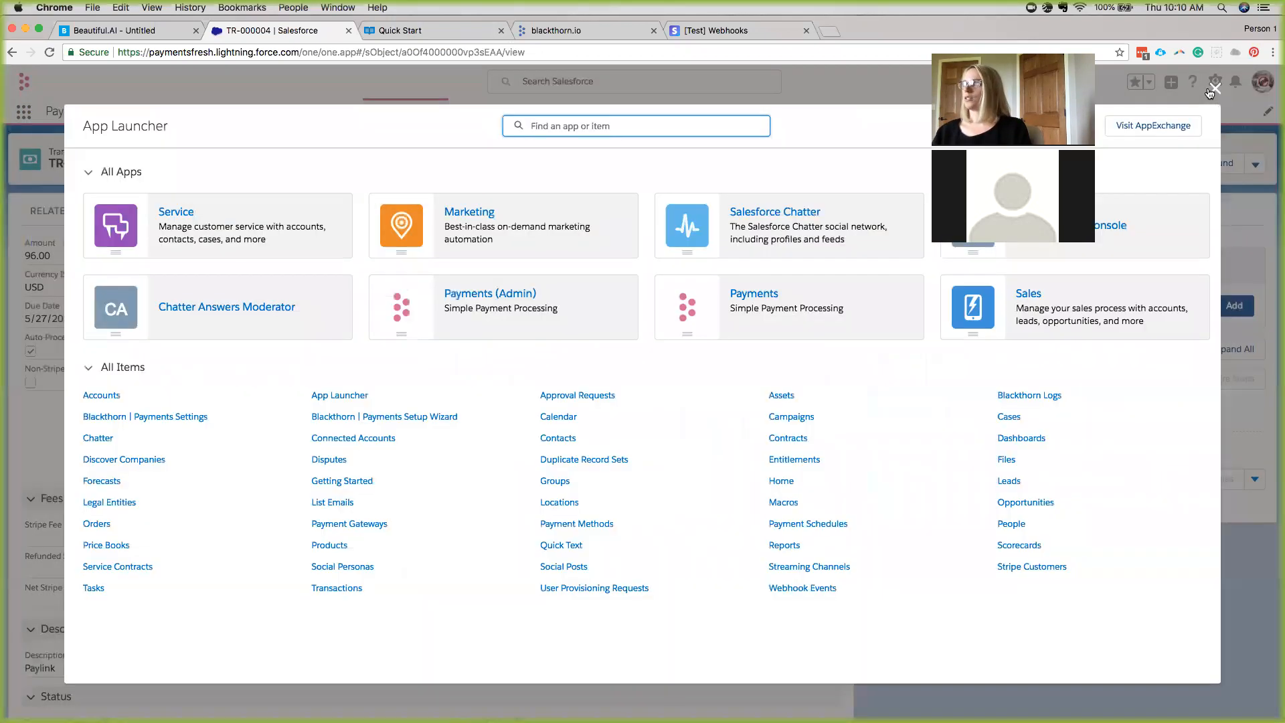
click(1211, 90)
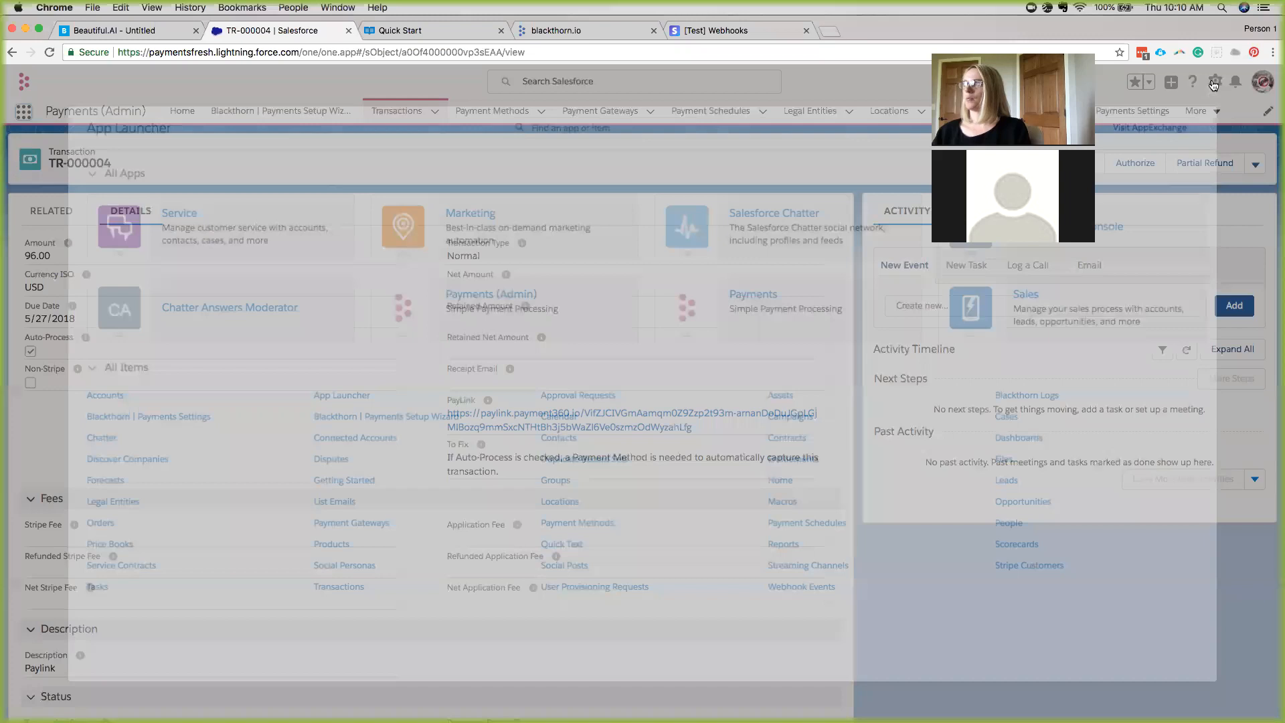
click(1214, 81)
click(1180, 115)
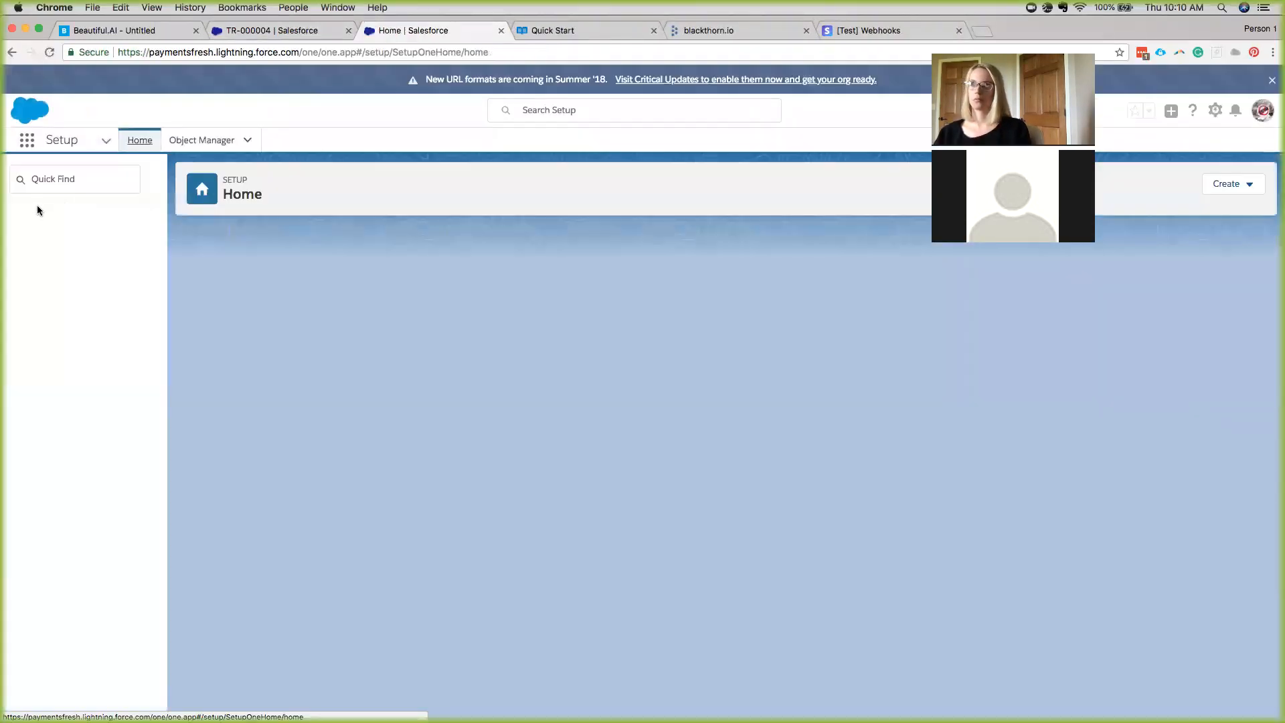
click(49, 179)
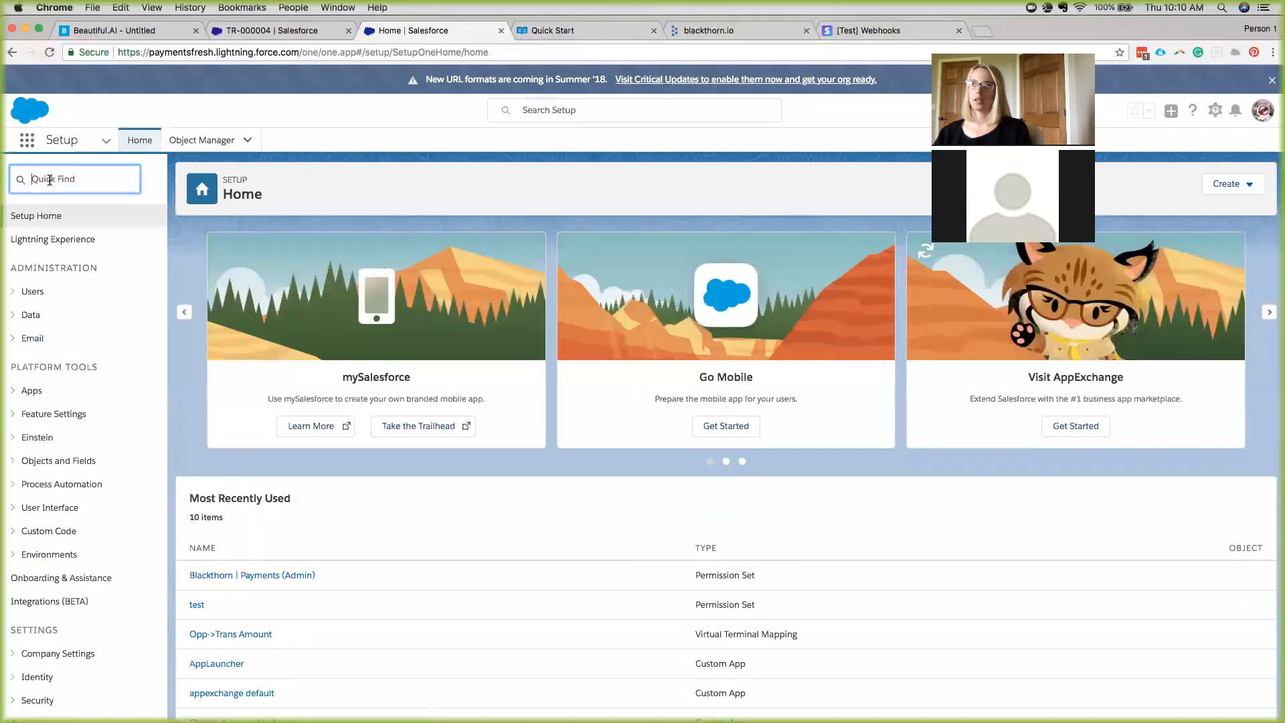
Find 'sites' in Quick Find, open the Sites page and edit the paywebinar site.
text(sites)
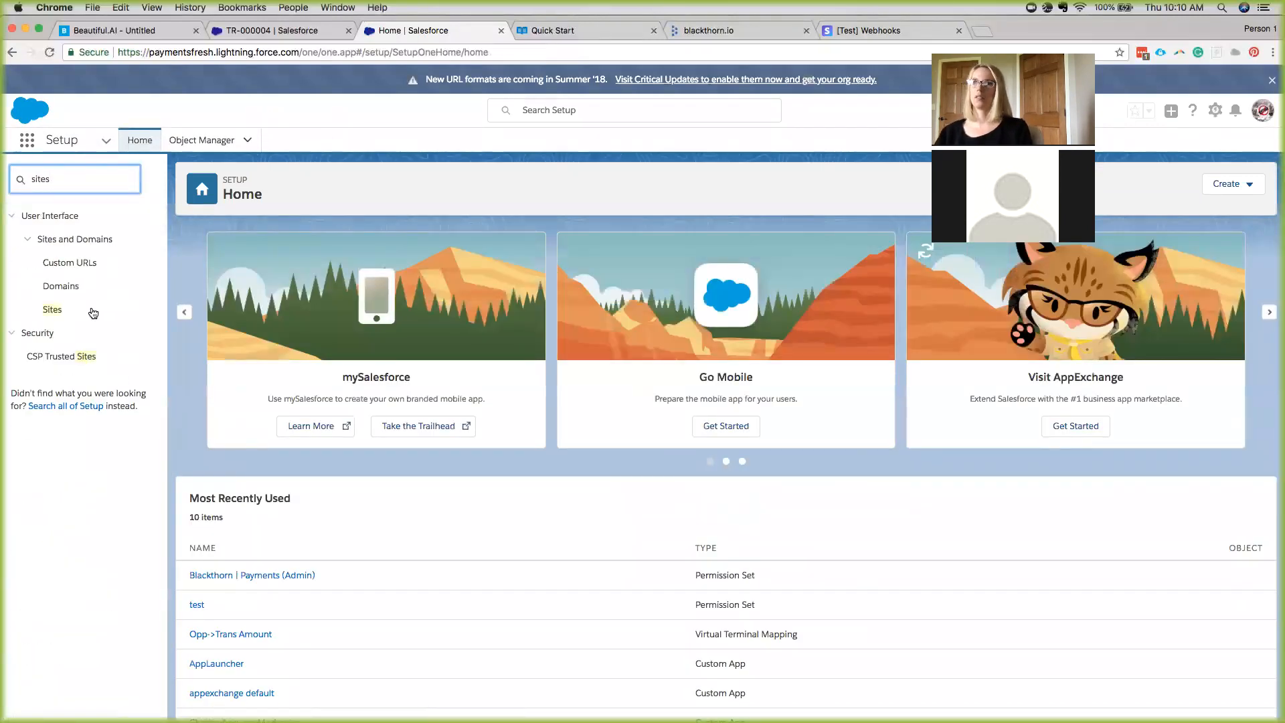
click(65, 311)
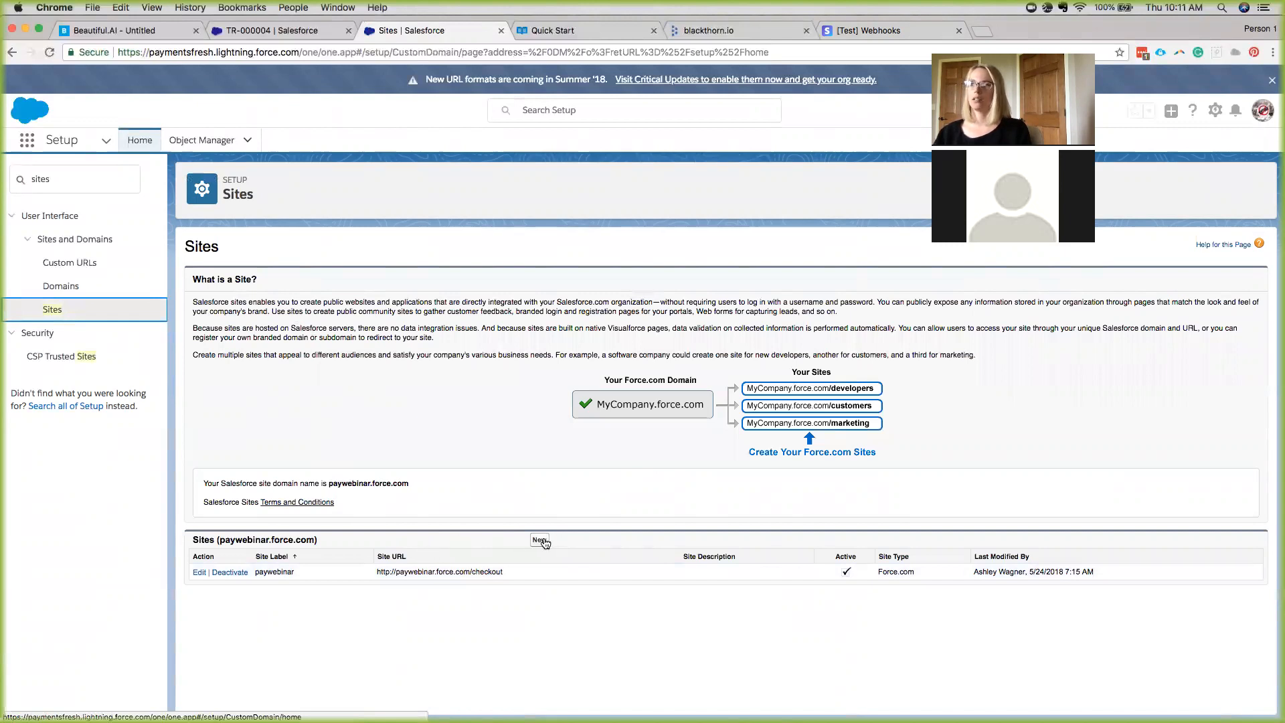
click(201, 572)
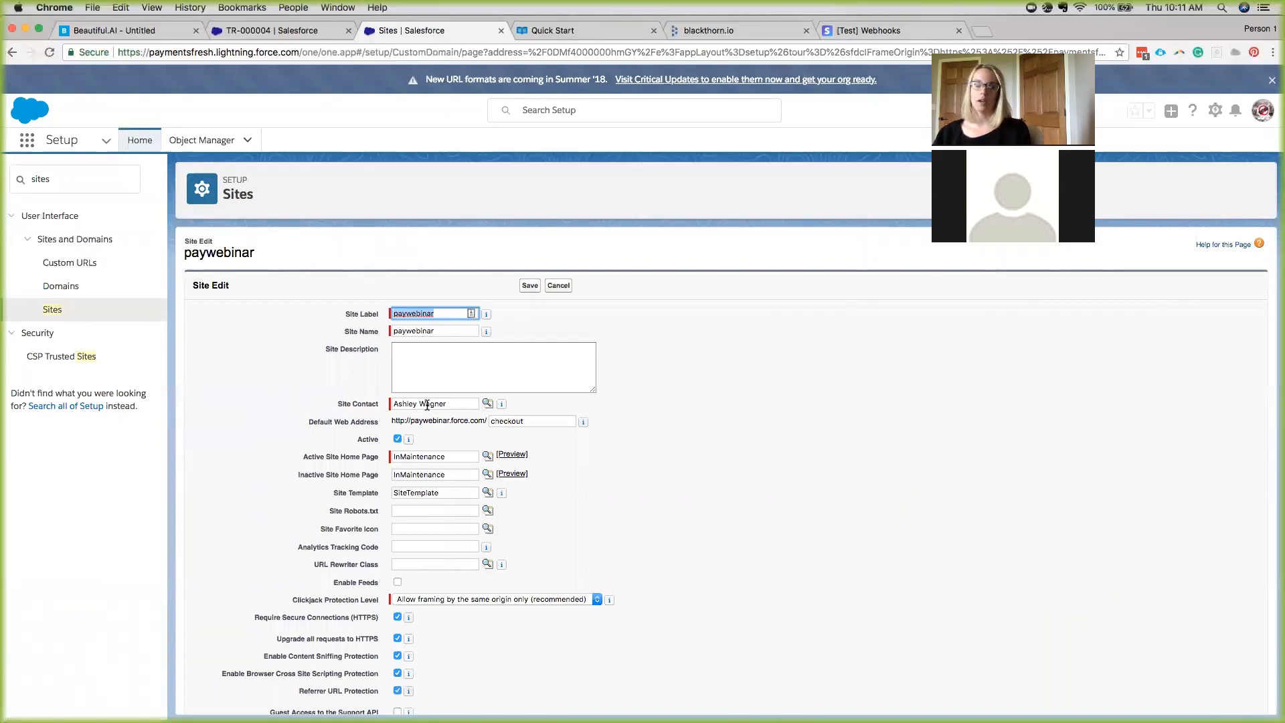
Check paywebinar's default web address, preview the InMaintenance home page, then save the site.
click(535, 421)
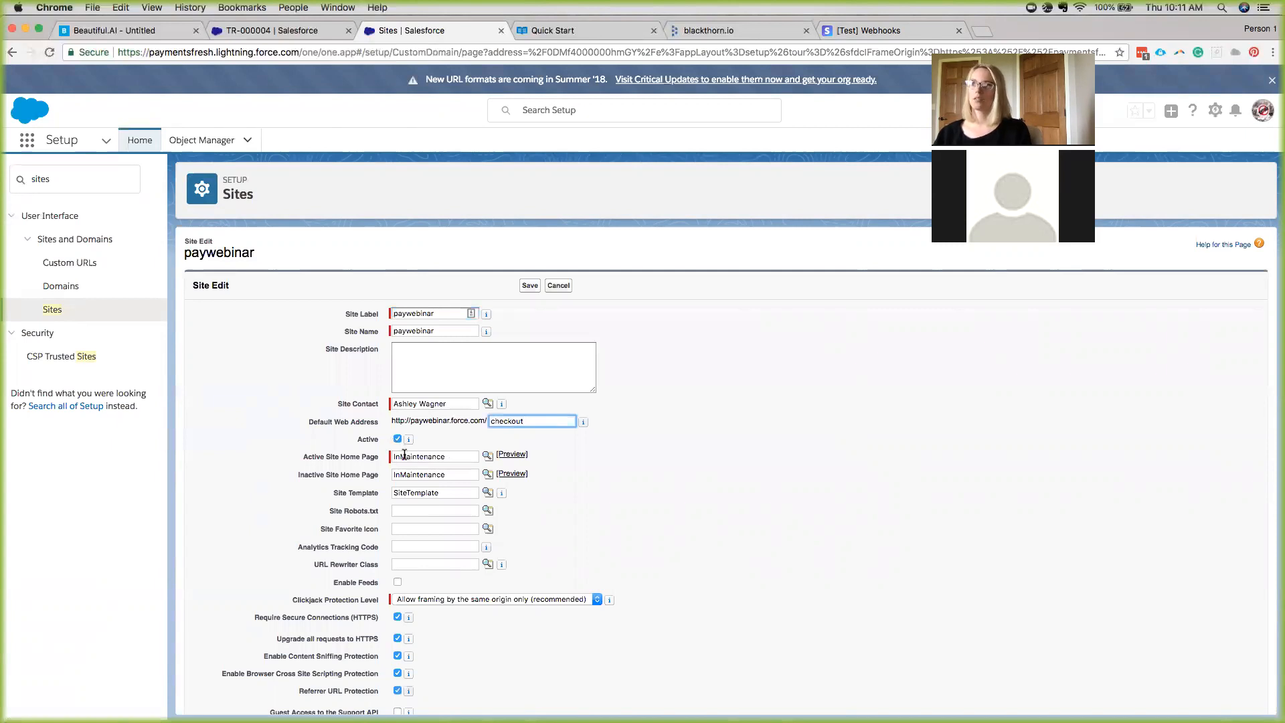
click(512, 455)
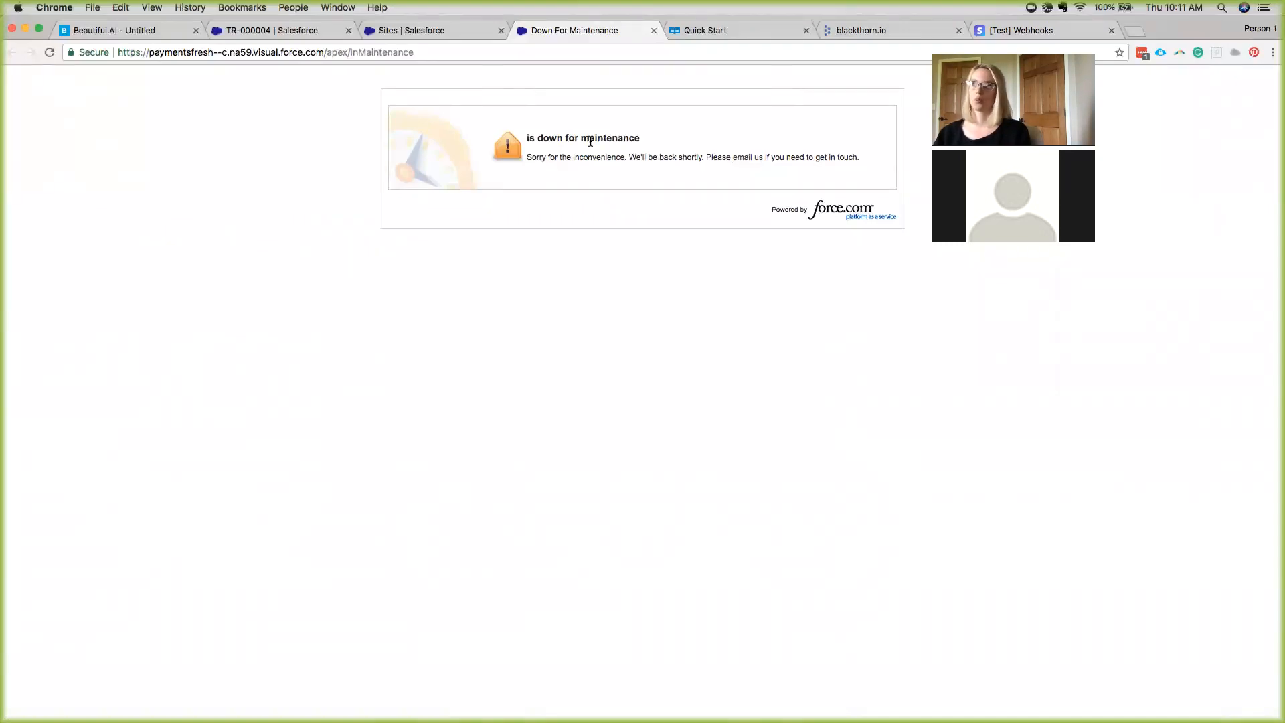
click(427, 31)
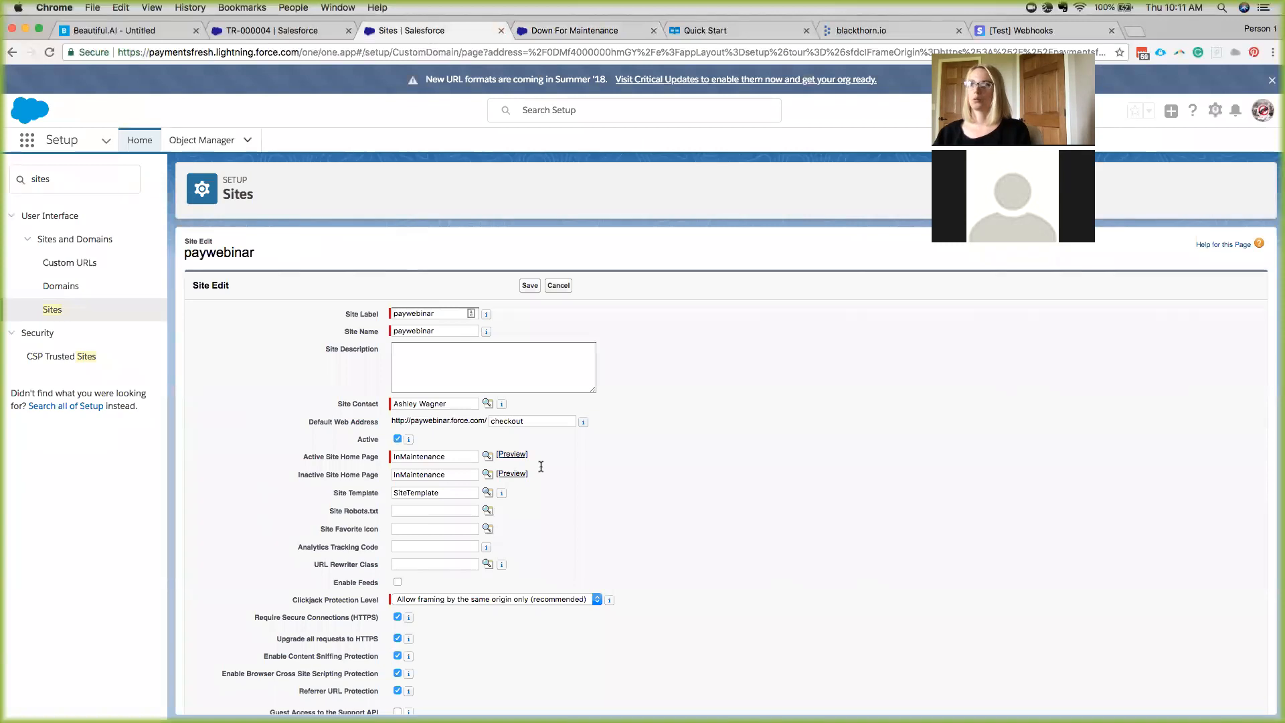
scroll(501, 503, down, 1)
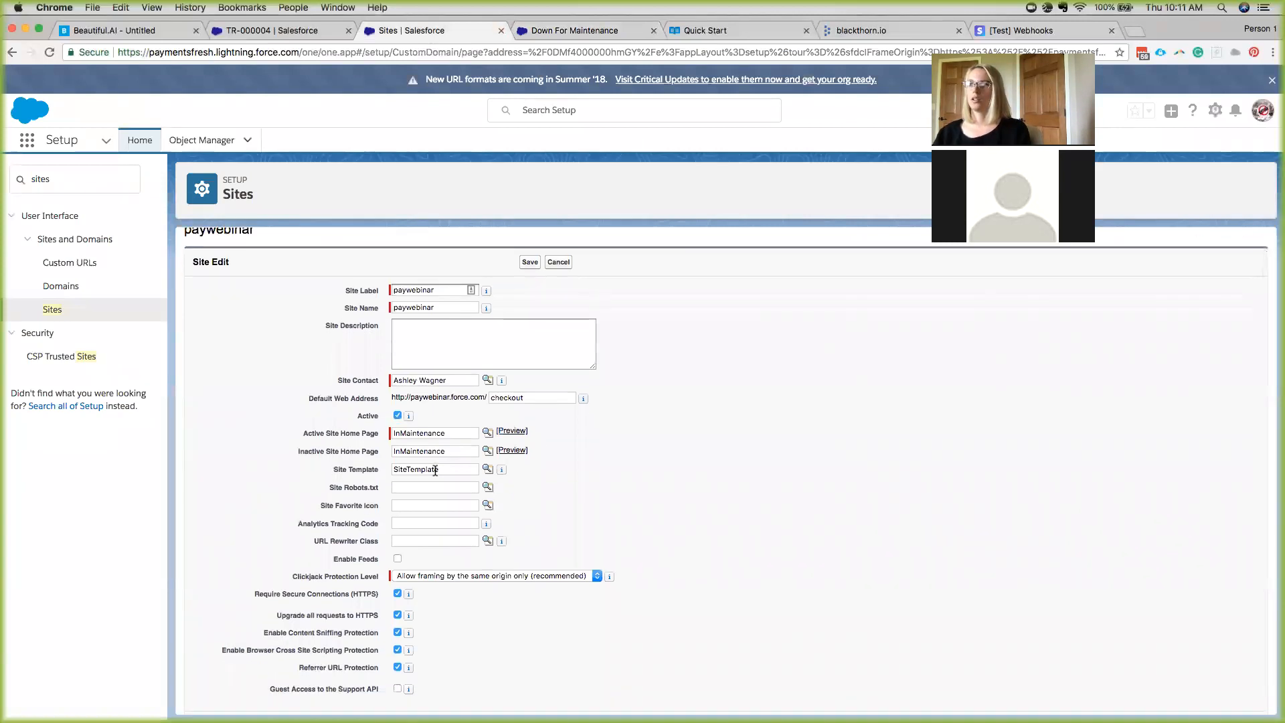
scroll(429, 461, down, 1)
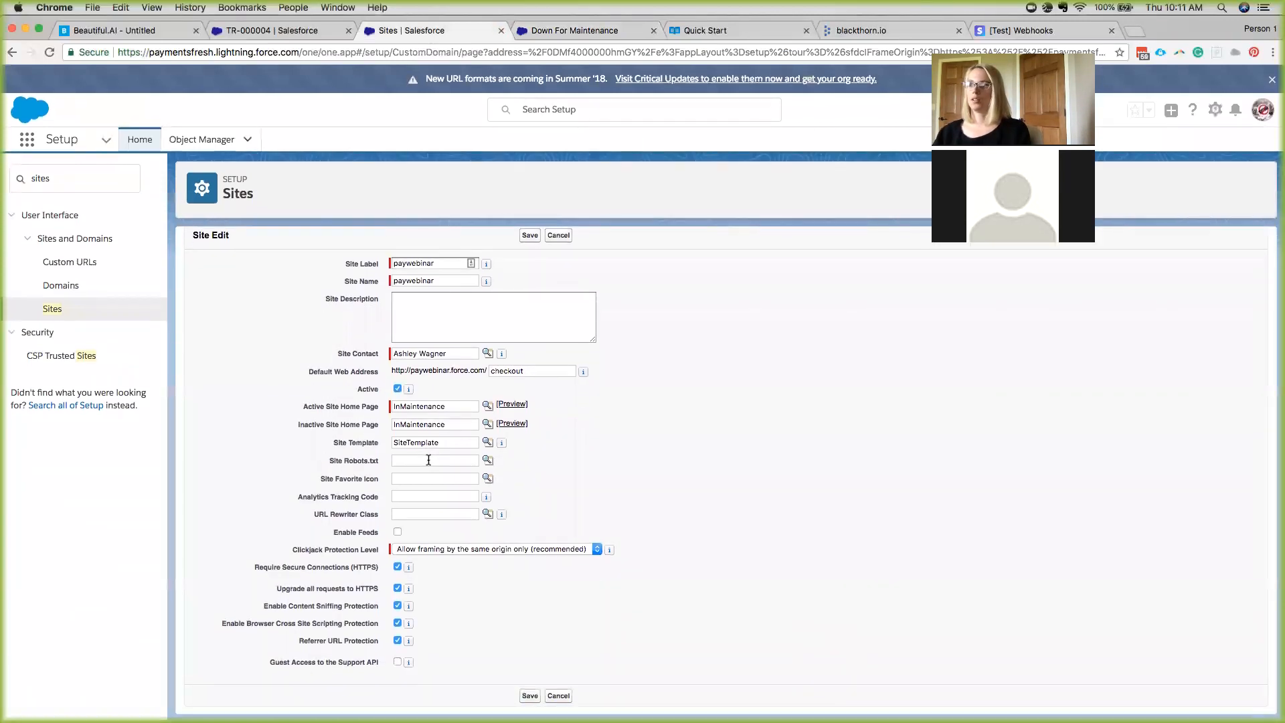
click(532, 693)
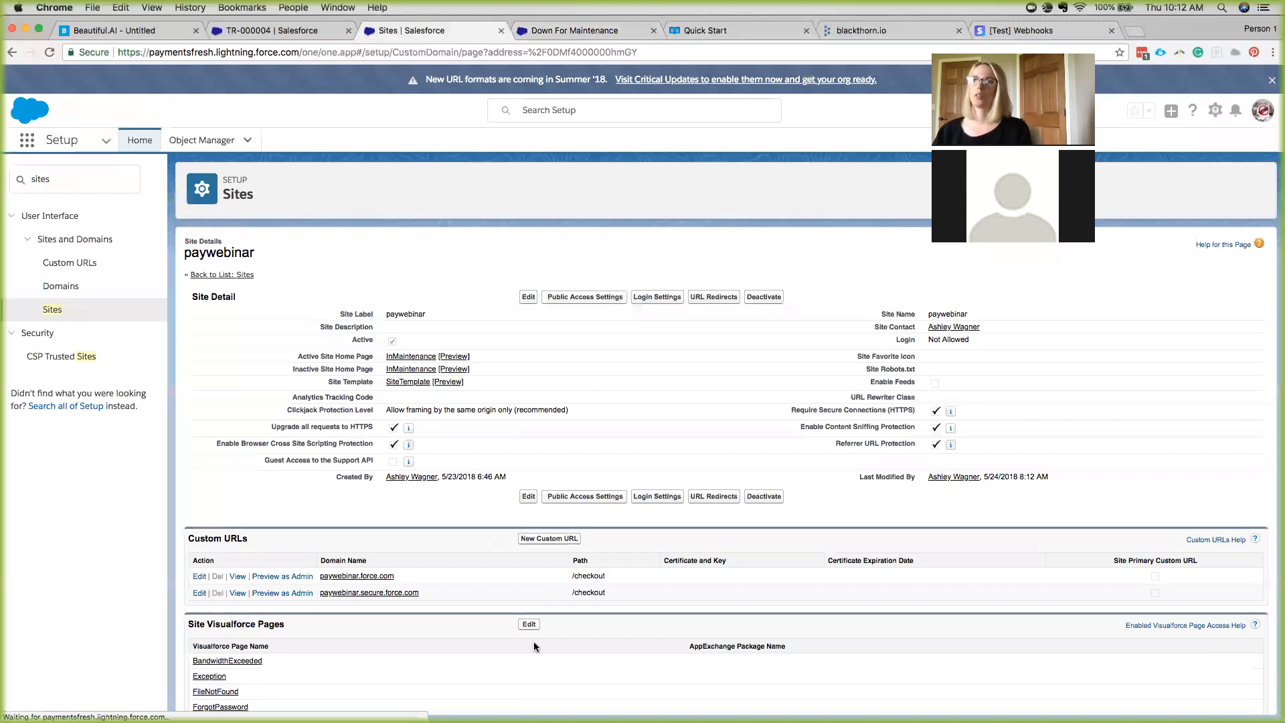
Open the paywebinar guest profile for editing and review its object permissions.
click(559, 296)
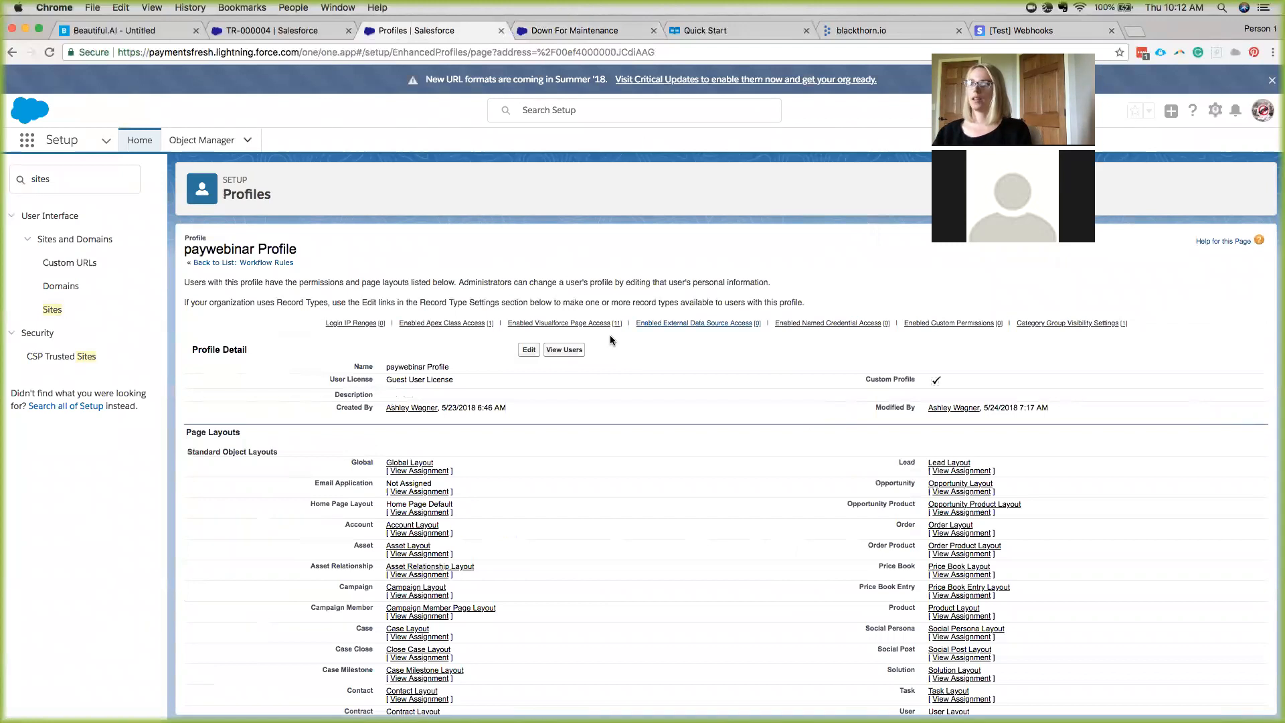
click(530, 350)
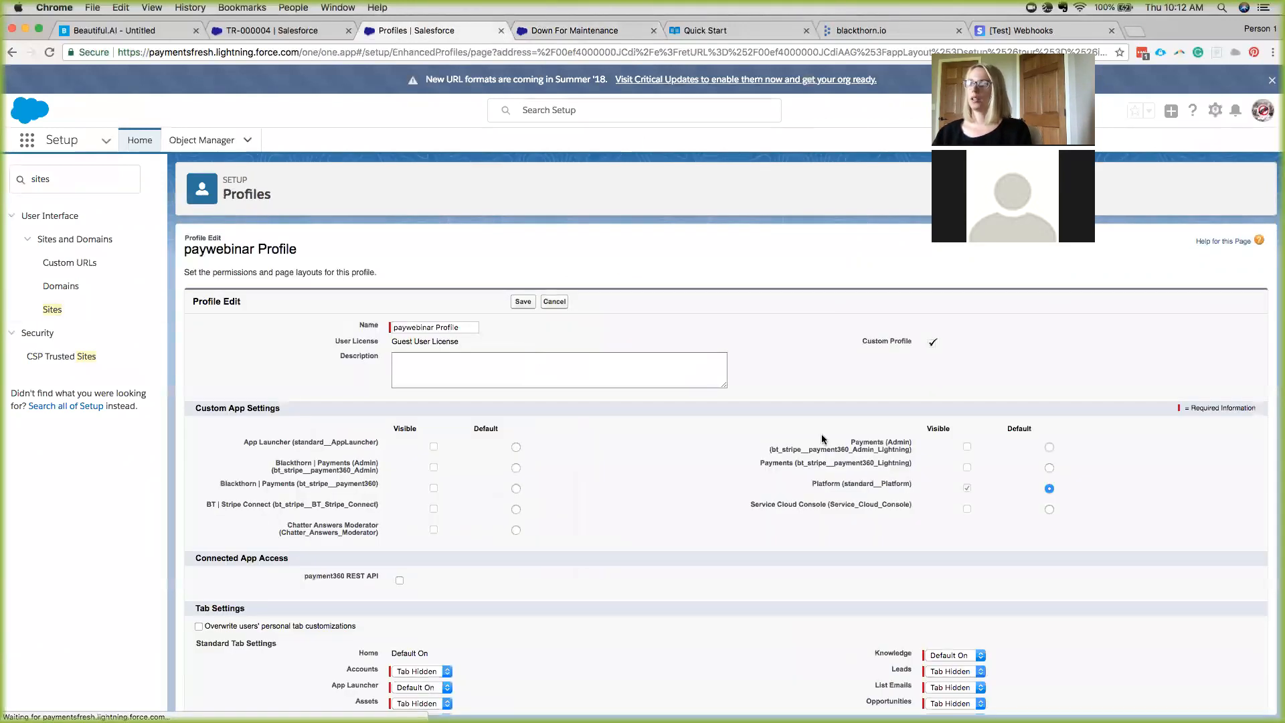
scroll(822, 439, down, 2)
scroll(822, 439, down, 10)
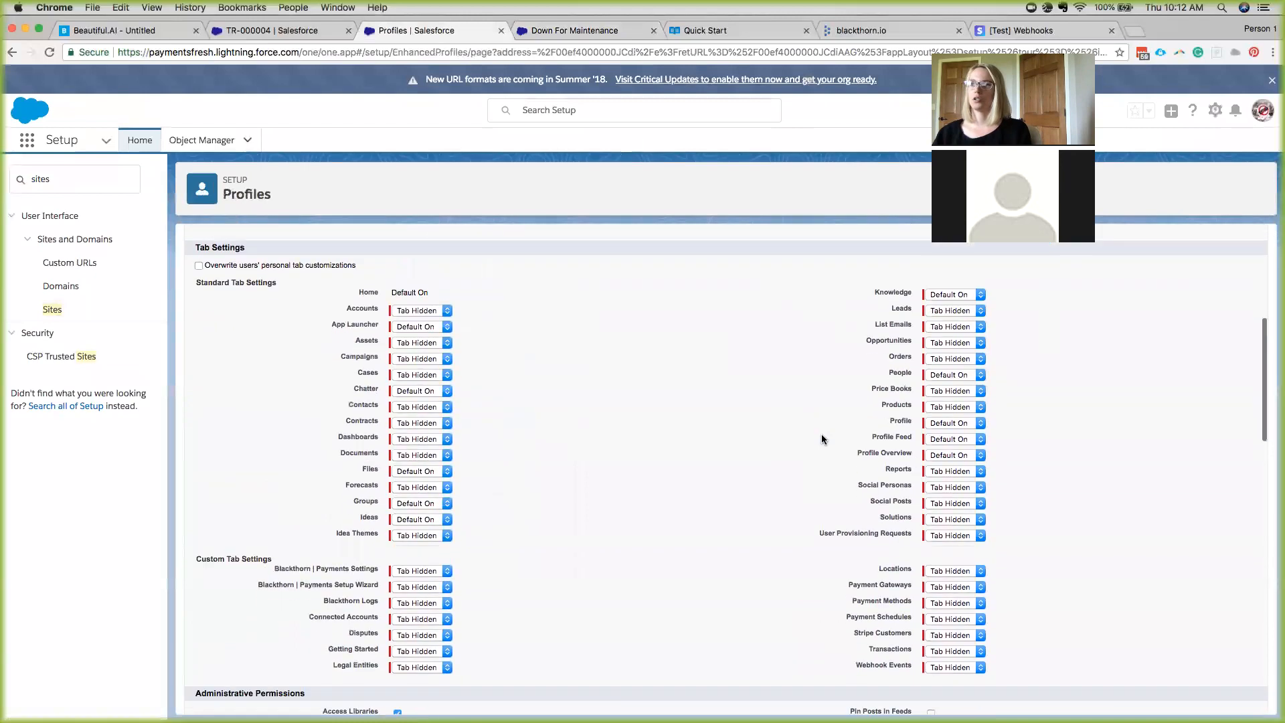
scroll(821, 439, down, 9)
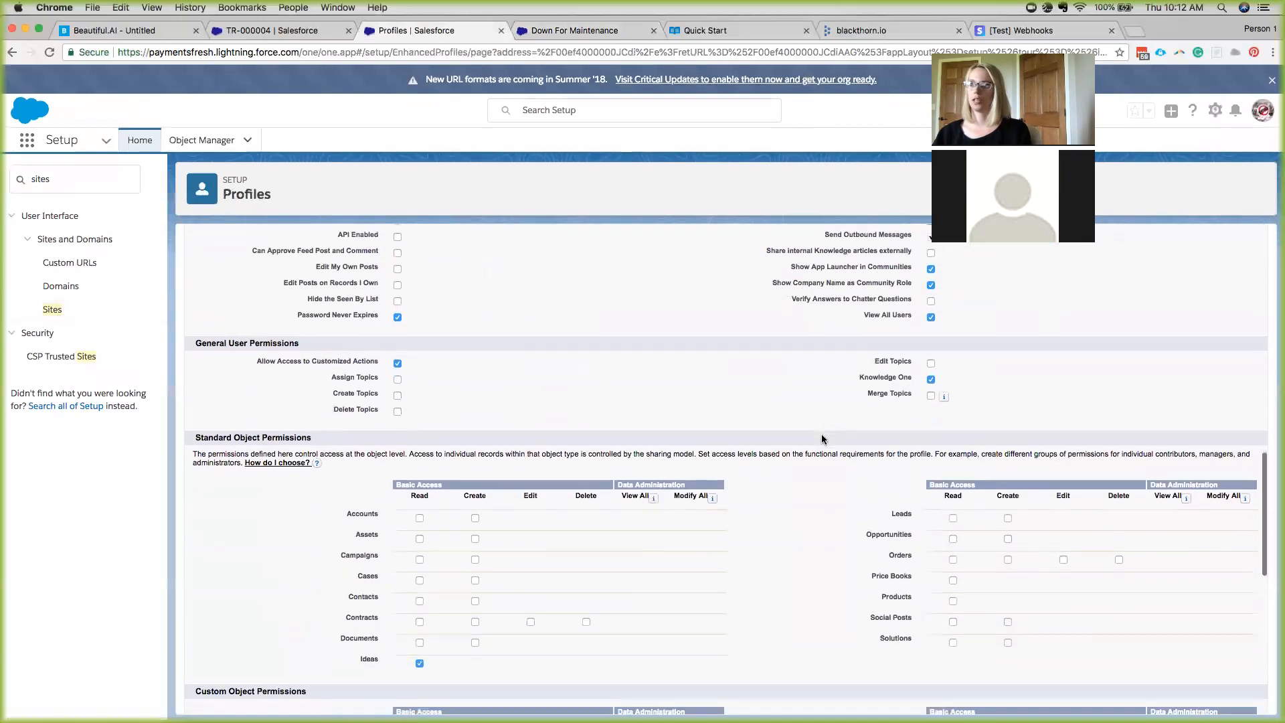
scroll(821, 439, down, 1)
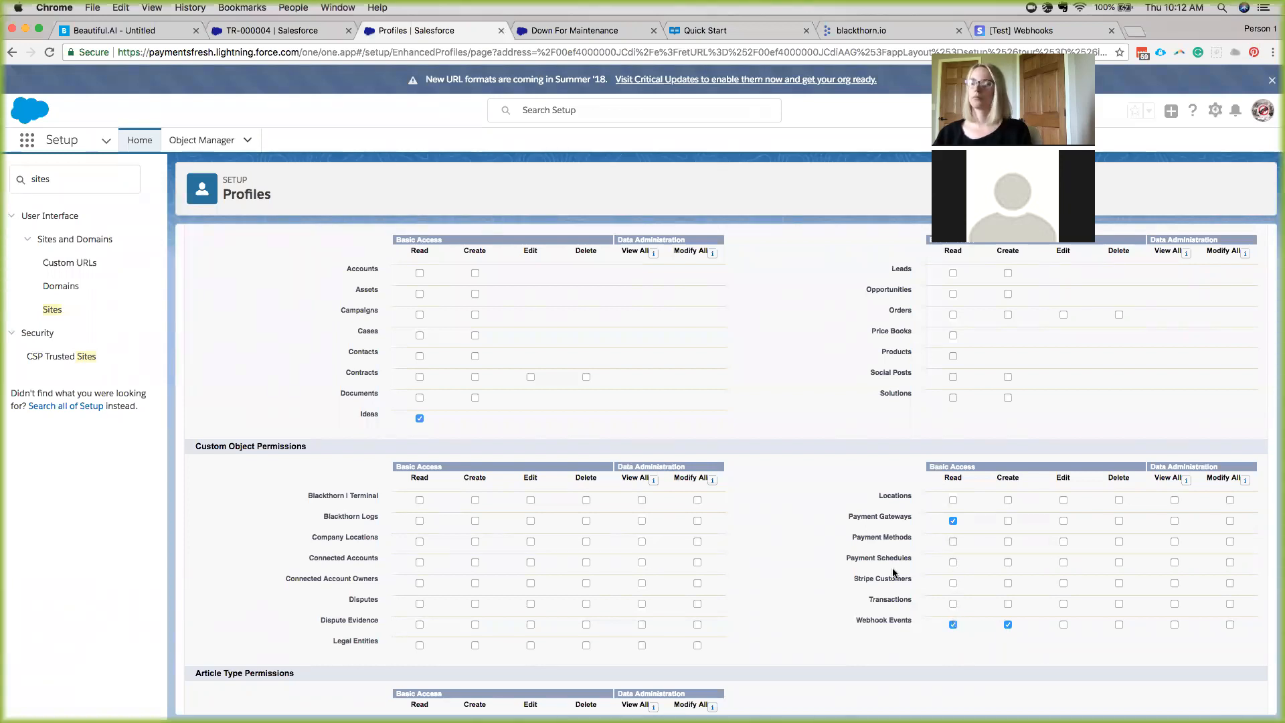
scroll(892, 569, up, 3)
scroll(893, 573, up, 15)
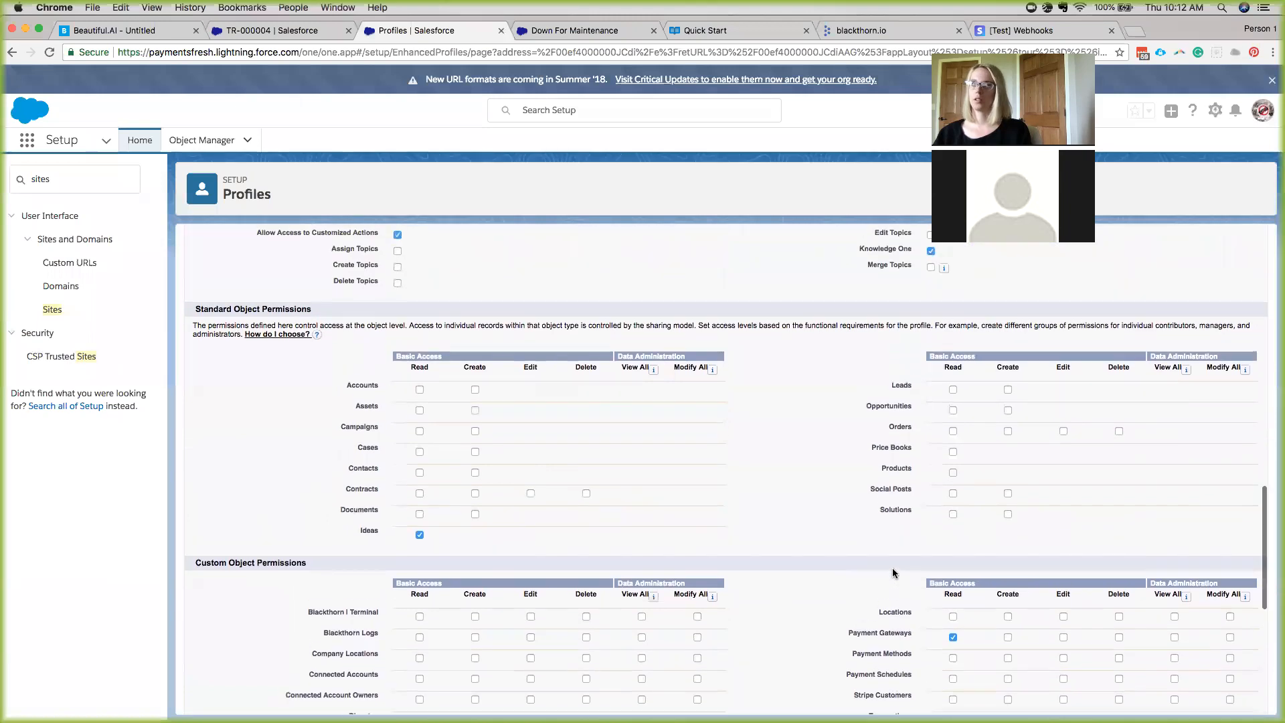
scroll(649, 426, up, 3)
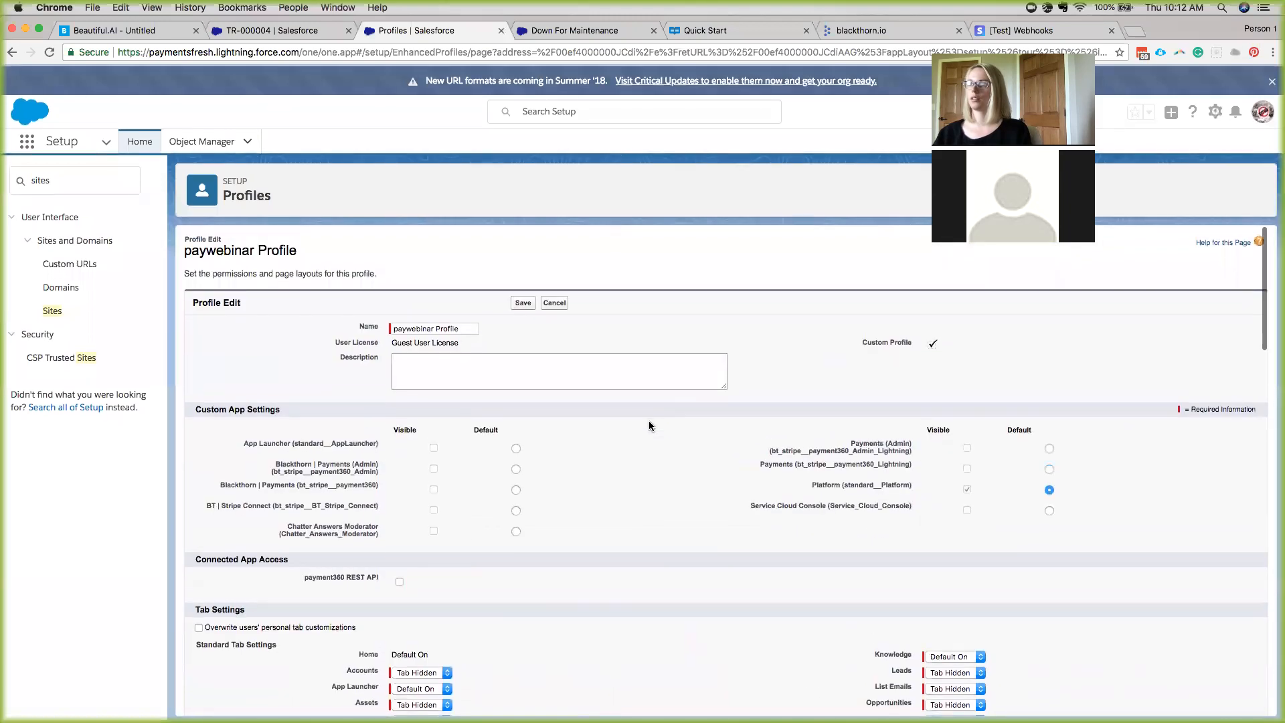
Save the profile with Payment Gateways read and Webhook Events read/create, showing Field-Level Security.
click(517, 298)
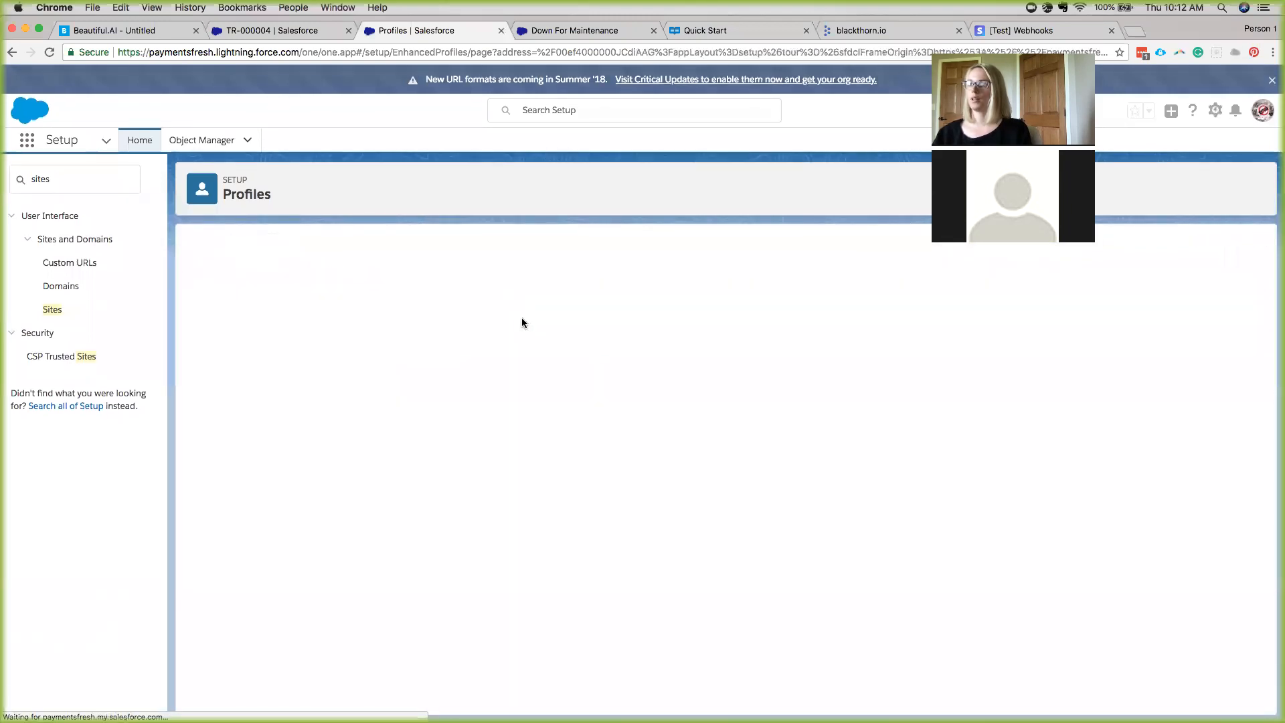
scroll(544, 439, down, 10)
scroll(544, 436, down, 6)
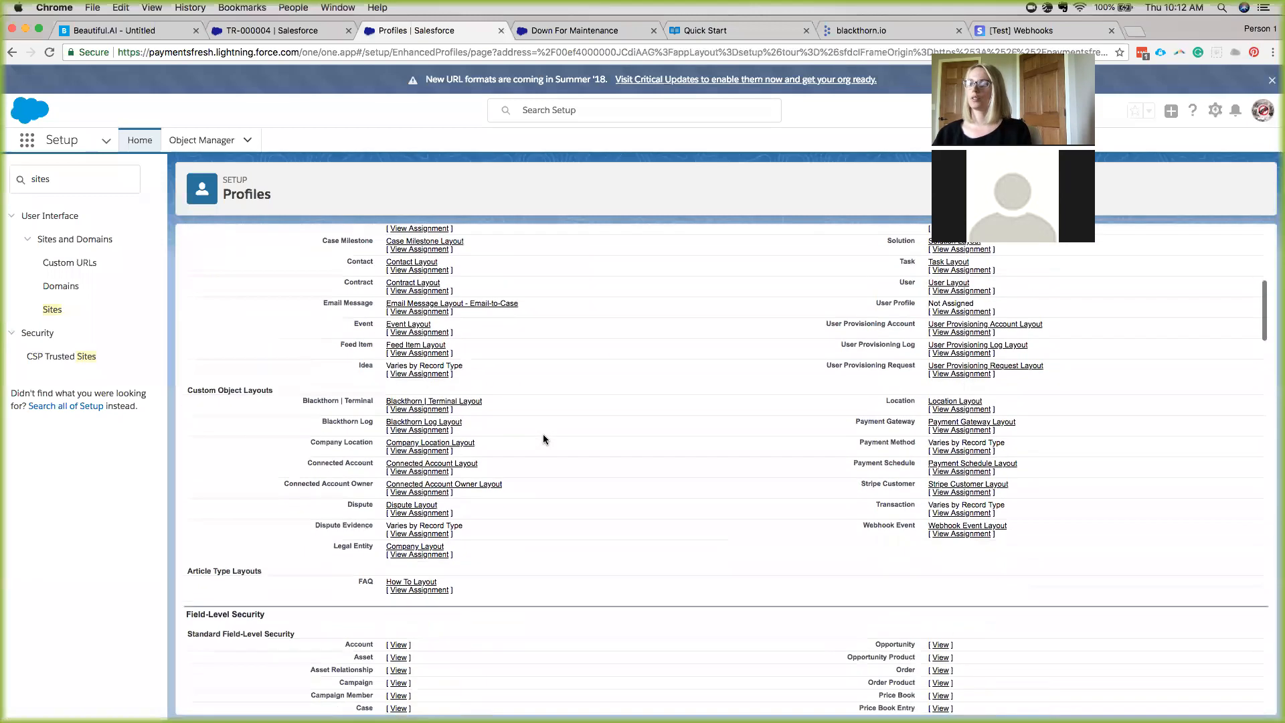
scroll(544, 439, down, 1)
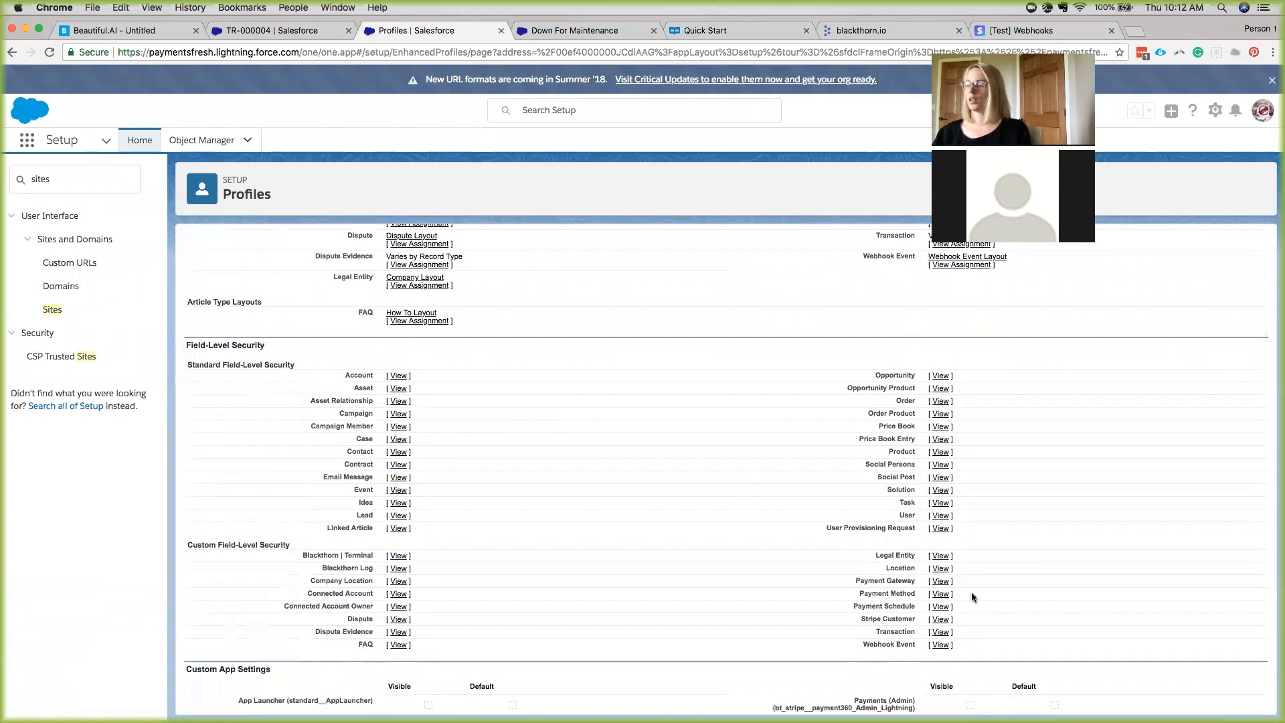
Open Payment Gateway and Webhook Event field-level security in new tabs and edit Payment Gateway's.
click(940, 582)
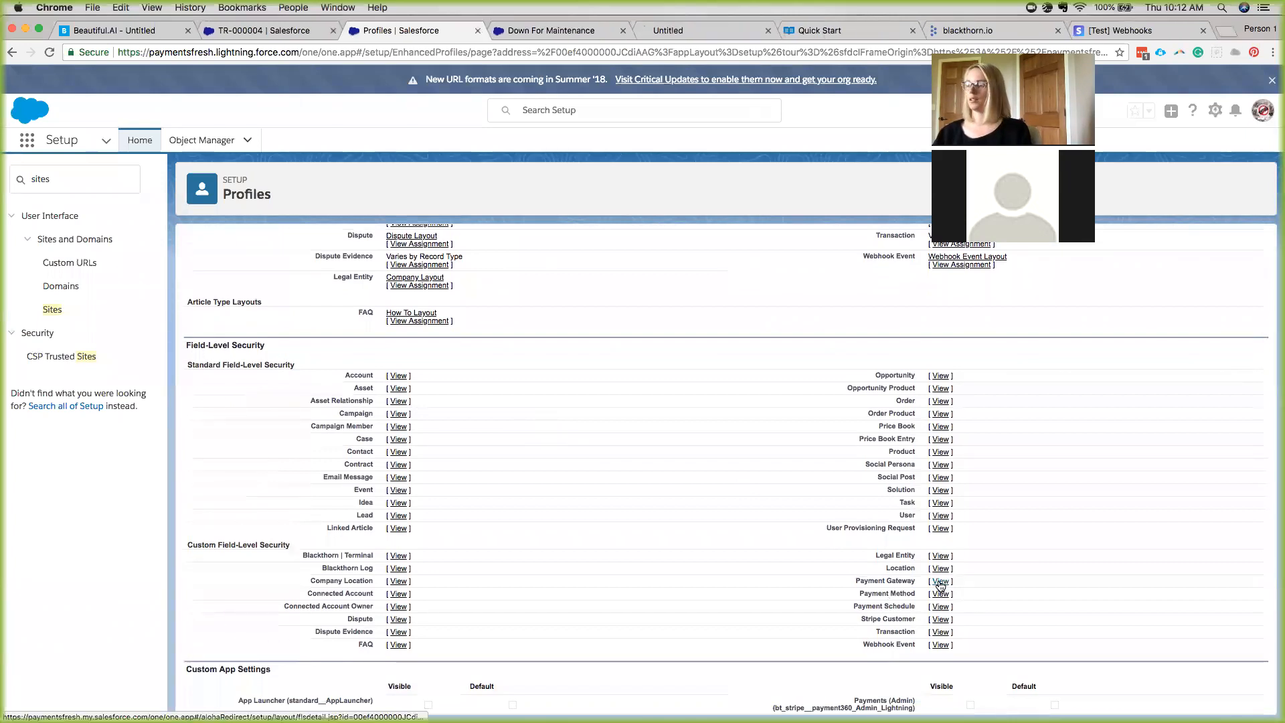
click(938, 647)
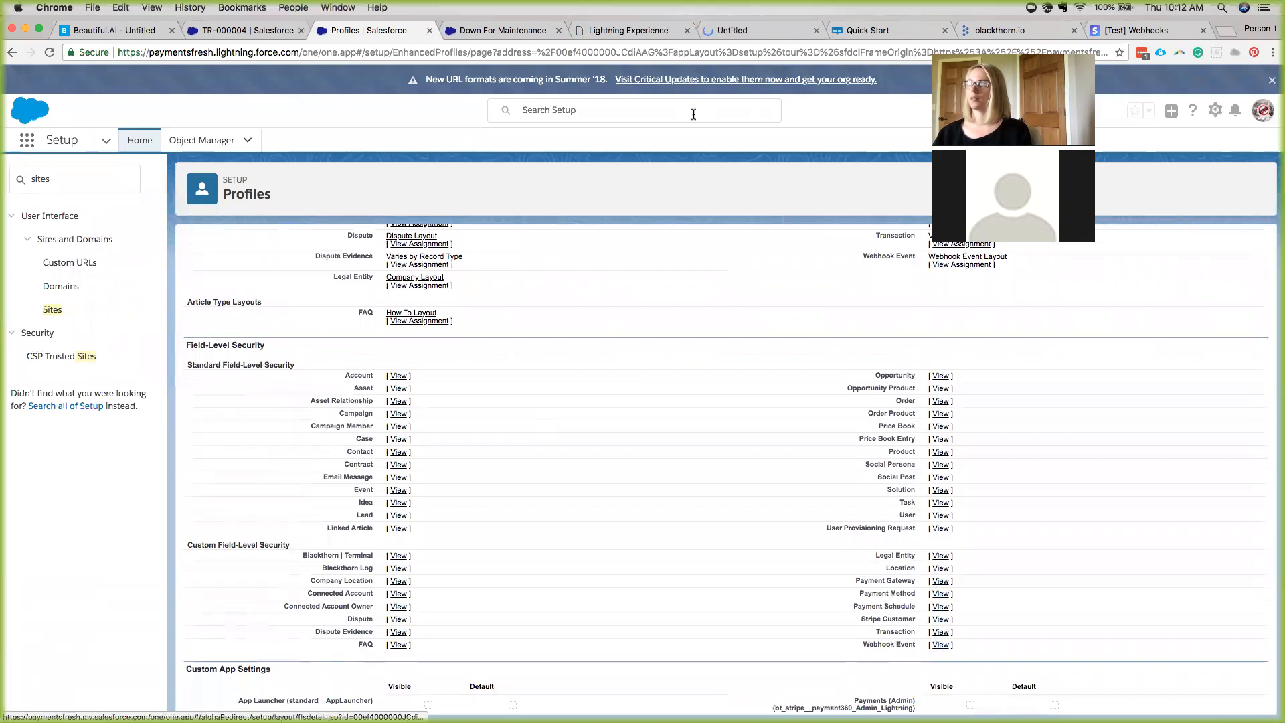
click(644, 30)
click(559, 30)
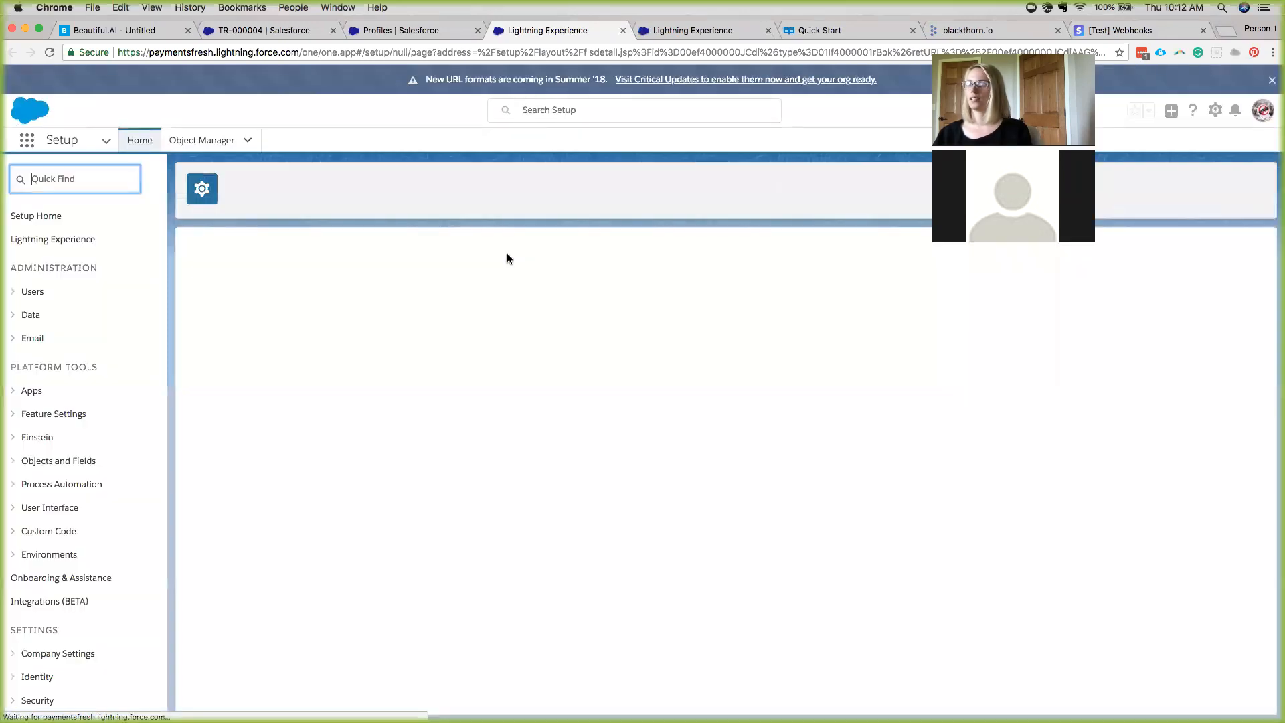
click(527, 283)
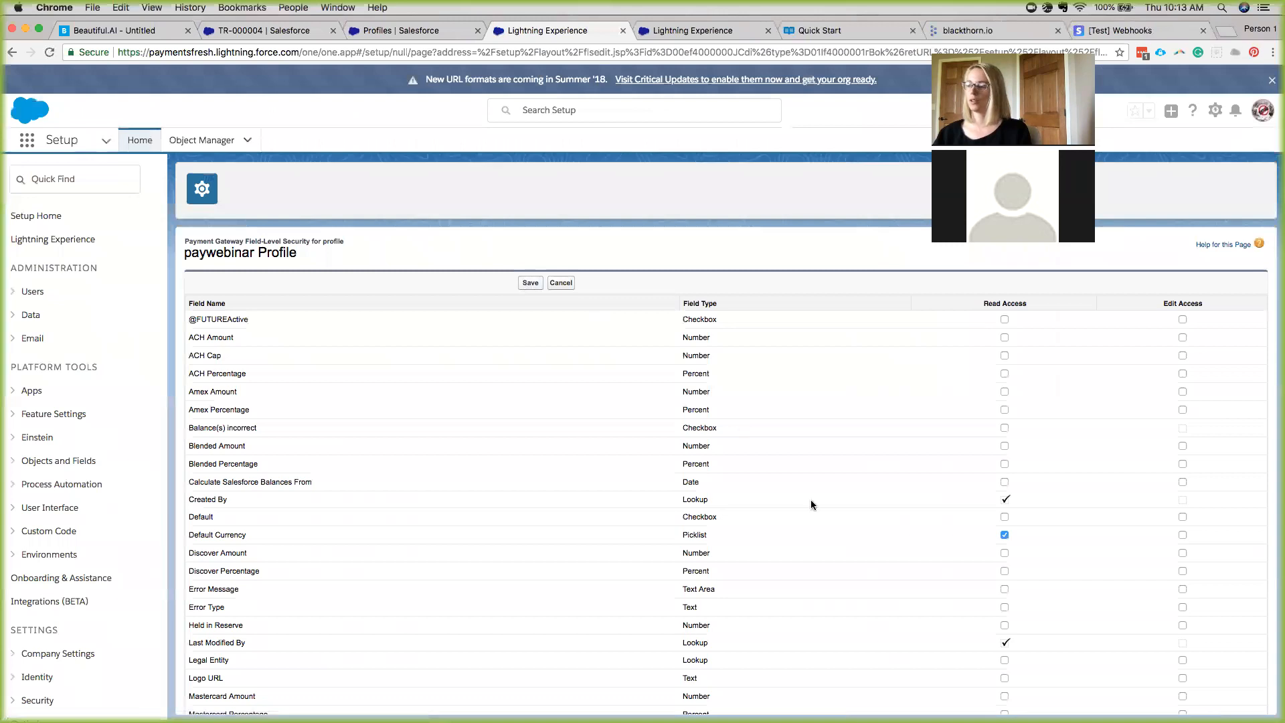
Save read access on Stripe Account Country, Stripe Publishable Key and Webhook Label for the paywebinar Profile.
scroll(829, 552, down, 4)
scroll(830, 553, down, 1)
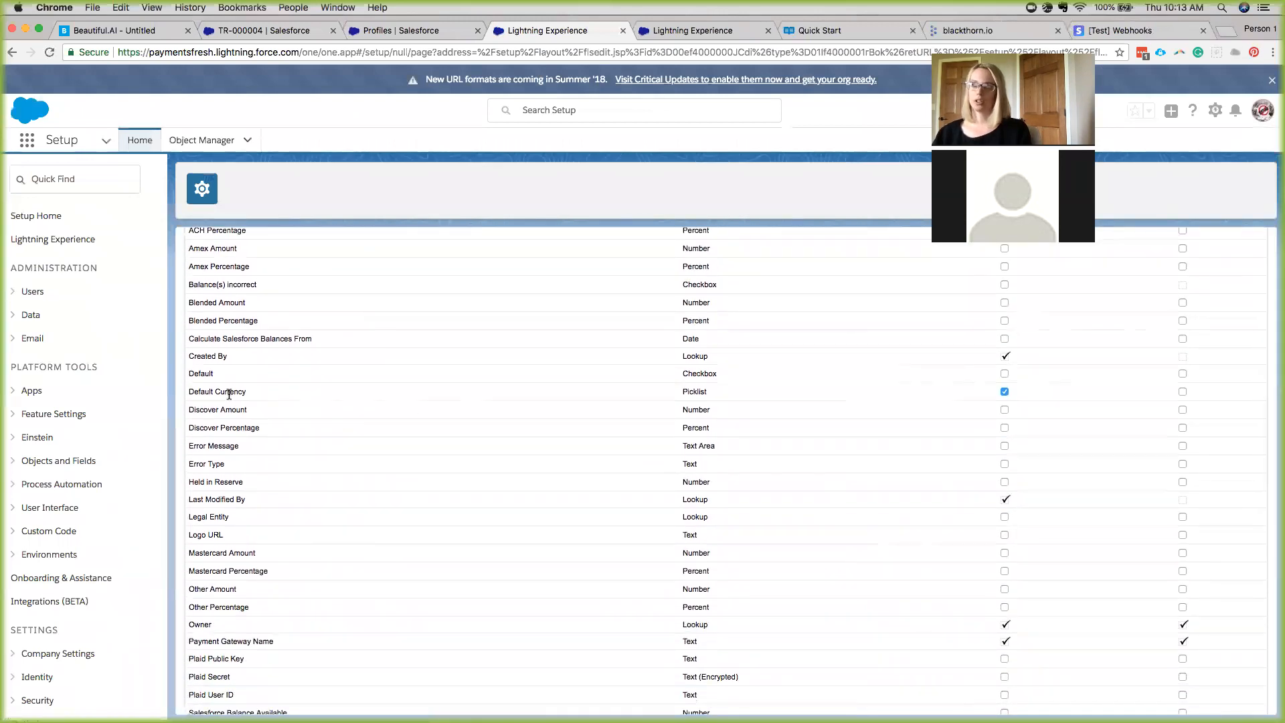
scroll(411, 411, down, 5)
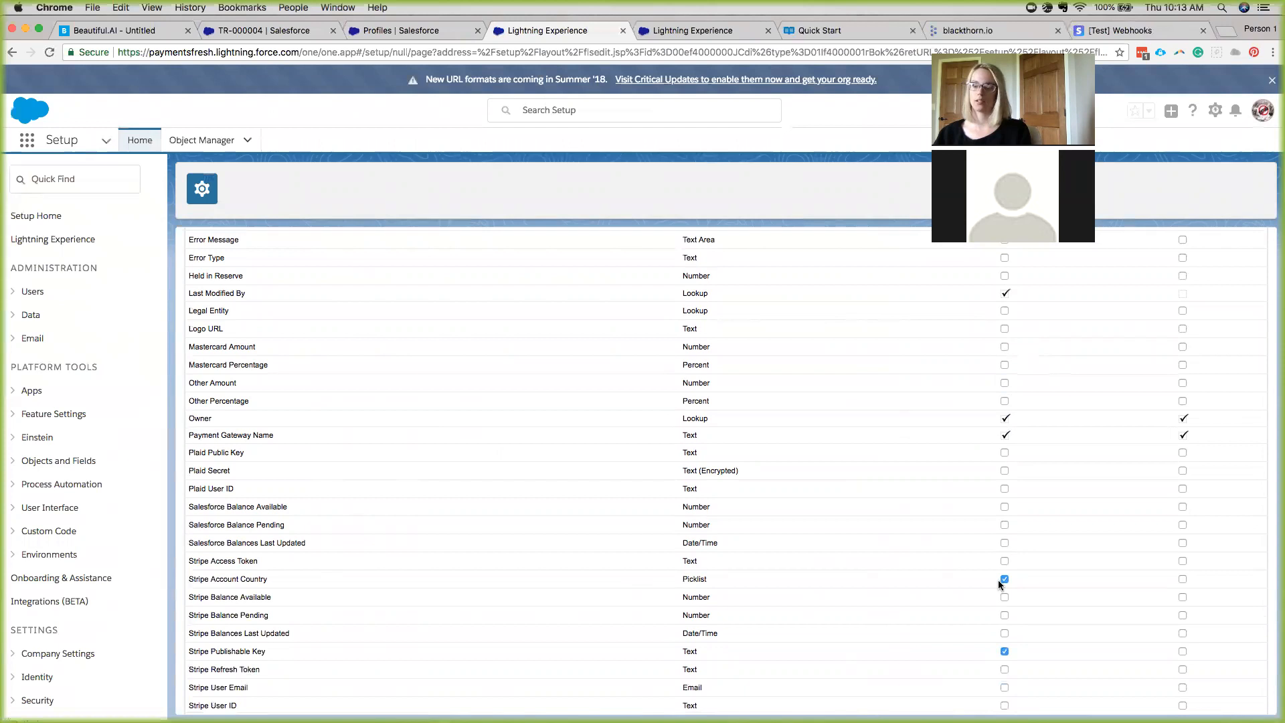
scroll(998, 580, down, 2)
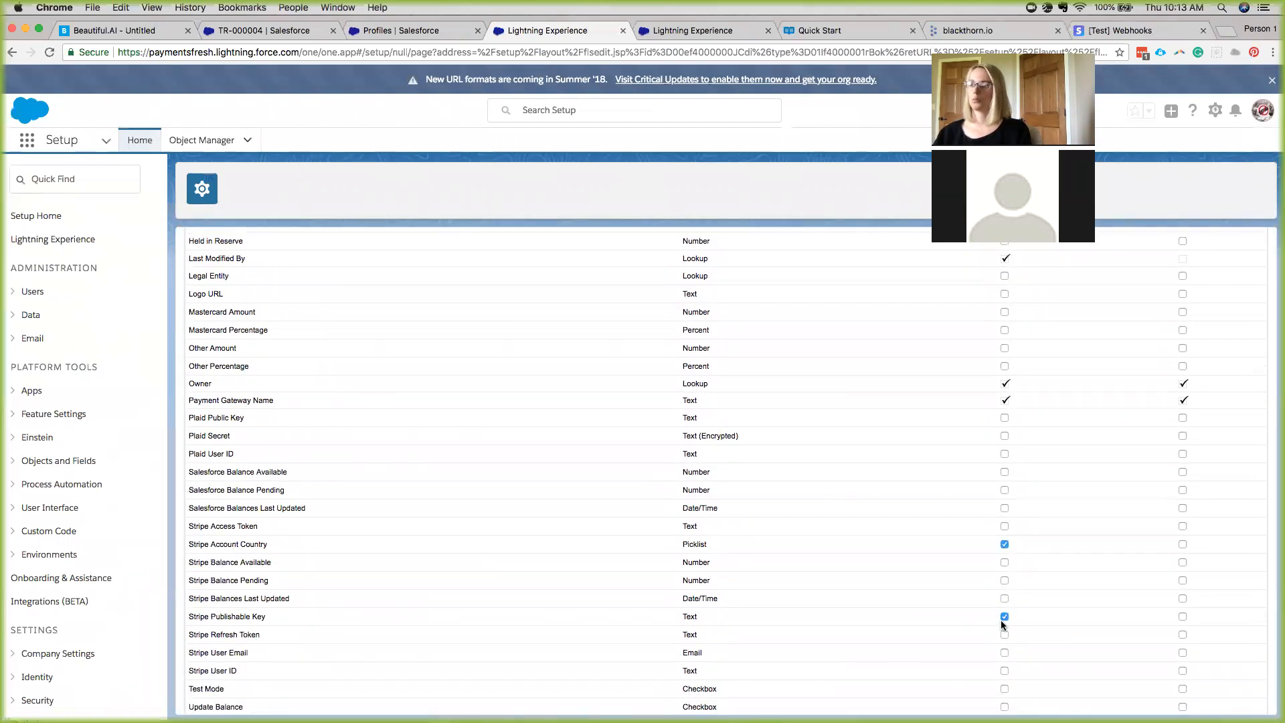
scroll(1001, 620, down, 3)
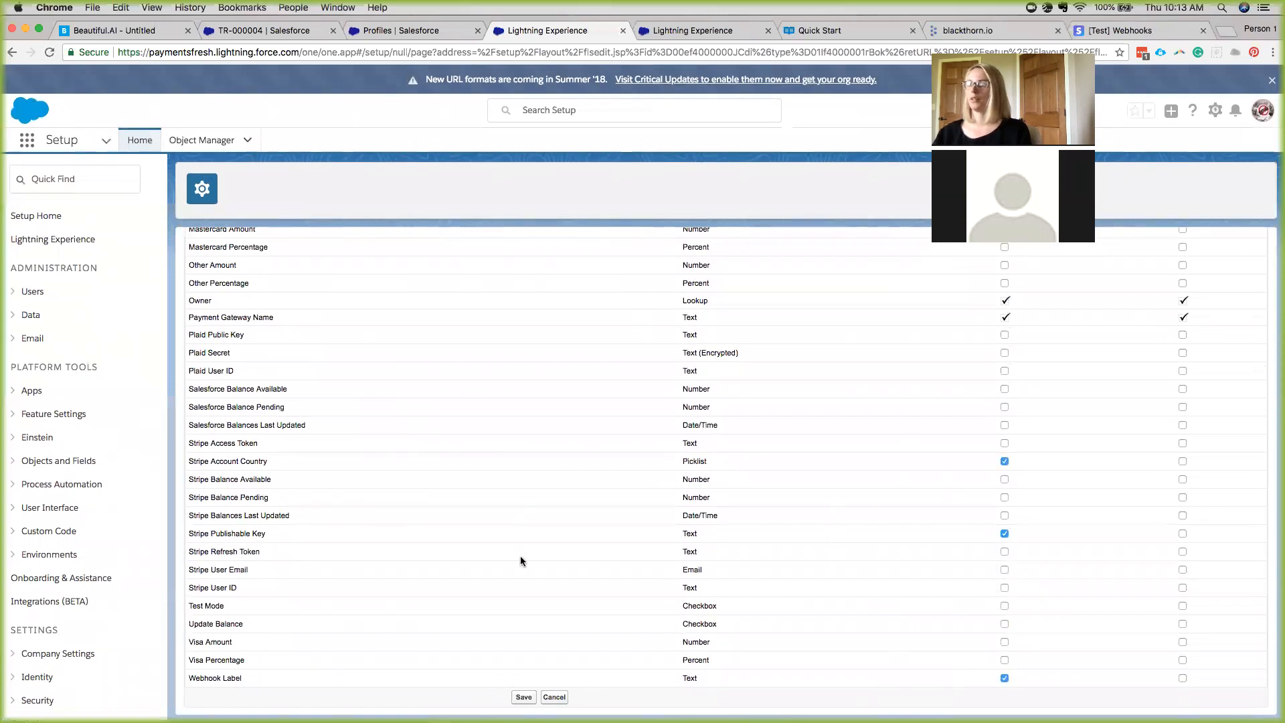
click(524, 698)
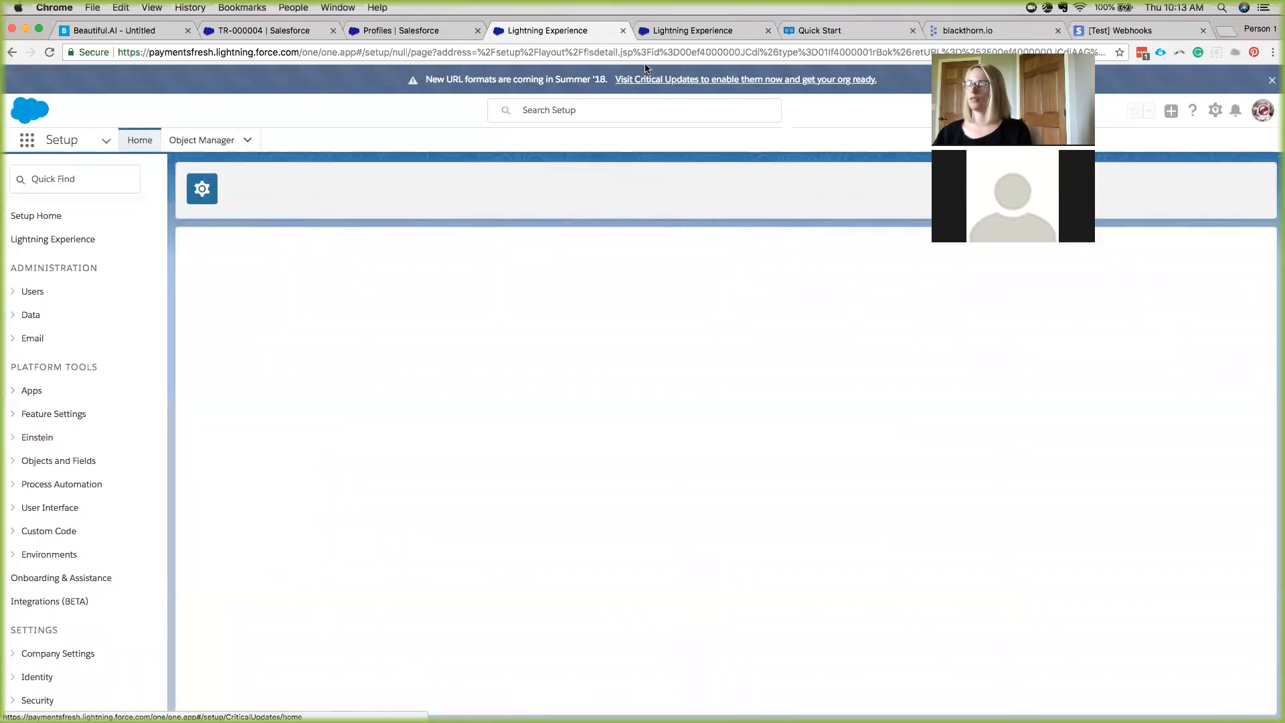
click(673, 31)
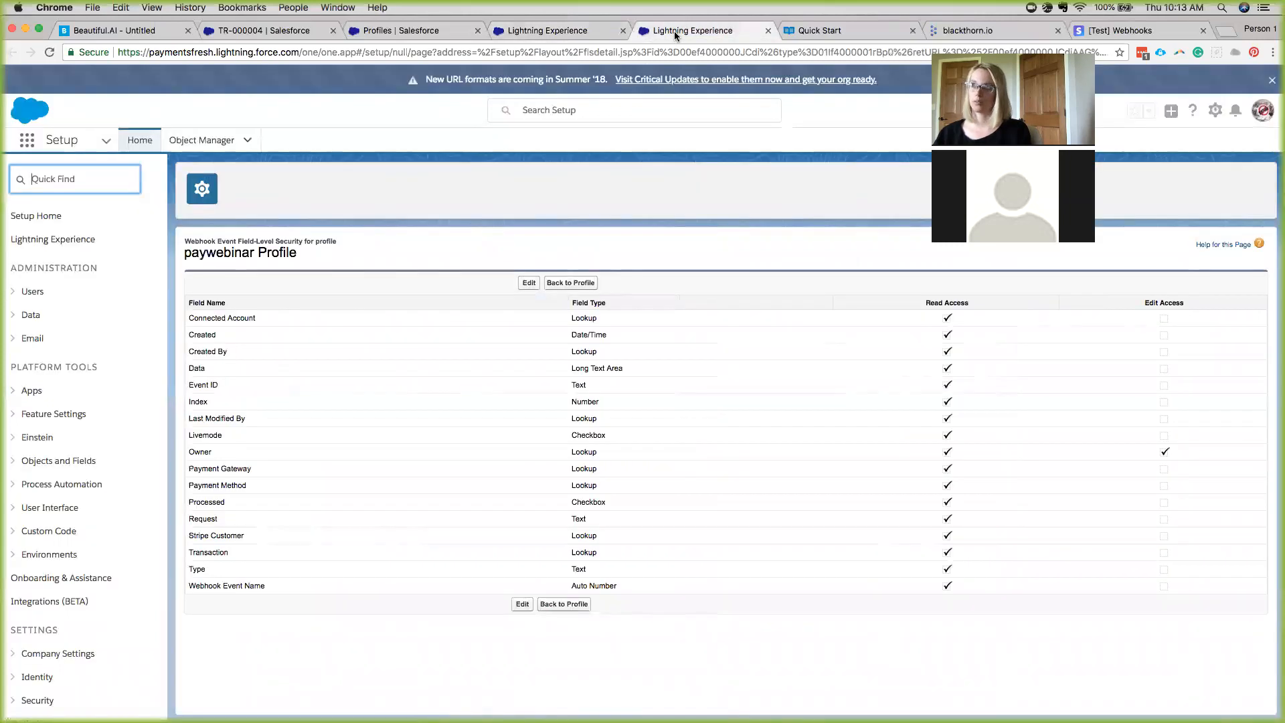
Grant read access on all Webhook Event fields, close the extra tab and return to the paywebinar Profile.
click(529, 284)
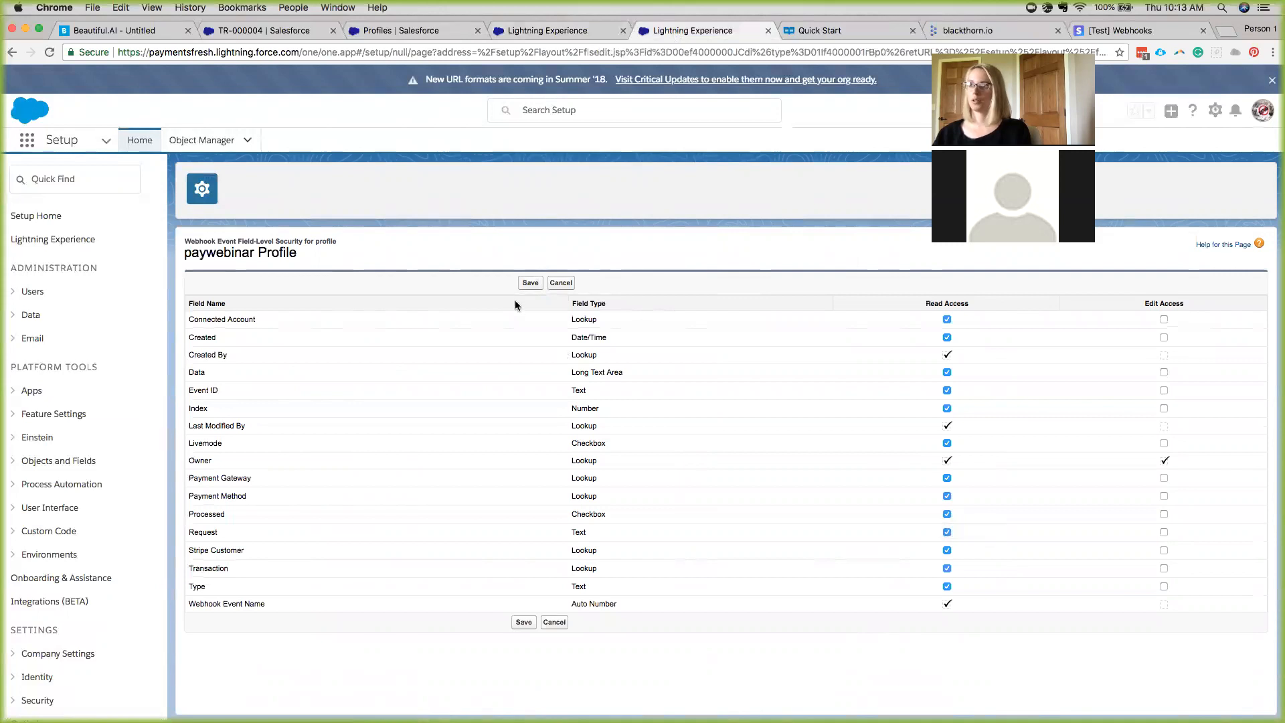
click(529, 283)
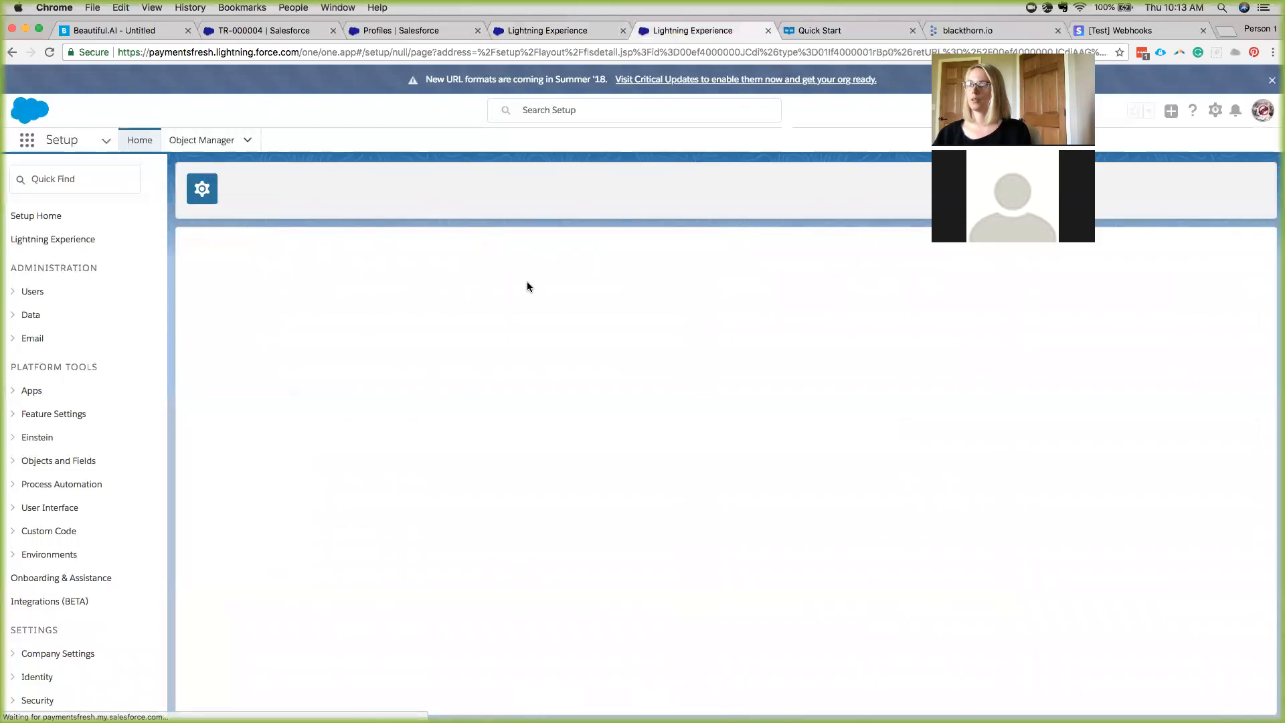
click(623, 30)
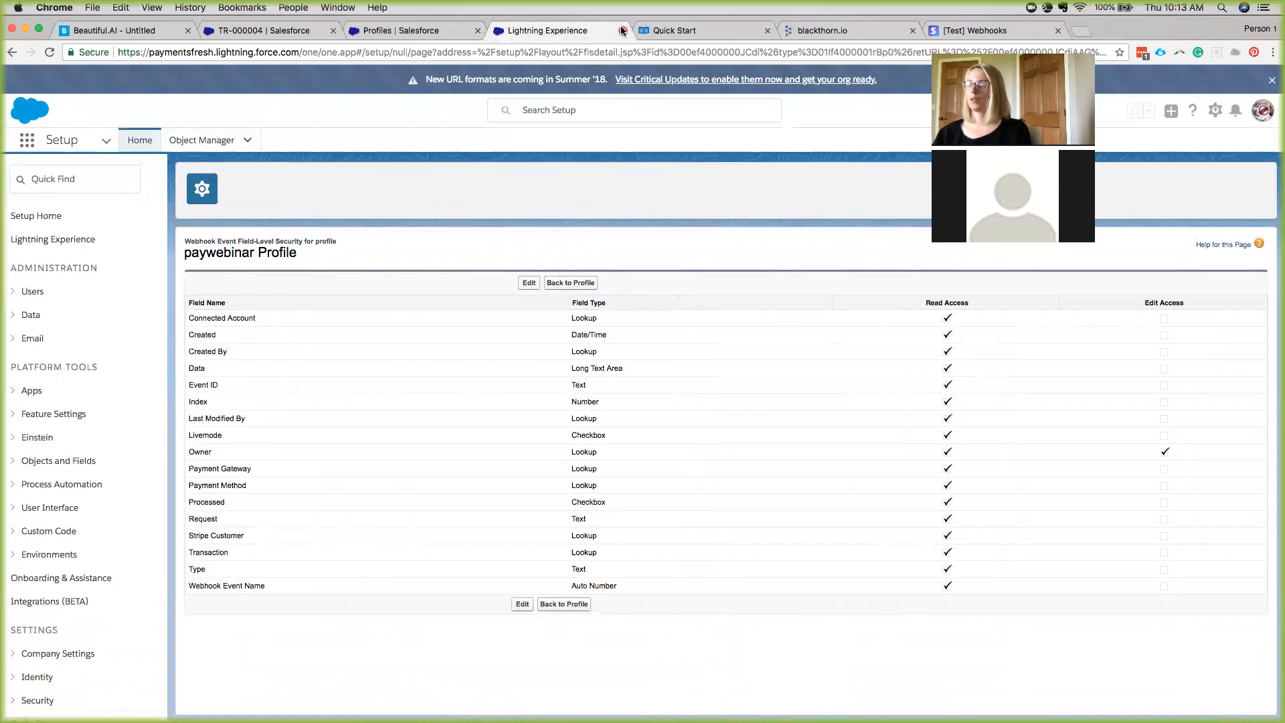
click(564, 282)
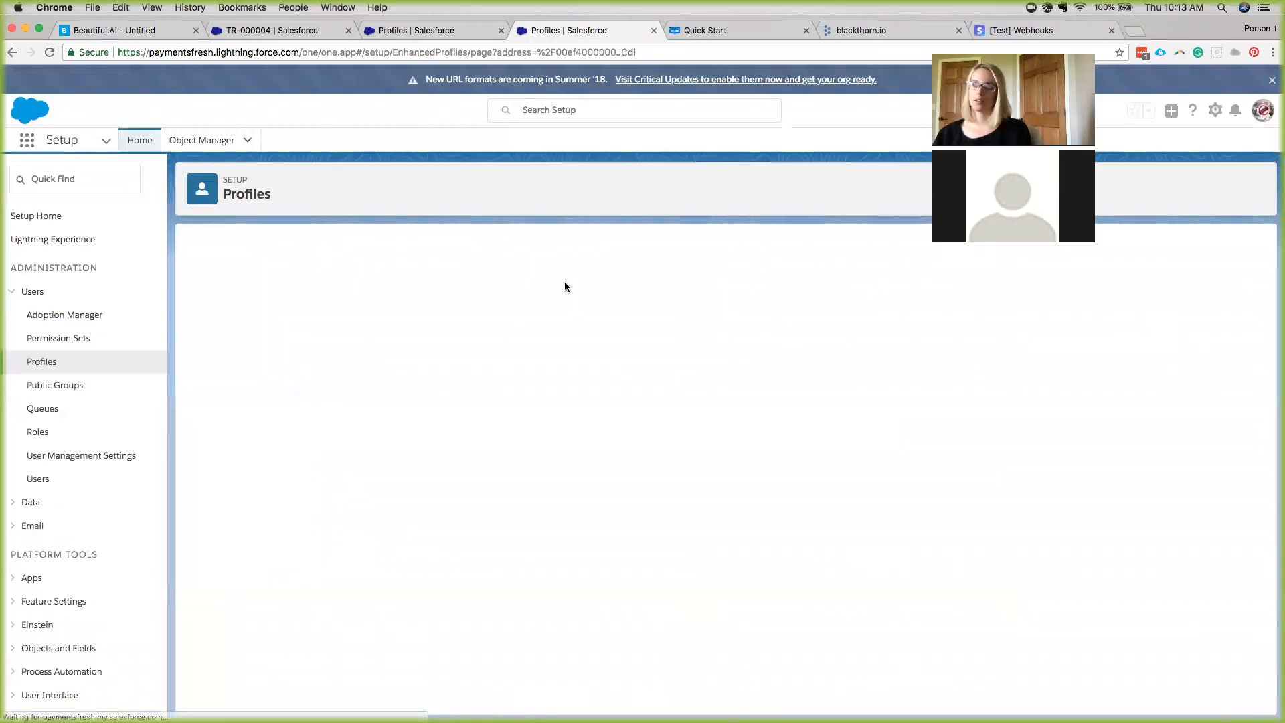
Inspect the enabled bt_stripe.REST_Webhook2 Apex class from the paywebinar Profile.
scroll(571, 402, down, 10)
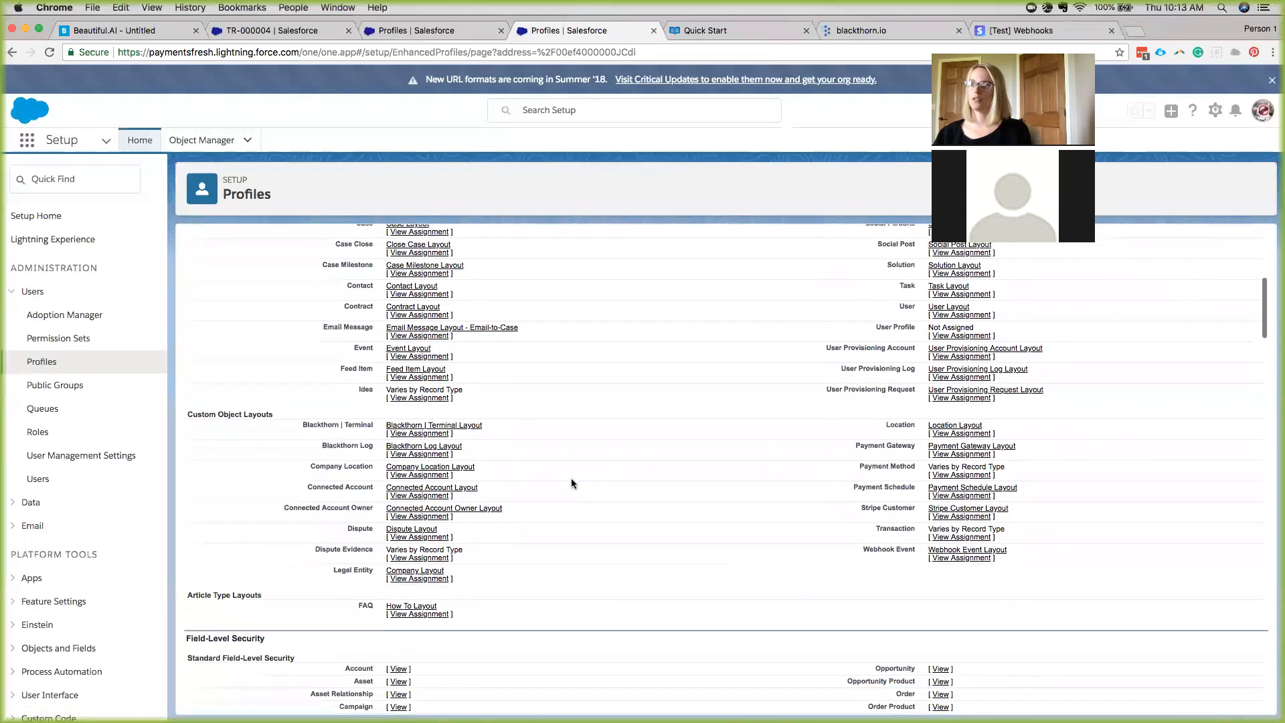
scroll(570, 484, down, 15)
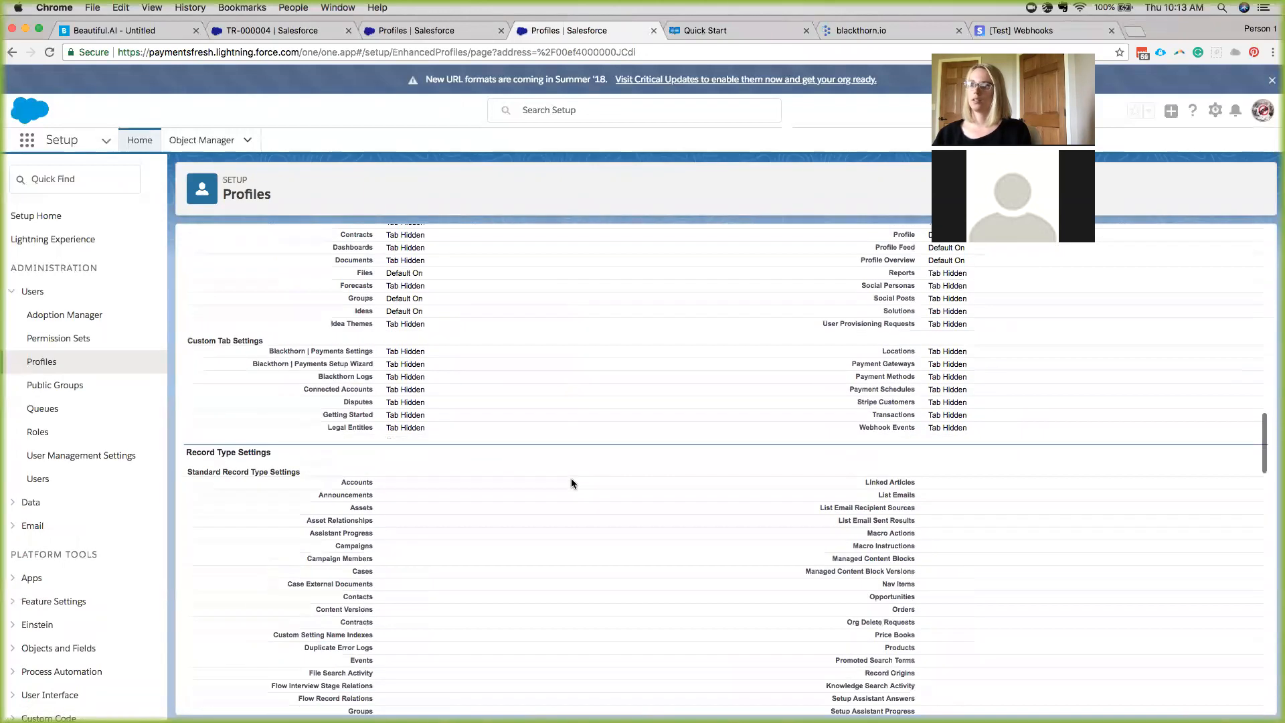
scroll(572, 483, down, 20)
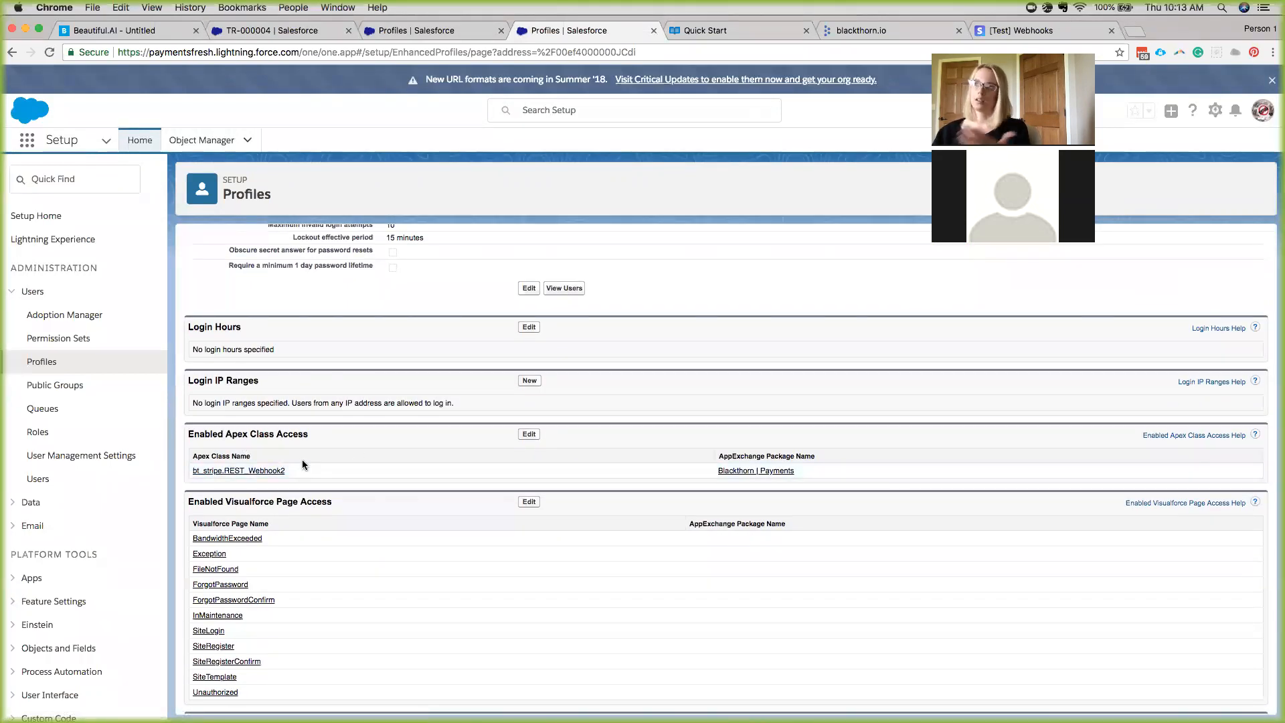
click(267, 472)
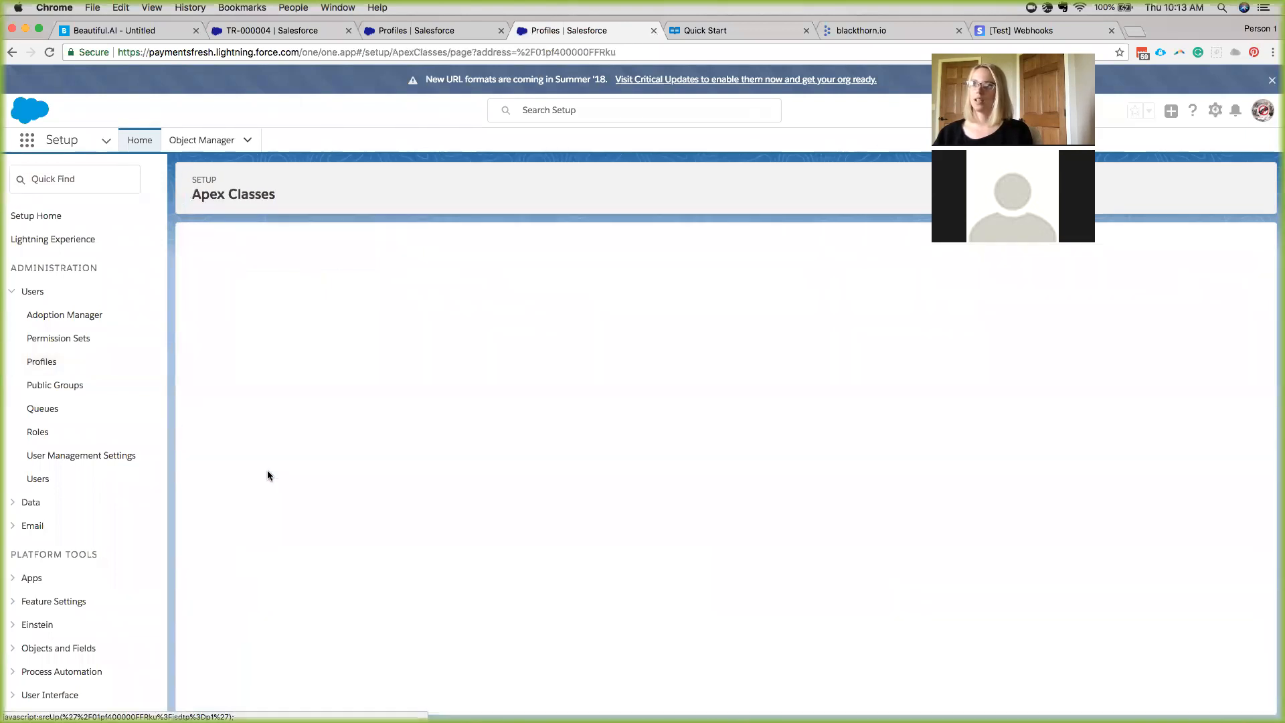
click(13, 52)
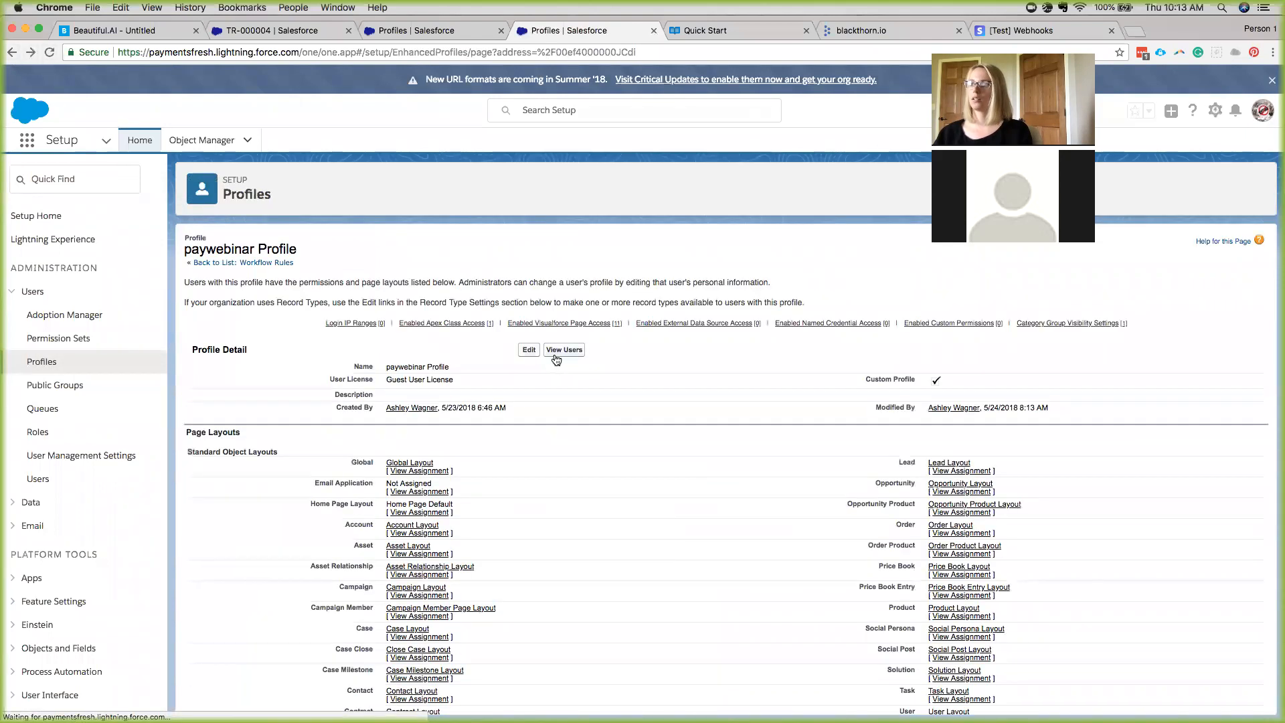
Open the Enabled Apex Class Access editor for the paywebinar Profile.
right_click(511, 509)
click(493, 486)
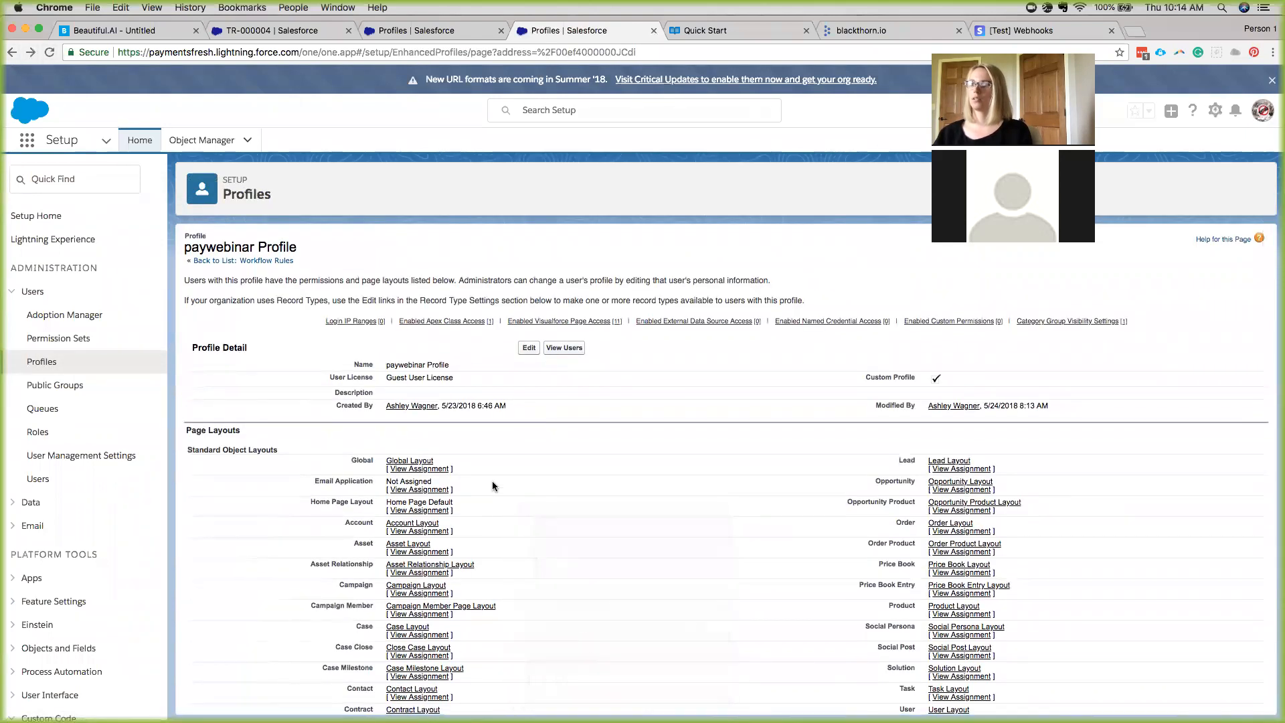
scroll(493, 486, down, 20)
scroll(492, 486, down, 5)
click(529, 445)
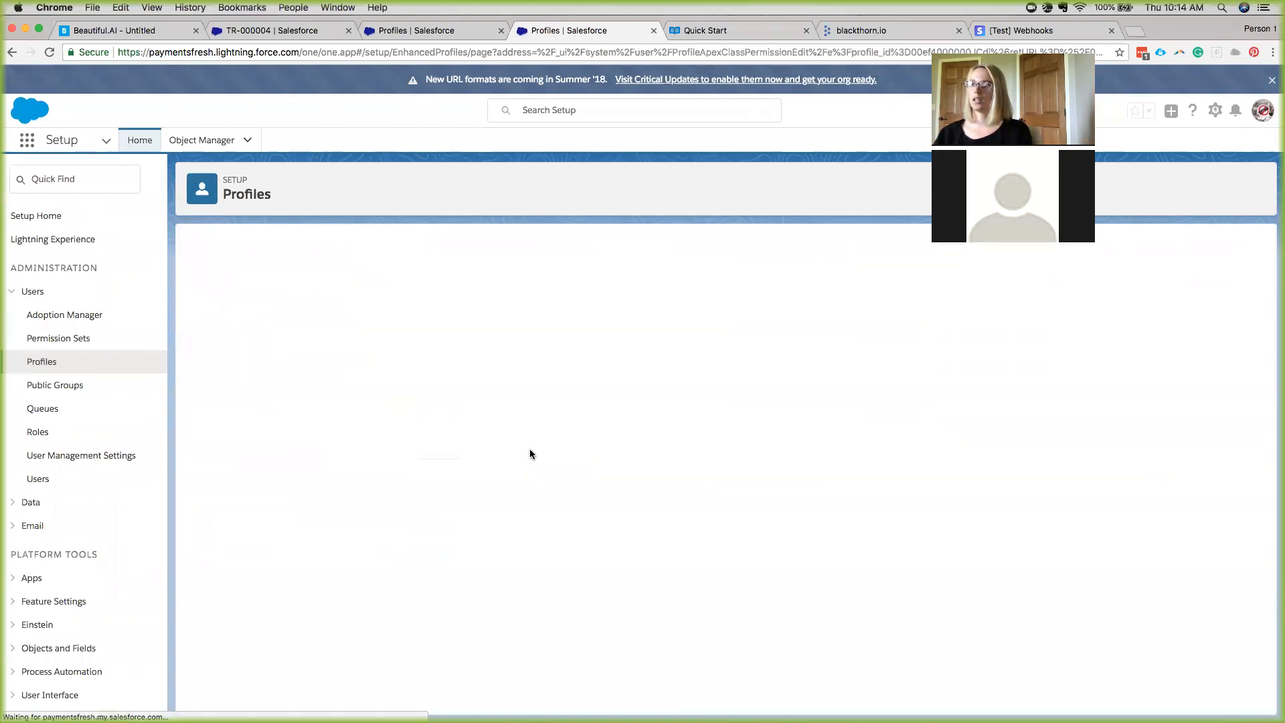
Save the Apex class access with bt_stripe.REST_Webhook2 as the only enabled class.
scroll(265, 372, down, 5)
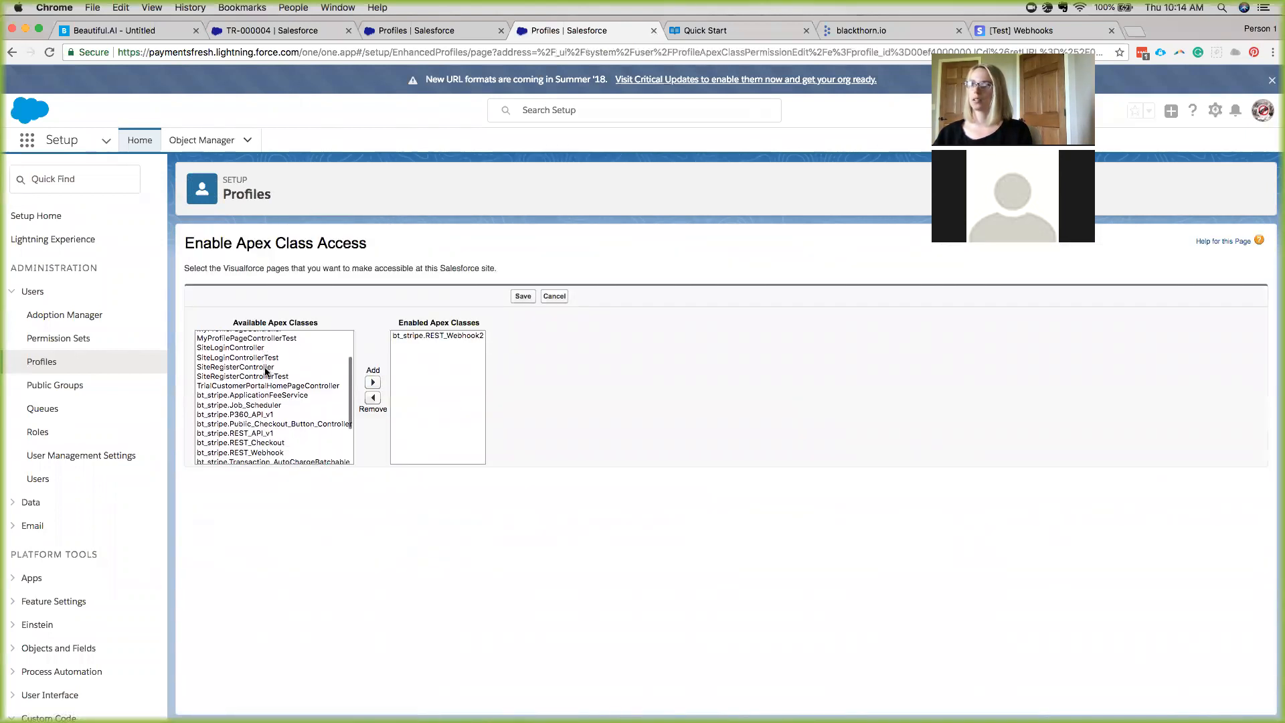
scroll(248, 407, down, 2)
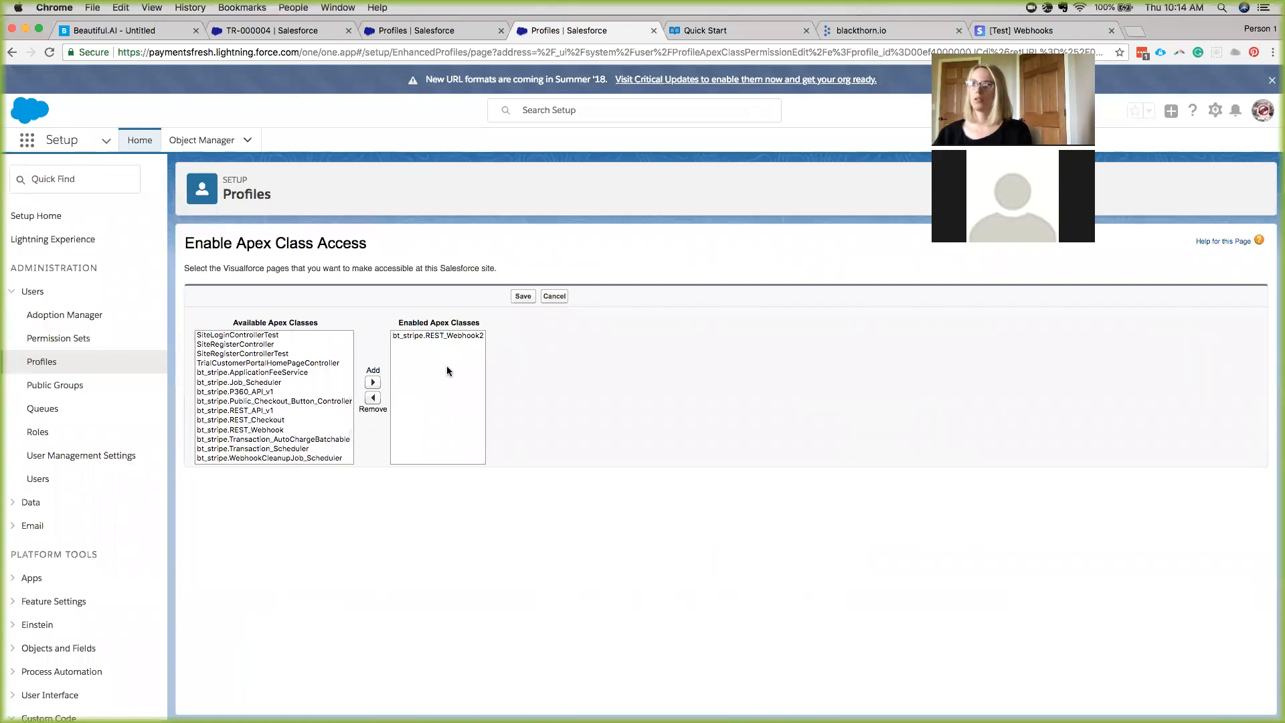
click(523, 296)
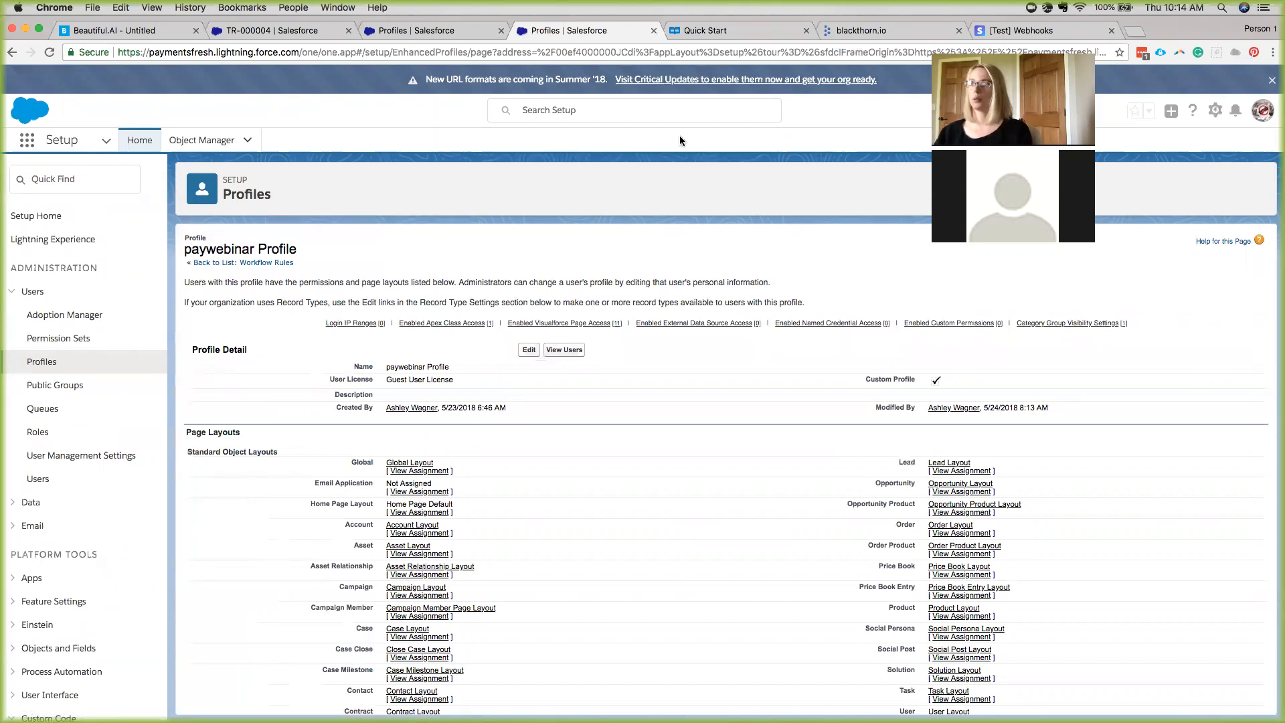
click(1030, 35)
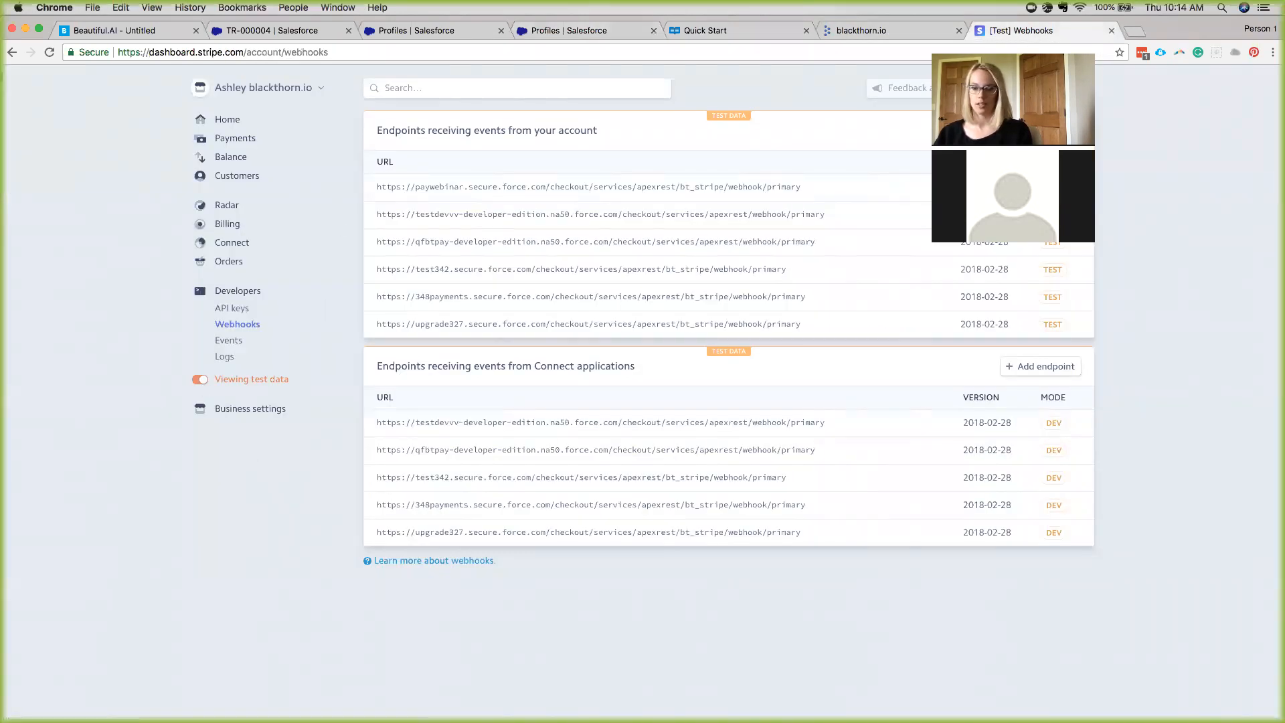
Open the Add a webhook endpoint form on Stripe's test Webhooks page.
key(super+Tab)
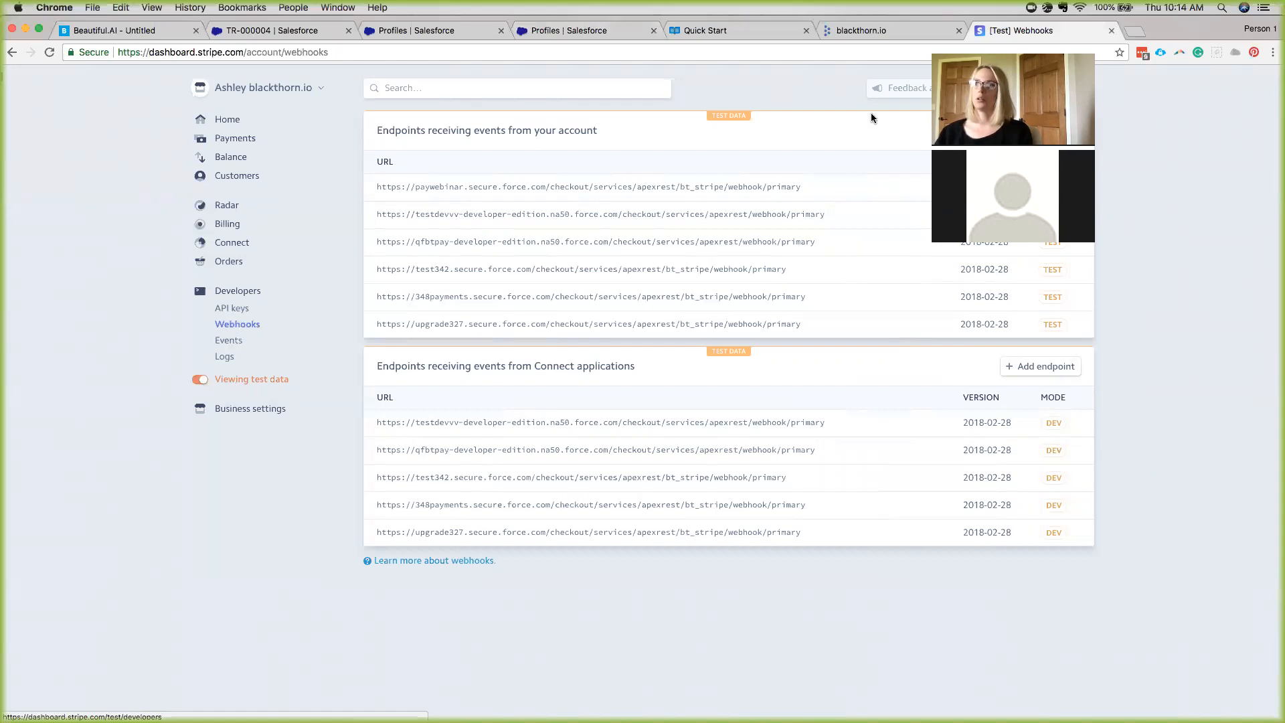
click(1041, 131)
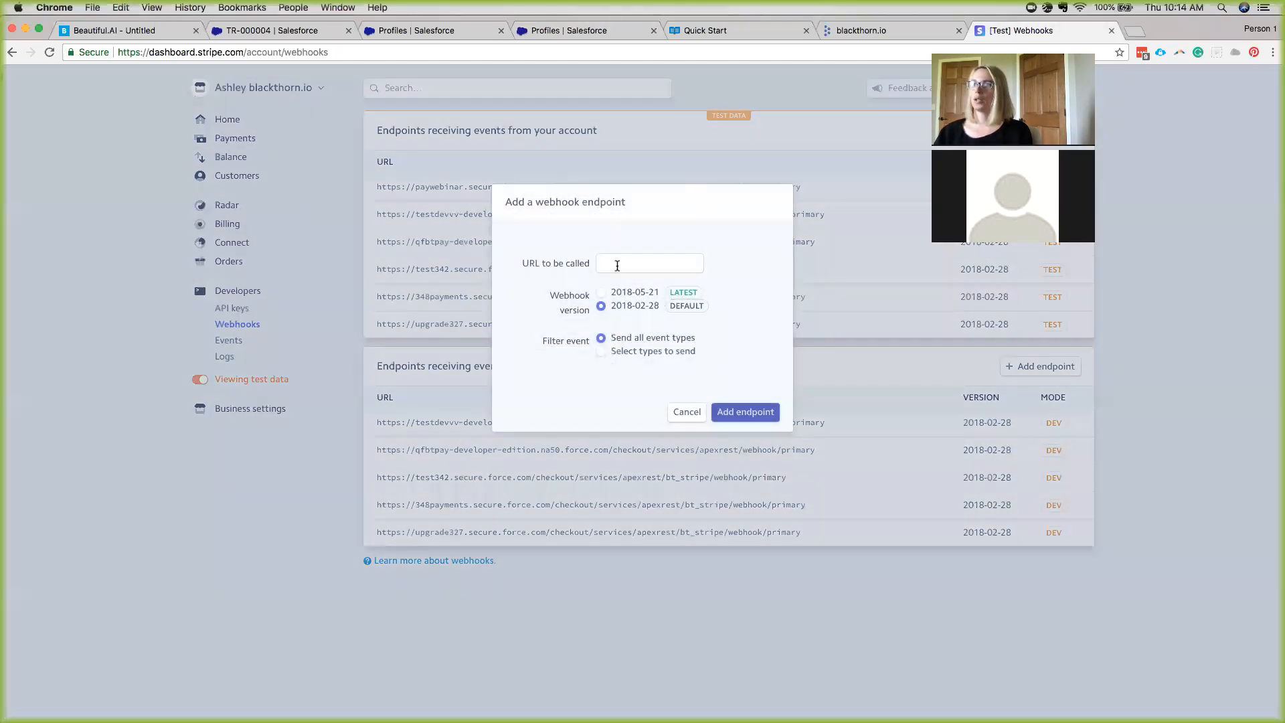
Paste the webhook URL as the endpoint and delete its 'testblackthorn' subdomain.
key(super+v)
scroll(617, 266, left, 5)
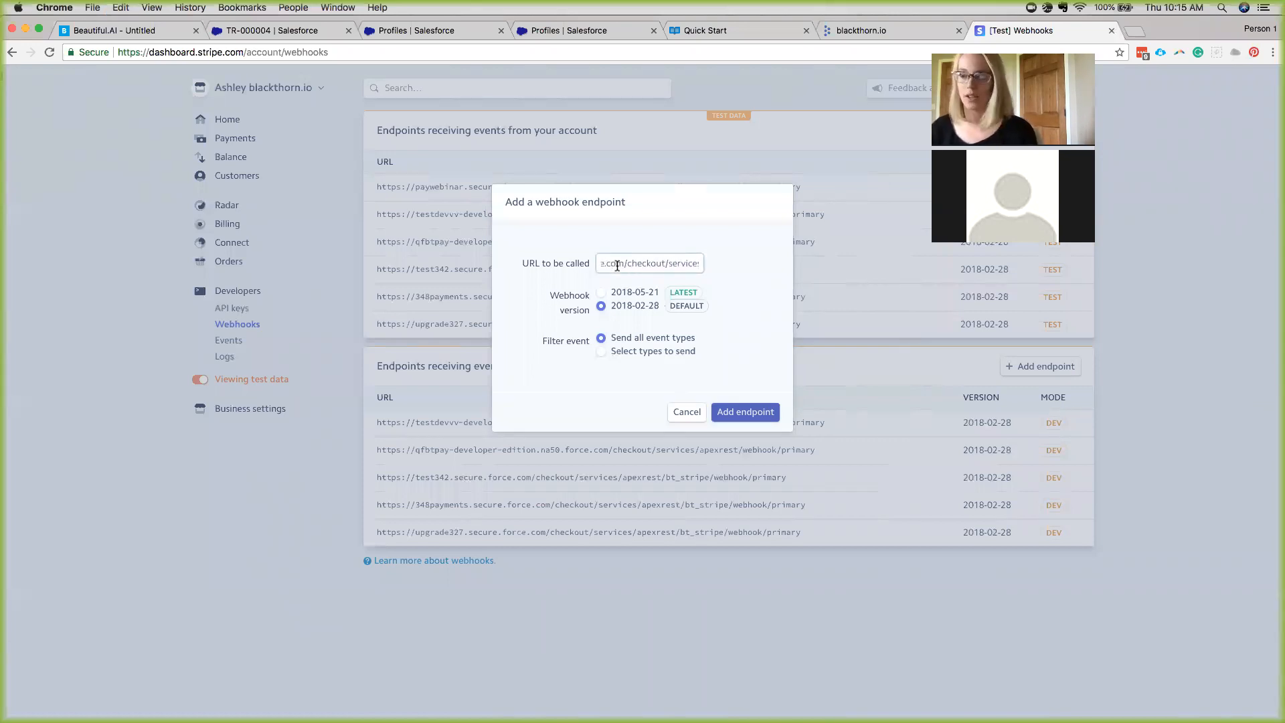
scroll(617, 266, left, 5)
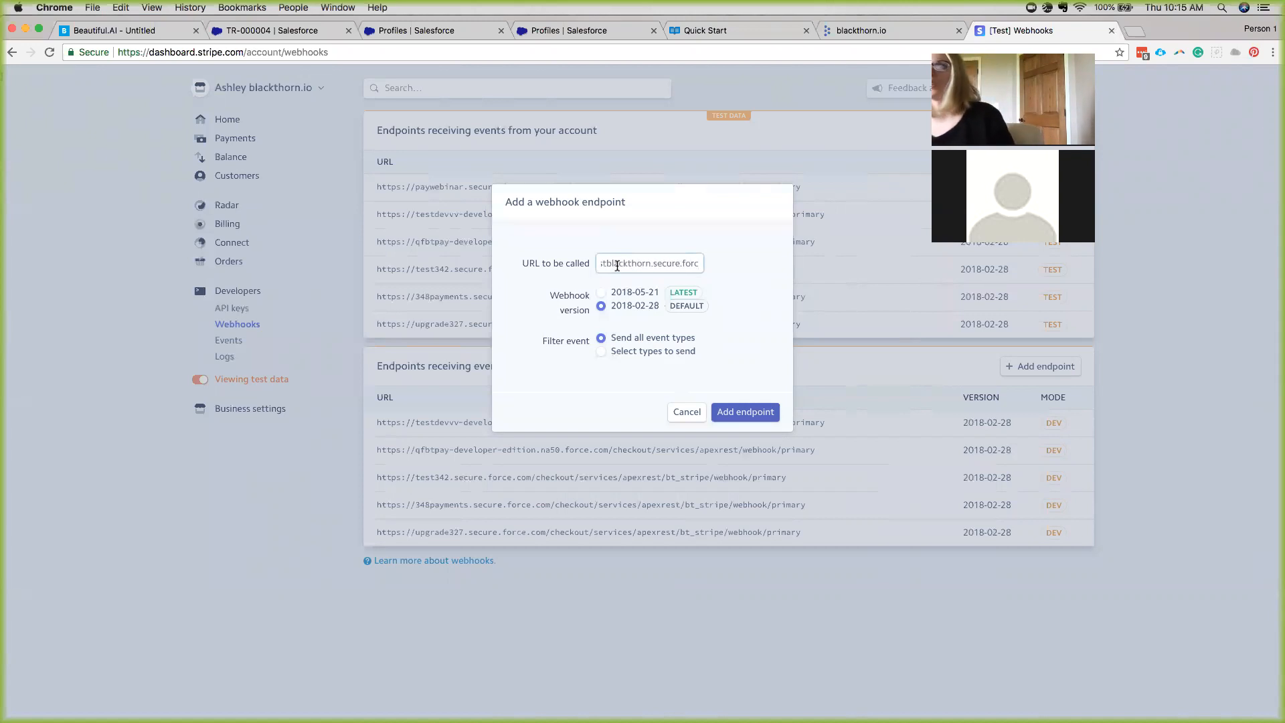
drag(690, 261, 627, 264)
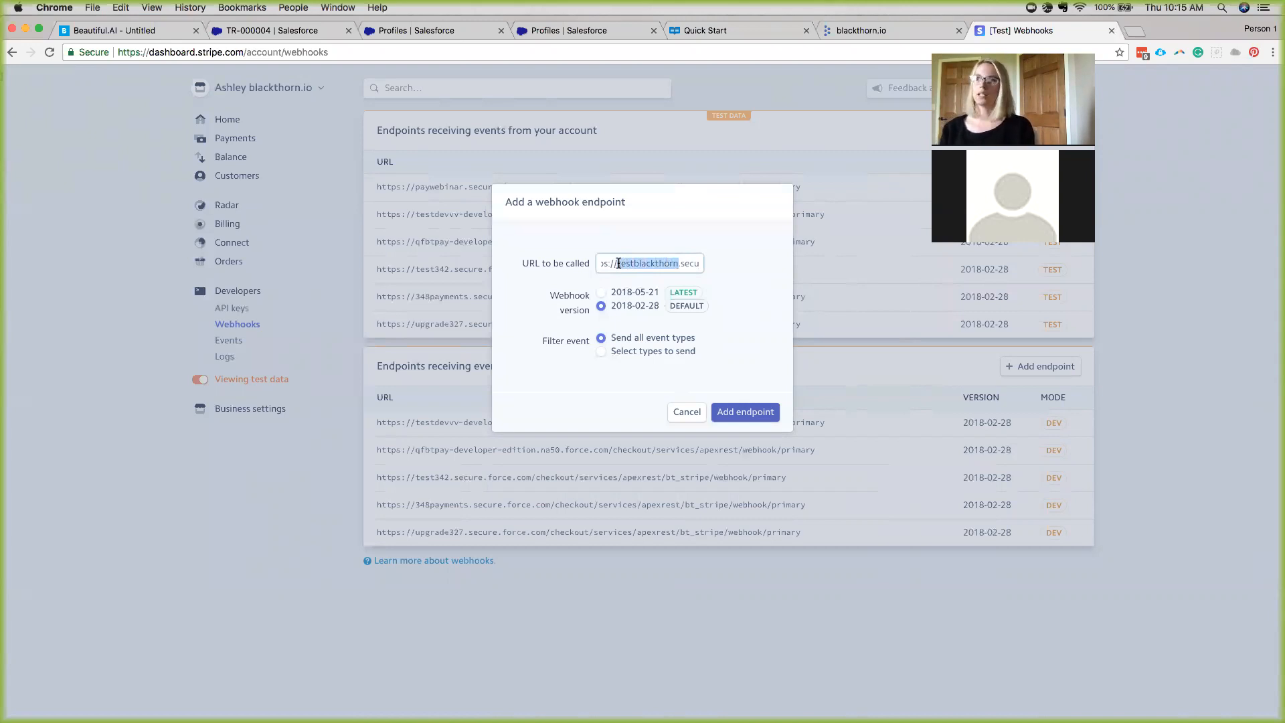
key(BackSpace)
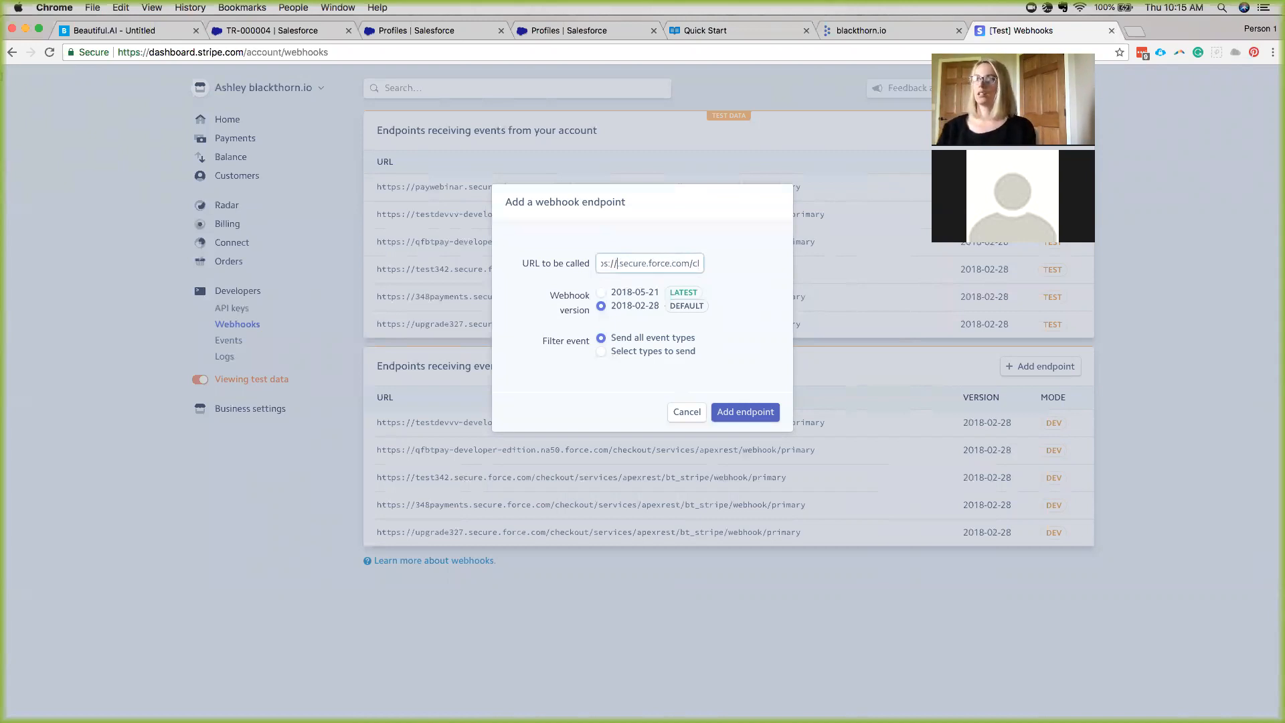
Find 'sites' in Salesforce Setup Quick Find and open the Sites page.
click(529, 29)
click(71, 180)
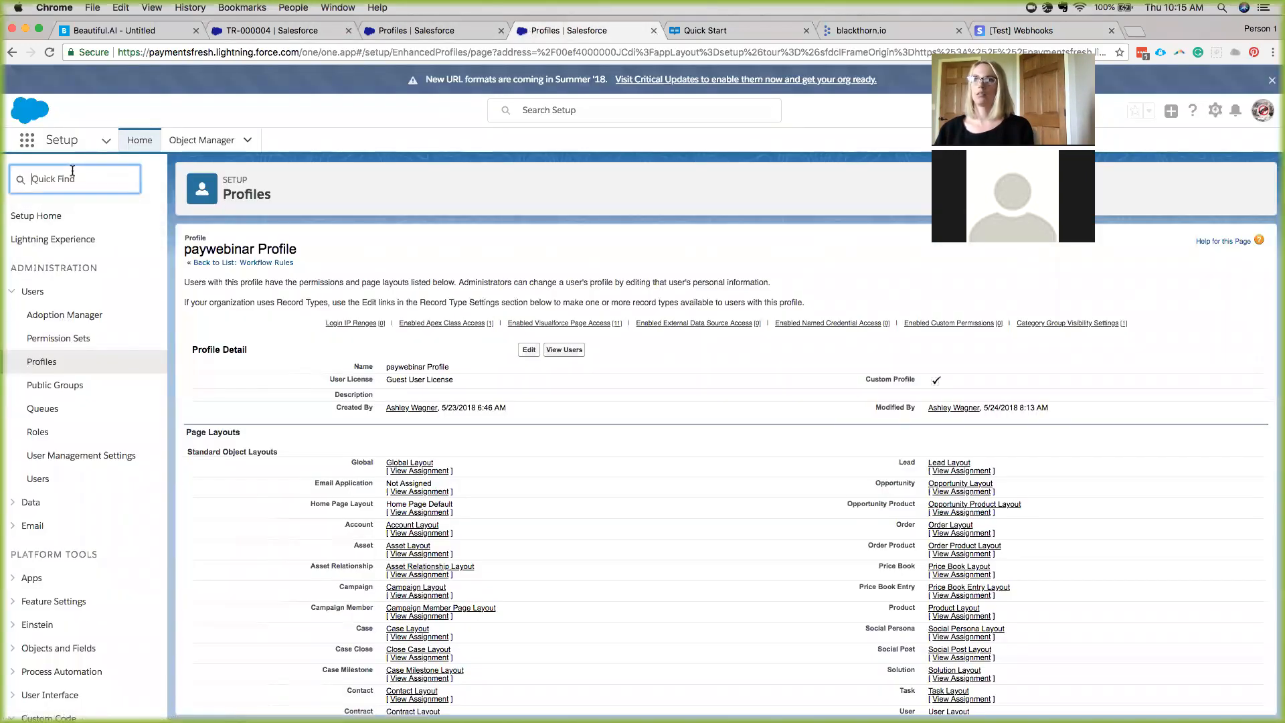
text(sites)
click(52, 310)
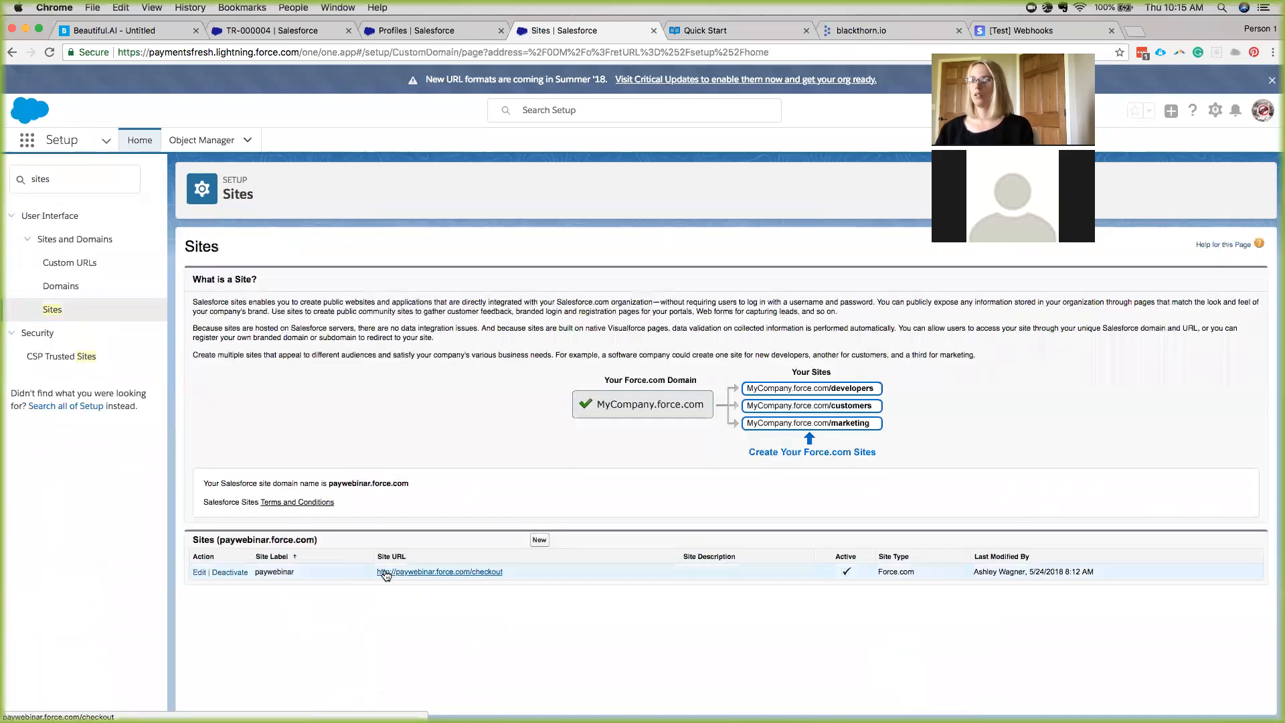
Open the paywebinar site's checkout URL and copy its 'paywebinar' subdomain.
click(385, 572)
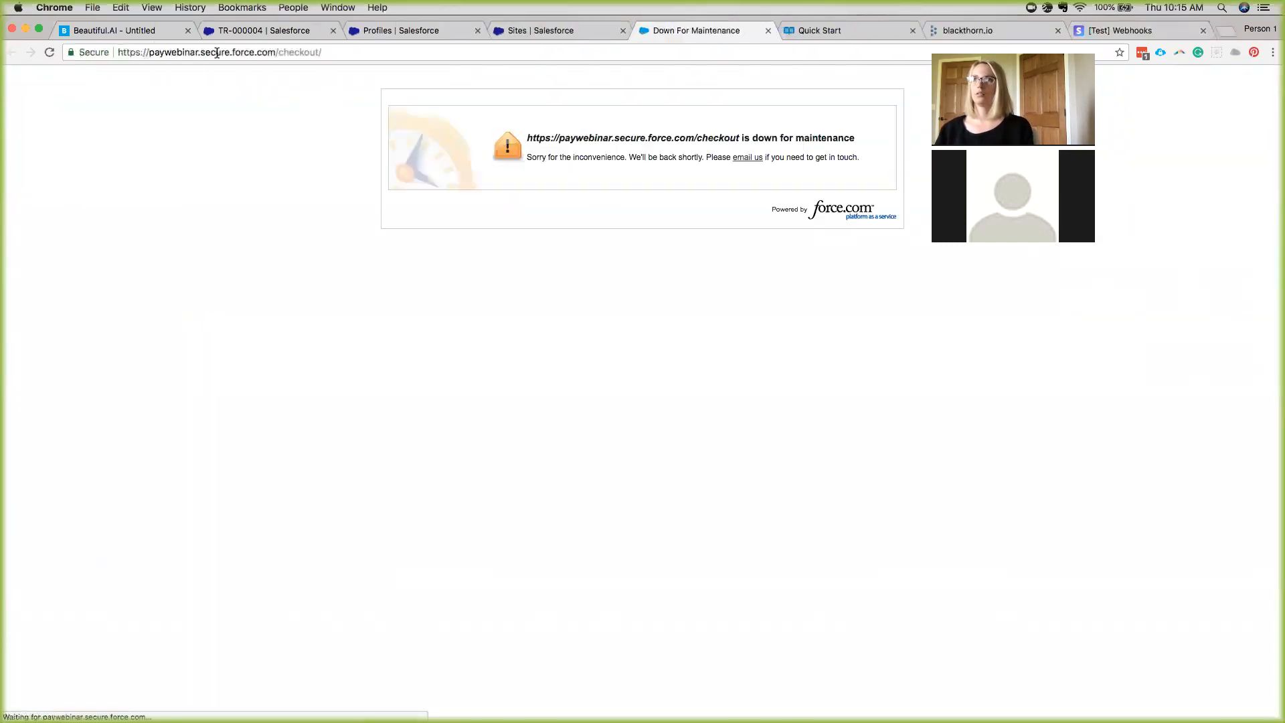
drag(198, 52, 153, 52)
key(super+c)
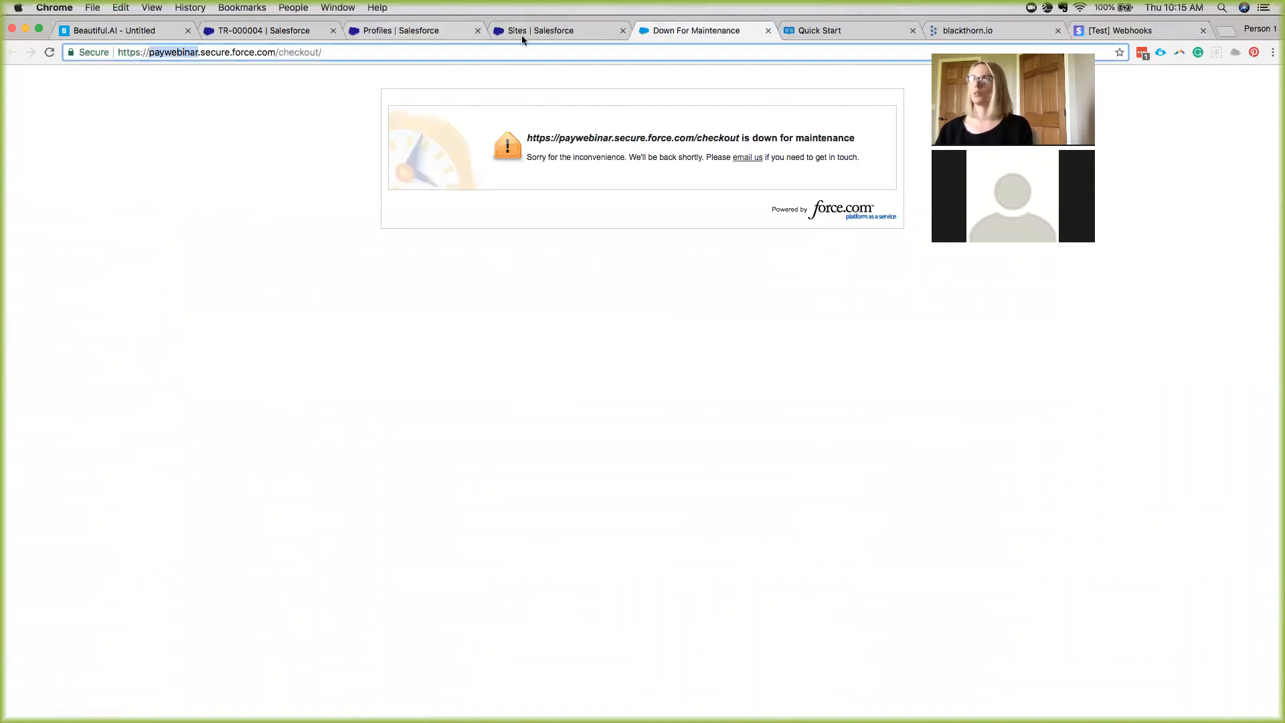
click(1150, 28)
Paste 'paywebinar' into the endpoint URL, then cancel because the paywebinar endpoint already exists.
key(super+v)
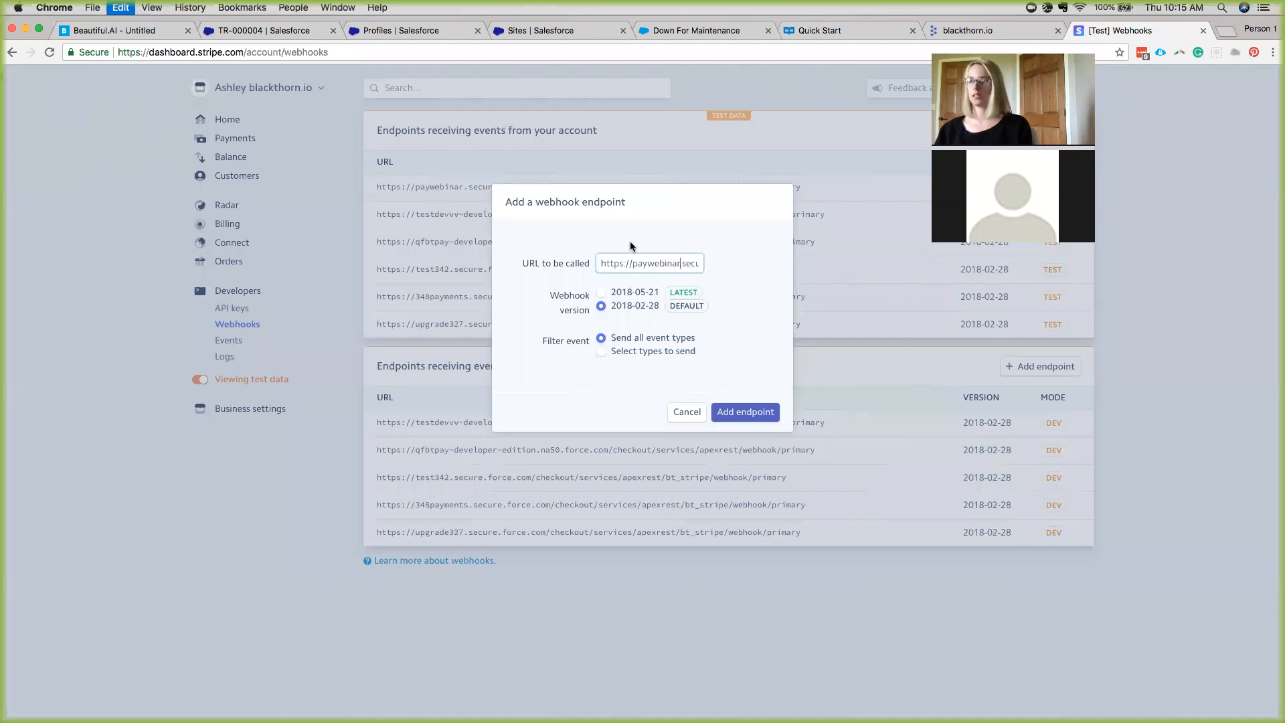
scroll(663, 260, right, 1)
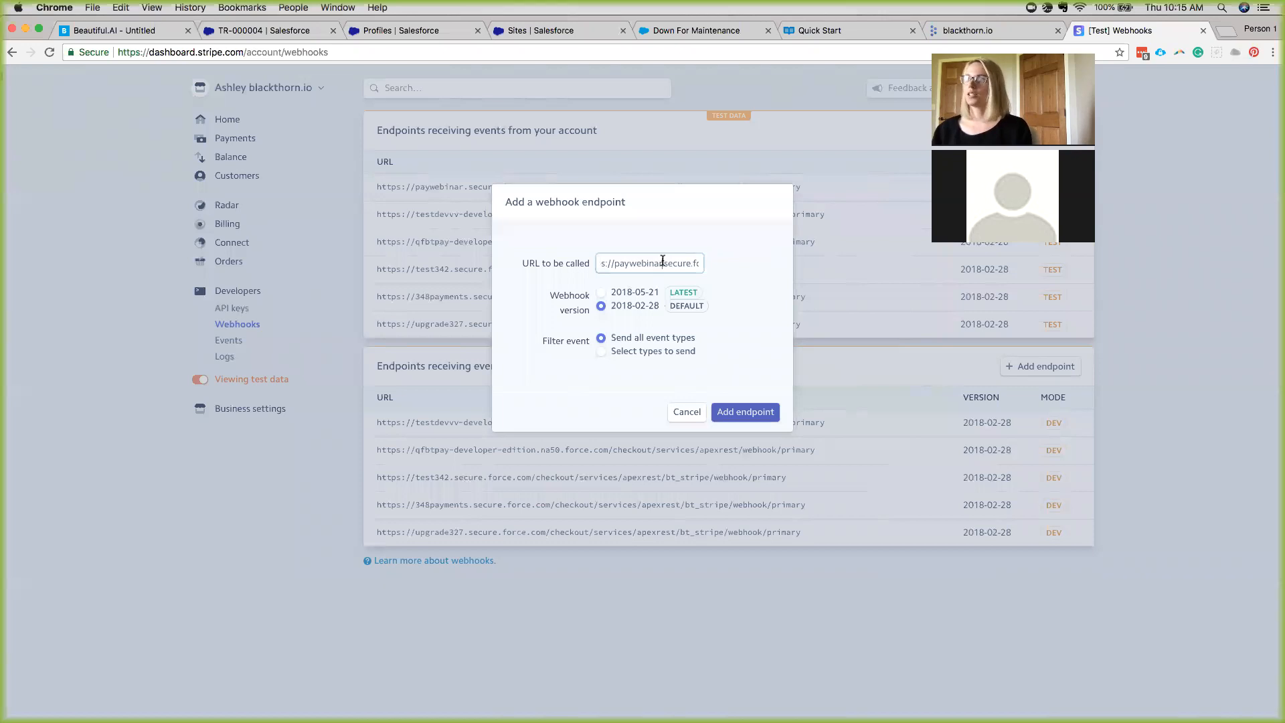
click(663, 260)
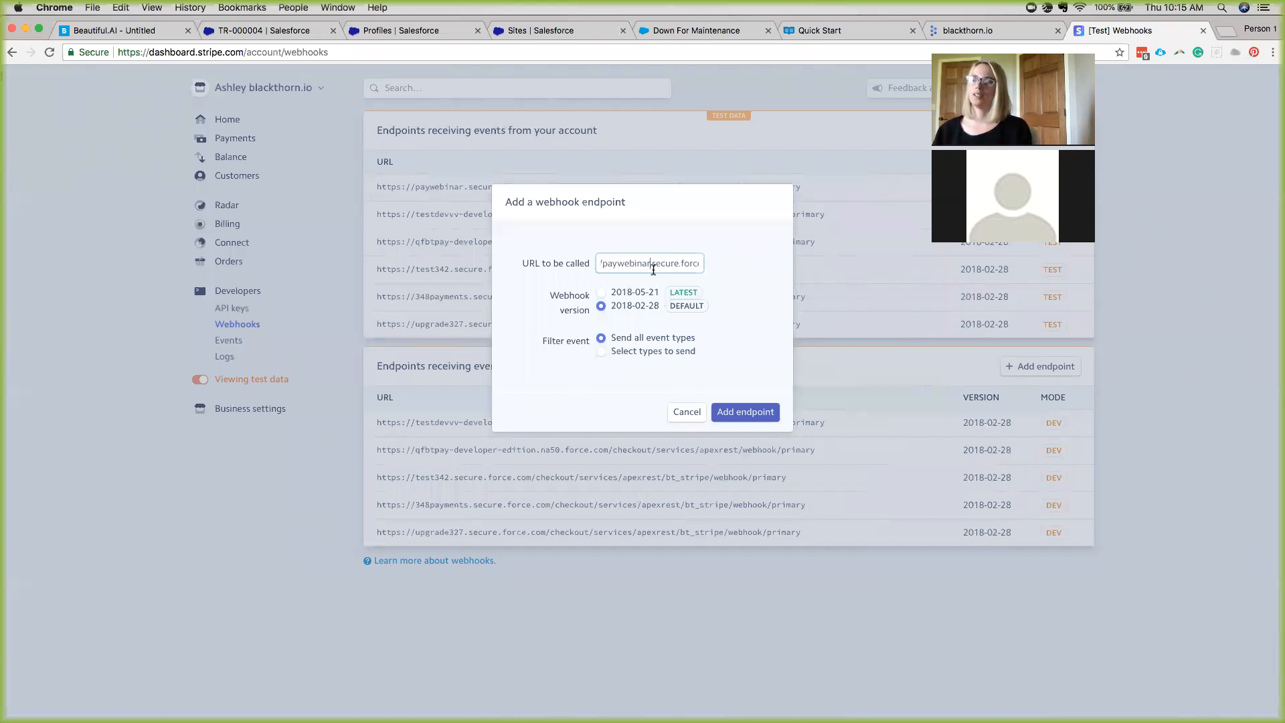
scroll(664, 269, right, 1)
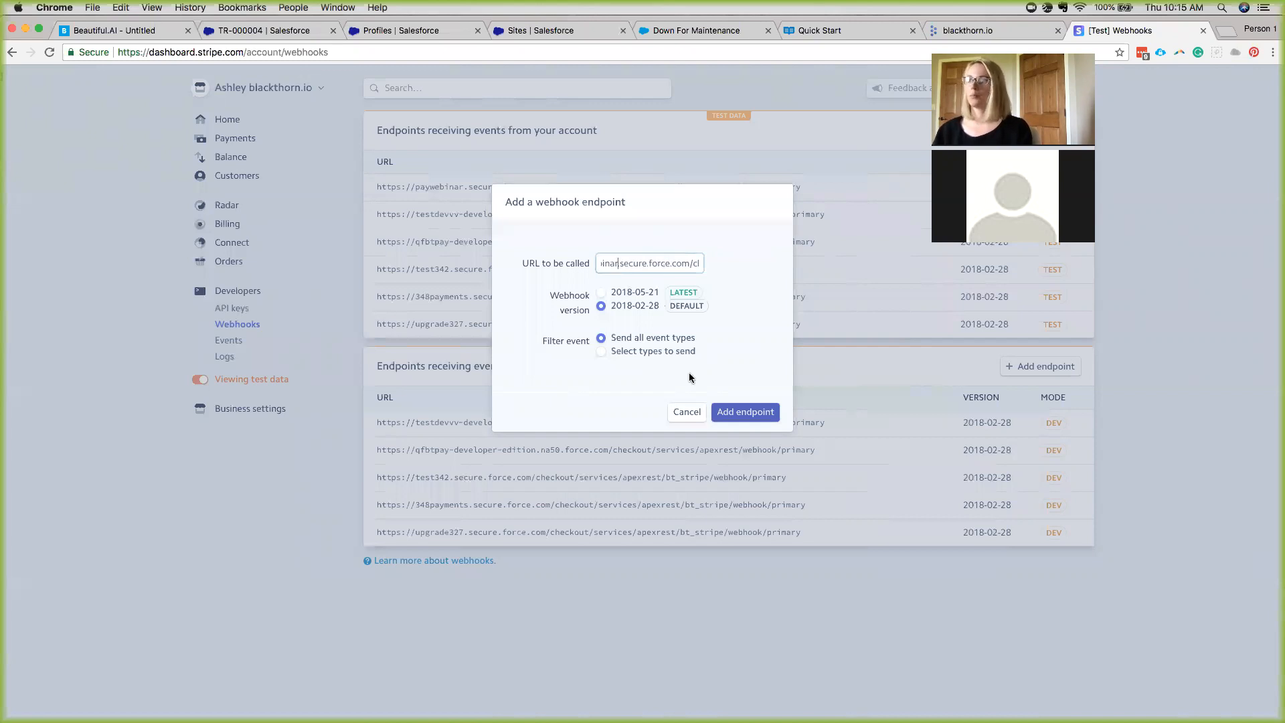
click(688, 414)
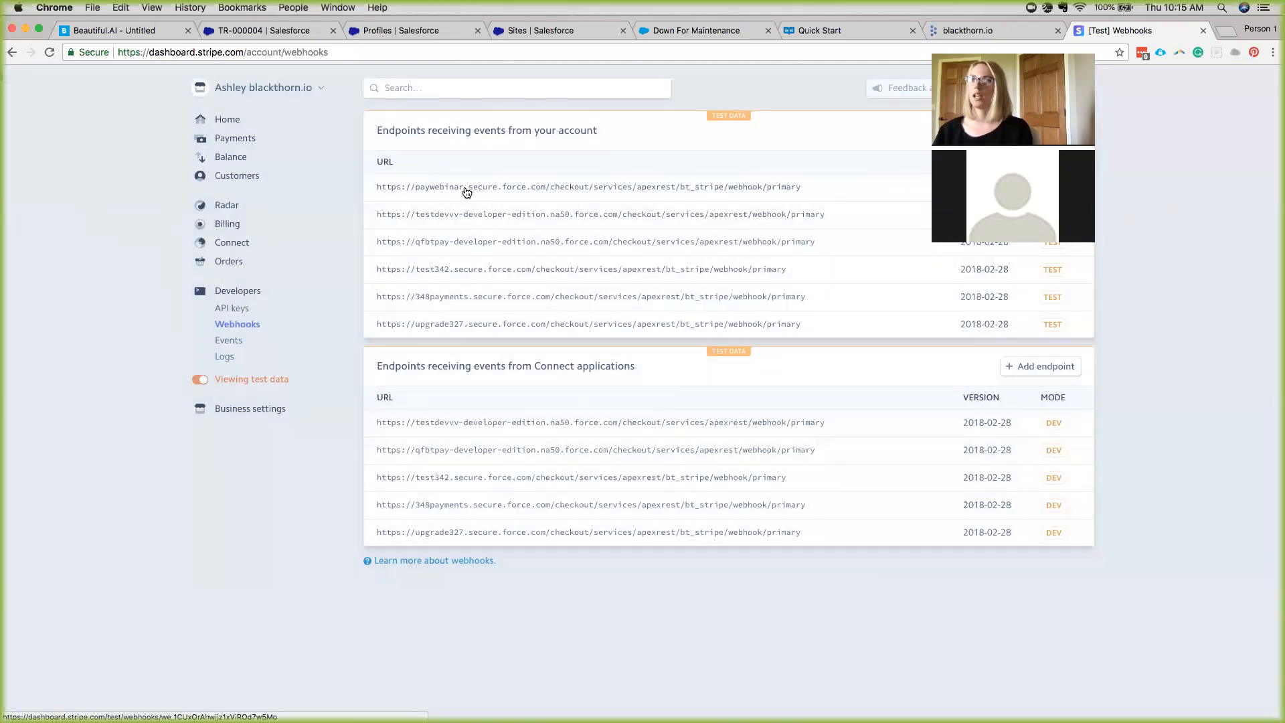
click(465, 187)
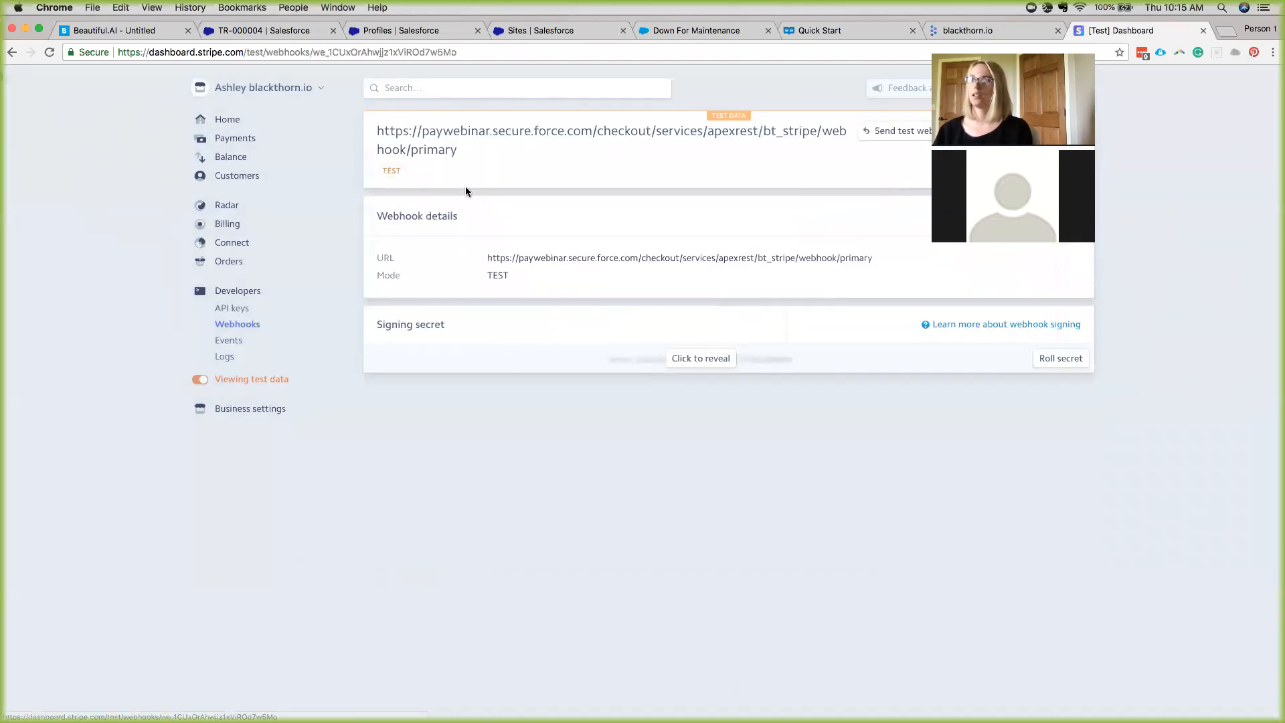
Send a customer.created test webhook to the paywebinar endpoint and copy the returned record id.
click(897, 134)
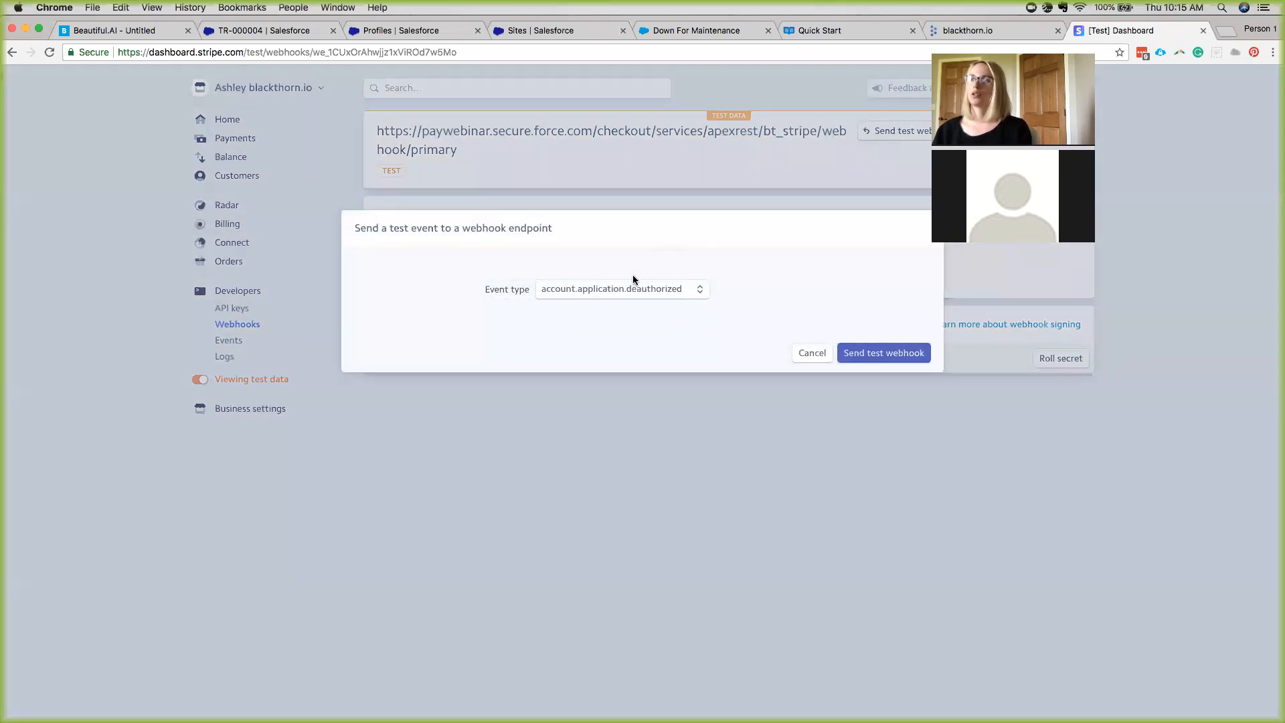
click(607, 293)
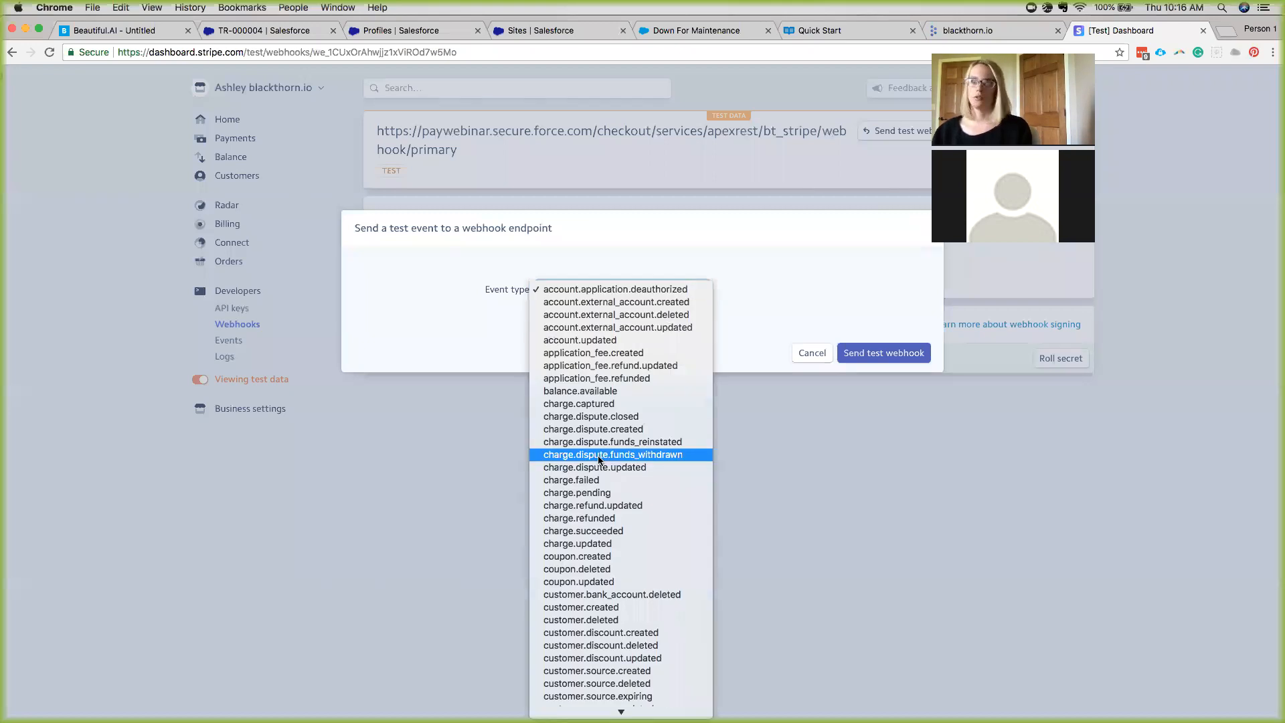
scroll(621, 547, down, 2)
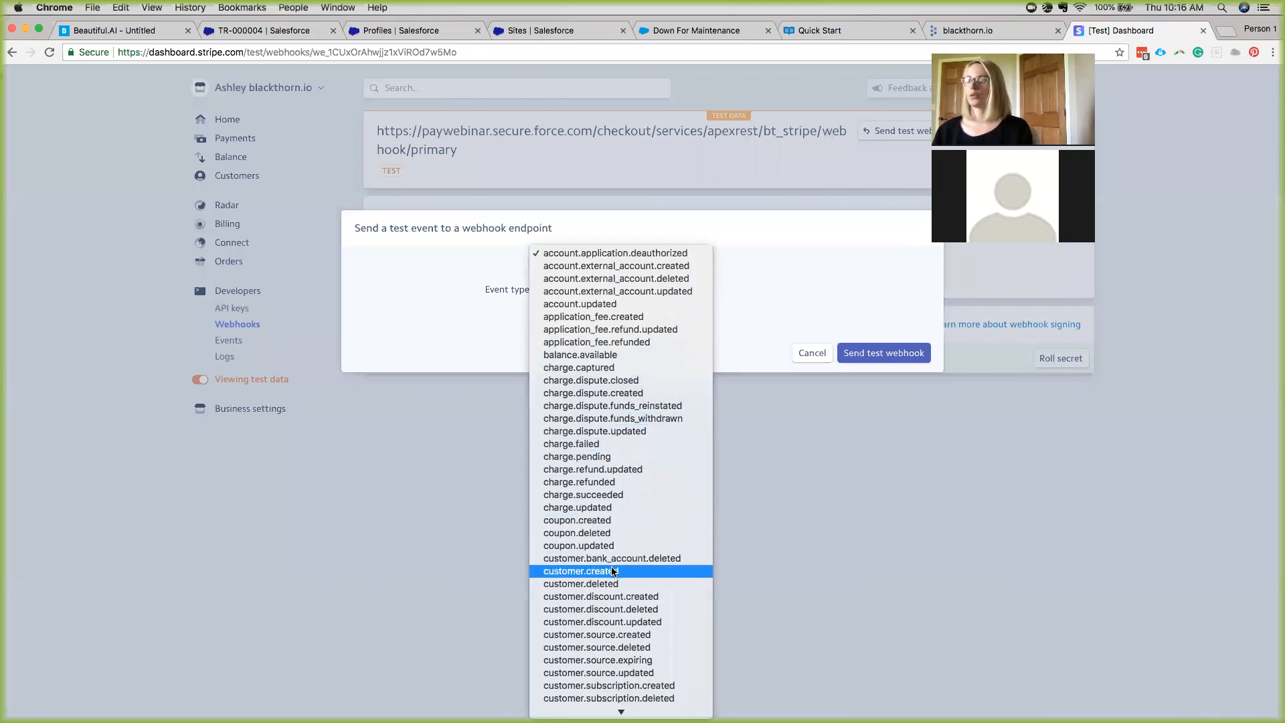
click(611, 571)
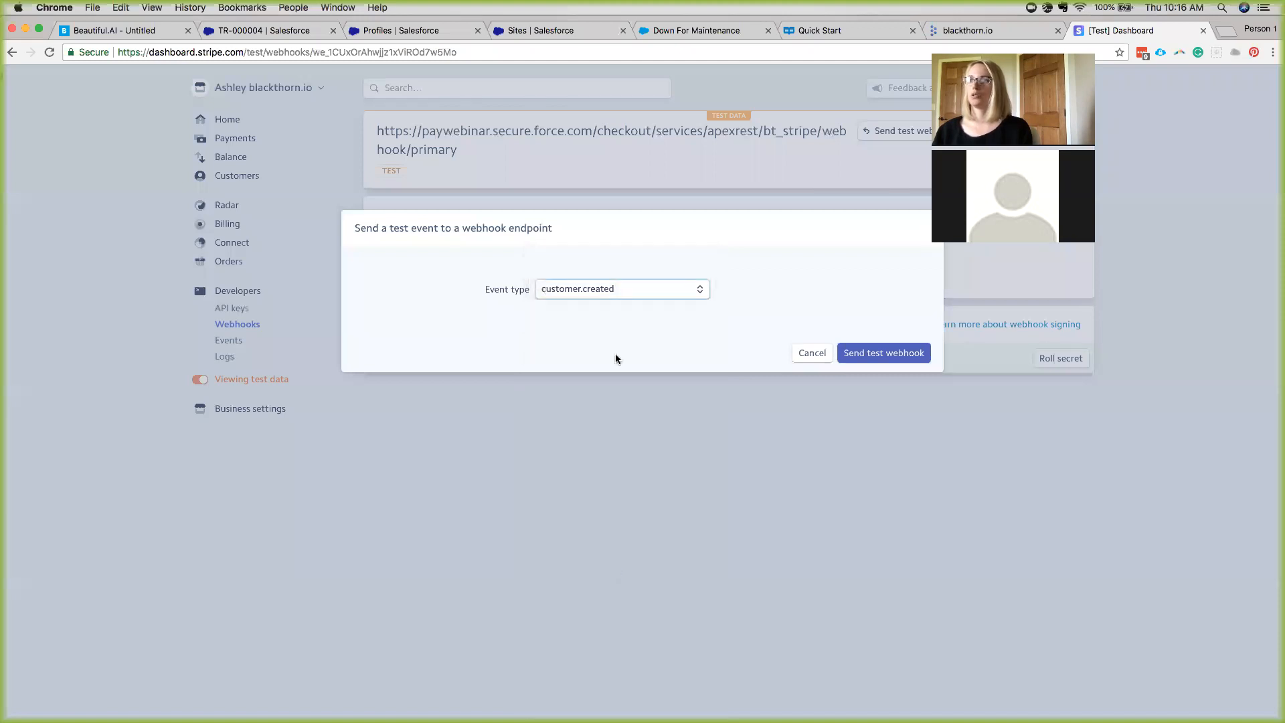
click(874, 353)
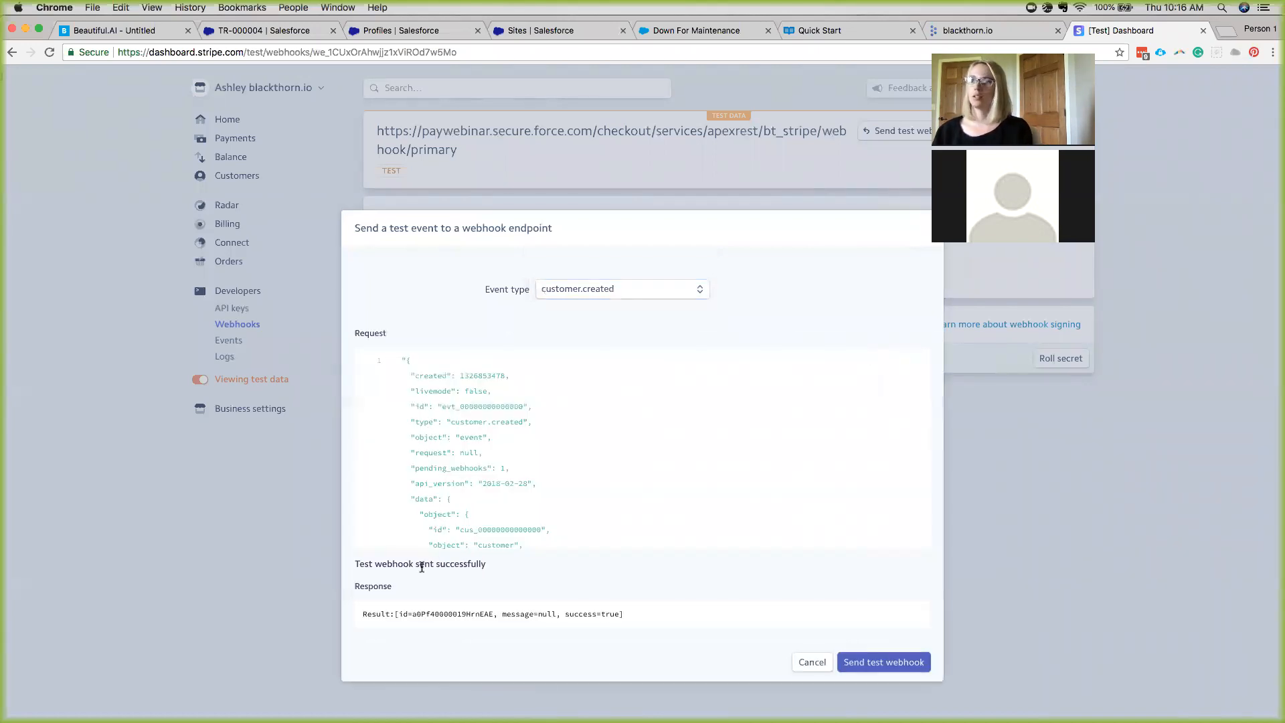
drag(468, 612, 423, 613)
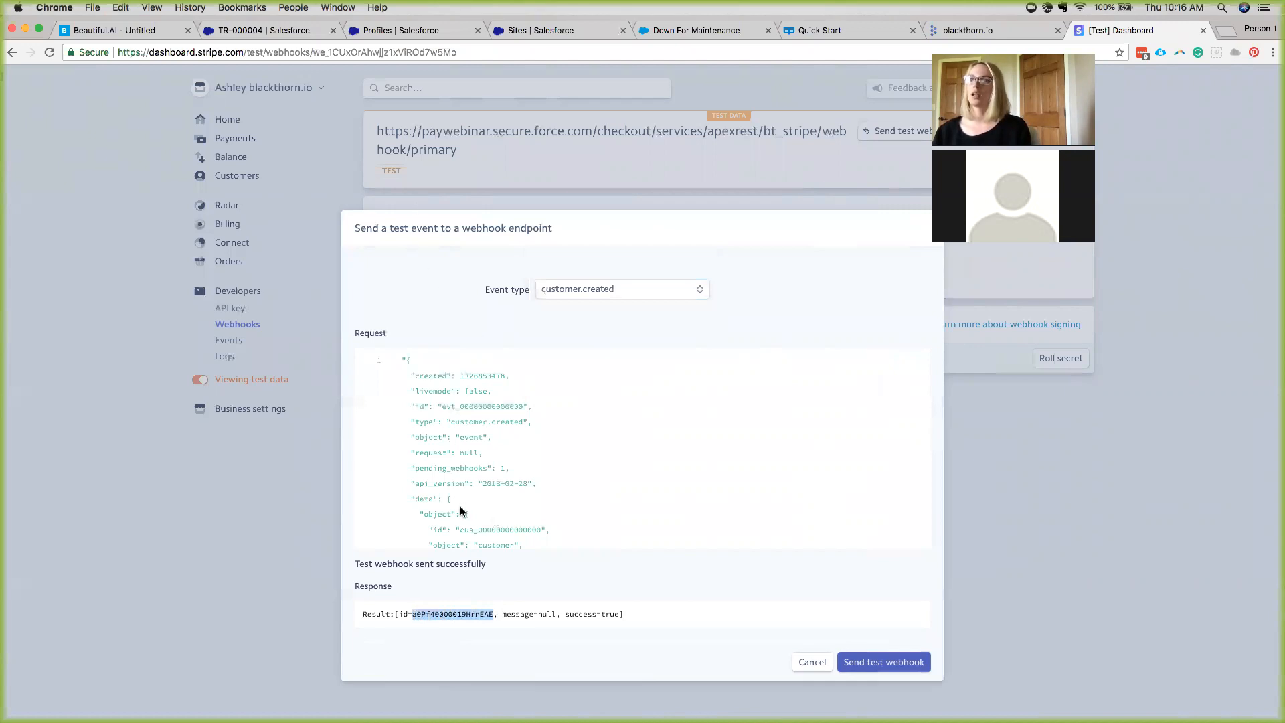
click(409, 31)
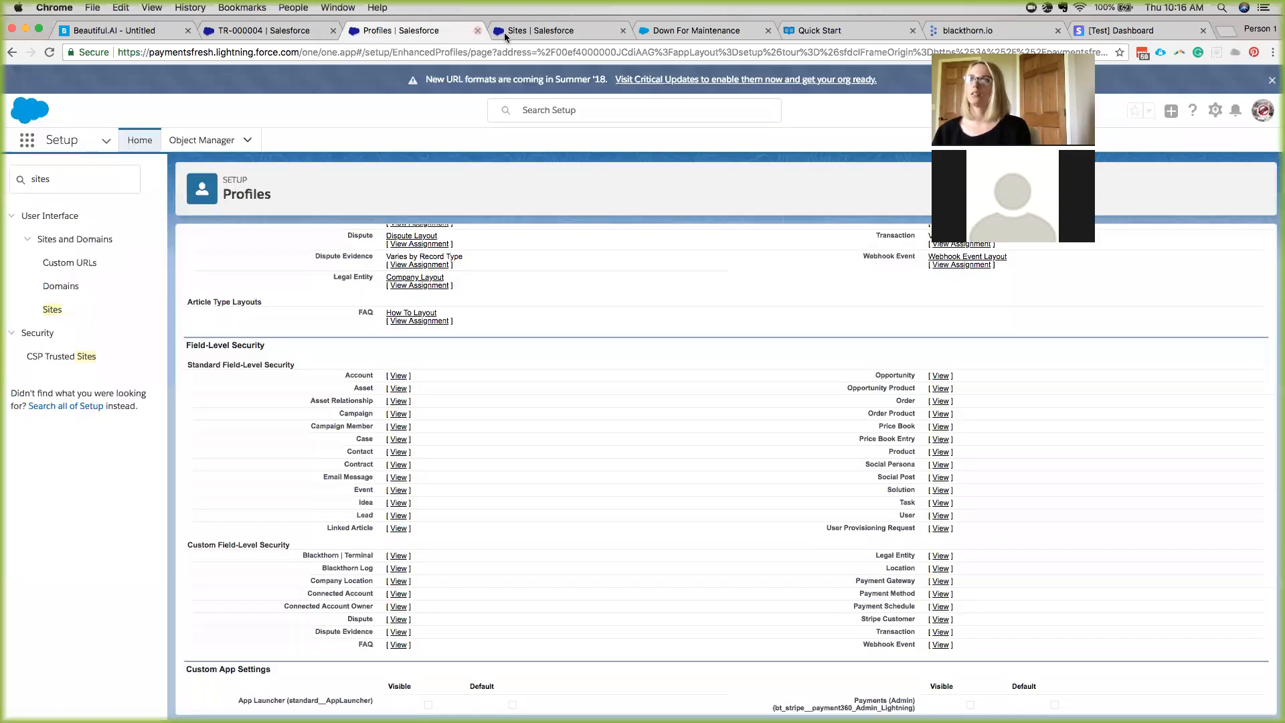
Load the copied record id in Salesforce to open Webhook Event EV-000037.
click(736, 52)
drag(791, 51, 306, 54)
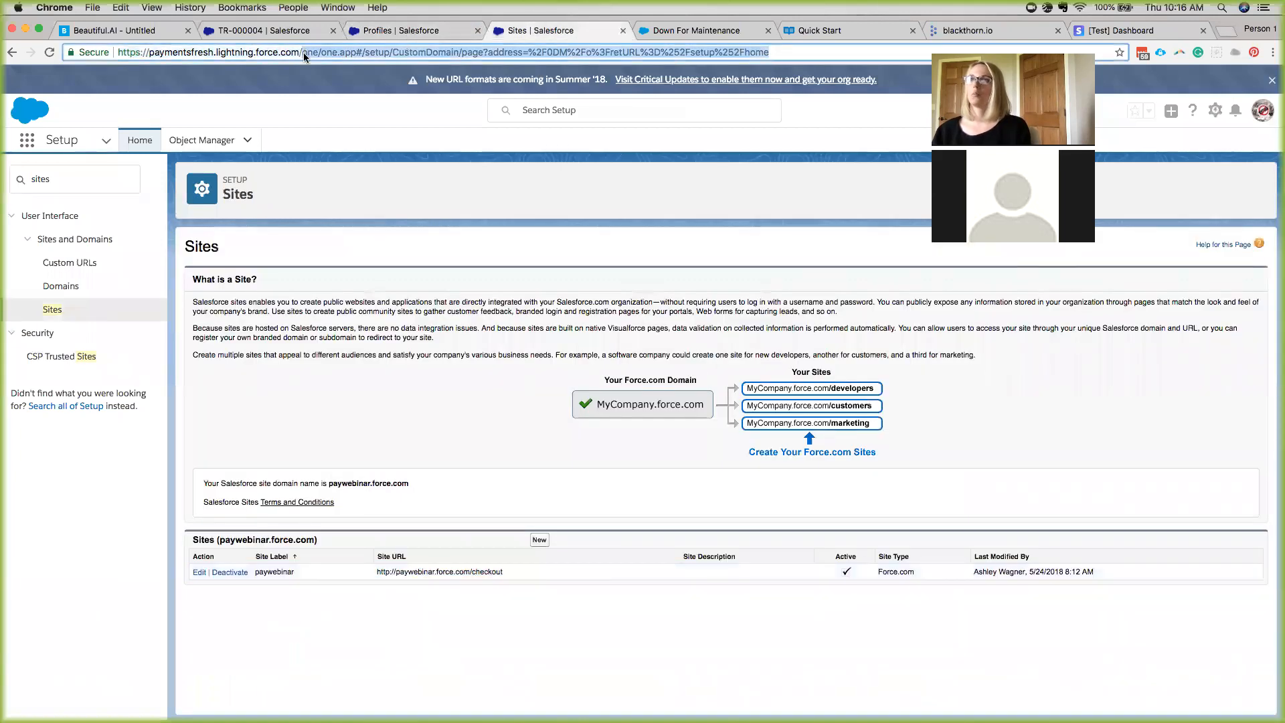
text(a0Pf40000019HrnEAE)
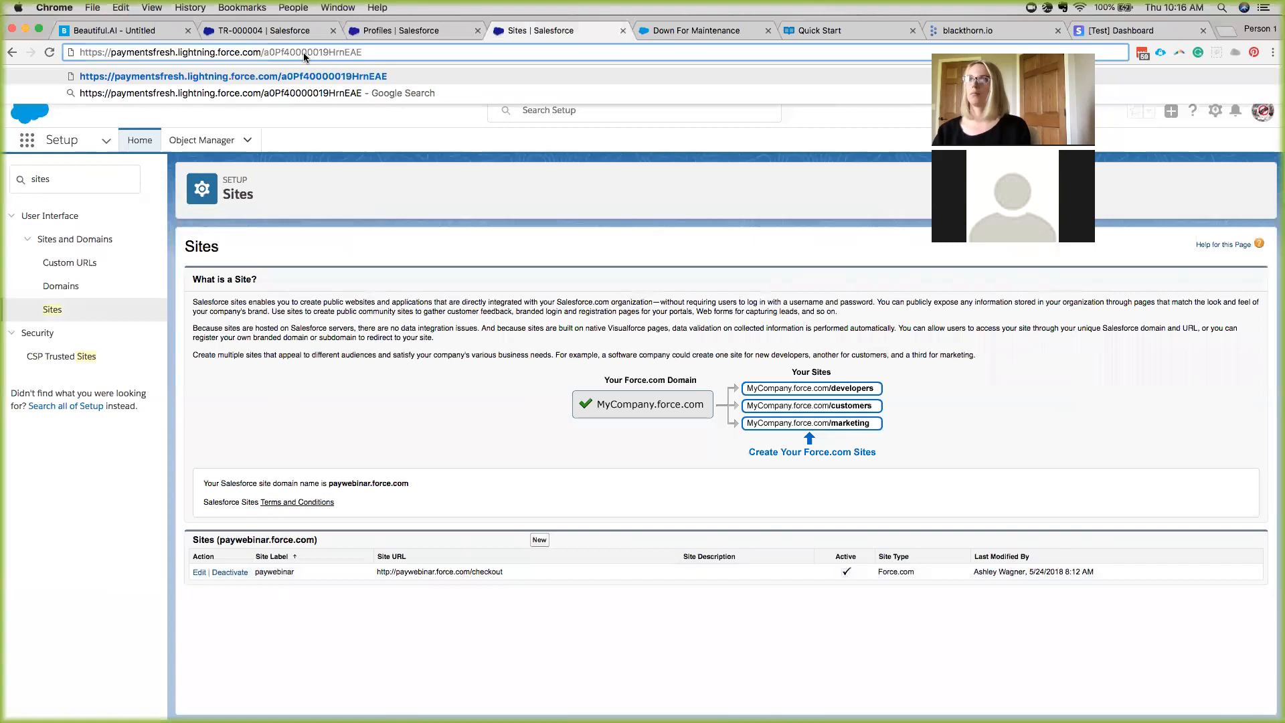
key(Return)
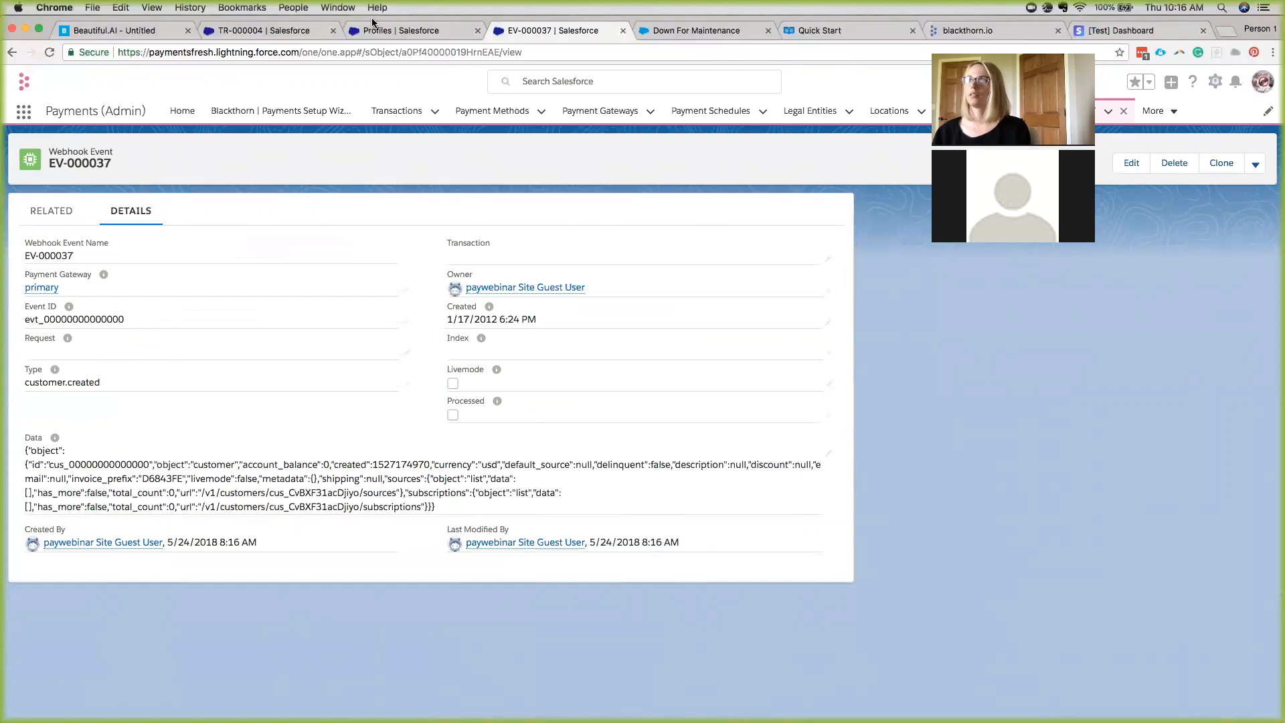
click(1093, 30)
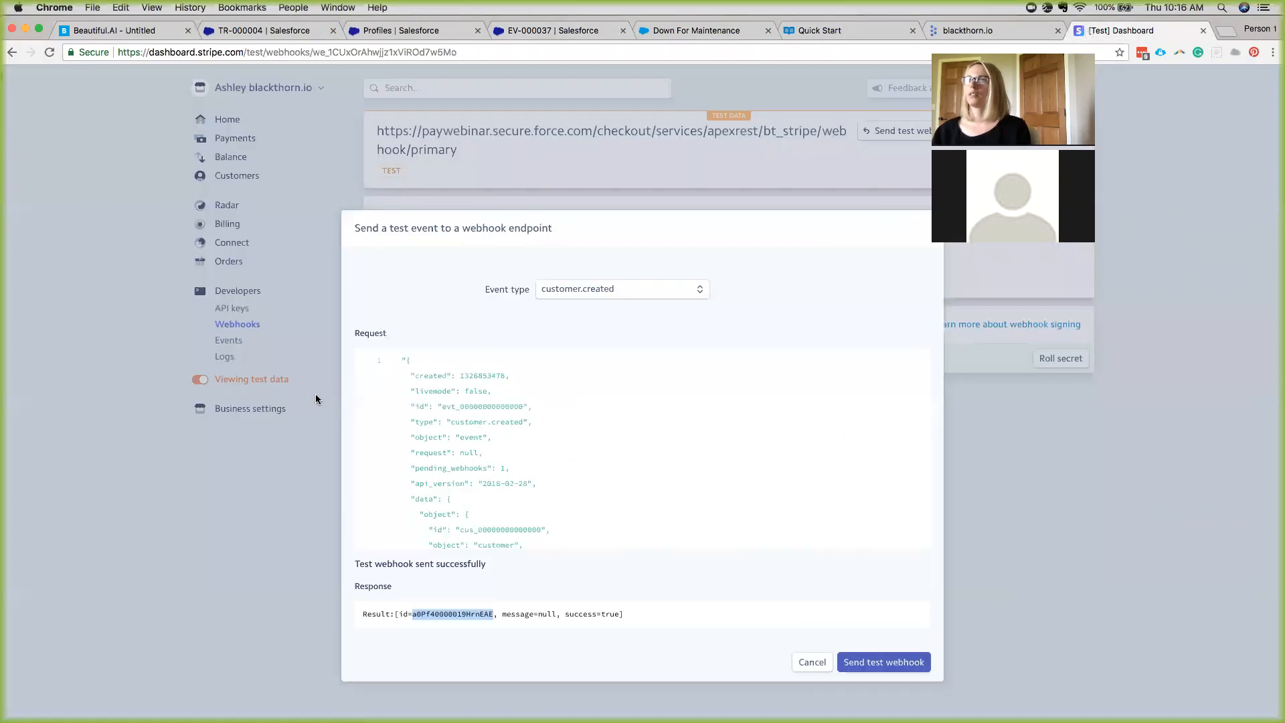
Cancel Stripe's Send a test event dialog and return to transaction TR-000004 in Salesforce.
click(810, 664)
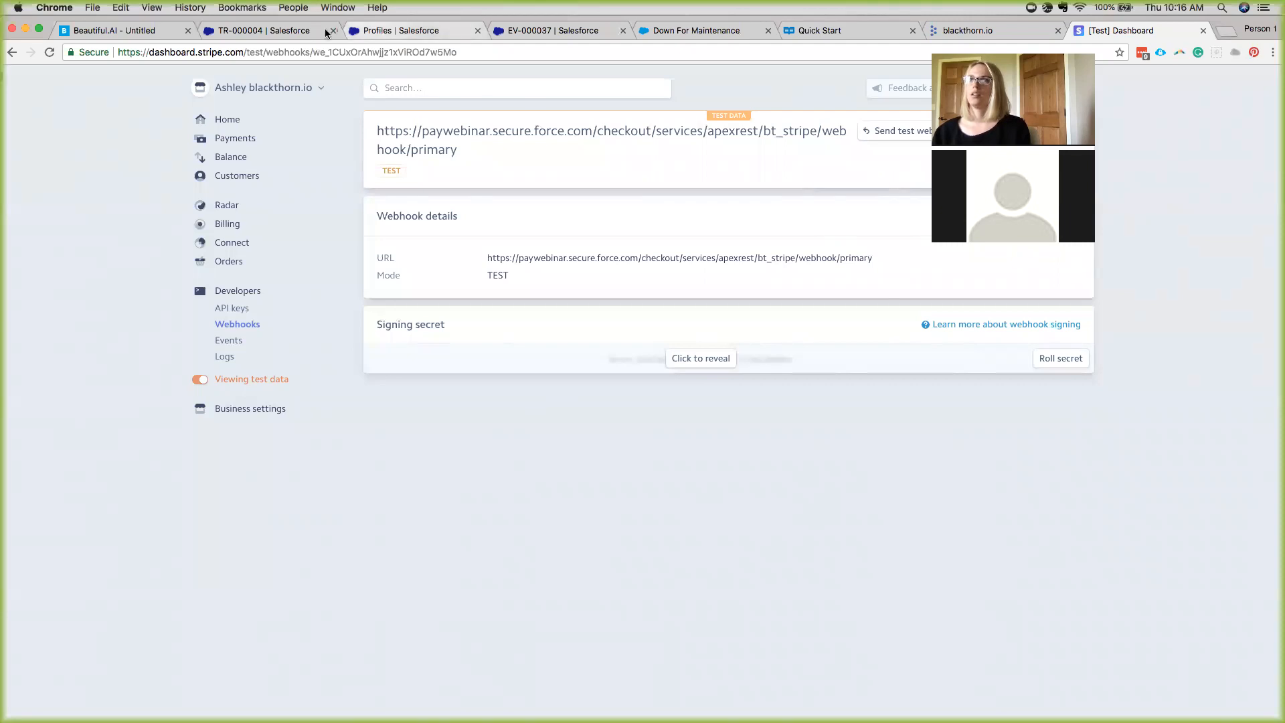
click(235, 30)
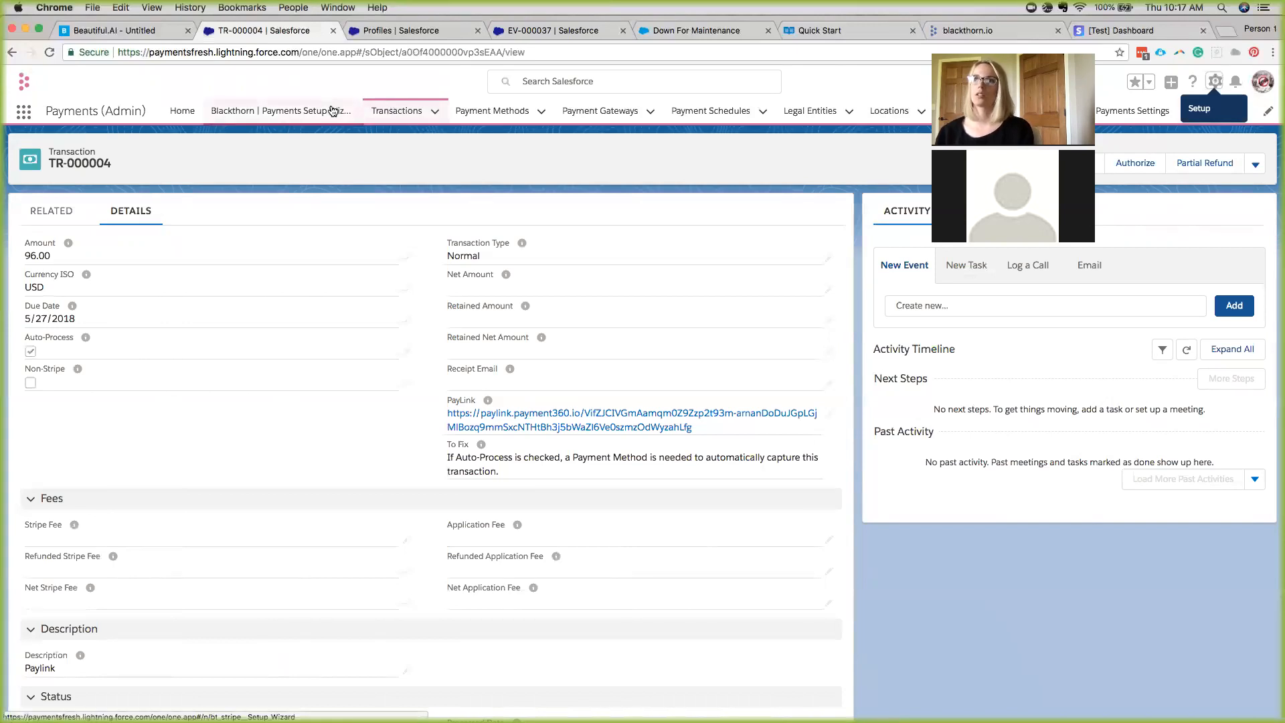
Start a new Charge Card payment method, then switch to the Blackthorn Quick Start documentation.
click(515, 116)
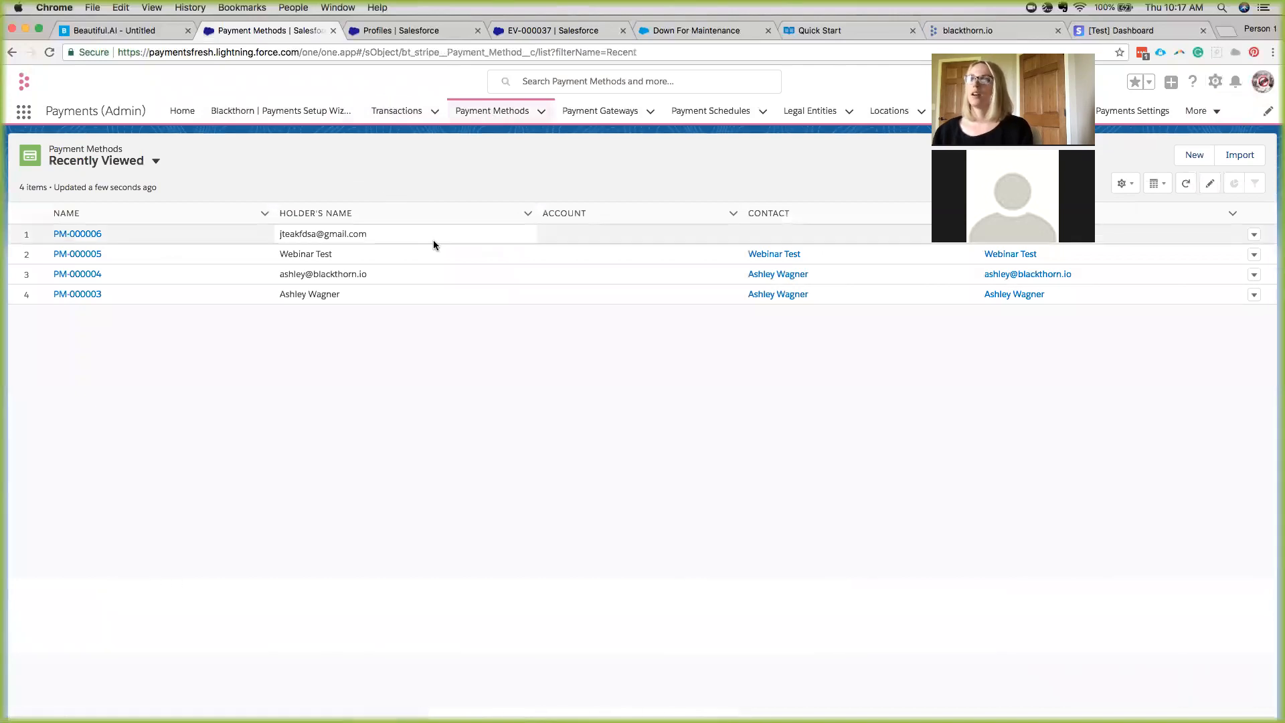
click(1195, 157)
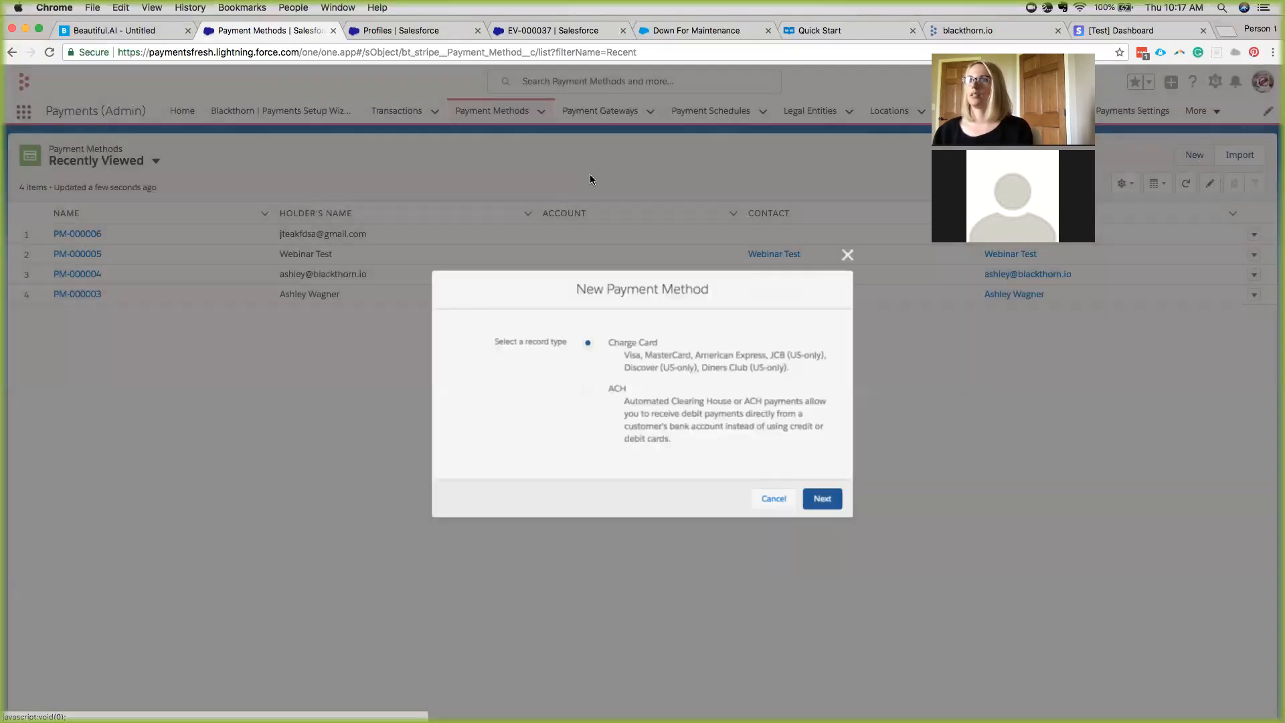
click(825, 500)
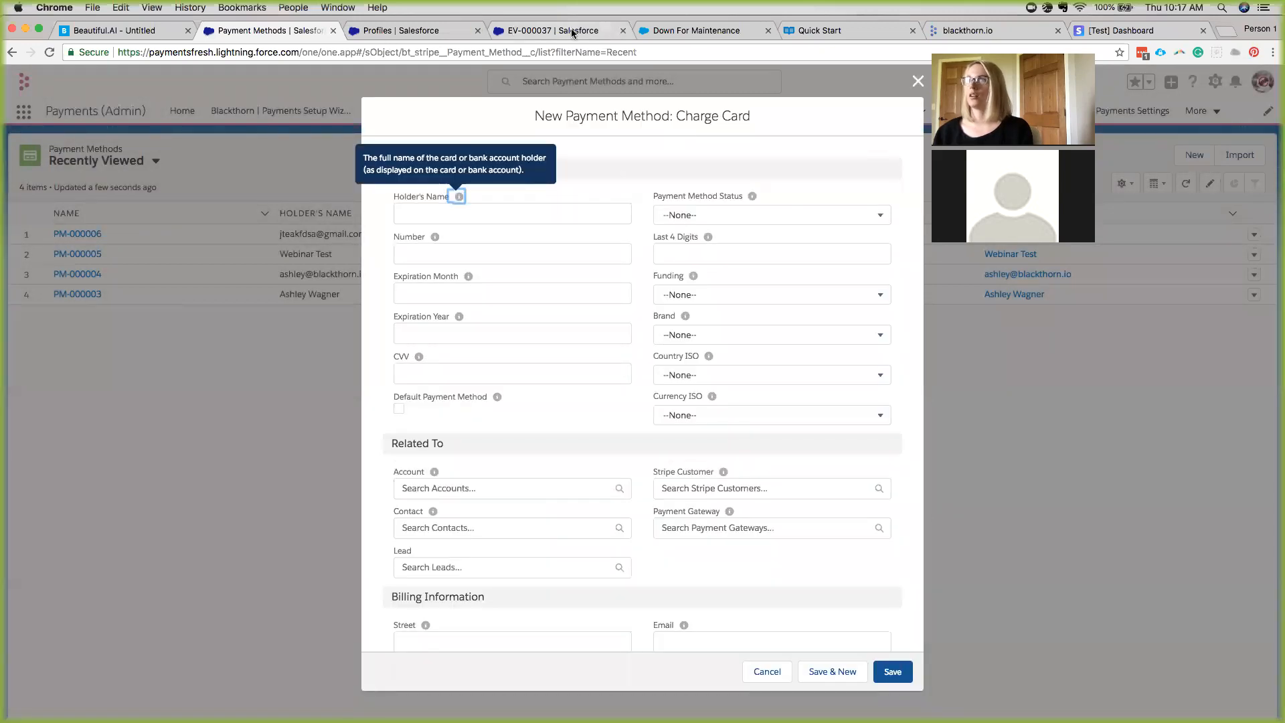
click(876, 32)
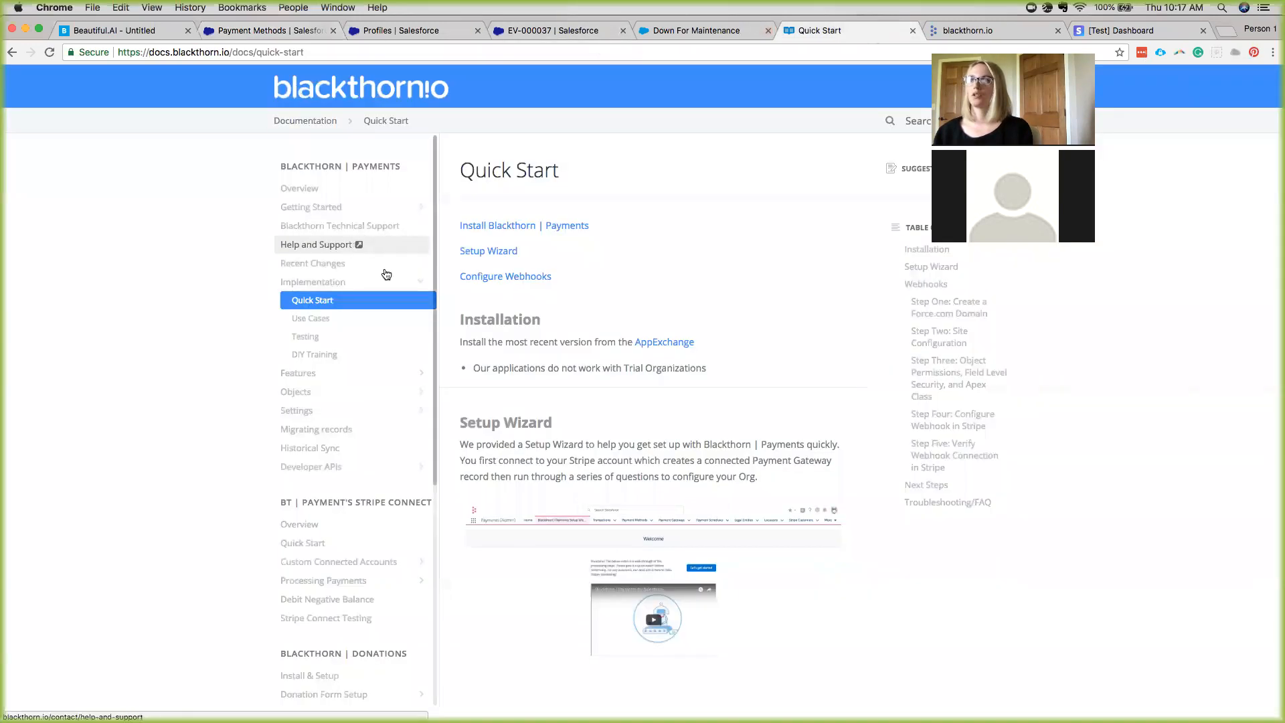
click(317, 337)
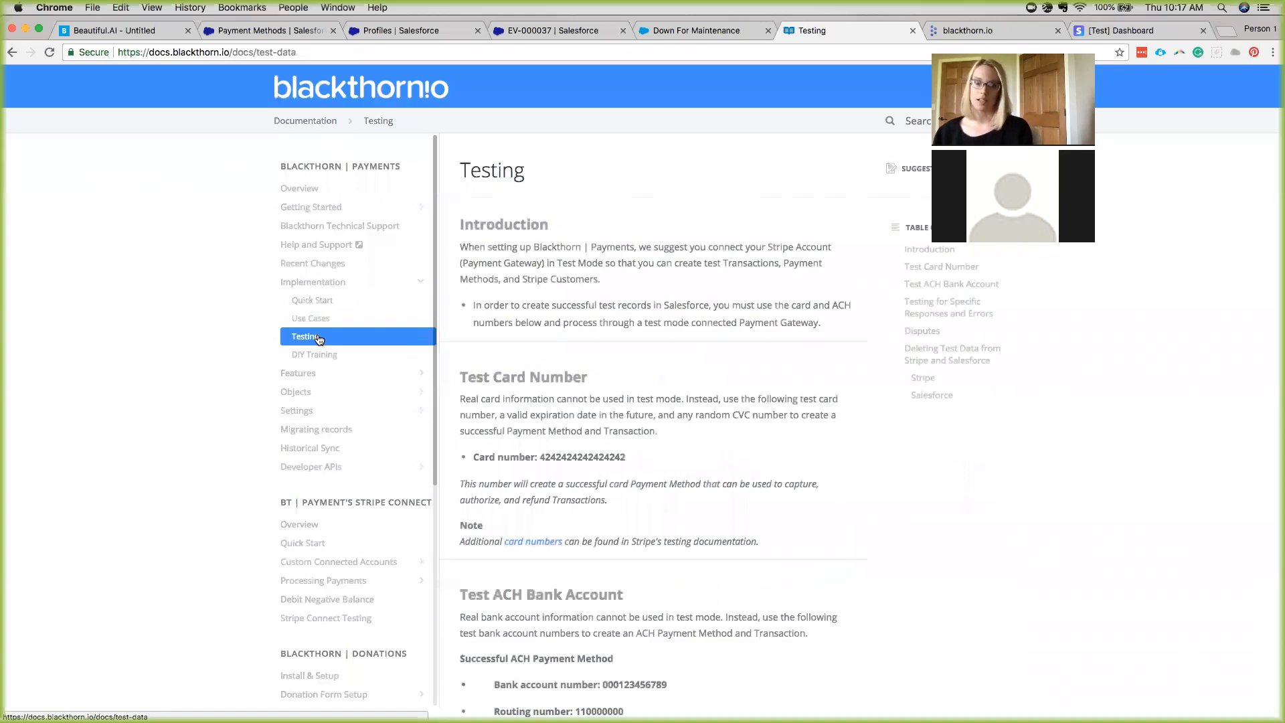
scroll(616, 387, down, 2)
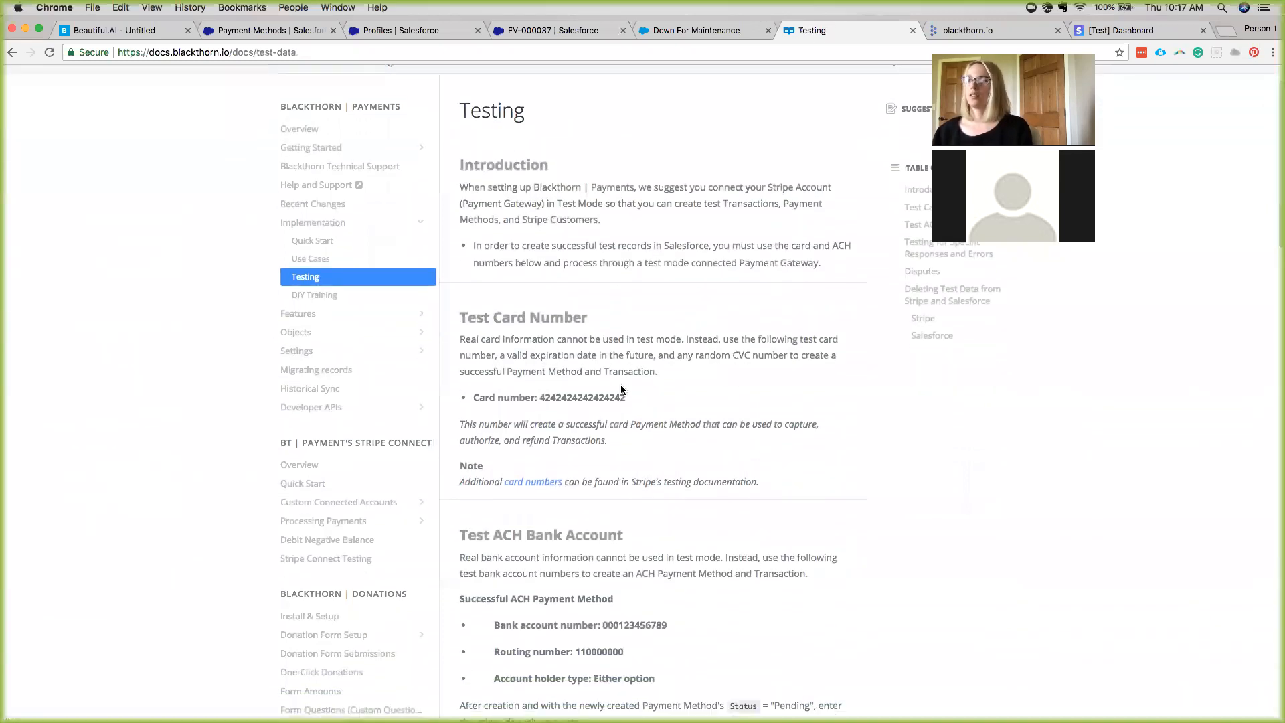
scroll(621, 389, down, 5)
scroll(621, 389, down, 20)
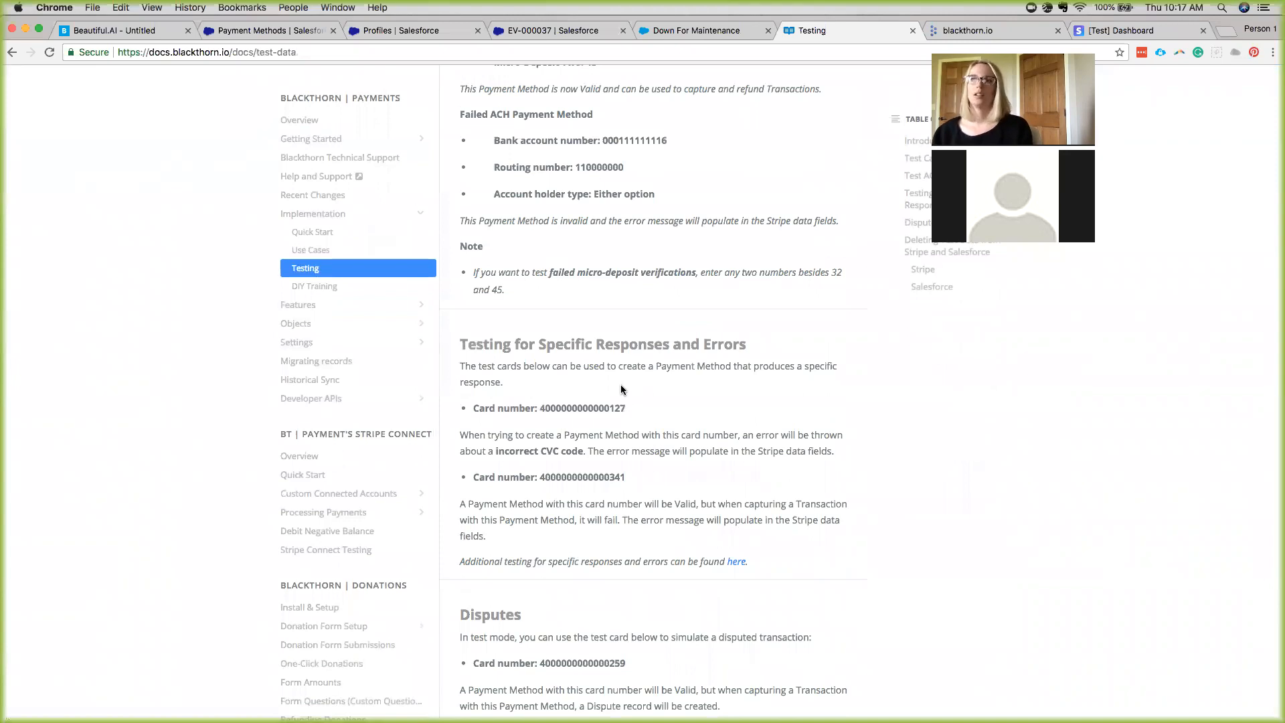
scroll(621, 389, down, 5)
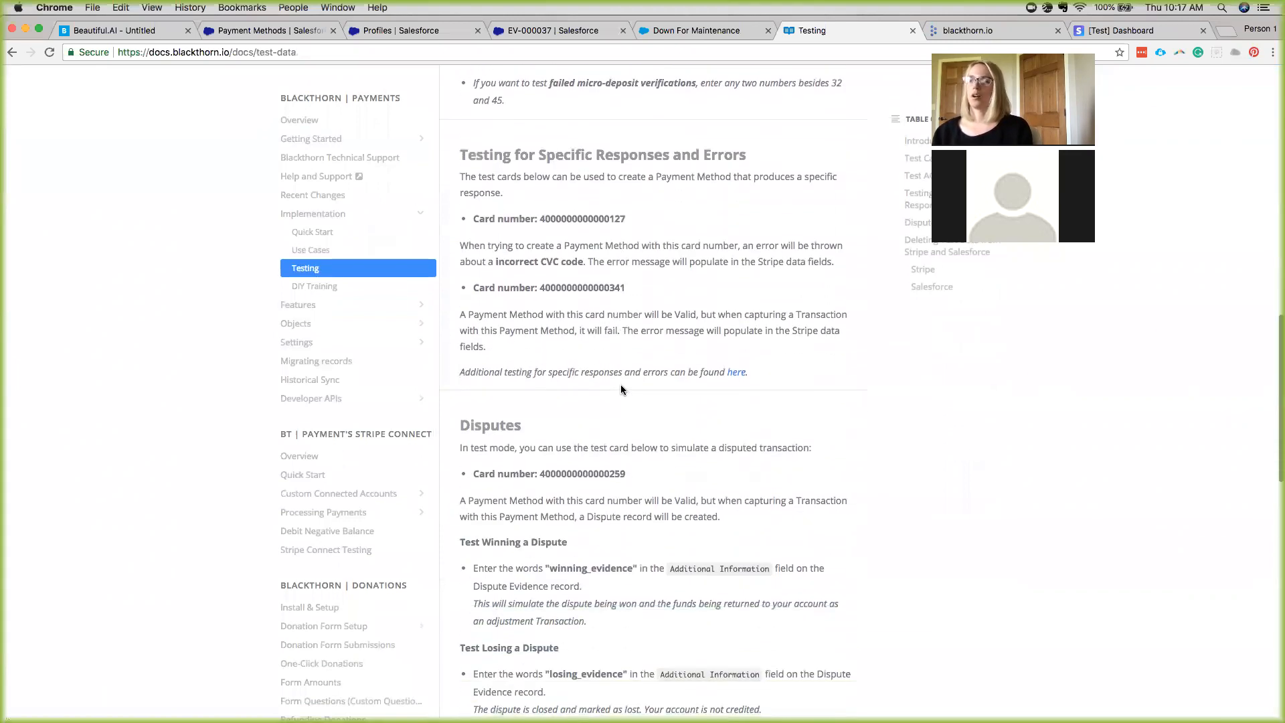
scroll(568, 428, down, 3)
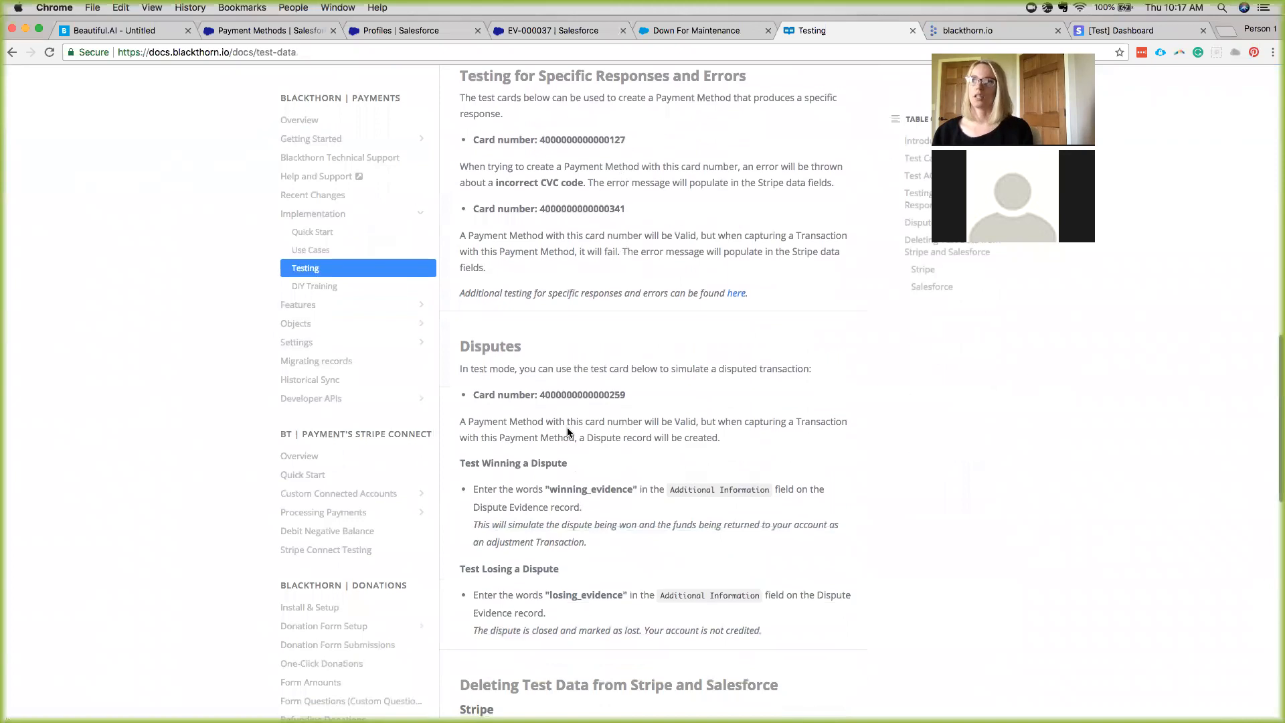
scroll(568, 430, down, 5)
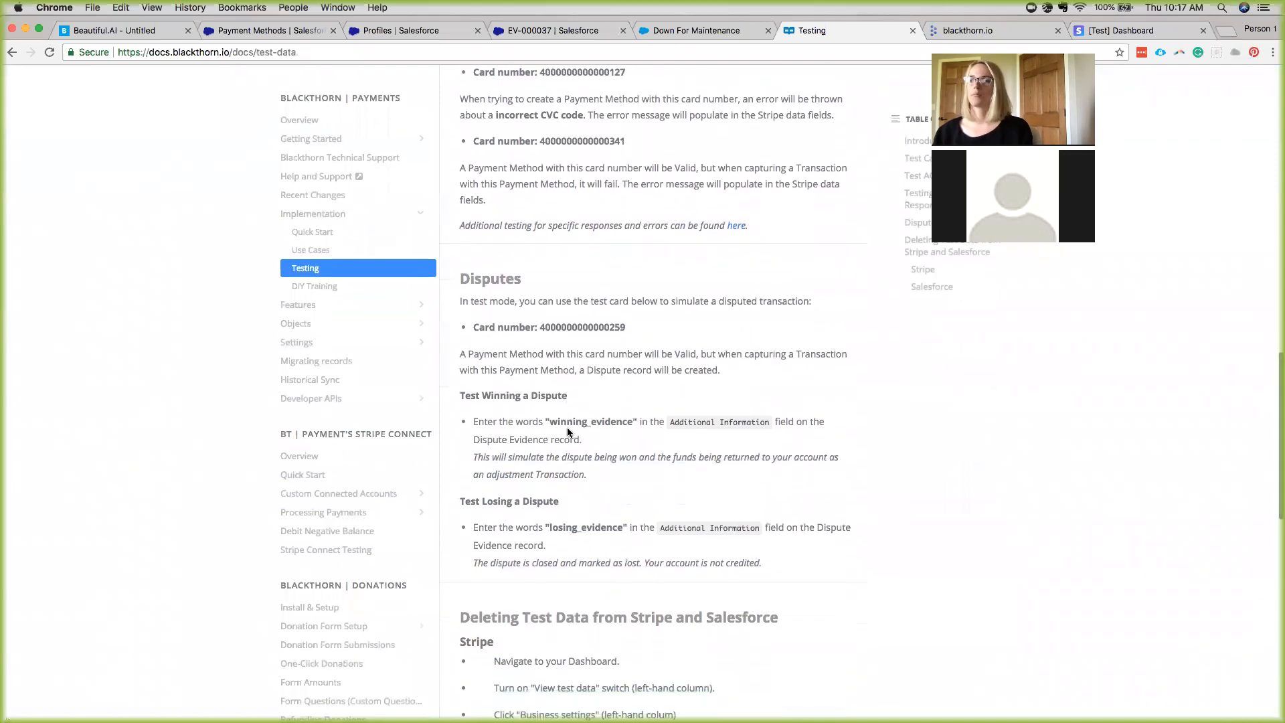
scroll(567, 432, down, 4)
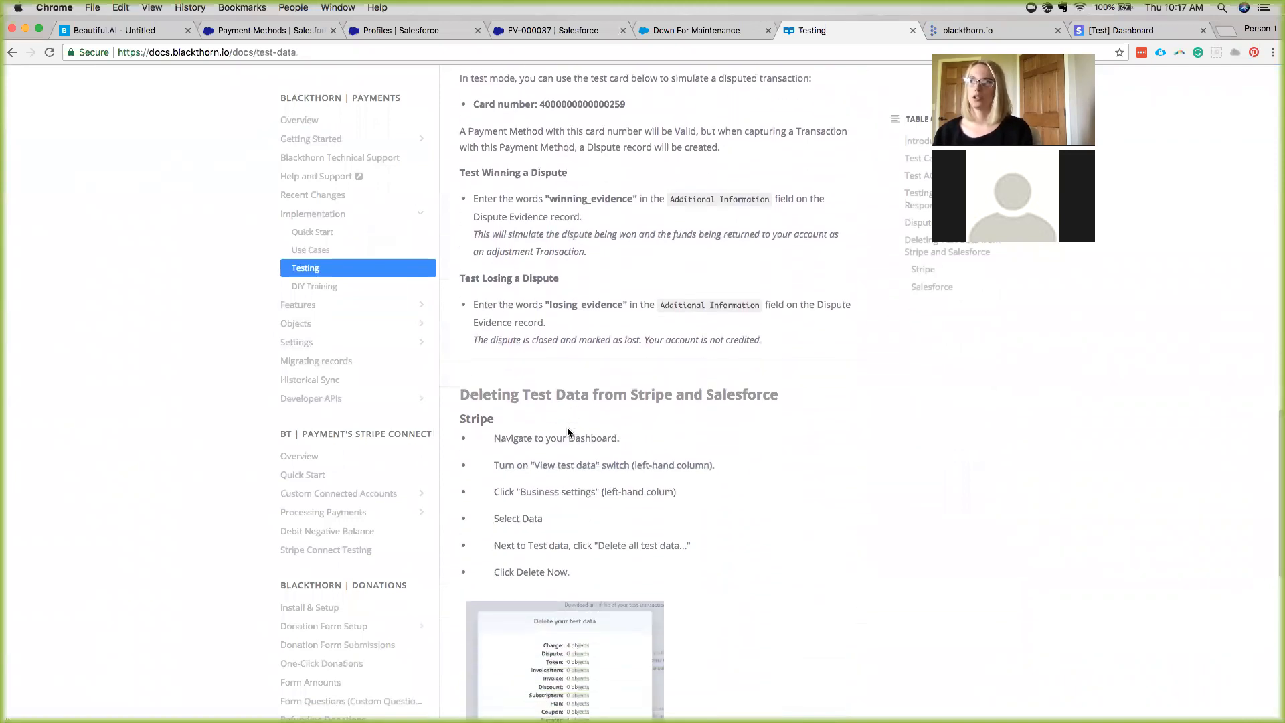
scroll(567, 432, down, 2)
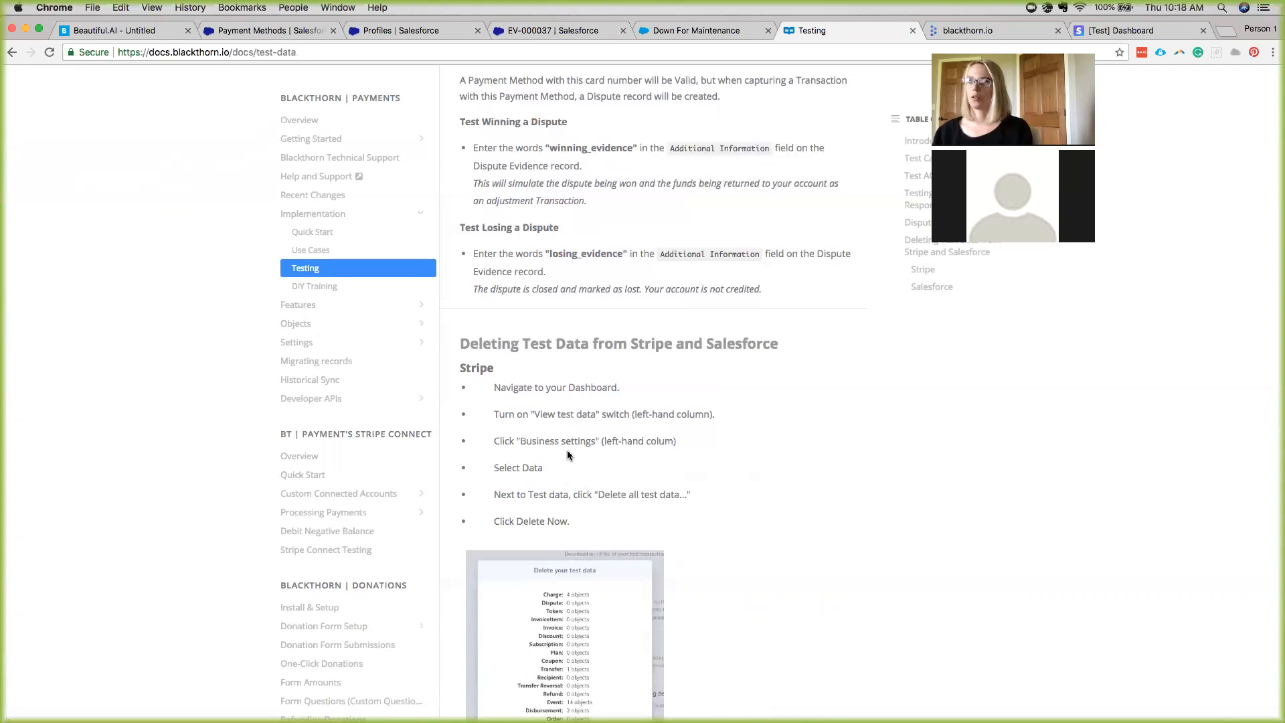
scroll(596, 428, up, 20)
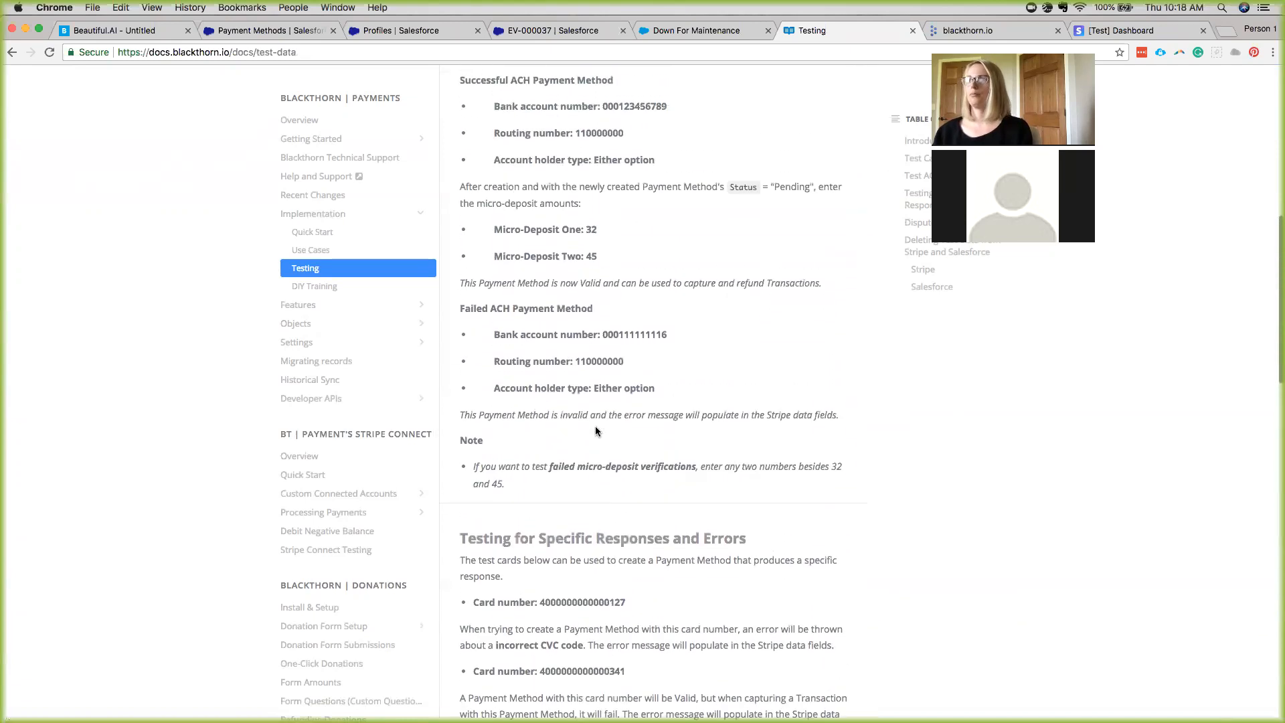
Discard the New Payment Method form, open webhook event EV-000037 via App Launcher, then switch to Stripe.
click(256, 31)
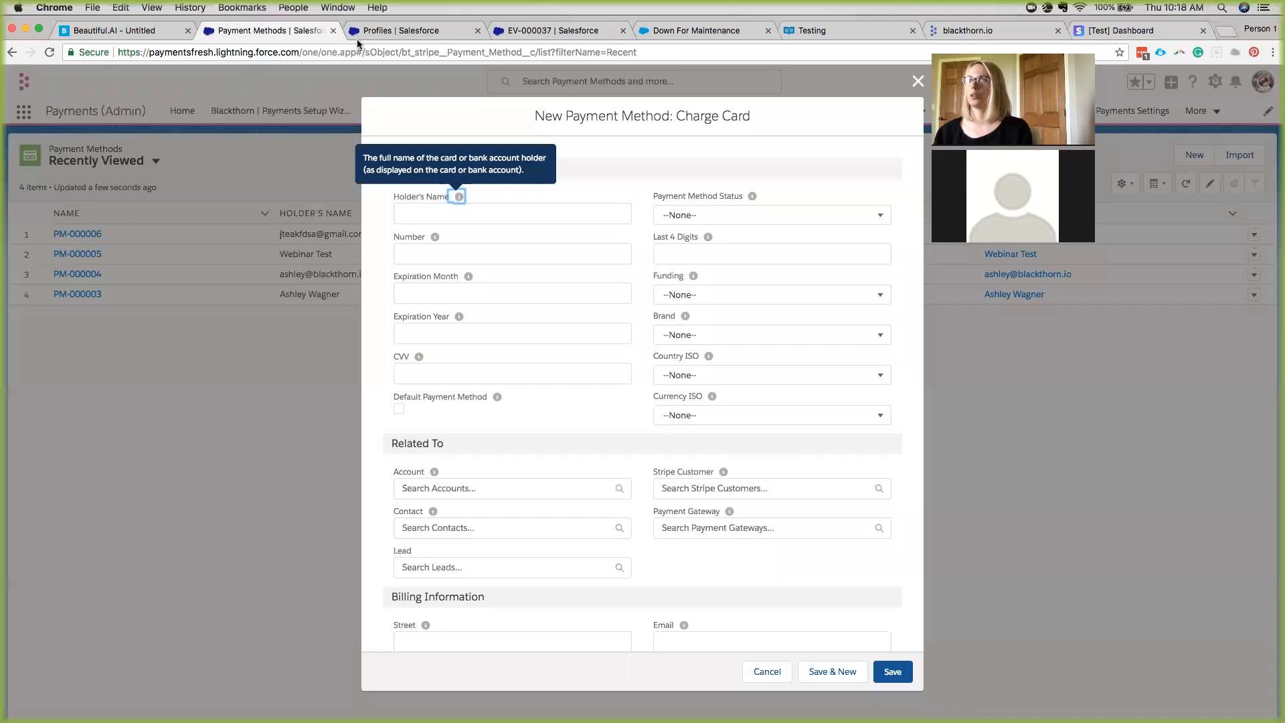
click(917, 81)
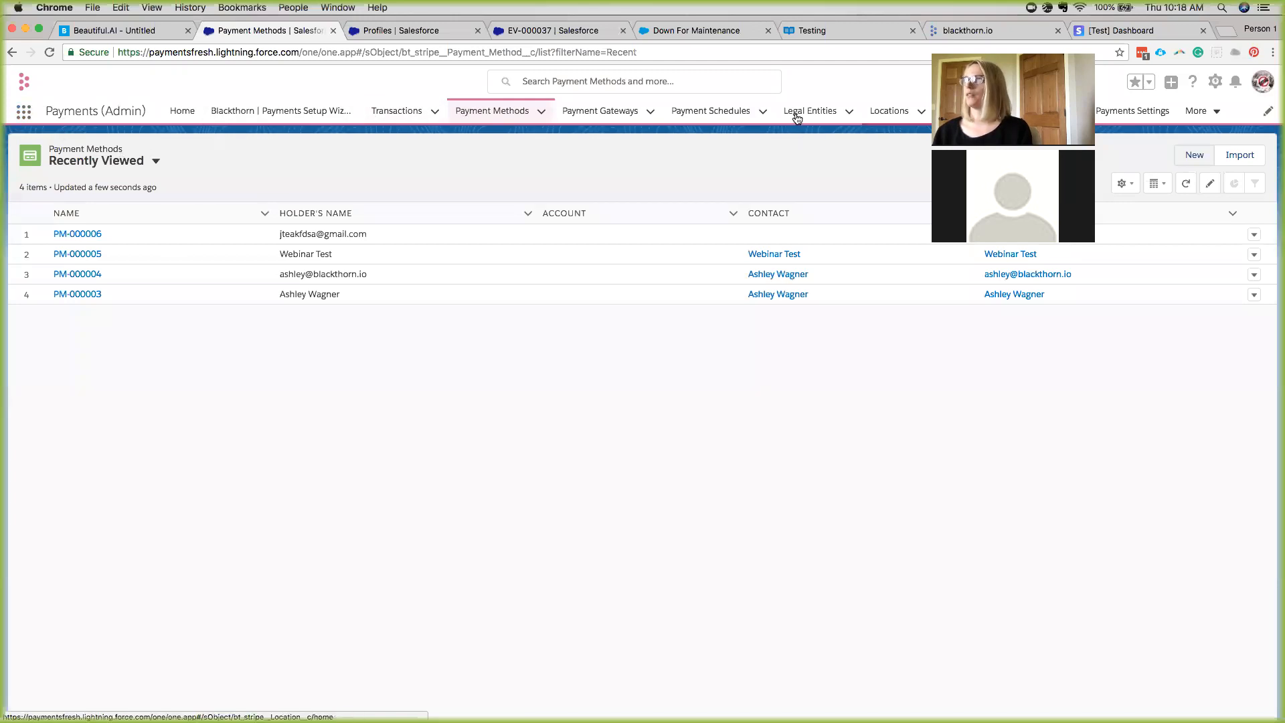
click(24, 111)
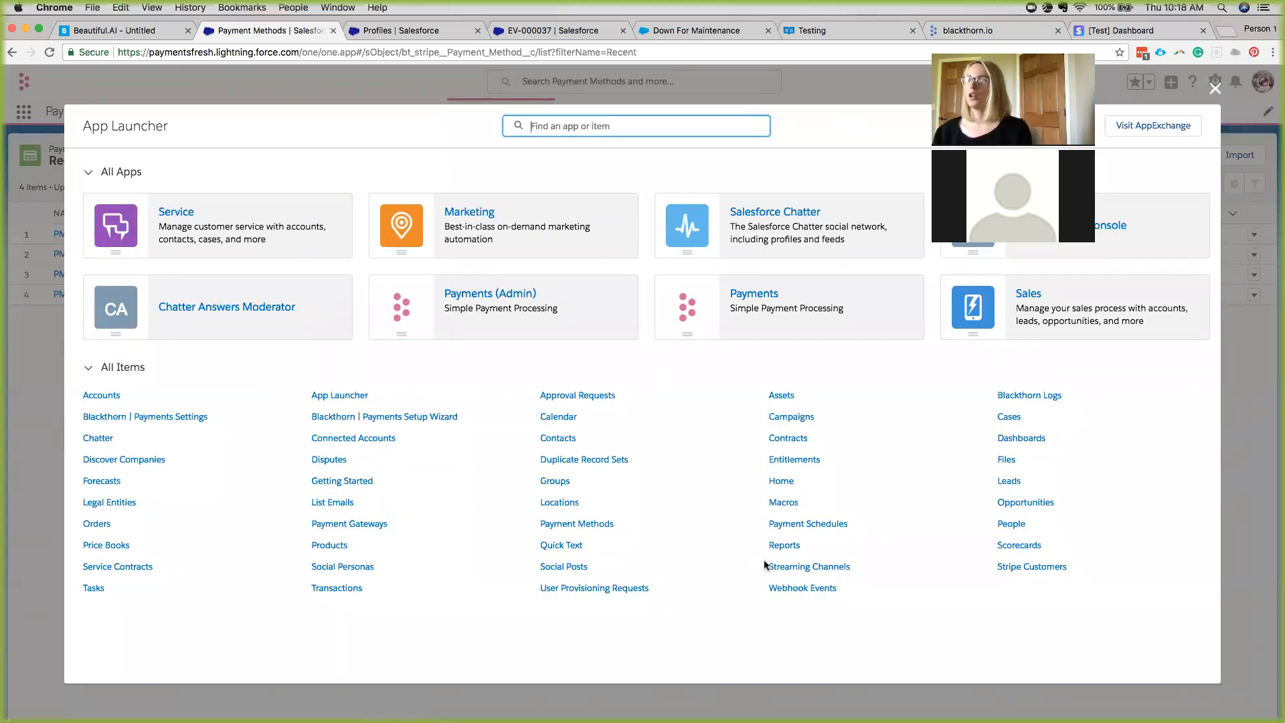
click(789, 588)
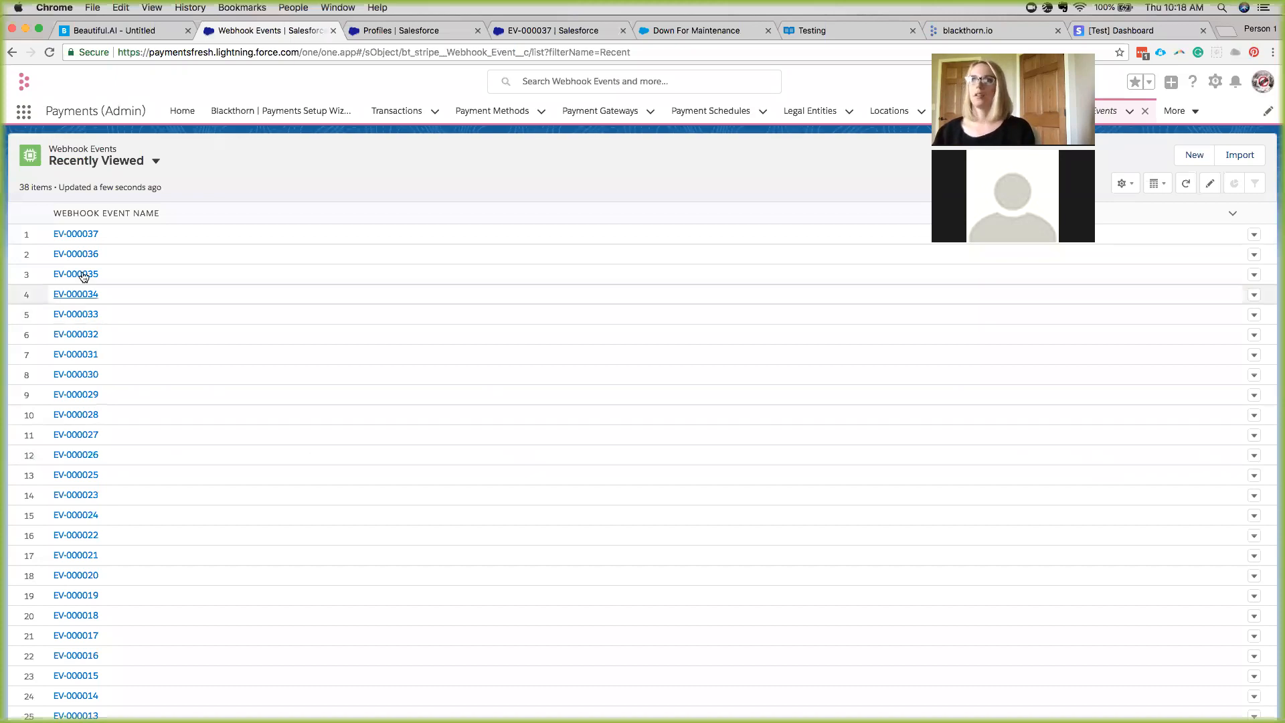
click(85, 234)
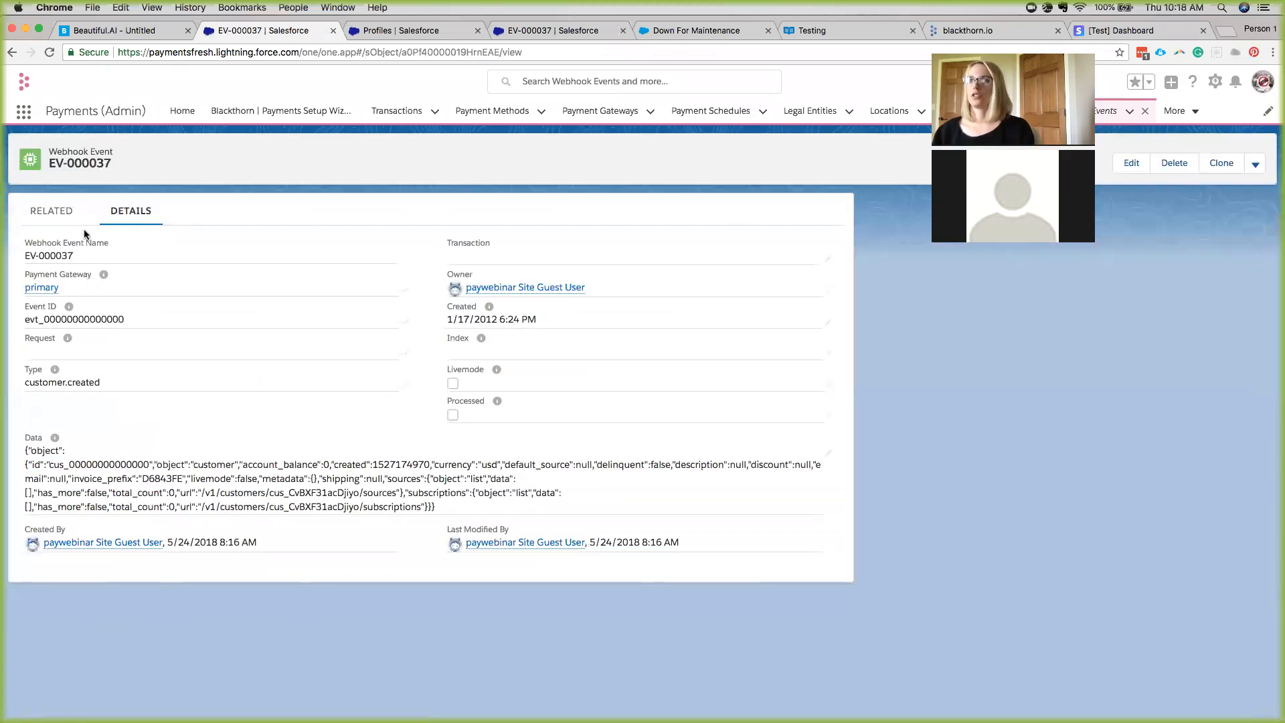
click(1081, 30)
Open the Webinar Test customer in Stripe and scroll down to its Events.
click(239, 175)
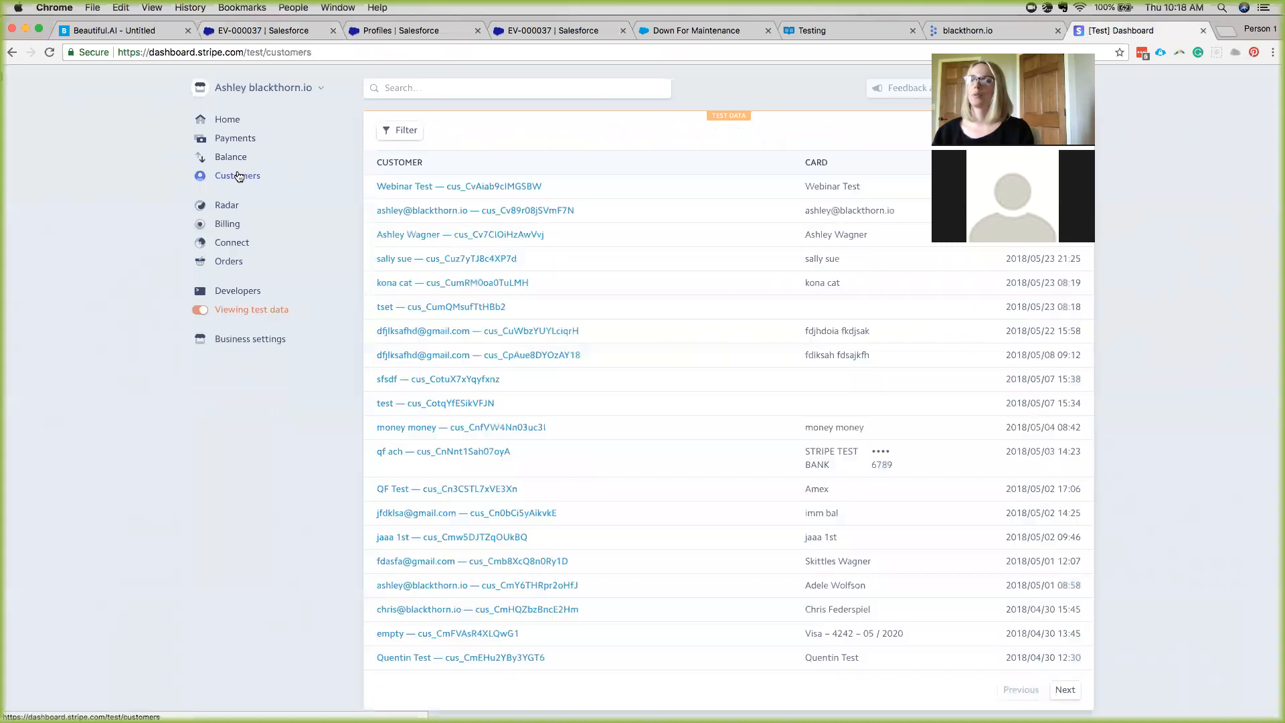
click(436, 209)
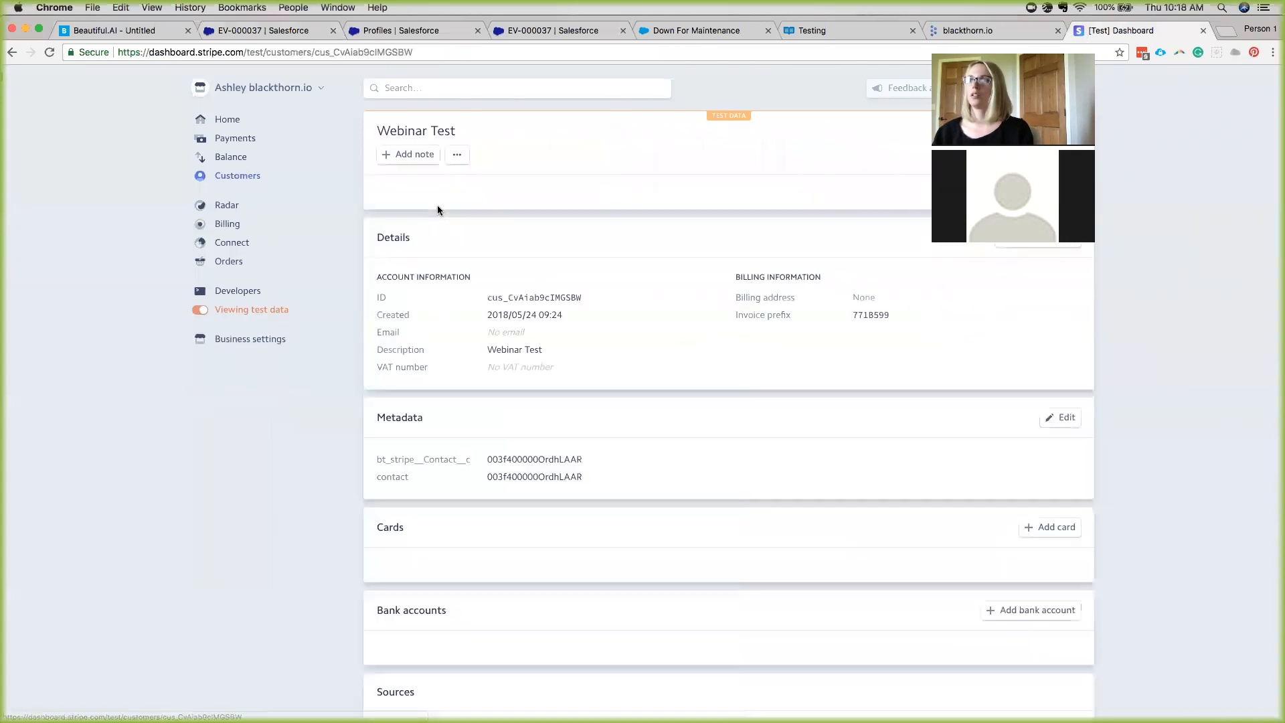
scroll(507, 419, down, 8)
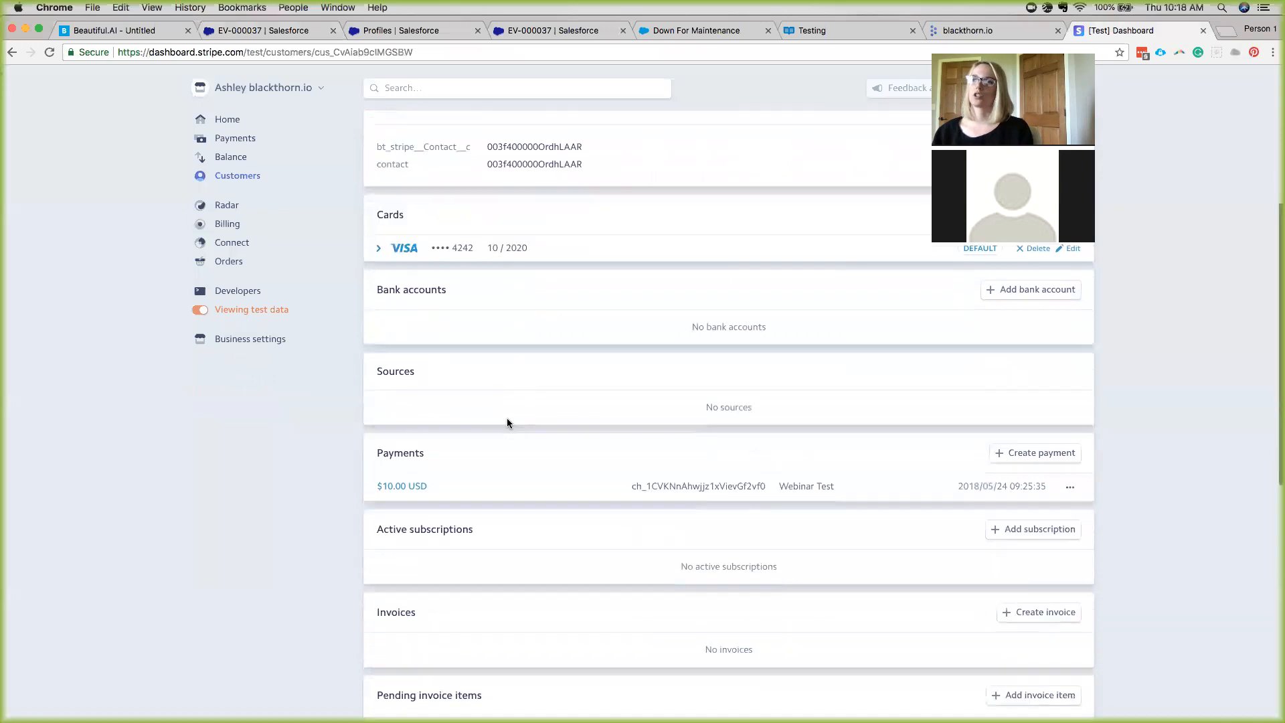
scroll(507, 423, down, 6)
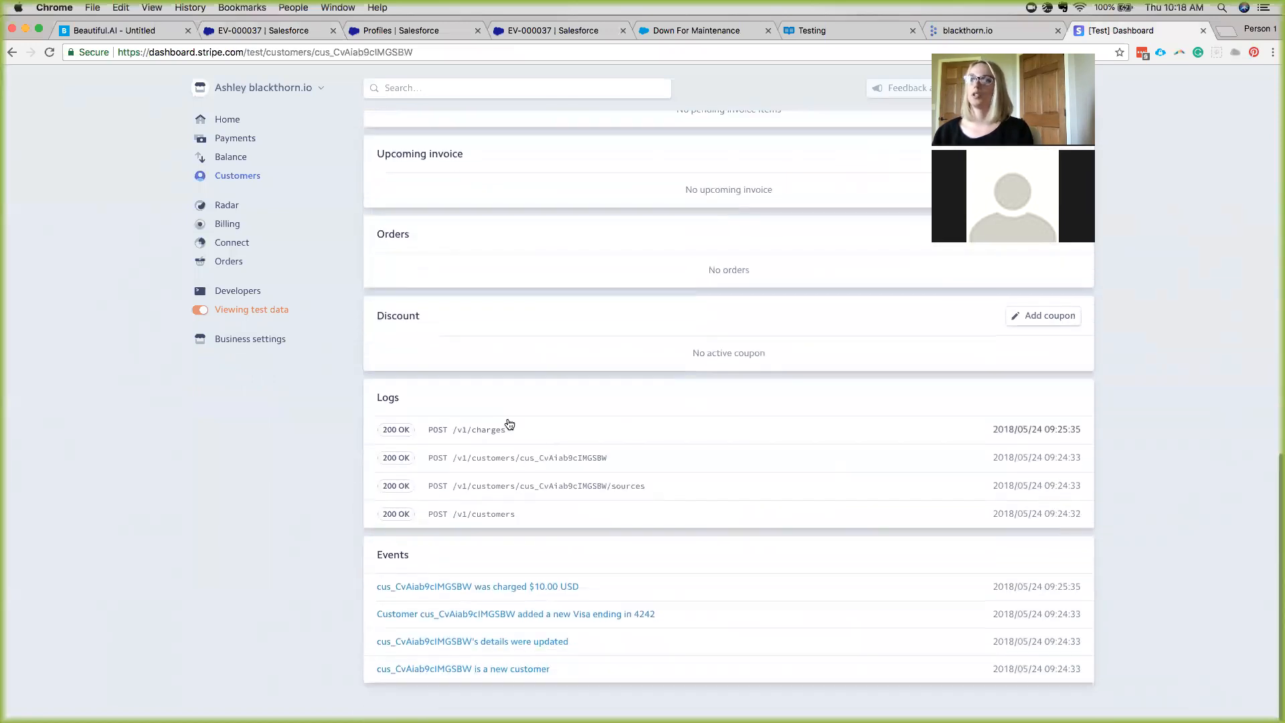
Inspect the customer.updated event's JSON data, then return to the EV-000037 webhook record.
click(441, 643)
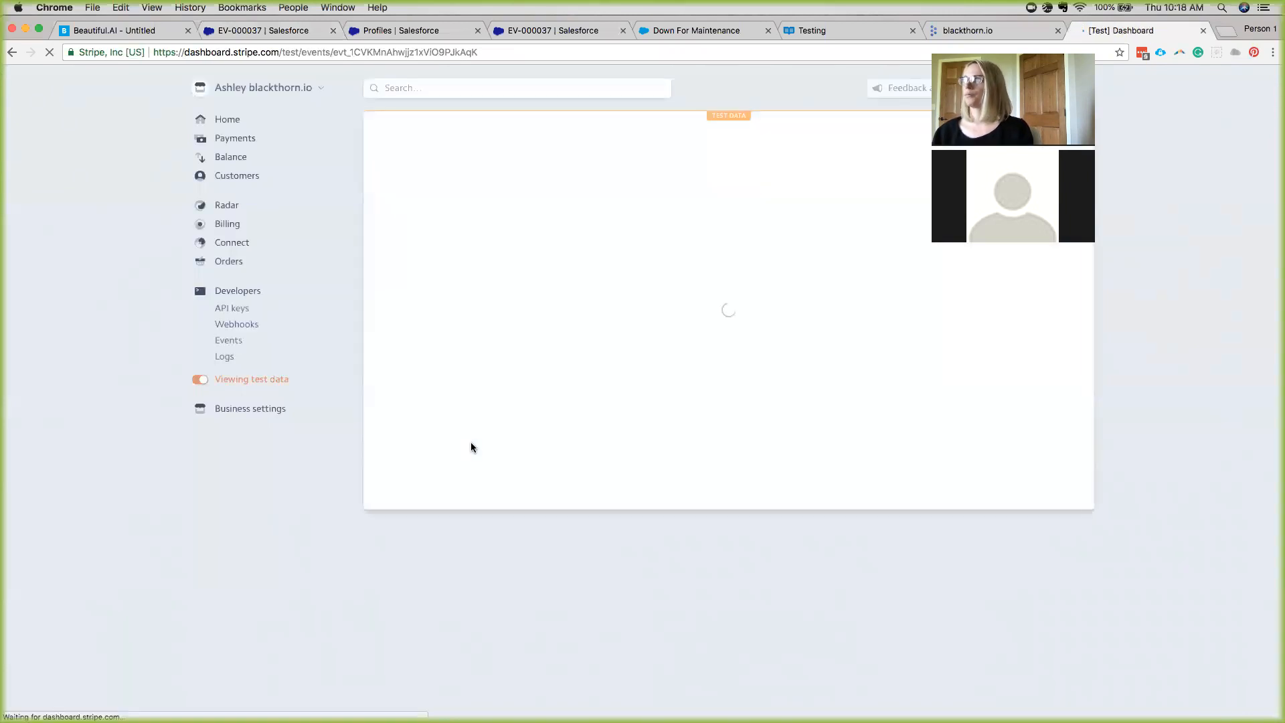
scroll(490, 353, down, 2)
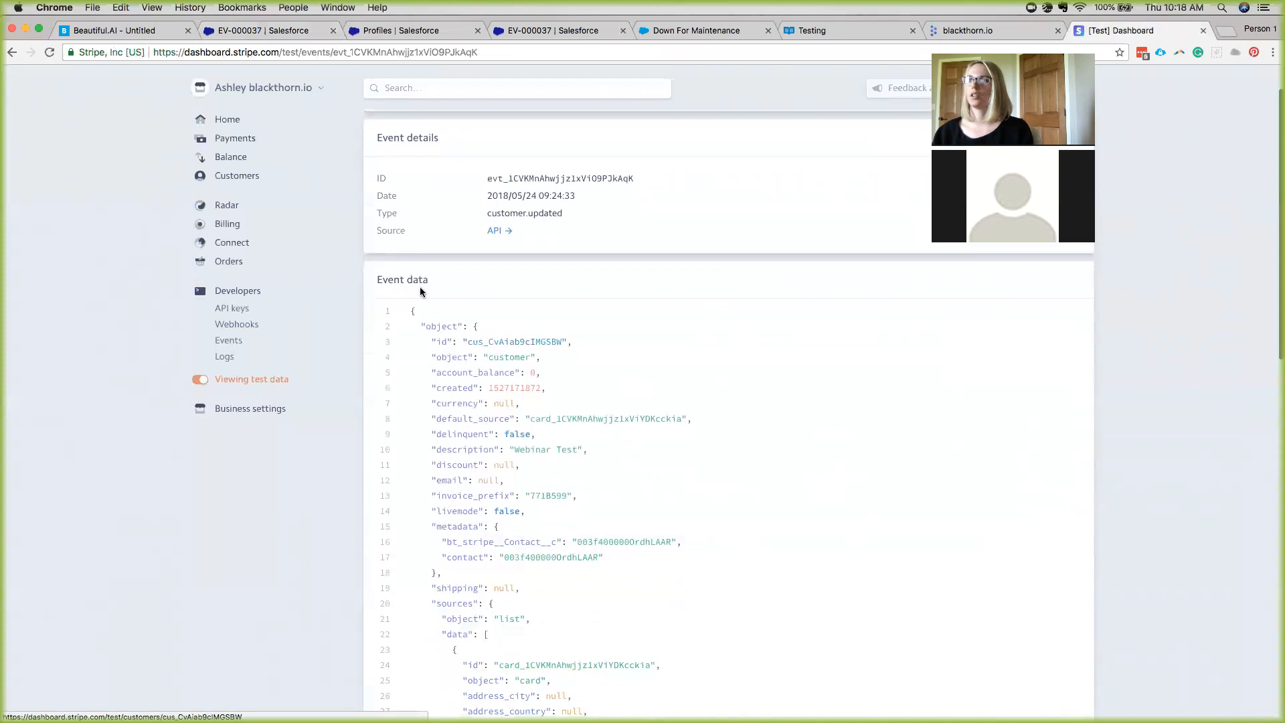
scroll(450, 367, down, 2)
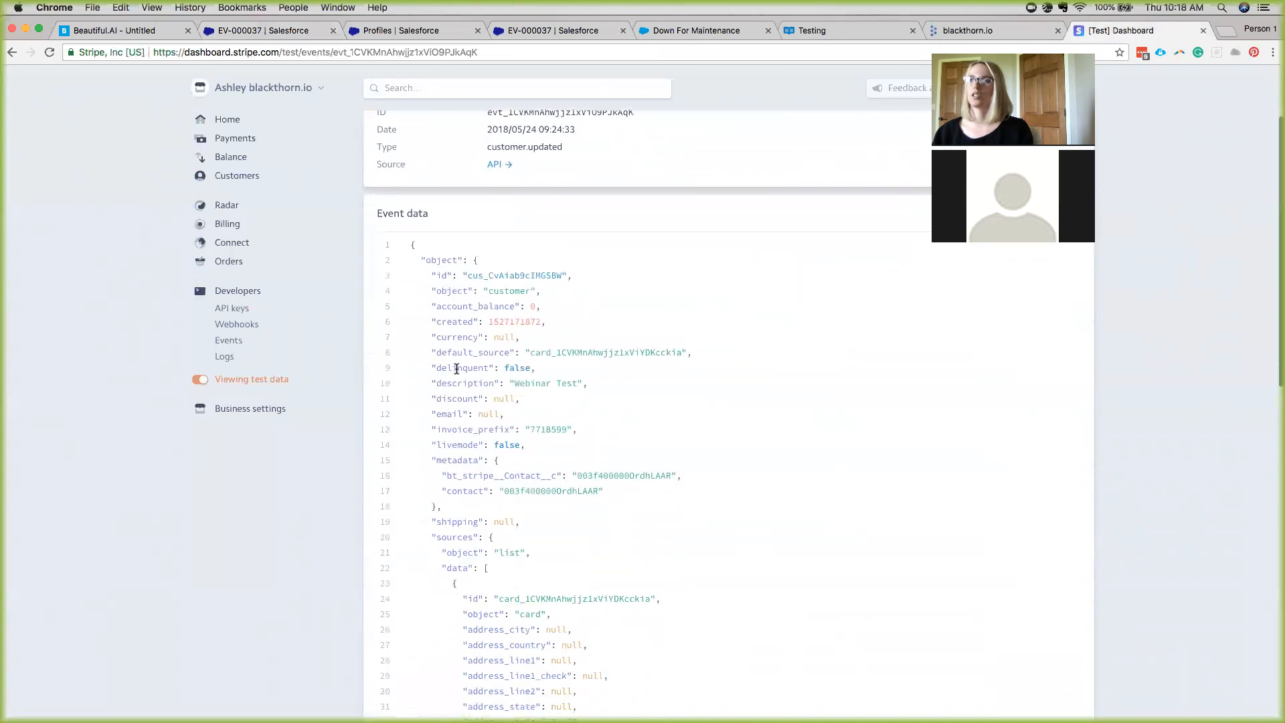
scroll(483, 425, down, 7)
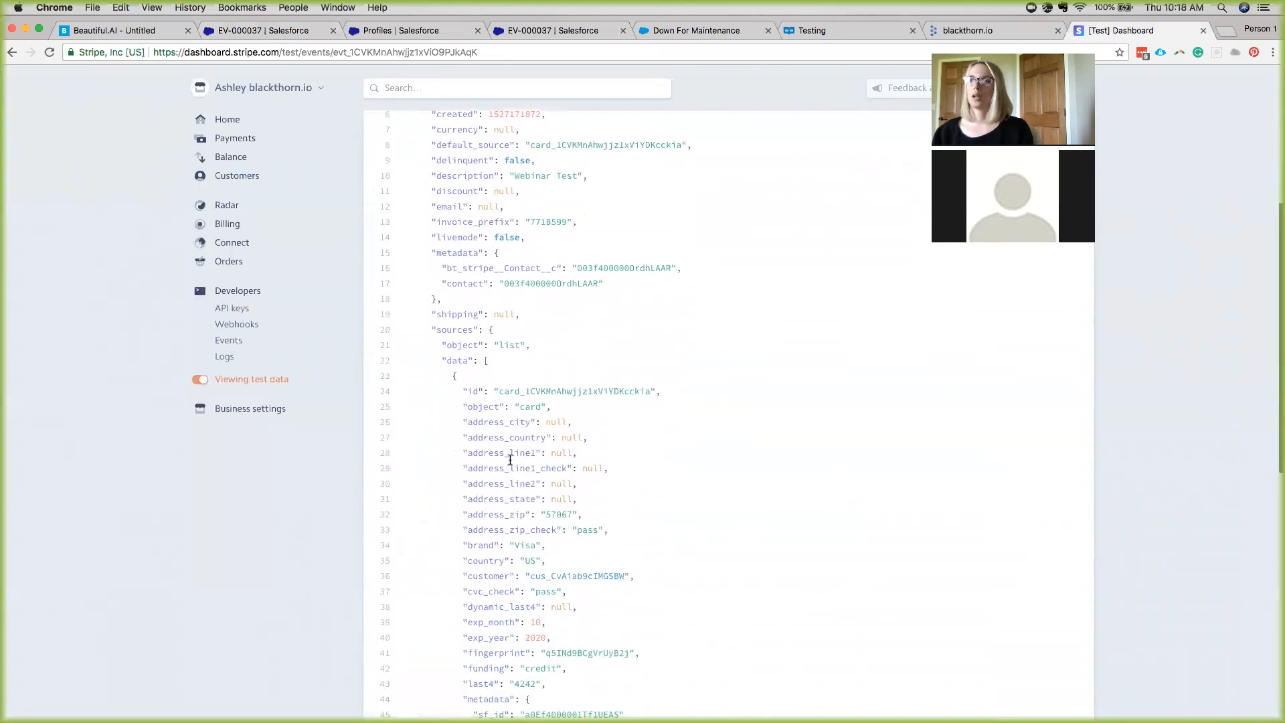
scroll(575, 483, down, 4)
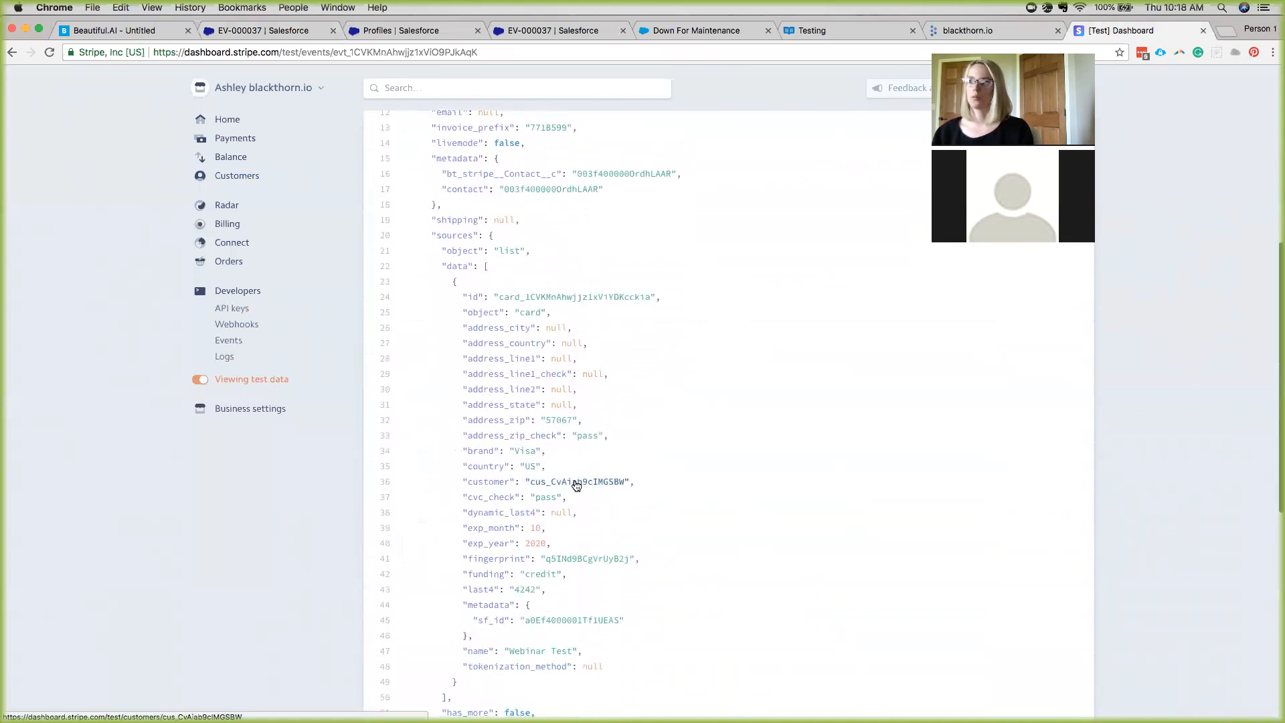
click(271, 30)
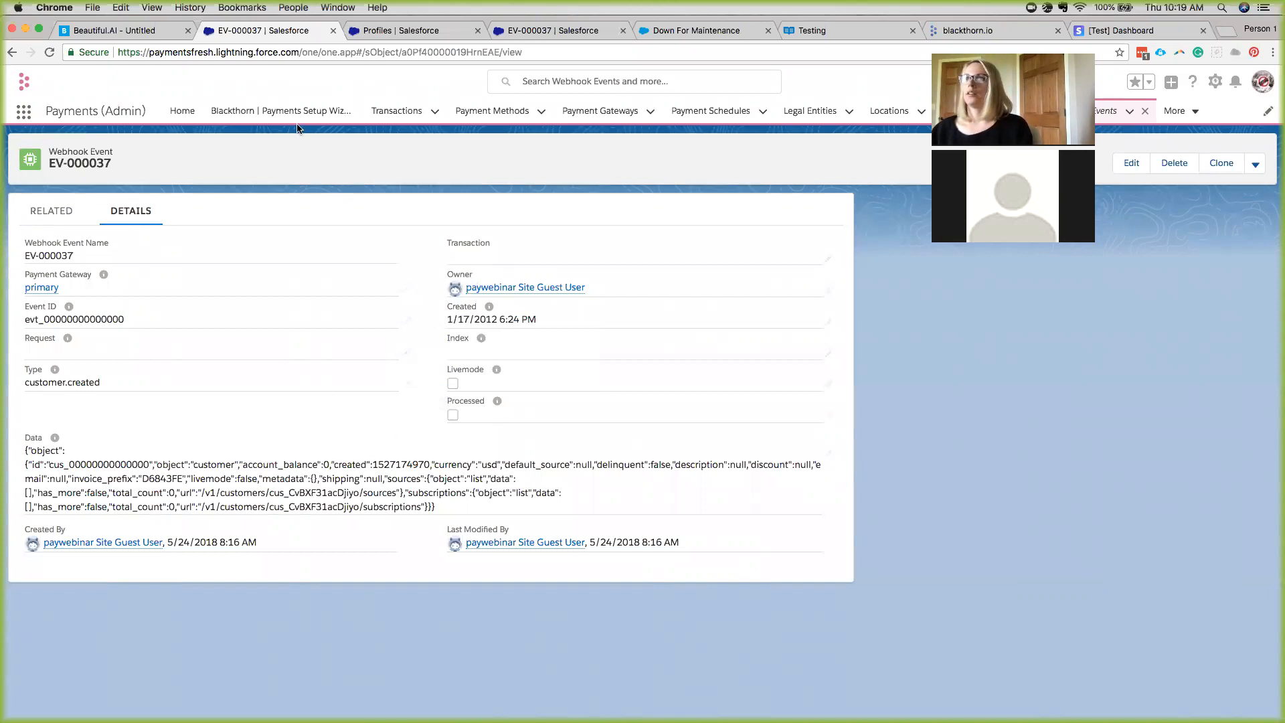
Open the App Launcher over webhook event record EV-000037.
click(27, 110)
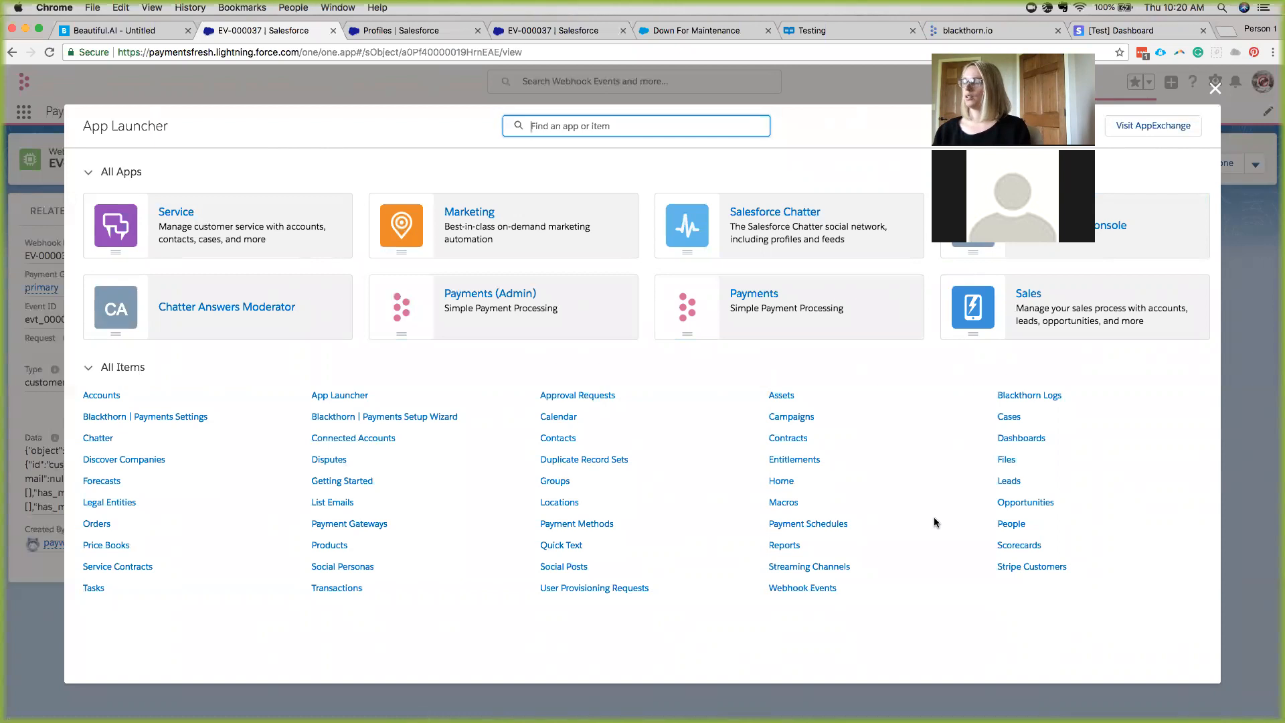
Open the Webinar - Virtual Terminal opportunity from Opportunities and scroll to its terminal panel.
click(1023, 504)
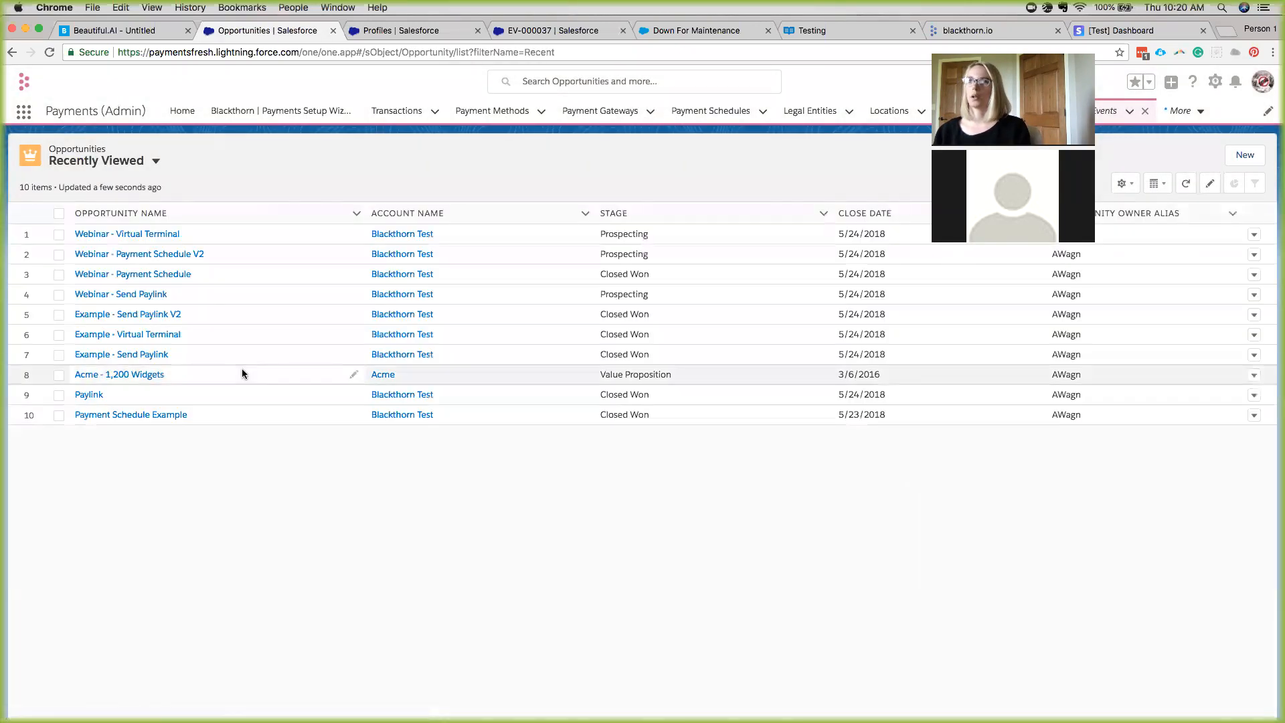
click(148, 234)
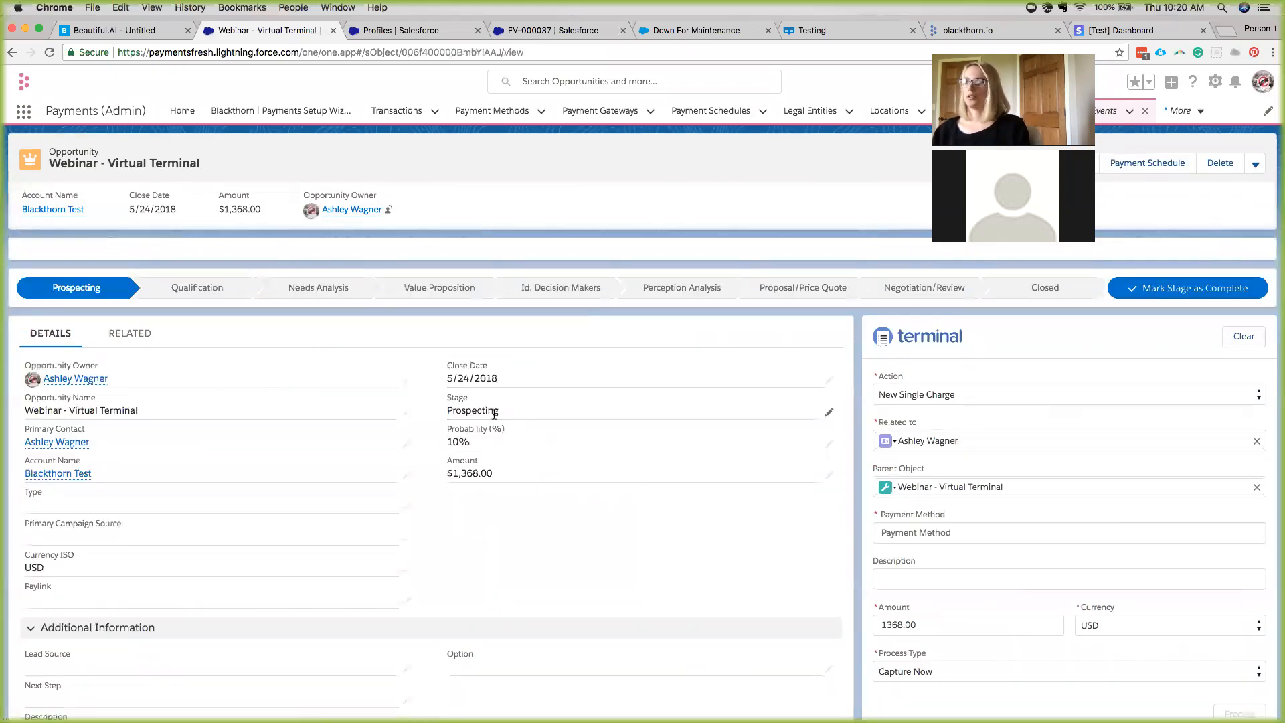
scroll(770, 485, down, 1)
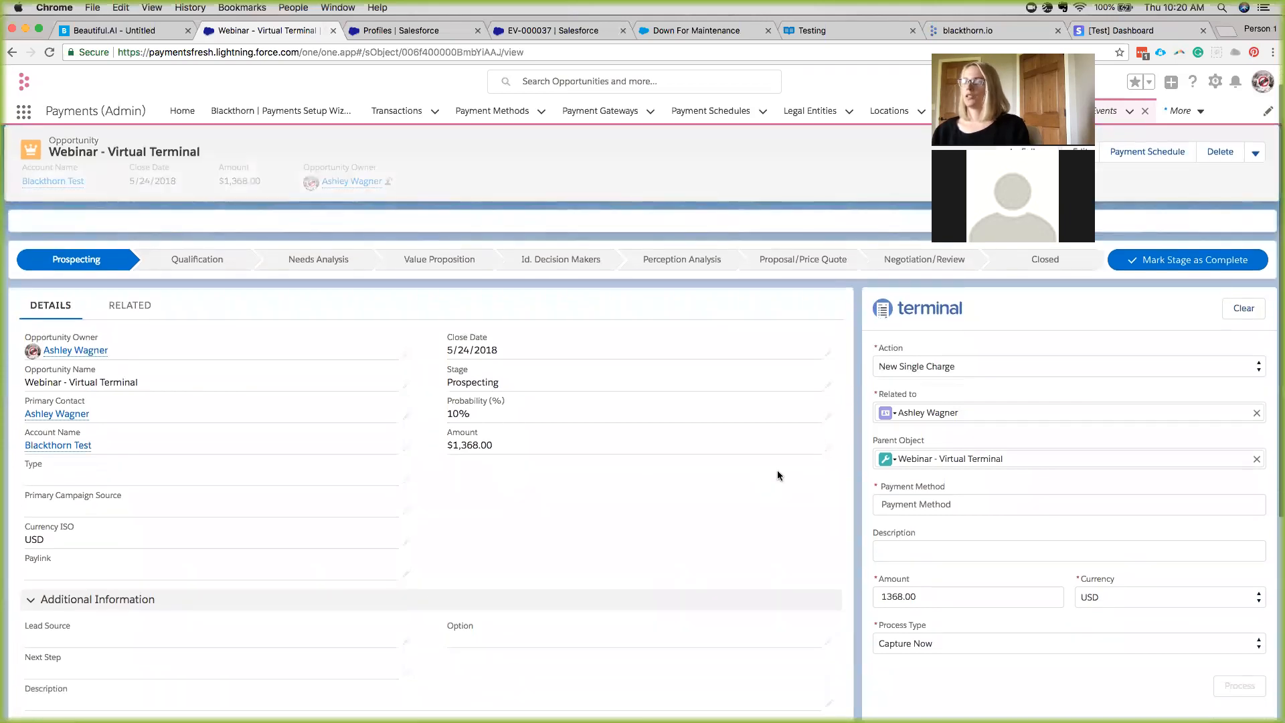
scroll(985, 412, down, 2)
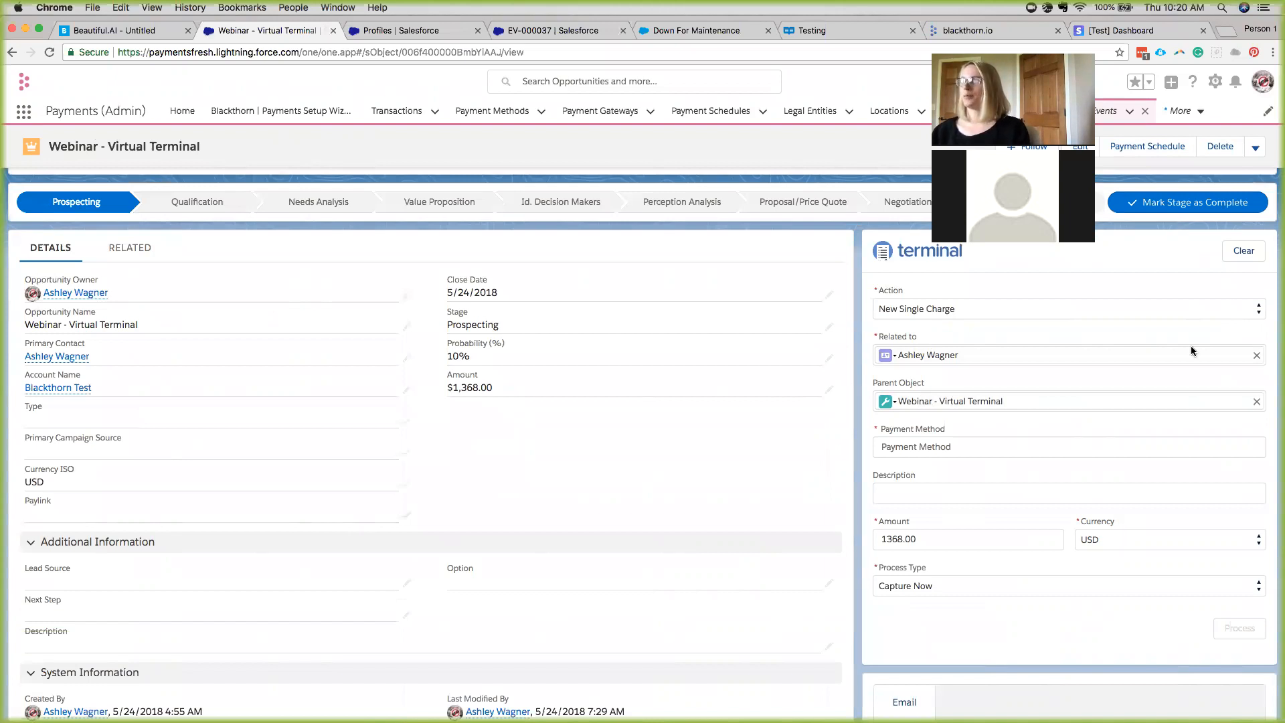
Open Setup Home in a new tab, close Profiles, and search 'meta' to reach Custom Metadata Types.
click(410, 30)
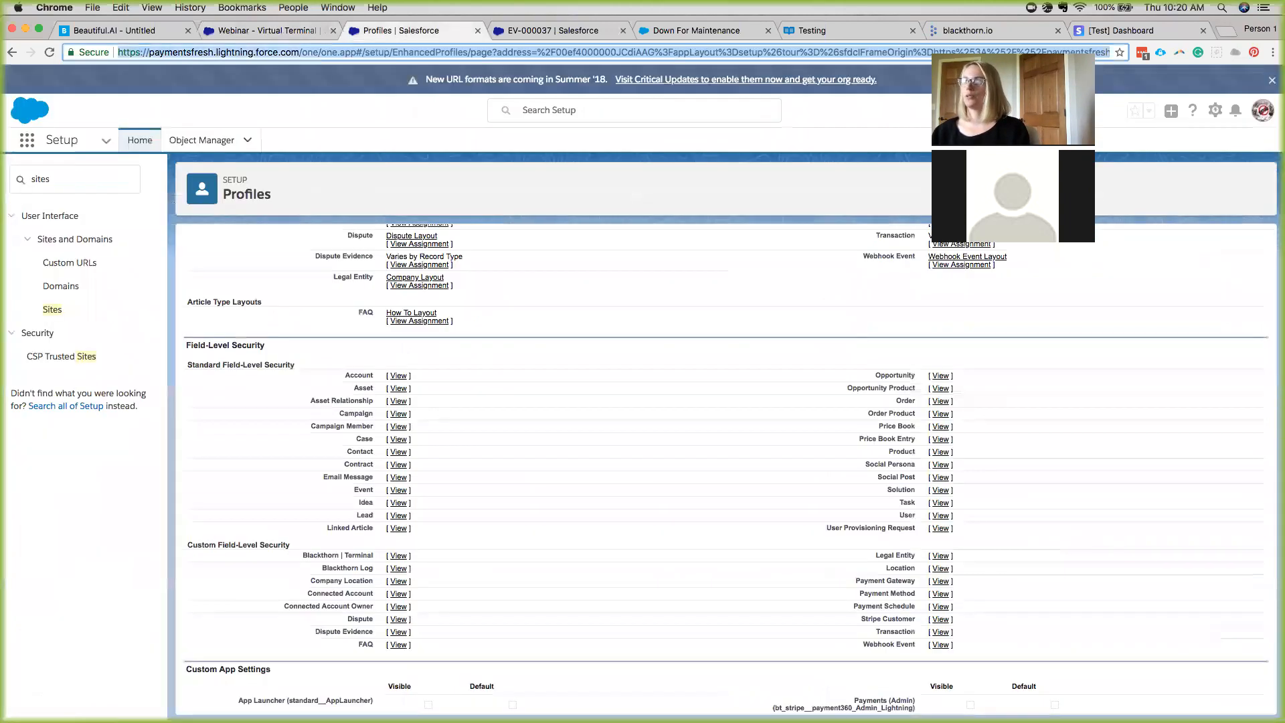
click(1215, 110)
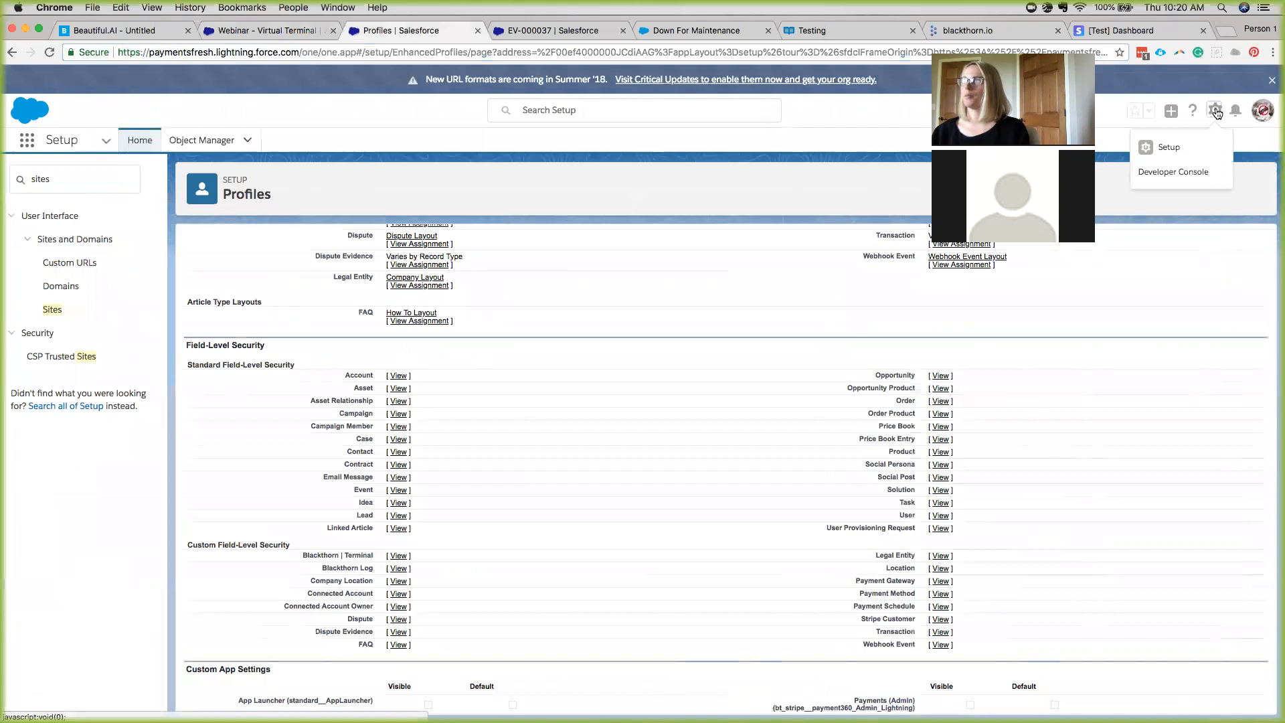
click(1170, 148)
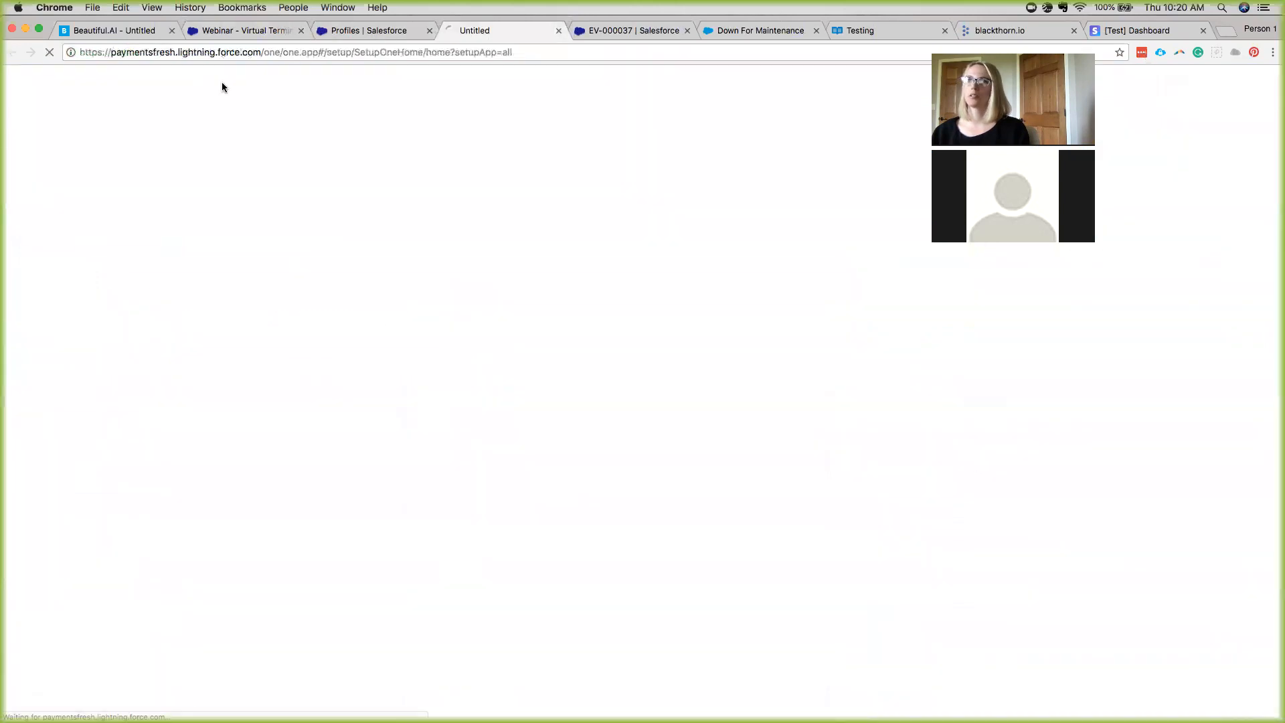
click(429, 32)
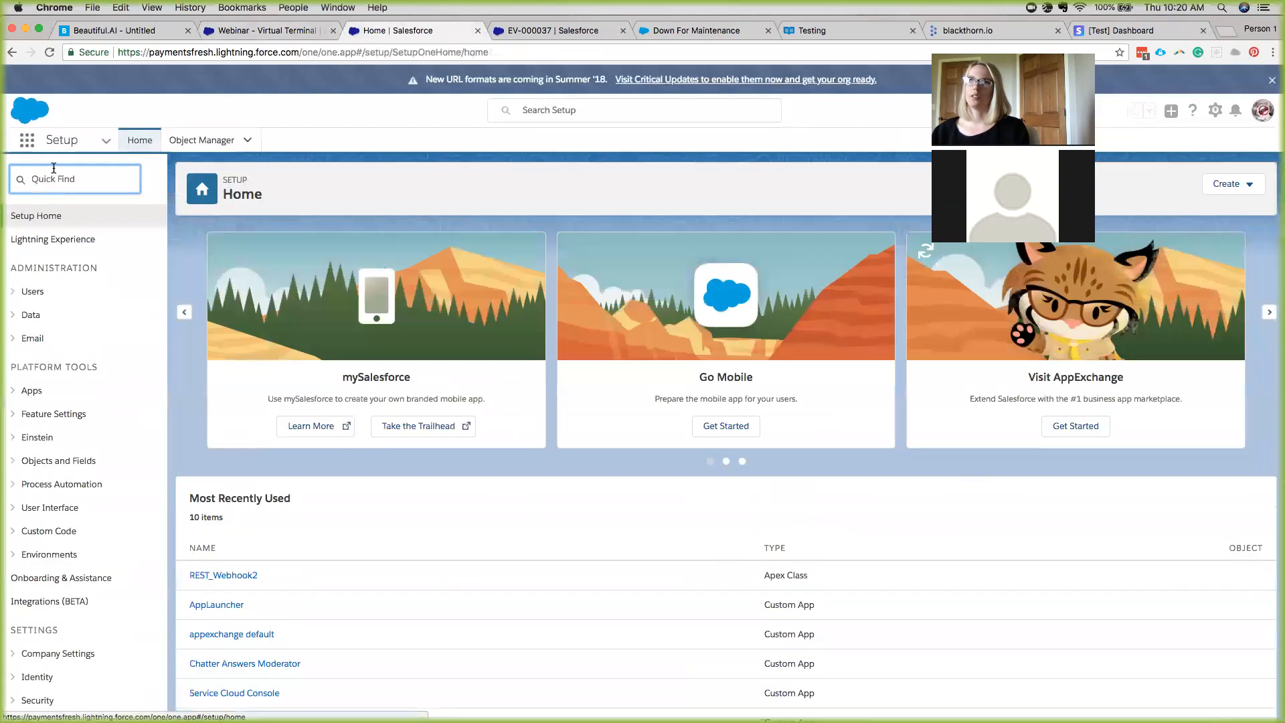
text(meta)
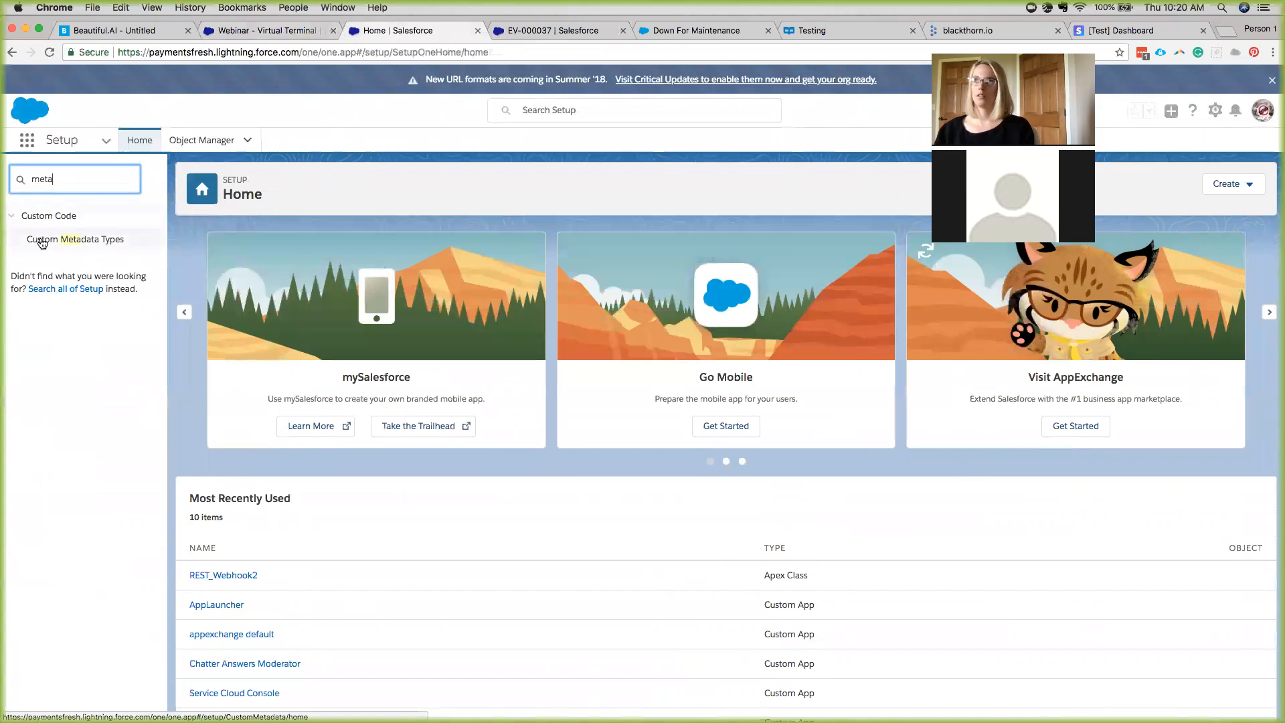
click(42, 243)
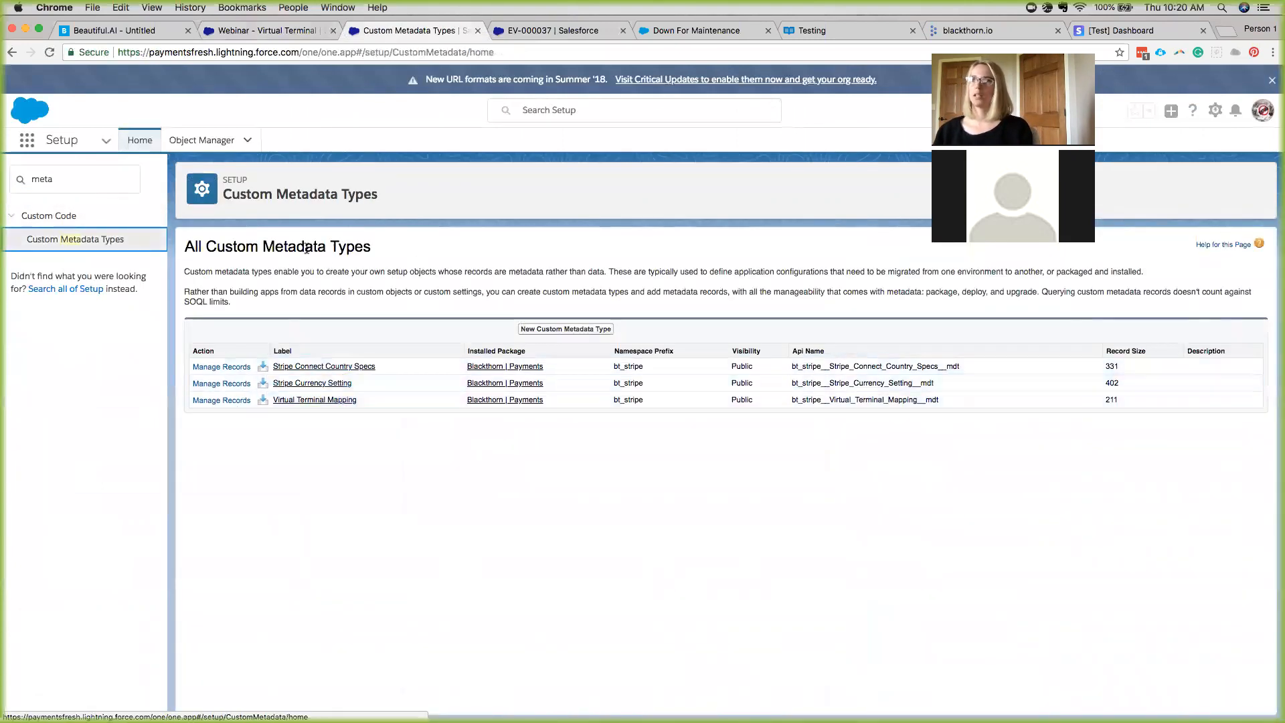
Review the Virtual Terminal Mapping records, cancel editing the amount record, and return to the opportunity.
click(223, 402)
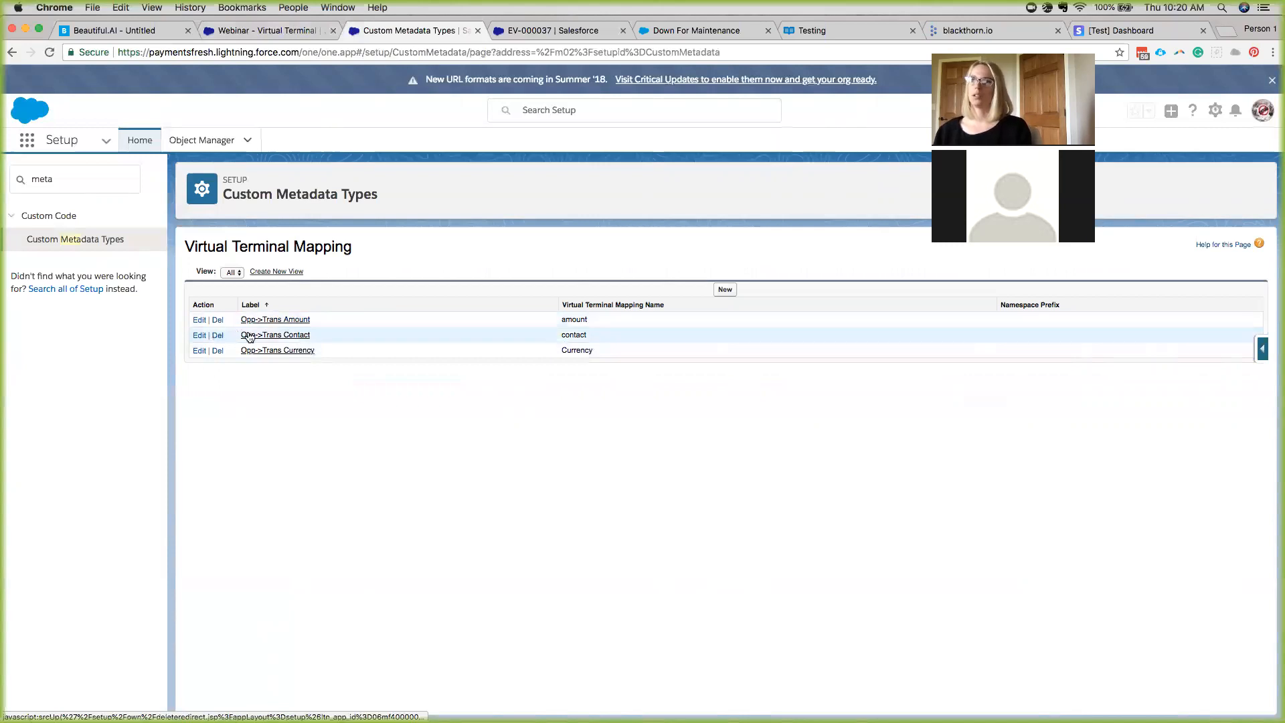
click(195, 322)
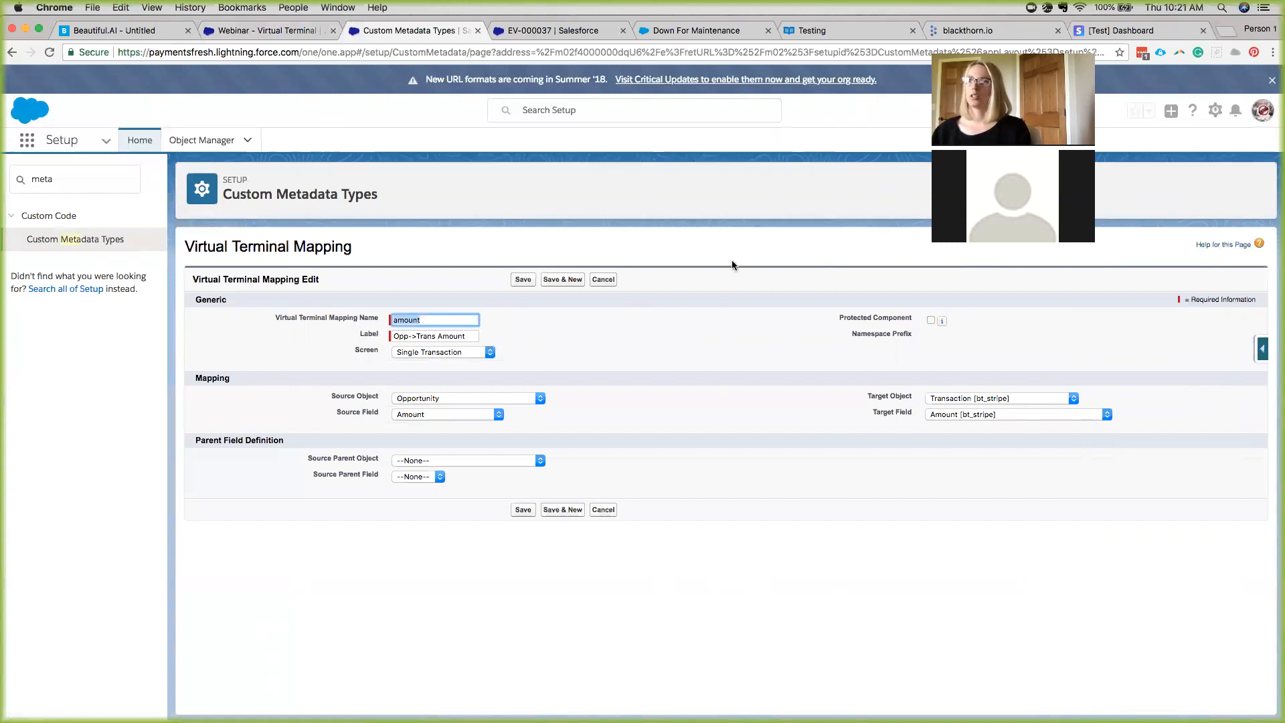
click(604, 279)
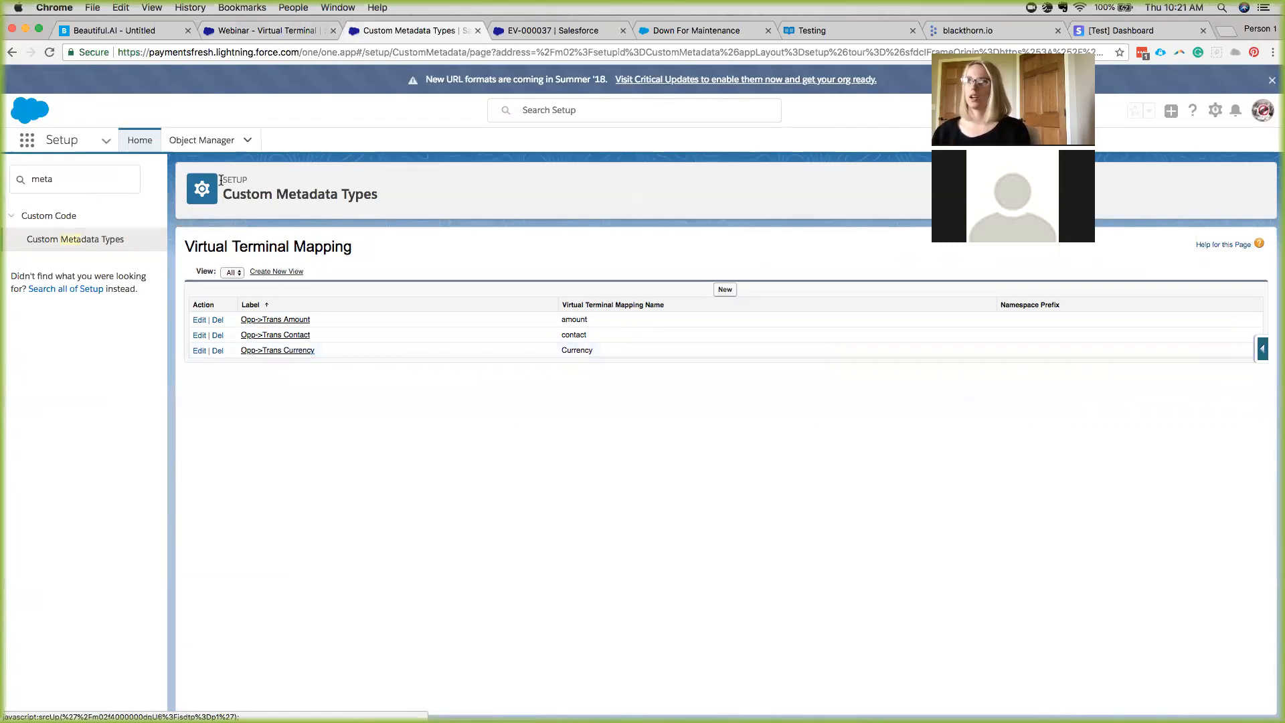
click(293, 35)
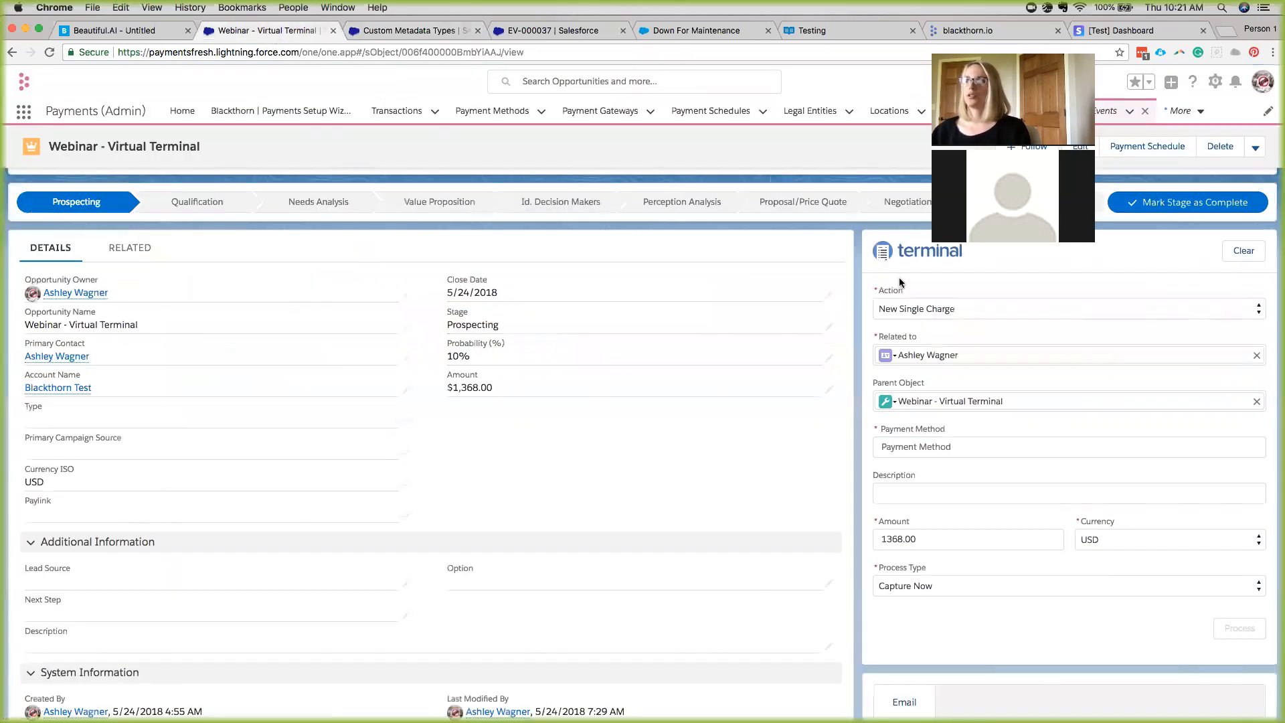
Process the 1368.00 USD charge with the contact's first saved card and open the resulting transaction.
click(922, 444)
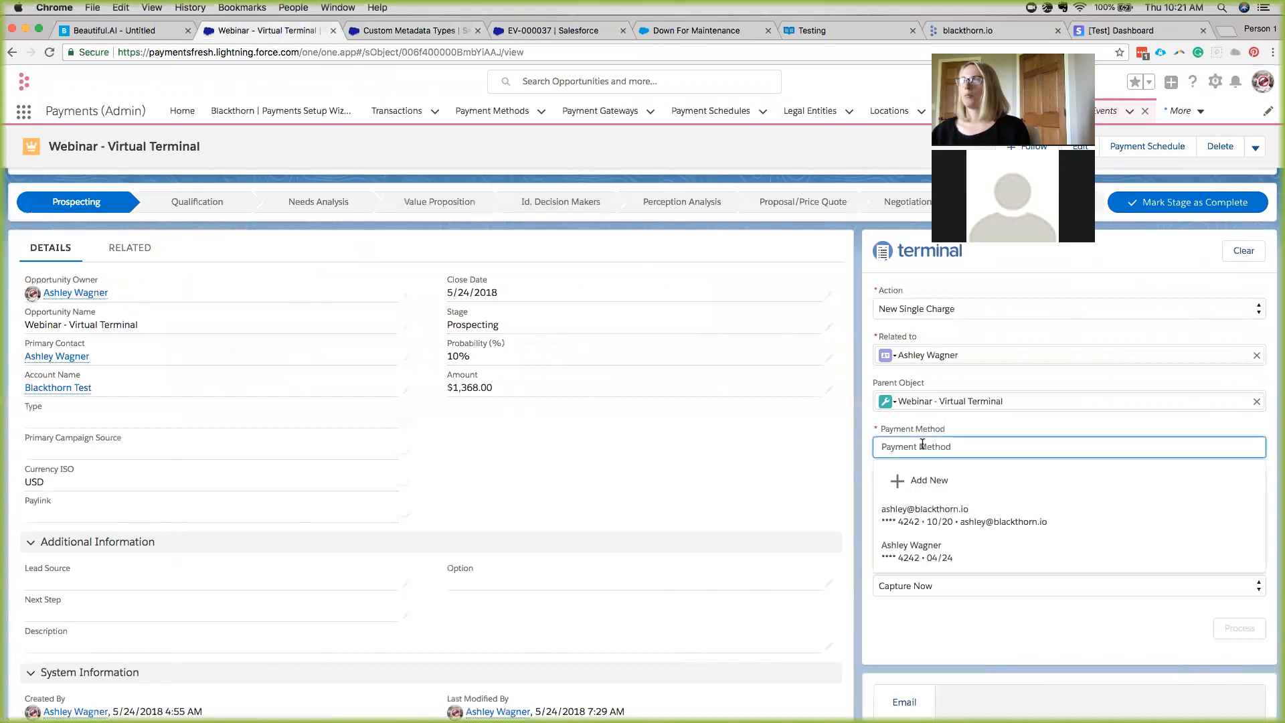
click(957, 491)
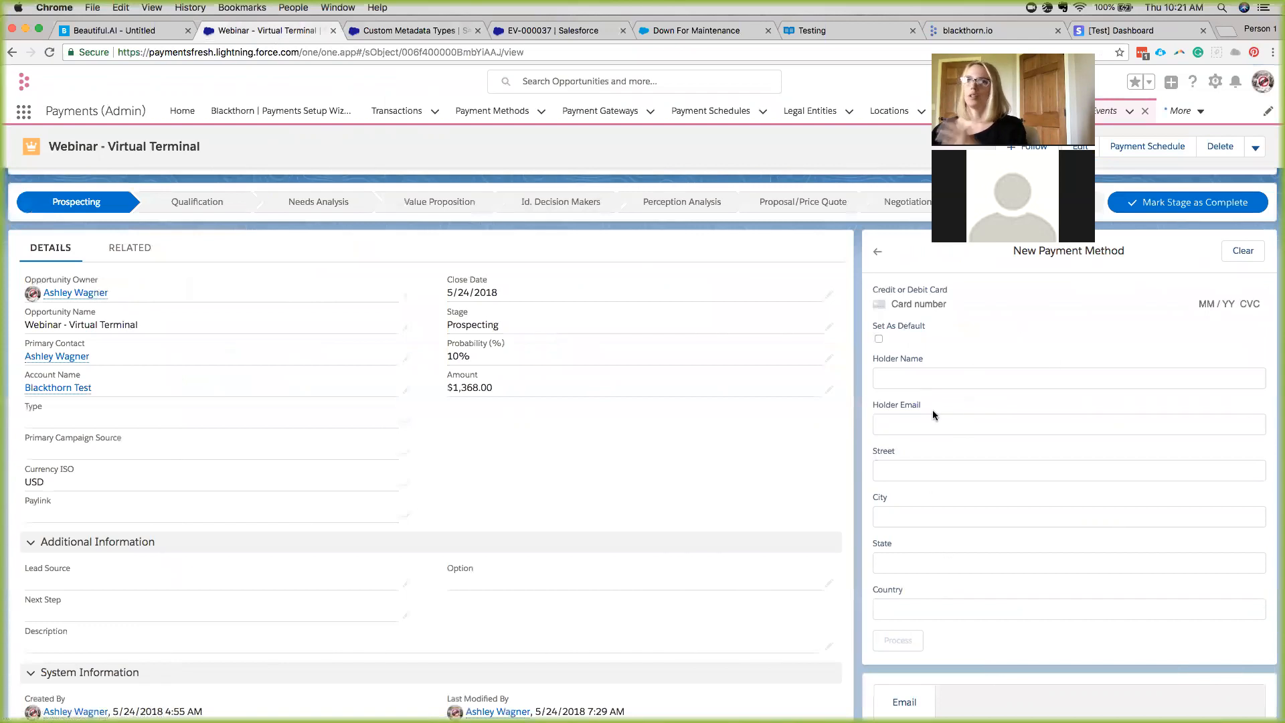
click(878, 252)
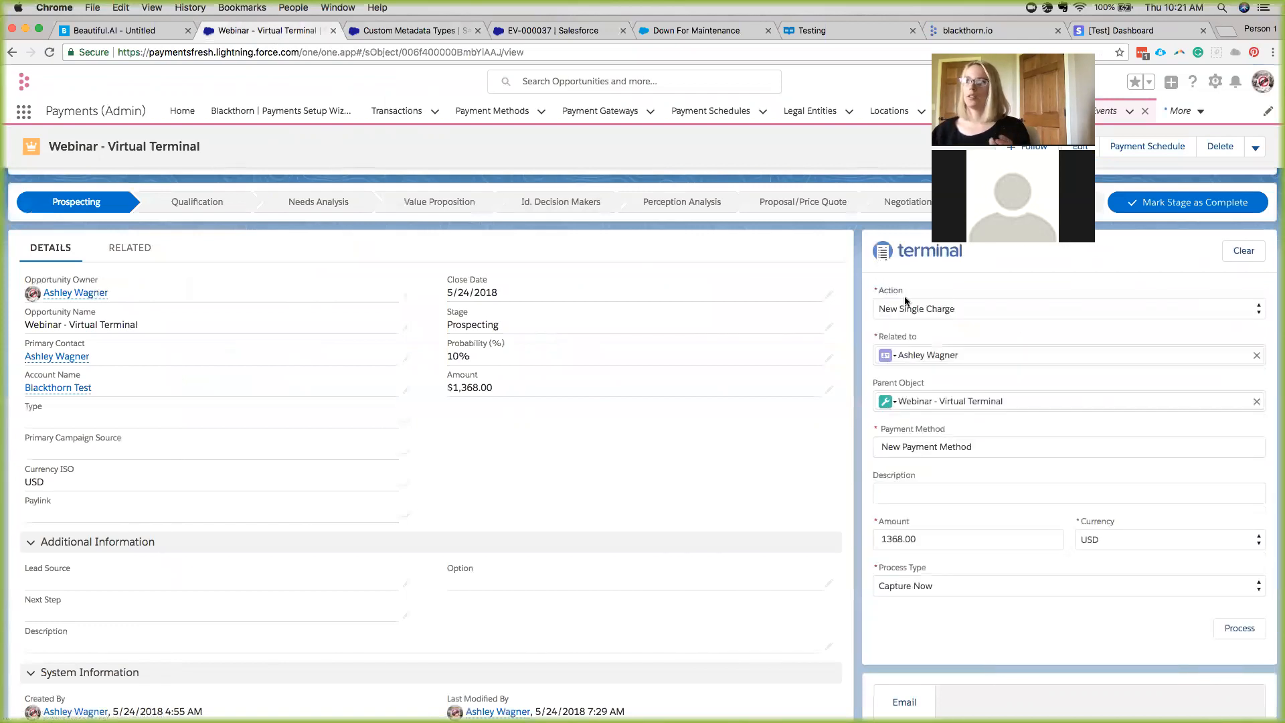
click(926, 447)
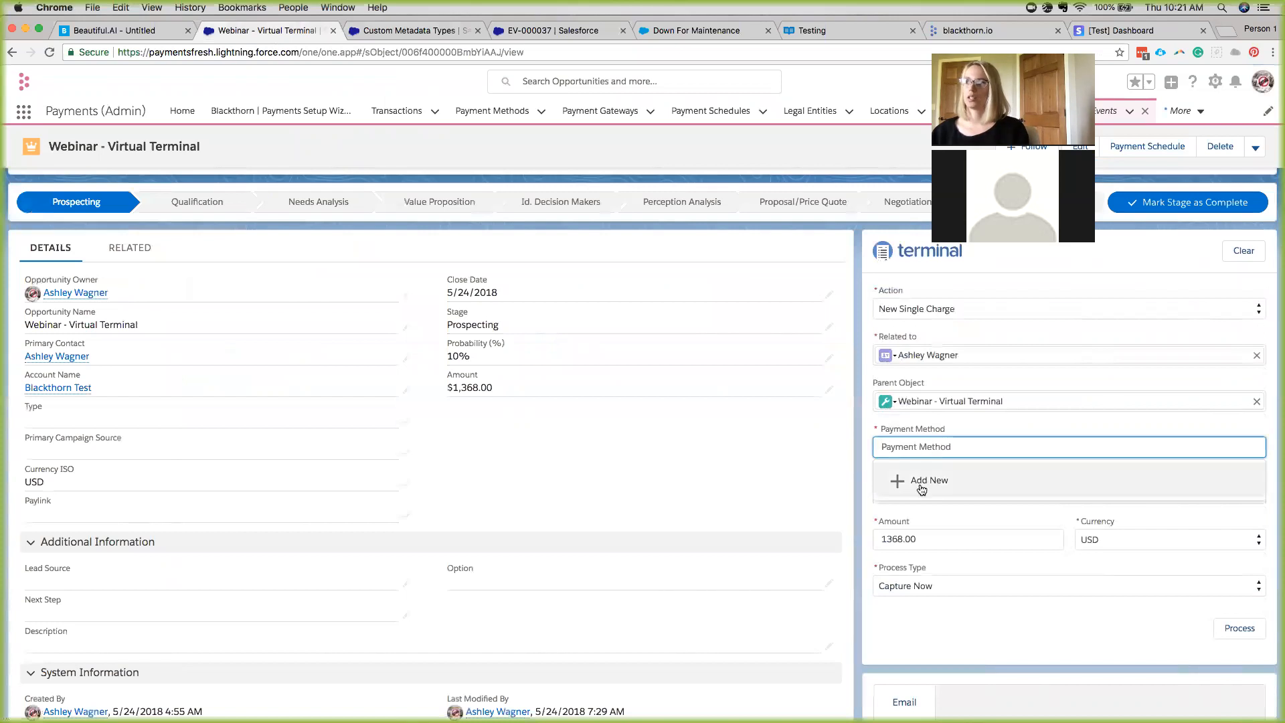
click(921, 523)
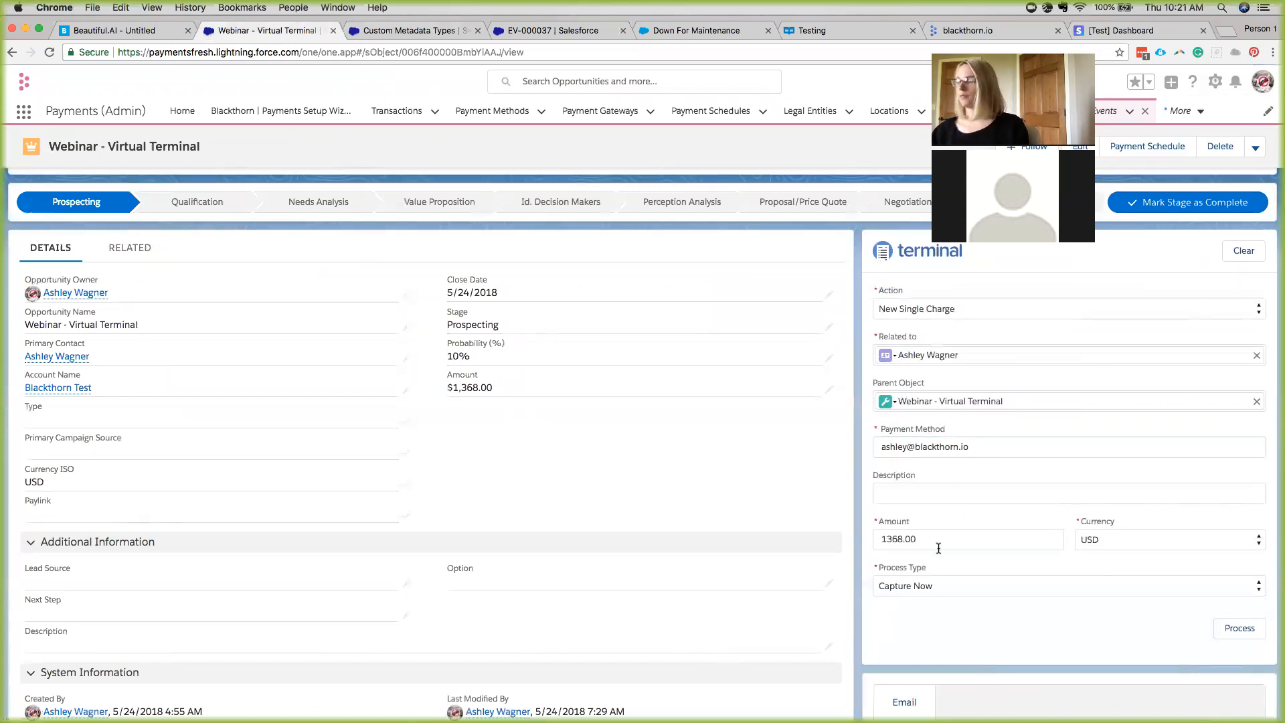
click(1247, 633)
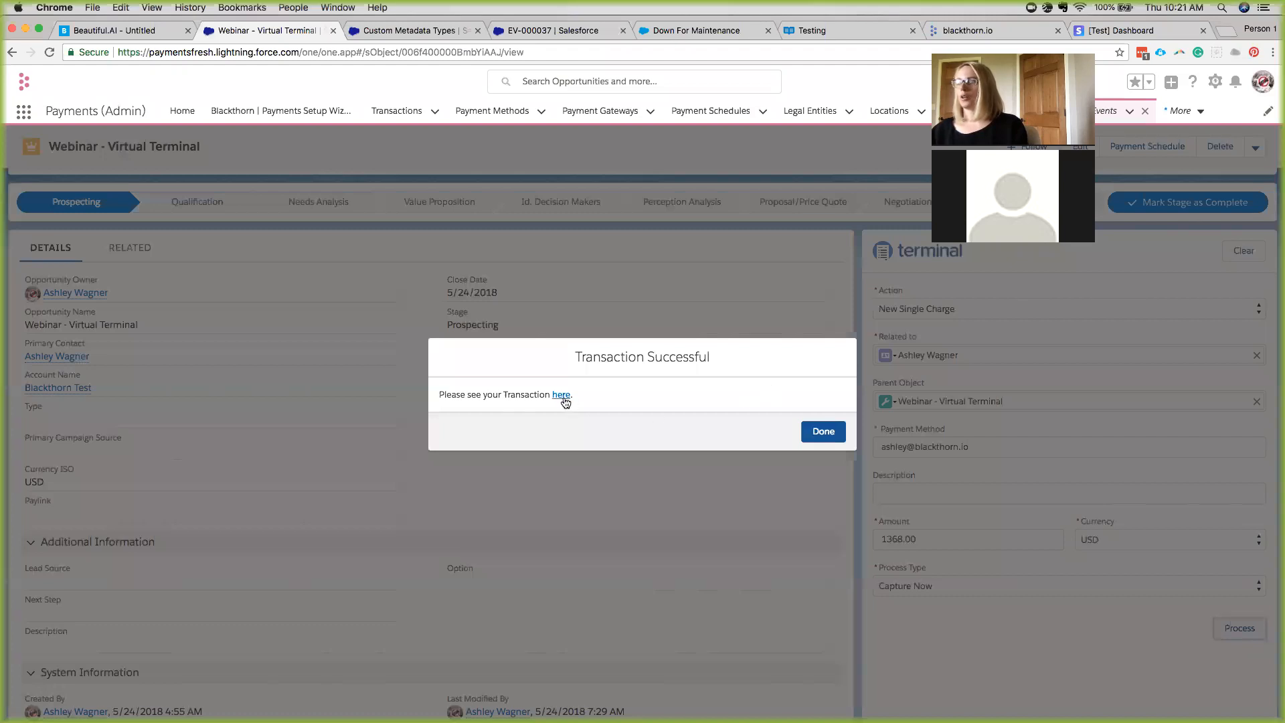
click(560, 395)
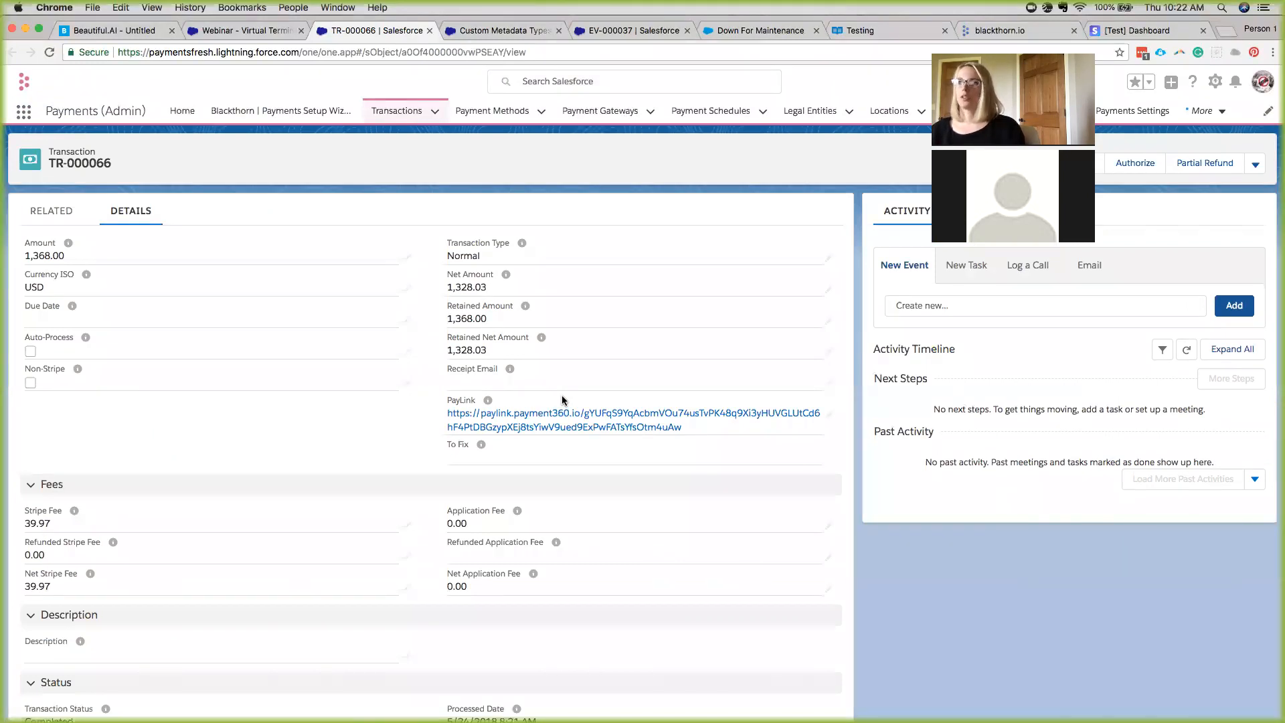
Scroll through transaction TR-000066's details, then open its related Webinar - Virtual Terminal opportunity.
scroll(320, 384, down, 5)
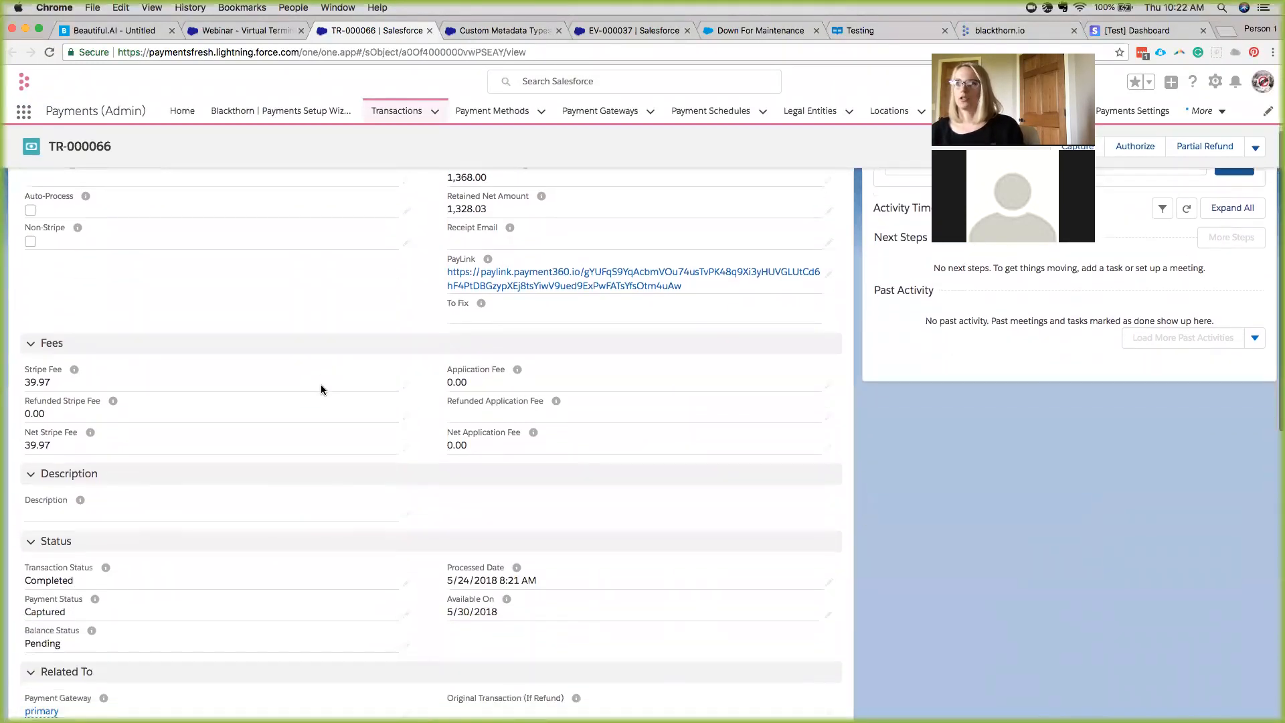
scroll(323, 391, down, 5)
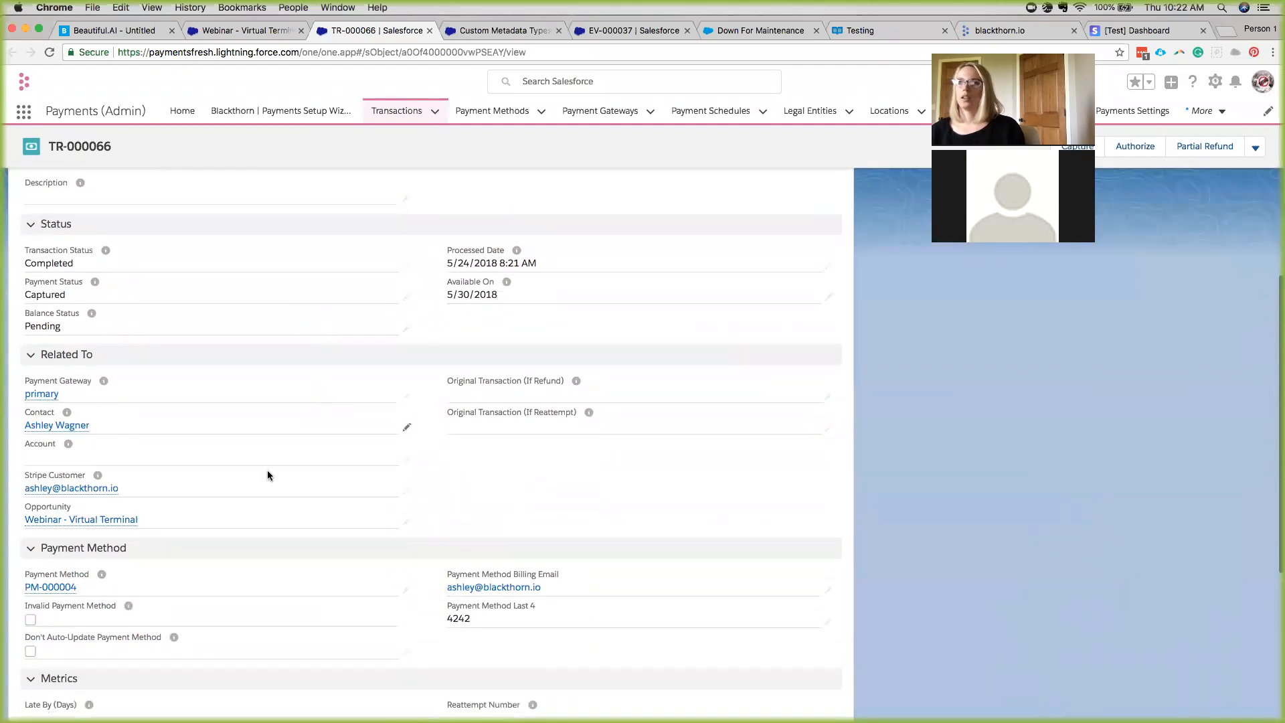
click(124, 523)
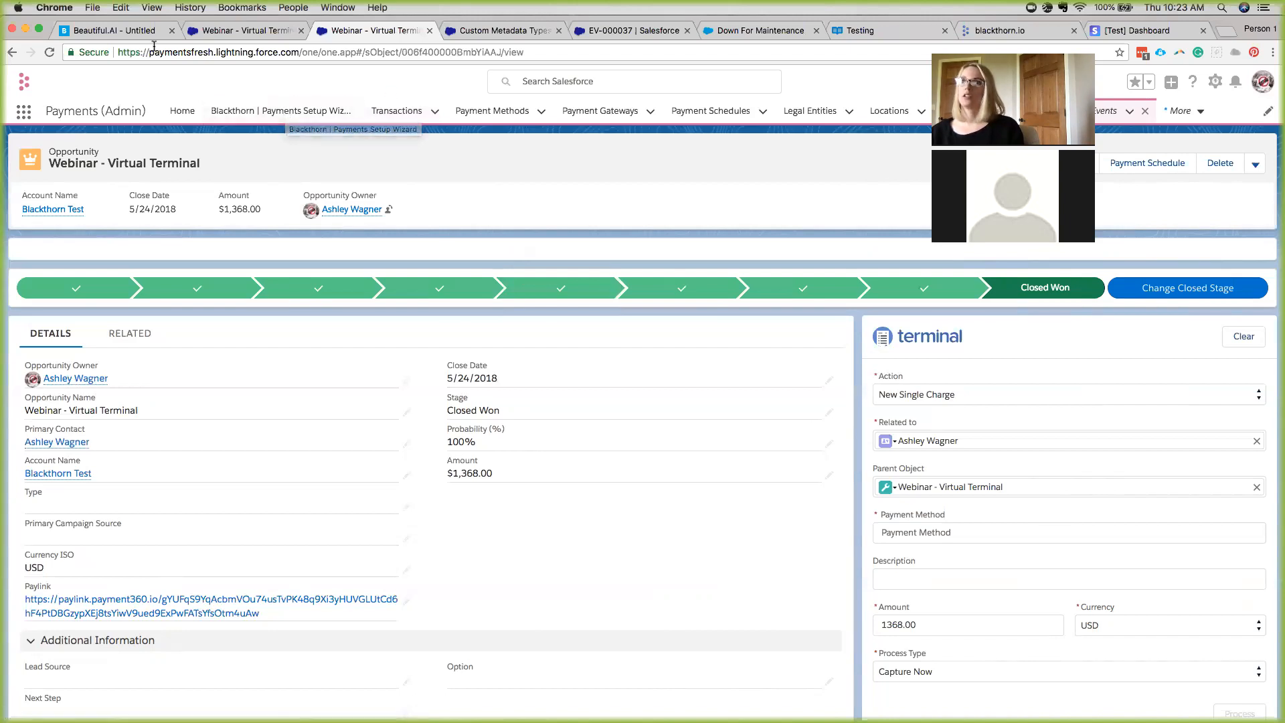
Close the transaction-successful message on the opportunity and open Setup from the gear menu in a new tab.
click(238, 33)
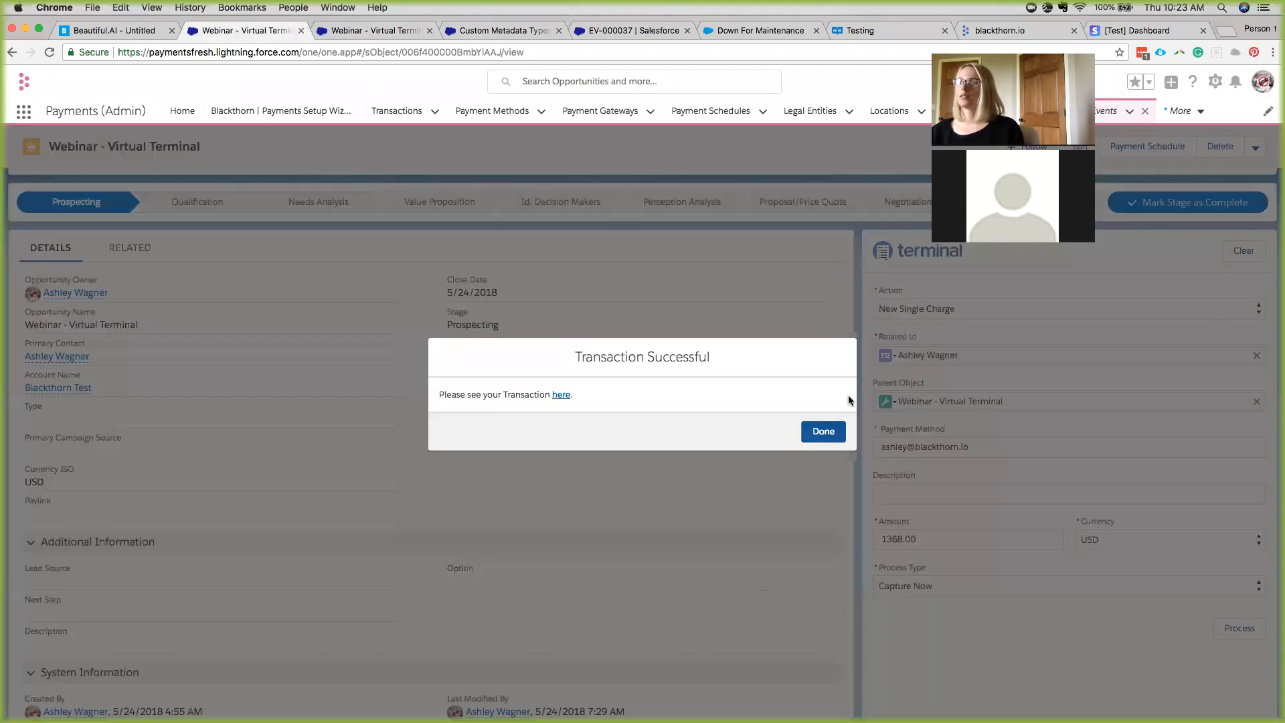
click(824, 430)
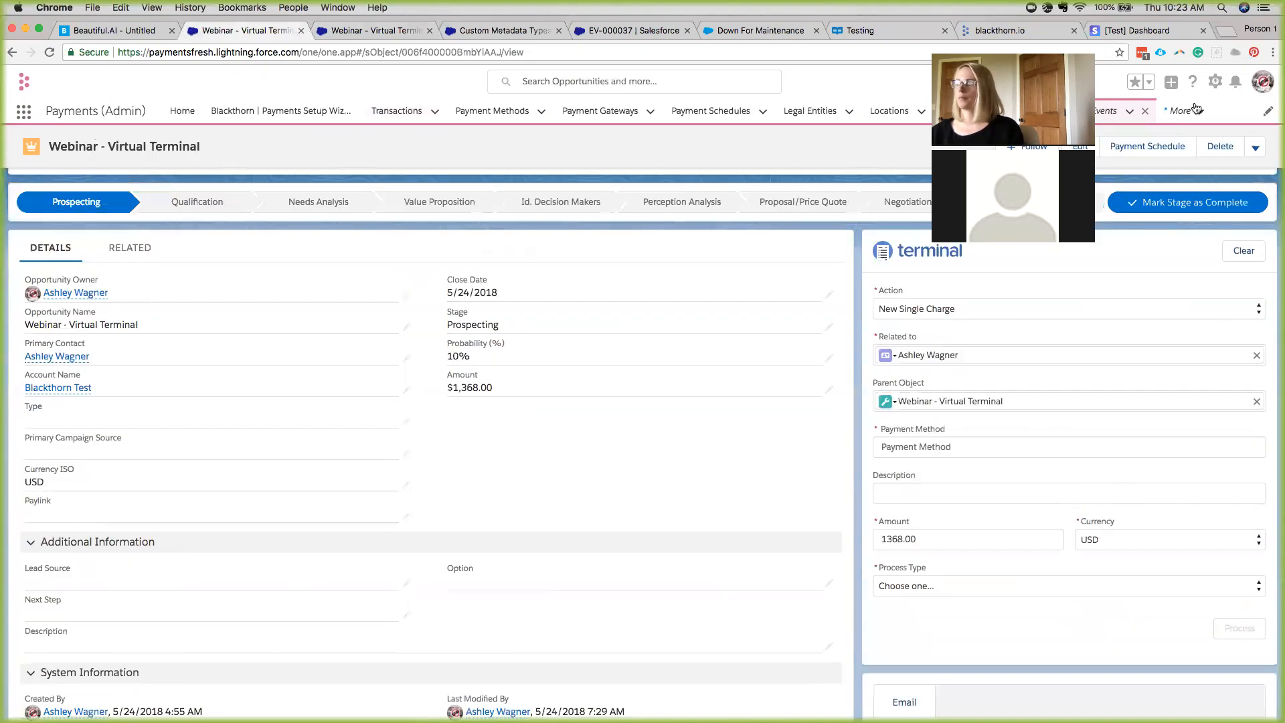
click(1215, 85)
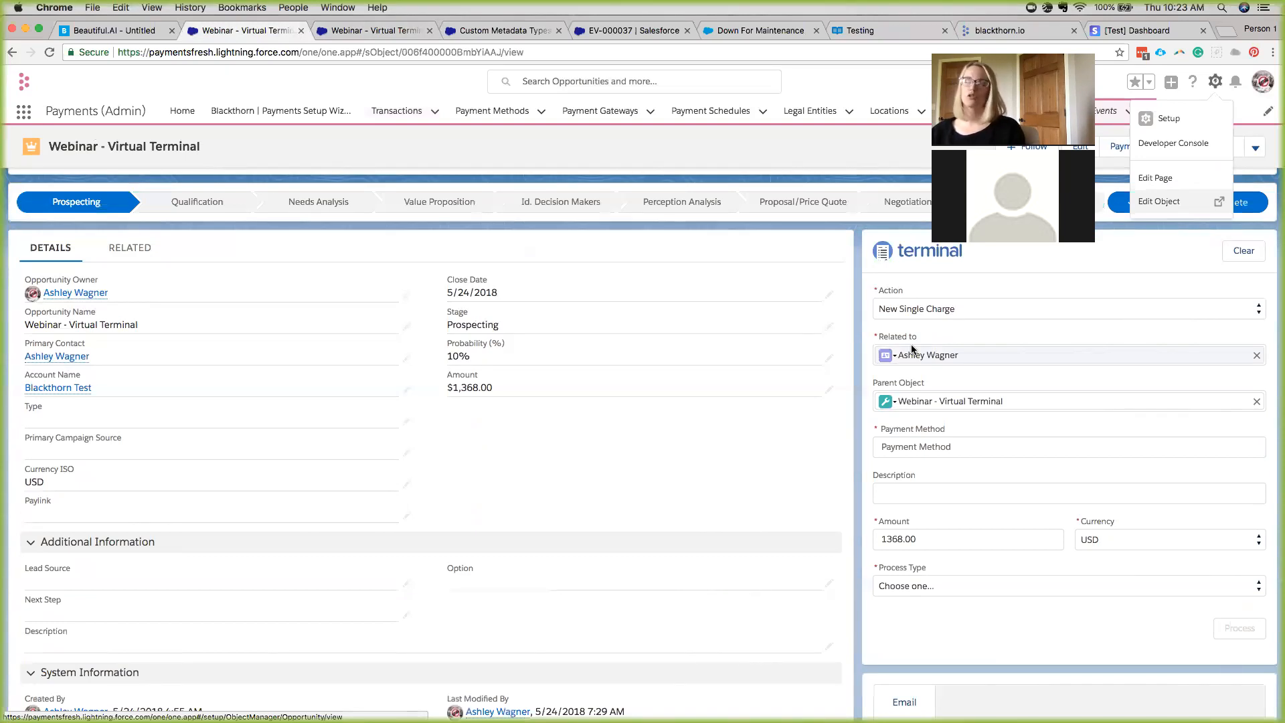
click(1165, 118)
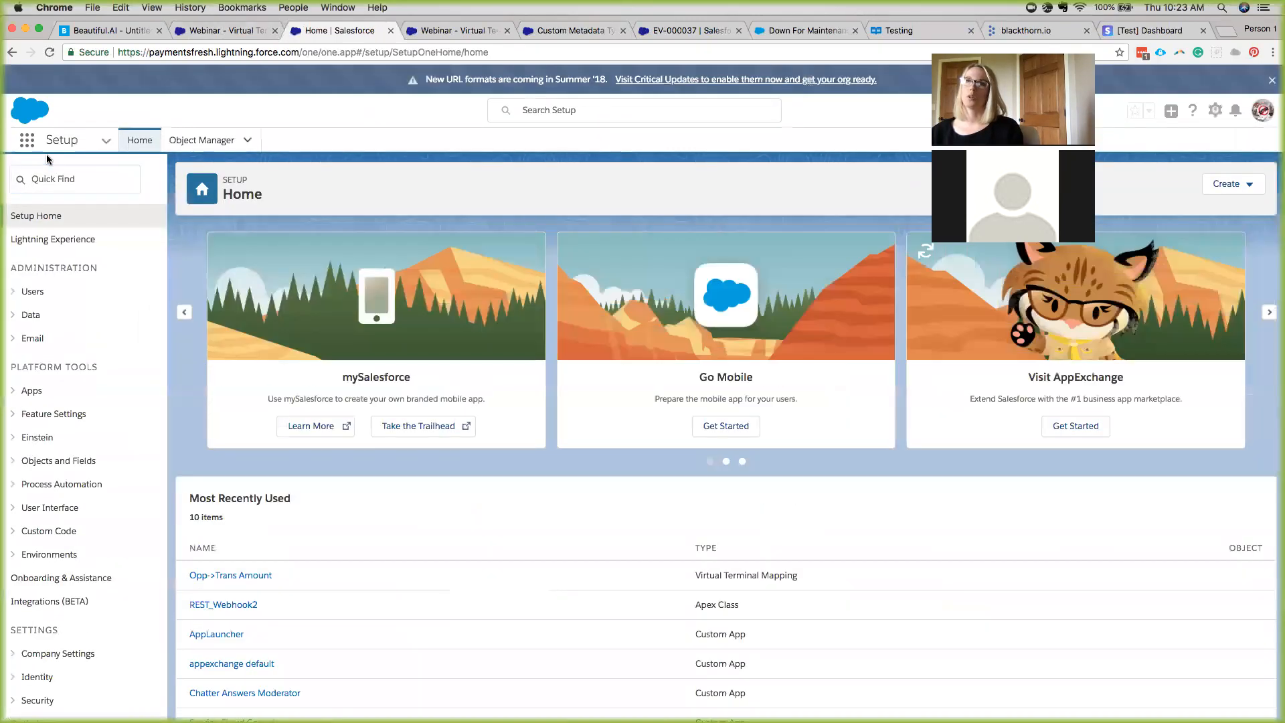
Find Permission Sets via Quick Find 'Perm' and open the test set's Object Settings.
click(45, 176)
text(Perm)
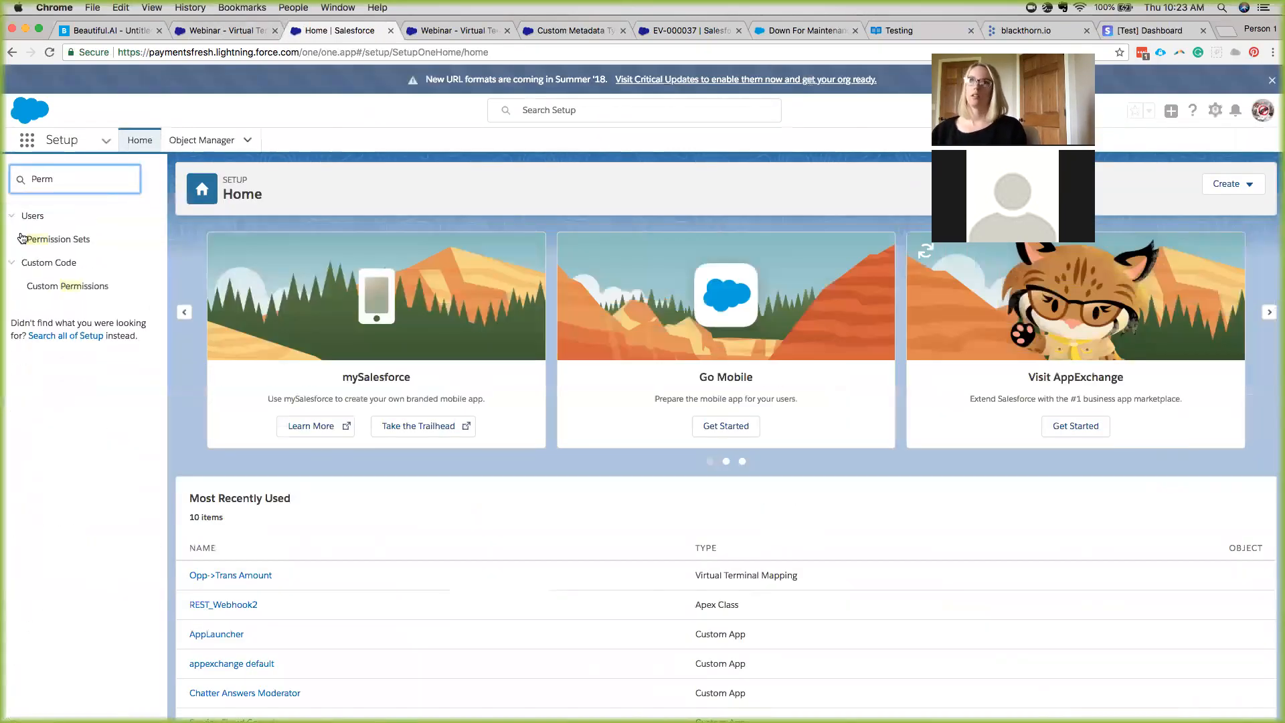
click(40, 239)
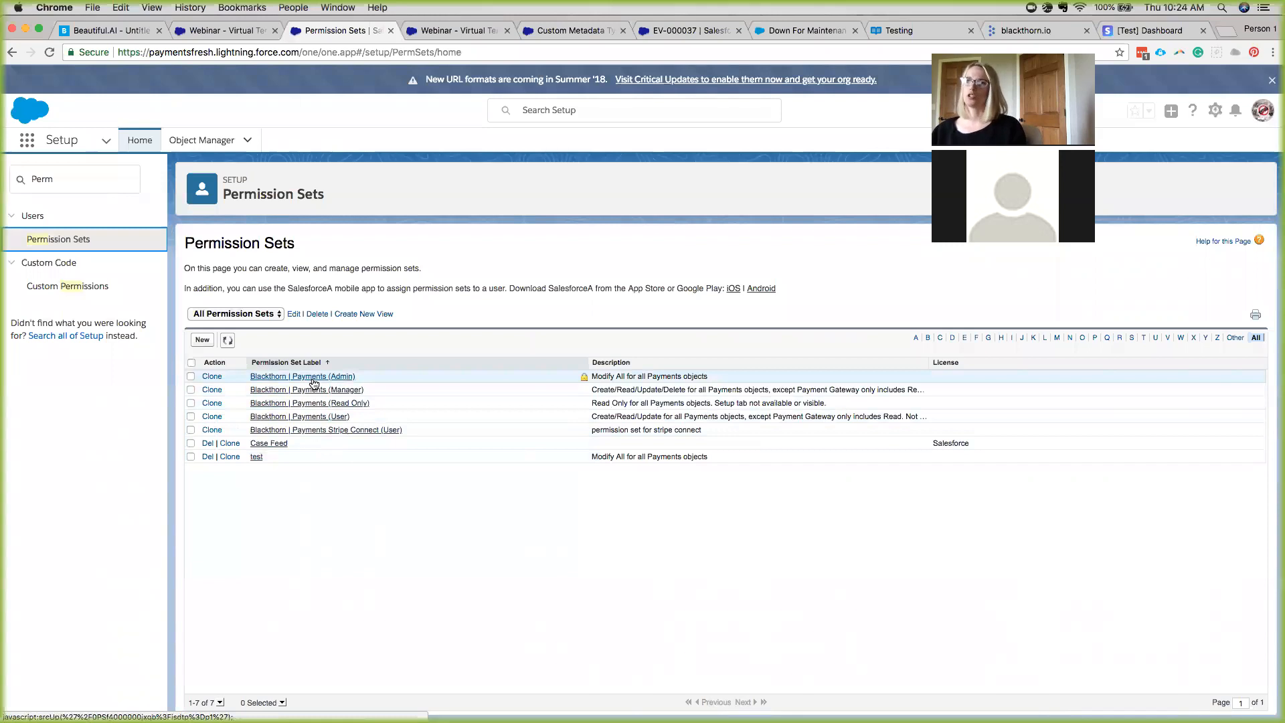
click(255, 457)
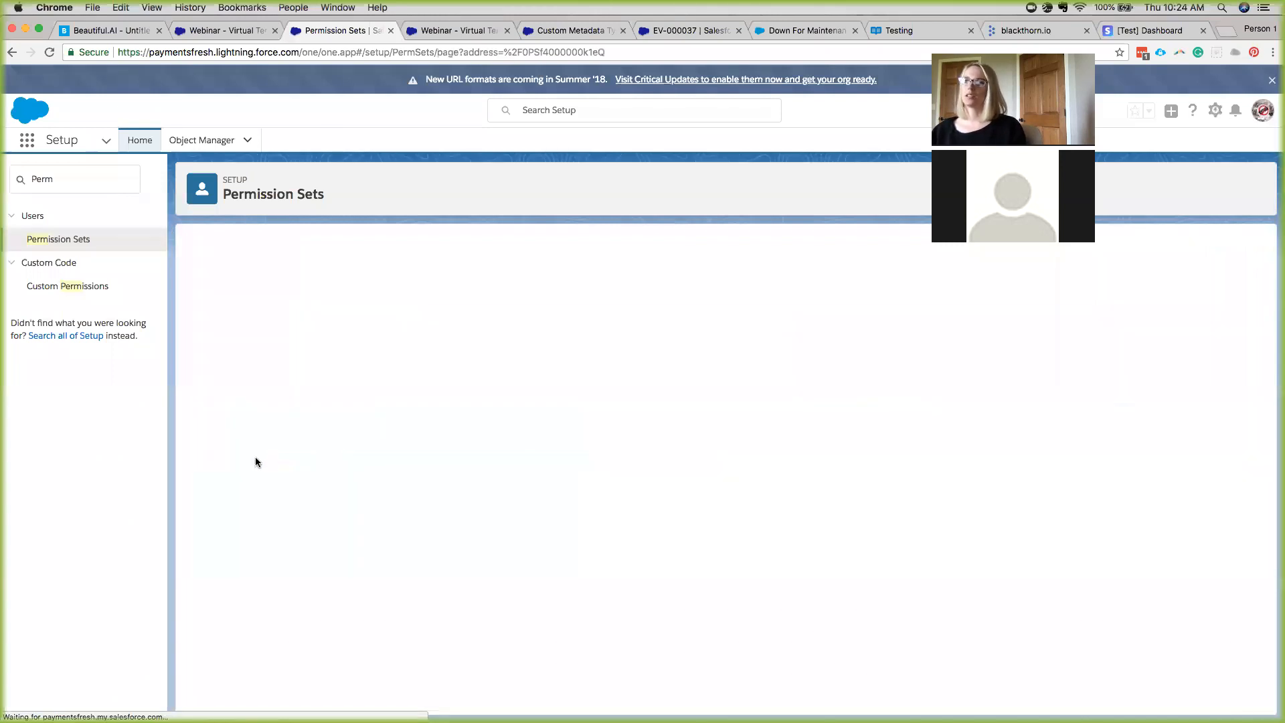
click(432, 476)
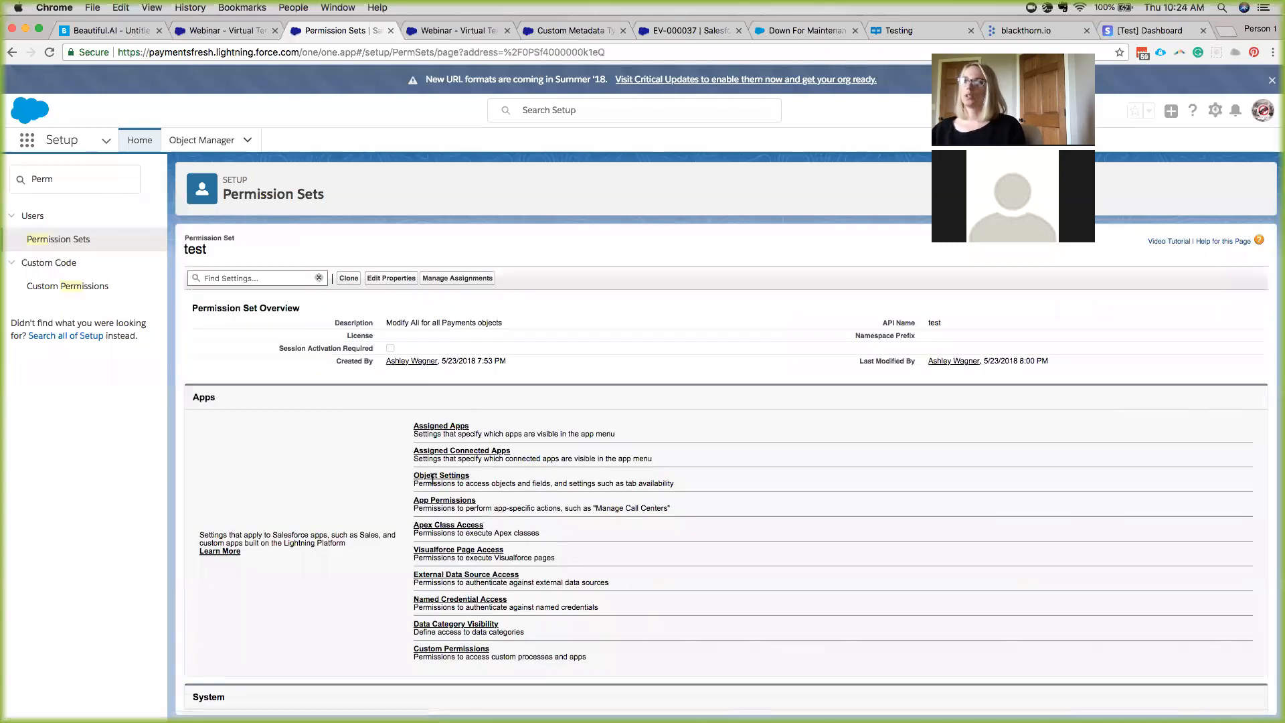
Review the Transactions object permissions, Read through Modify All, and its field permissions.
scroll(431, 482, down, 15)
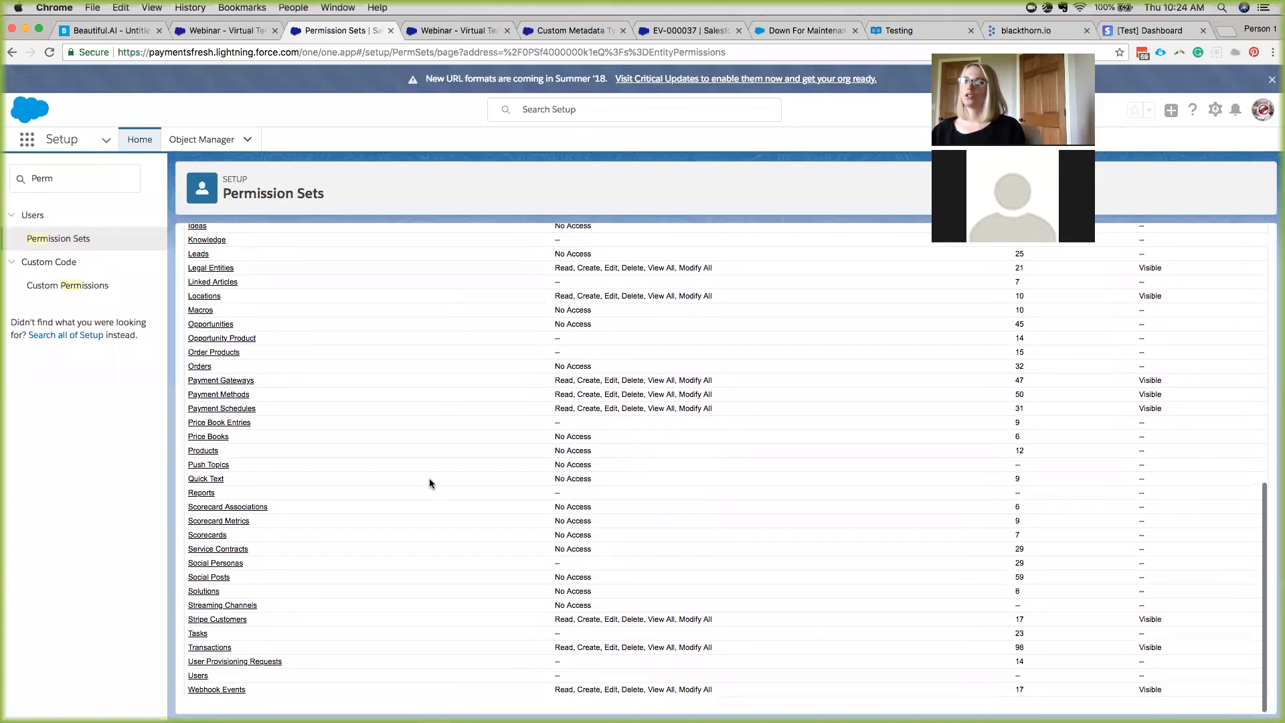
click(224, 661)
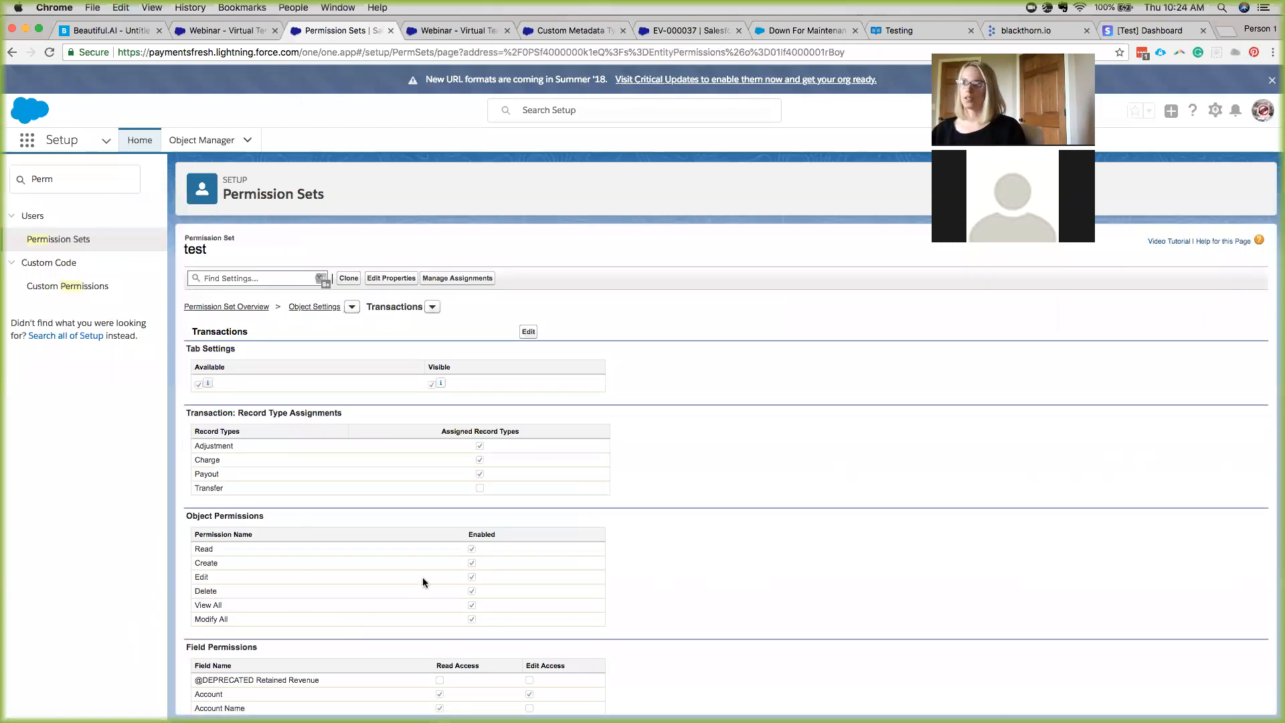
scroll(423, 579, down, 5)
scroll(423, 577, down, 1)
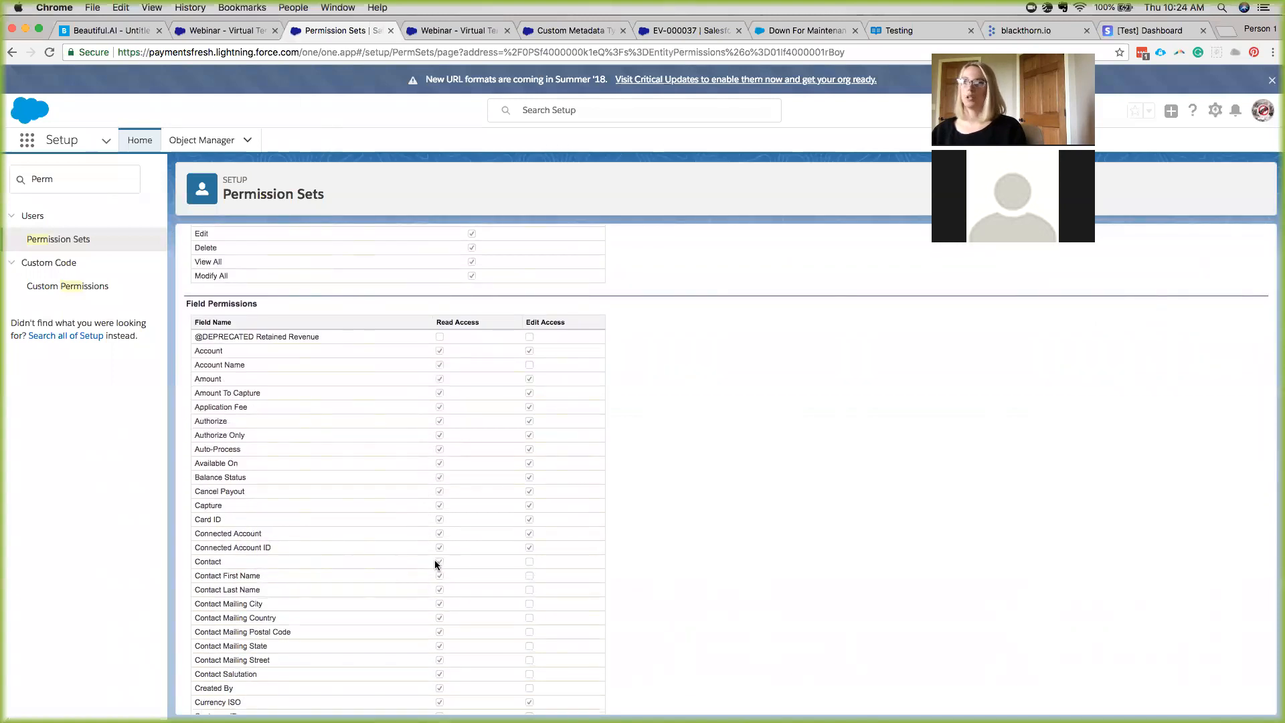
scroll(375, 467, up, 6)
click(70, 179)
Log in as the Standard User from the Users list and open their Prospecting-stage webinar opportunity.
text(user)
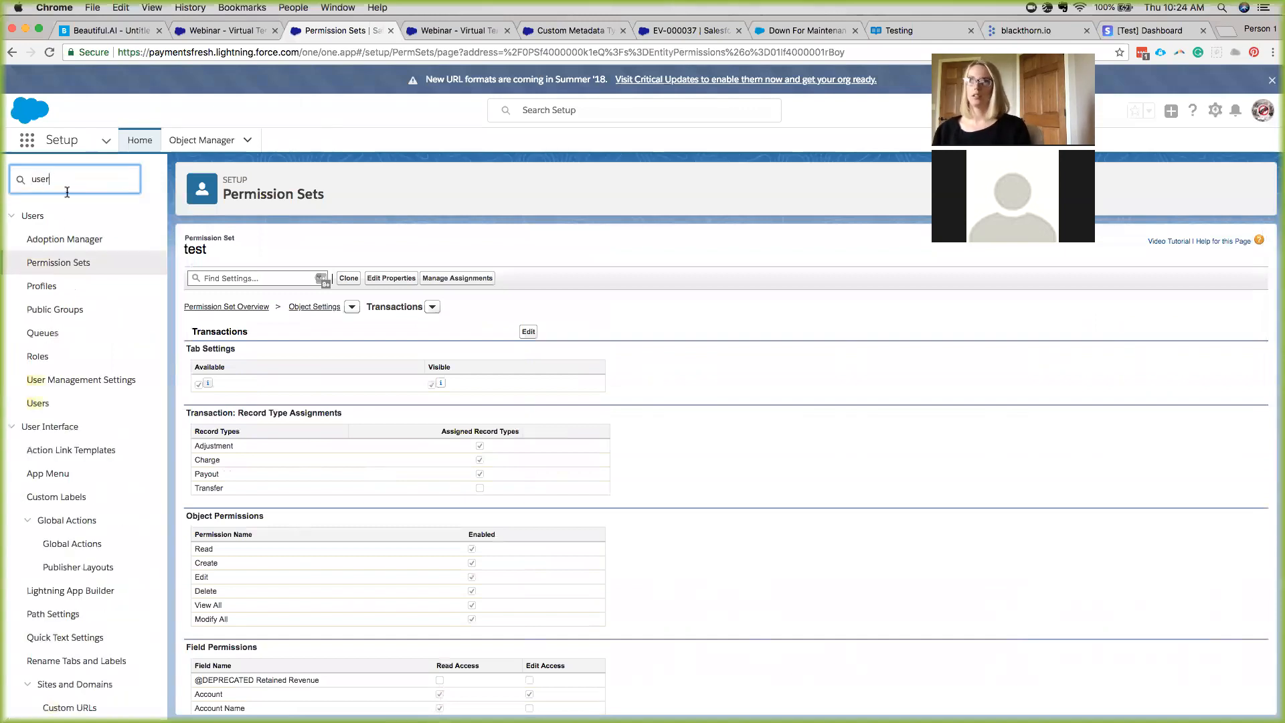
click(42, 402)
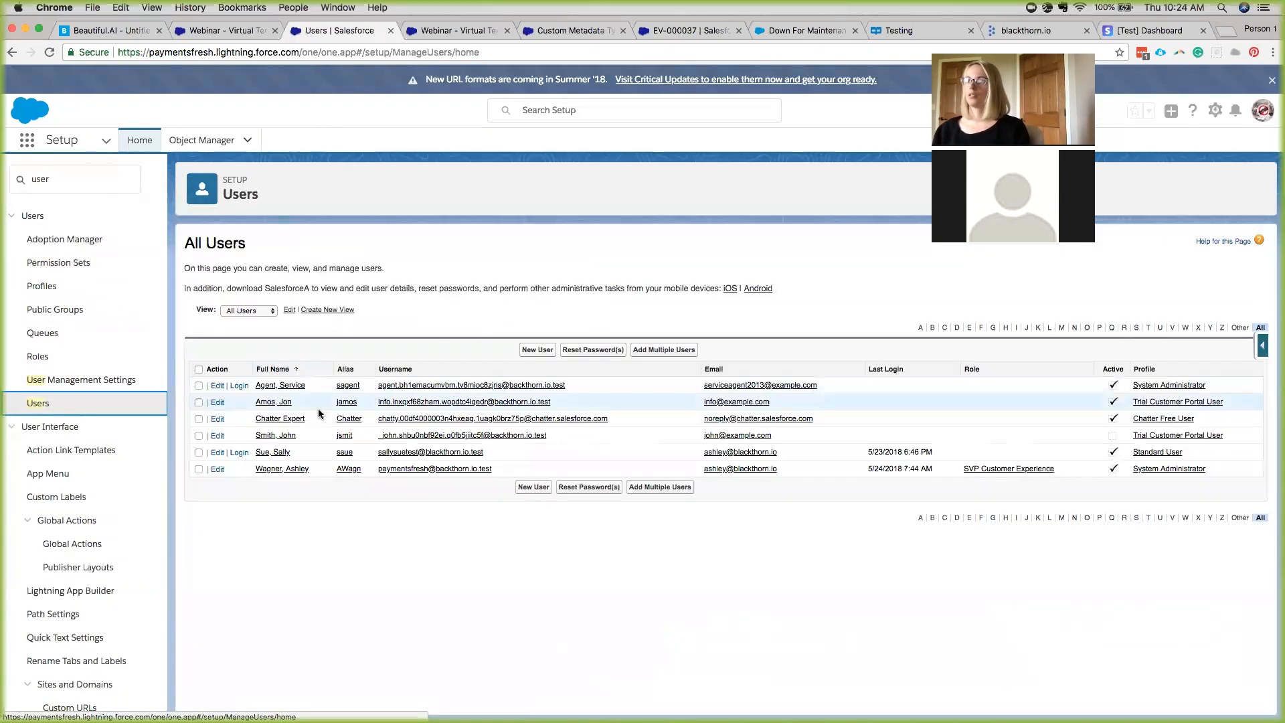
click(239, 452)
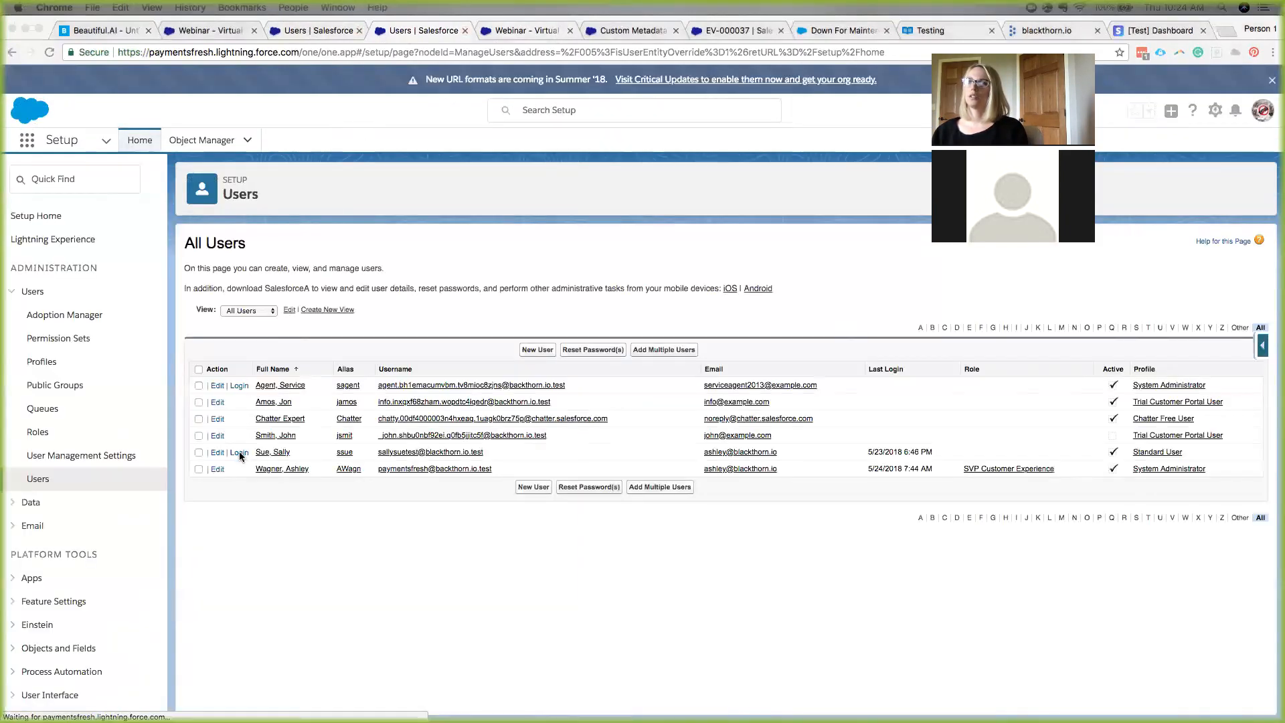
click(240, 453)
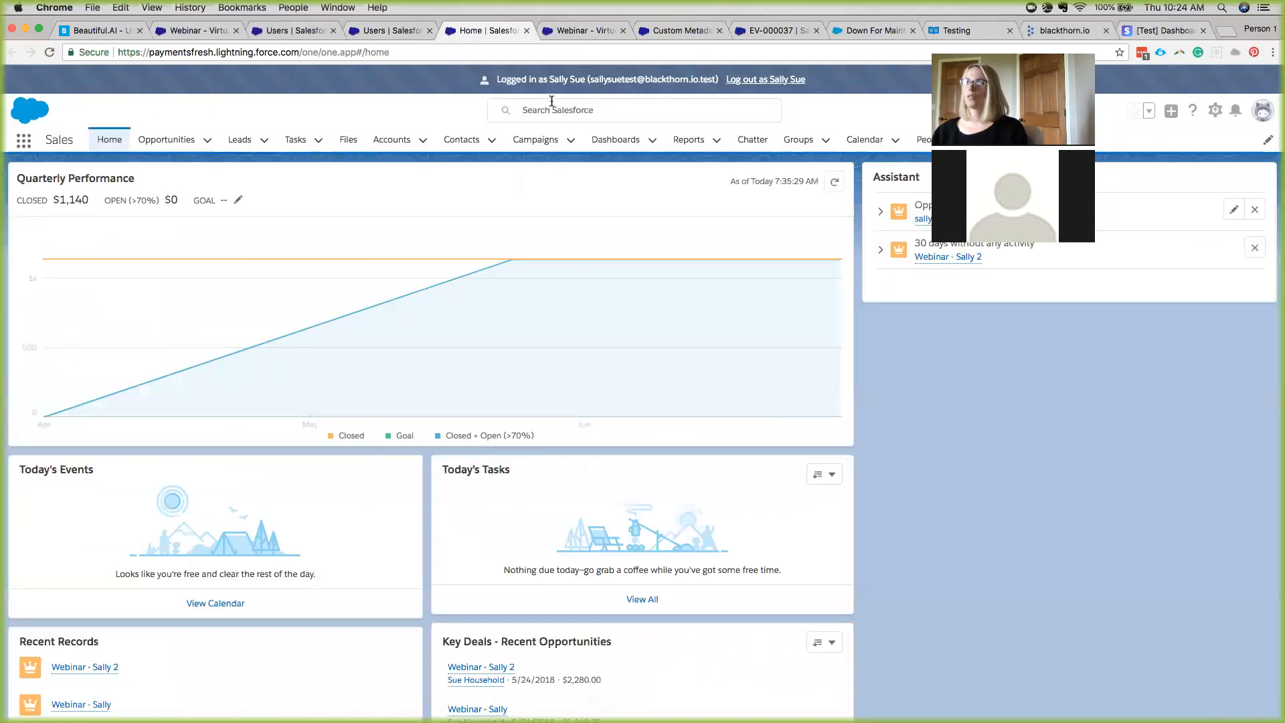
click(175, 141)
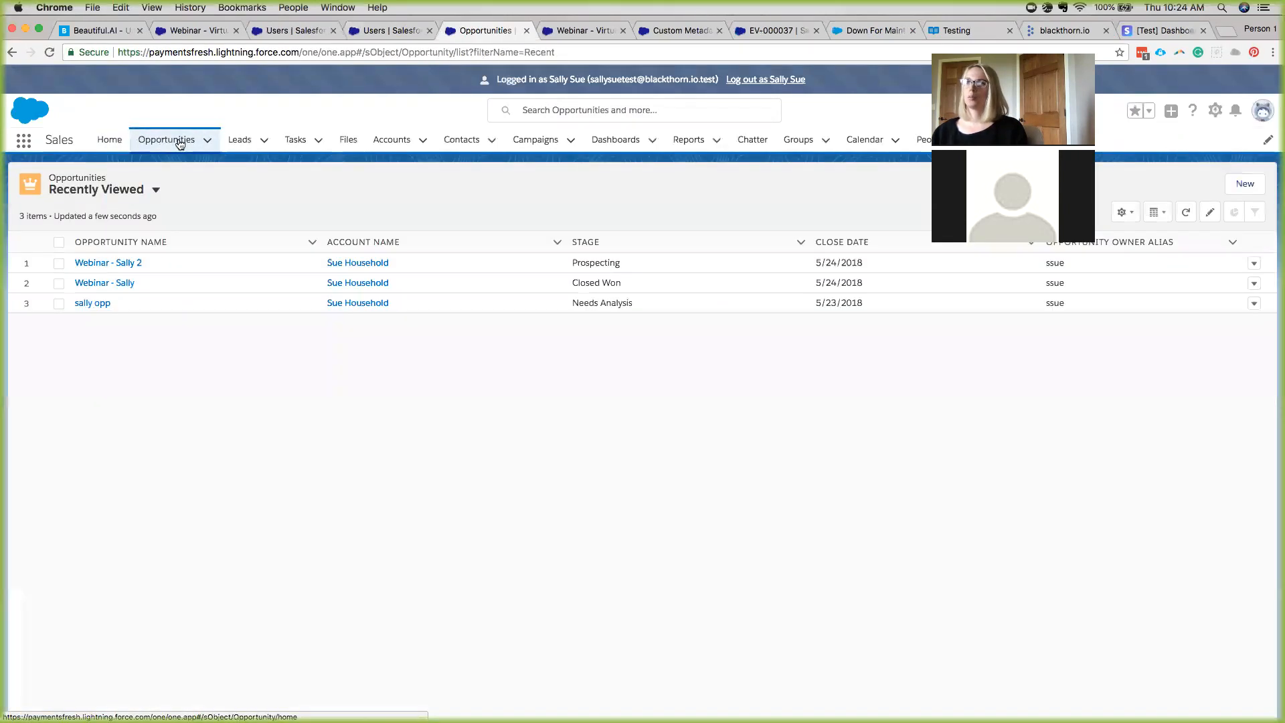
click(104, 266)
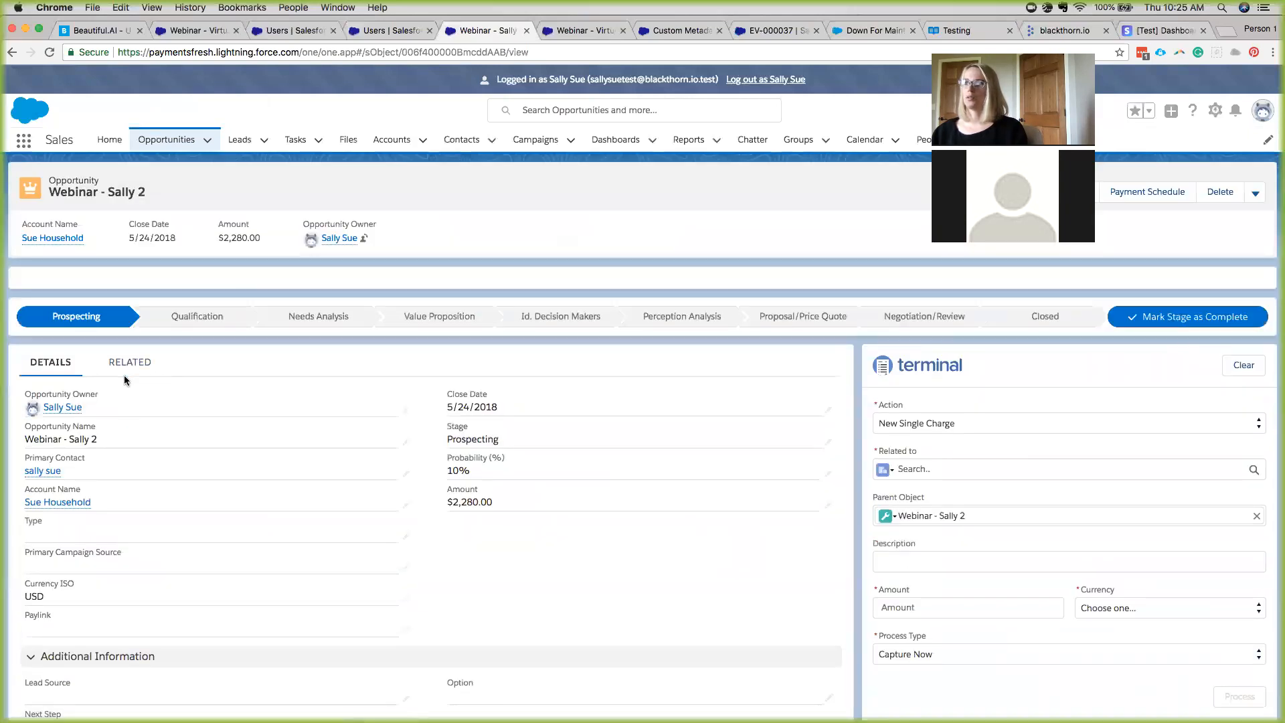
Select the contact's first saved card as the payment method in the terminal panel.
scroll(130, 376, down, 2)
click(129, 287)
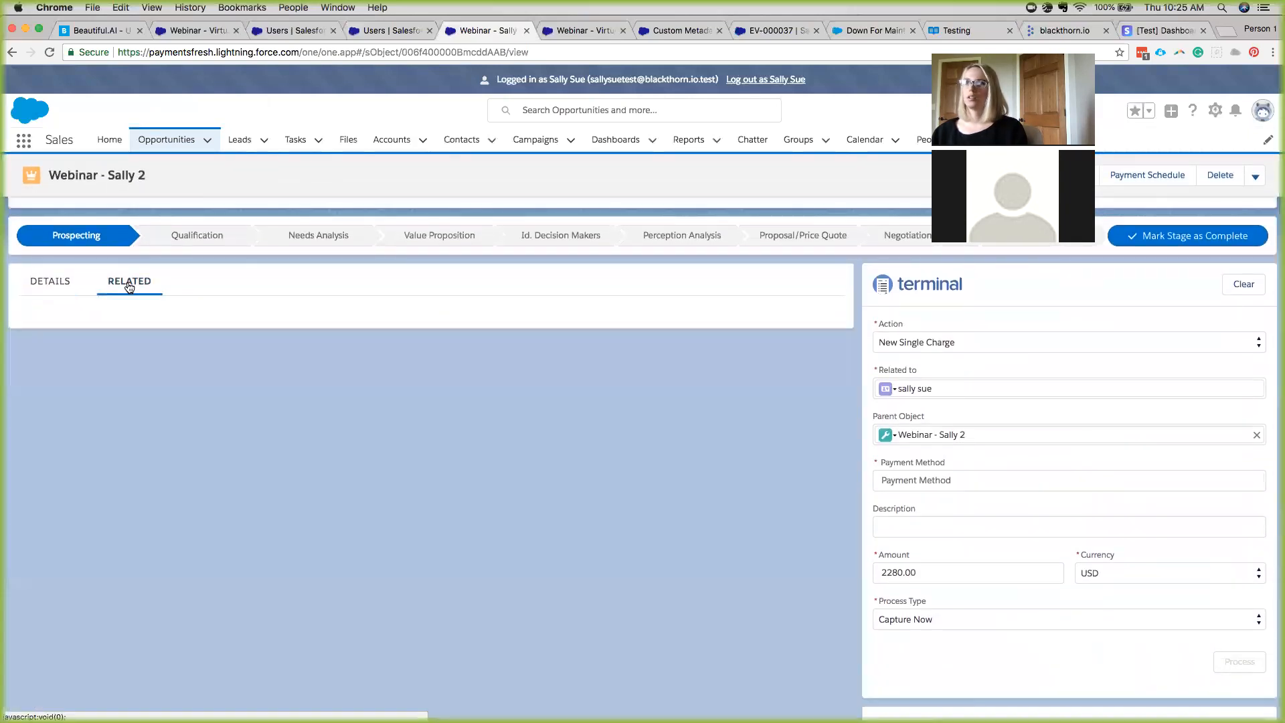
click(54, 292)
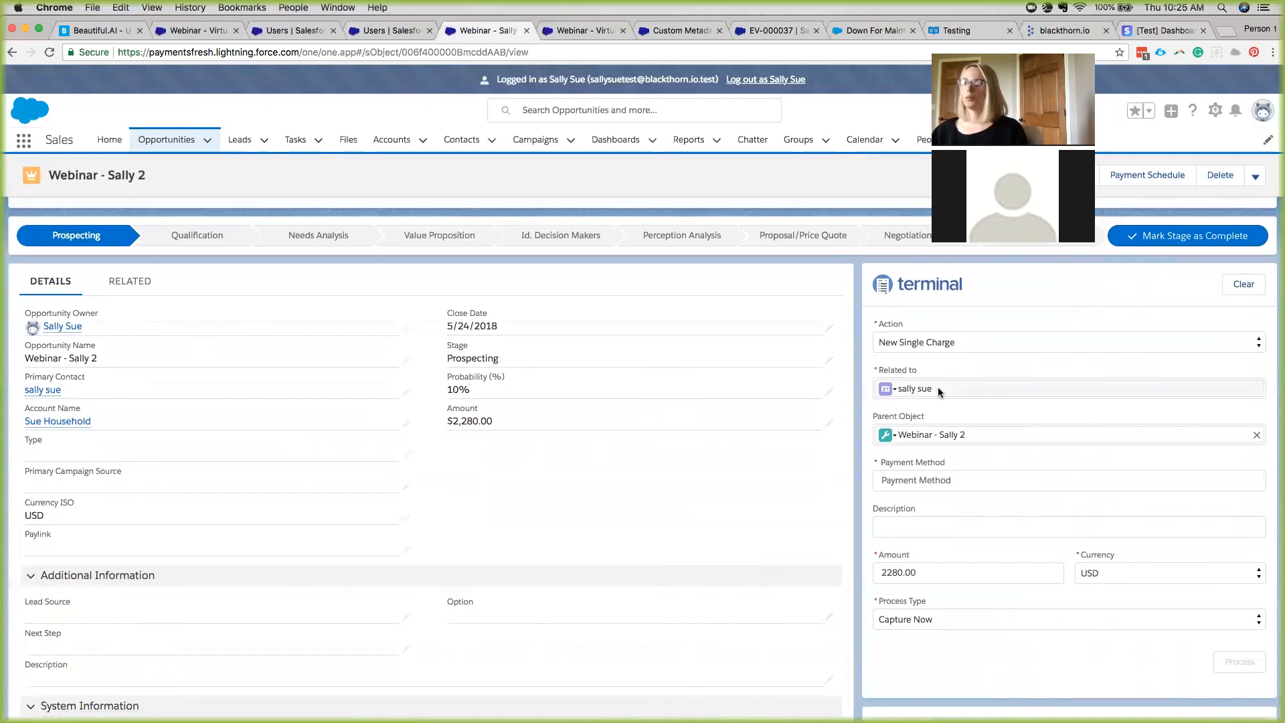
click(932, 482)
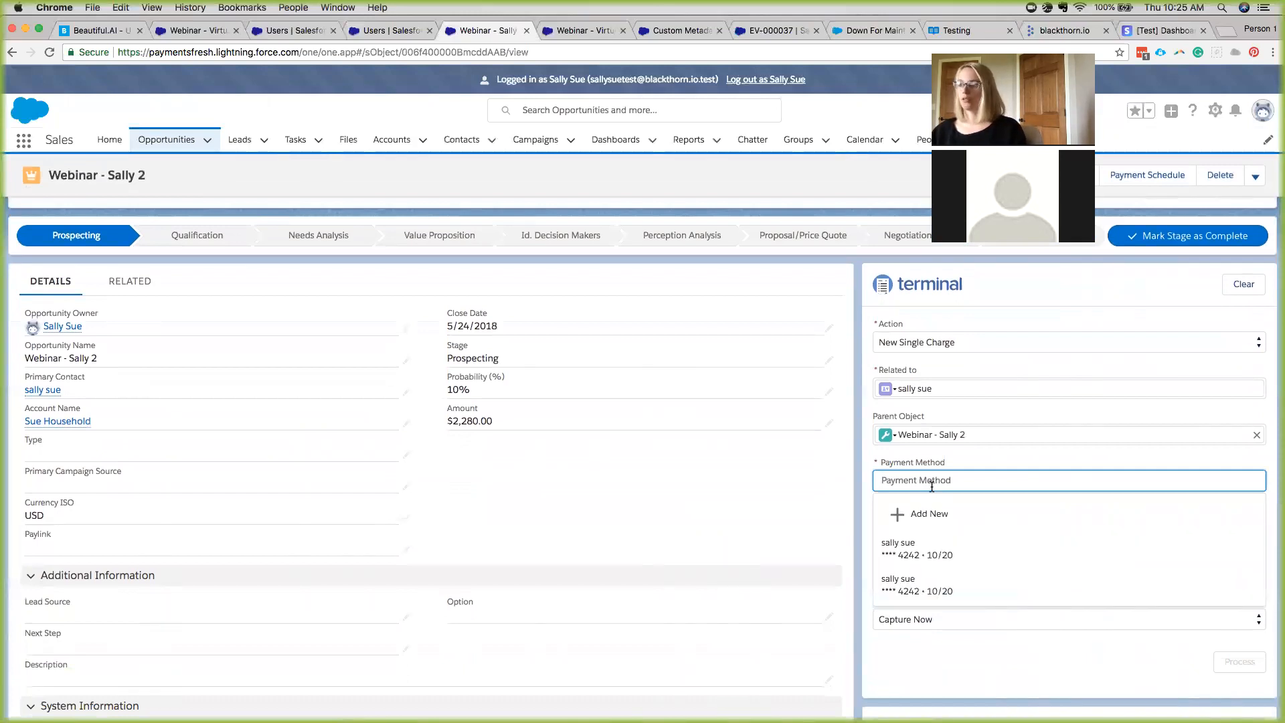
click(933, 553)
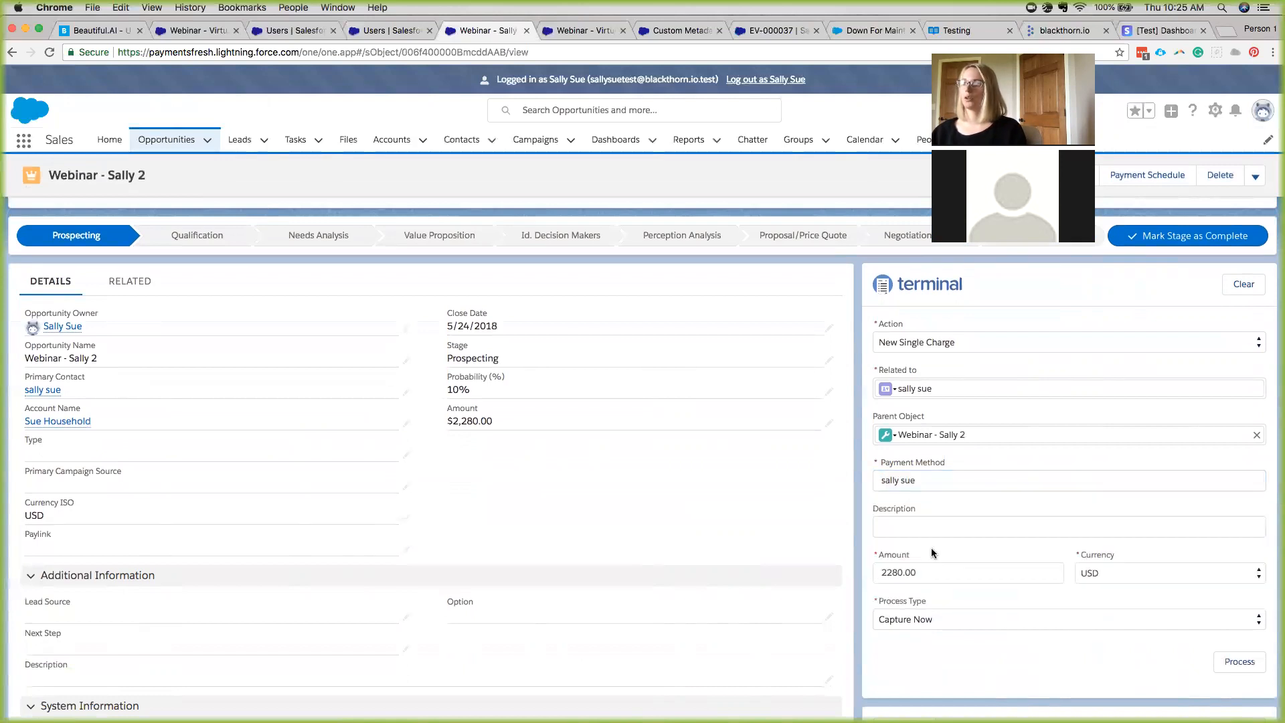
Charge 2,280.00 USD with description 'test' and open the resulting transaction TR-000067.
click(910, 529)
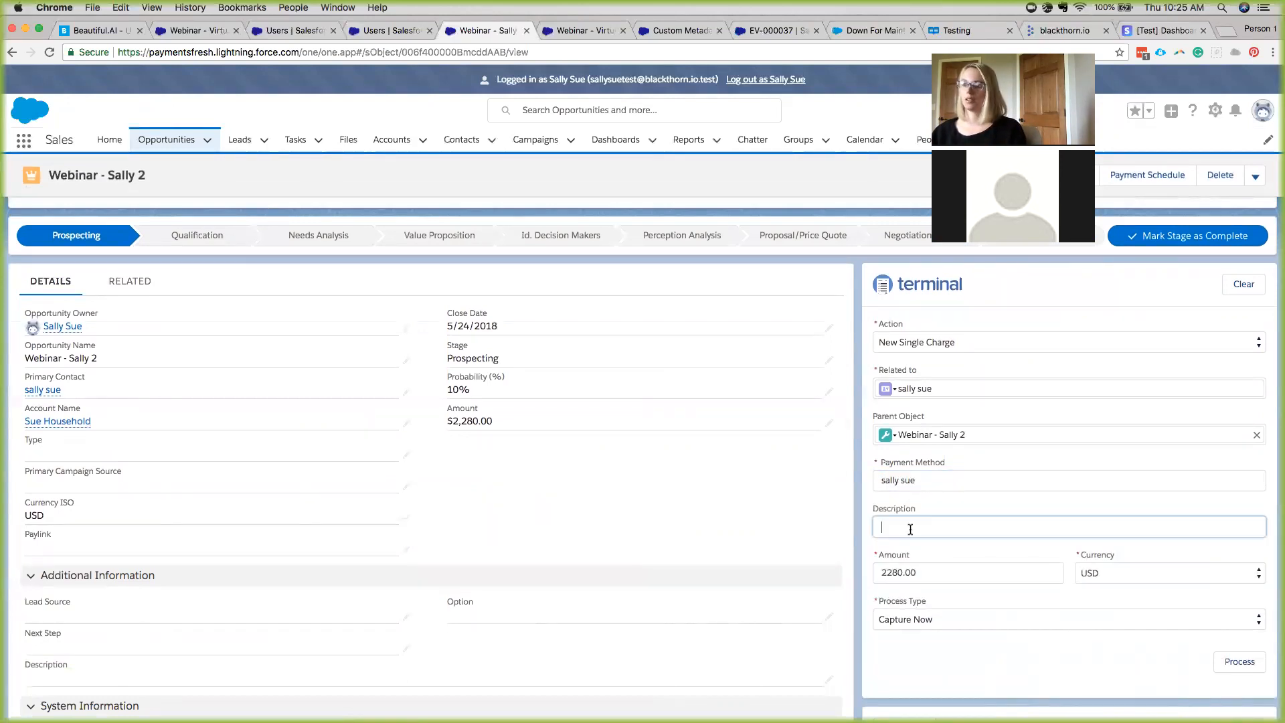
text(test)
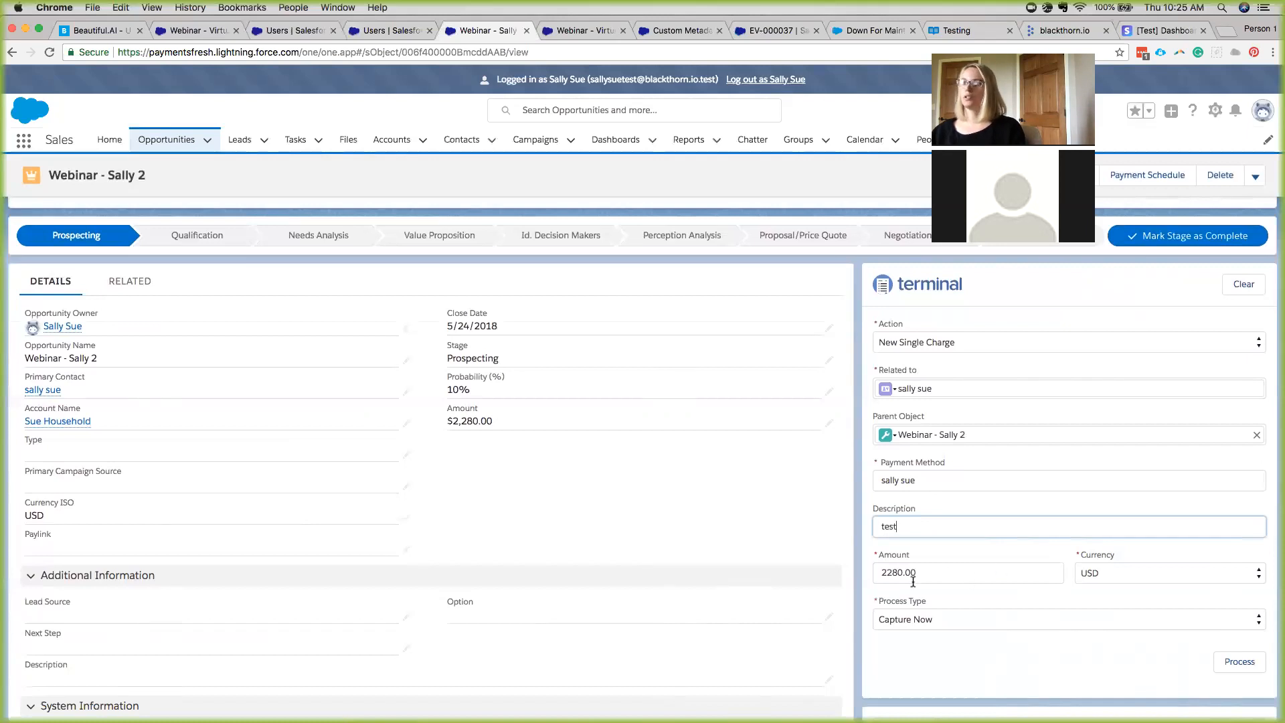
click(1239, 662)
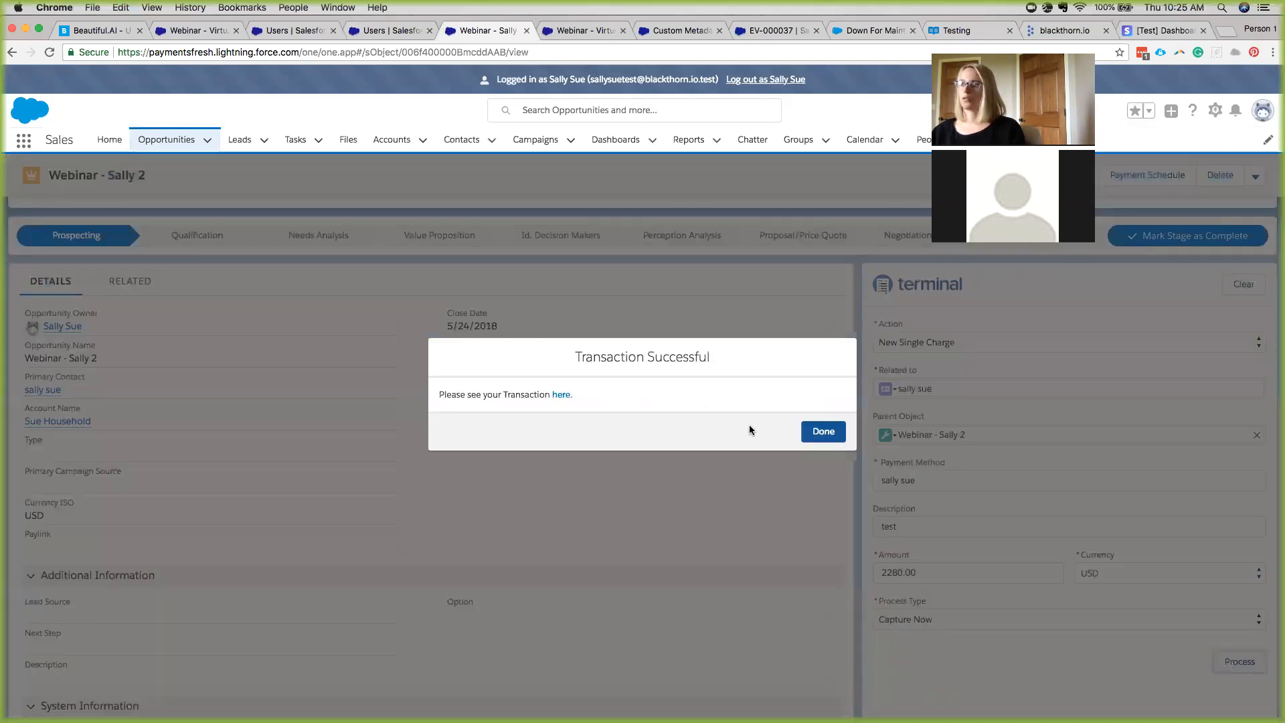
click(561, 394)
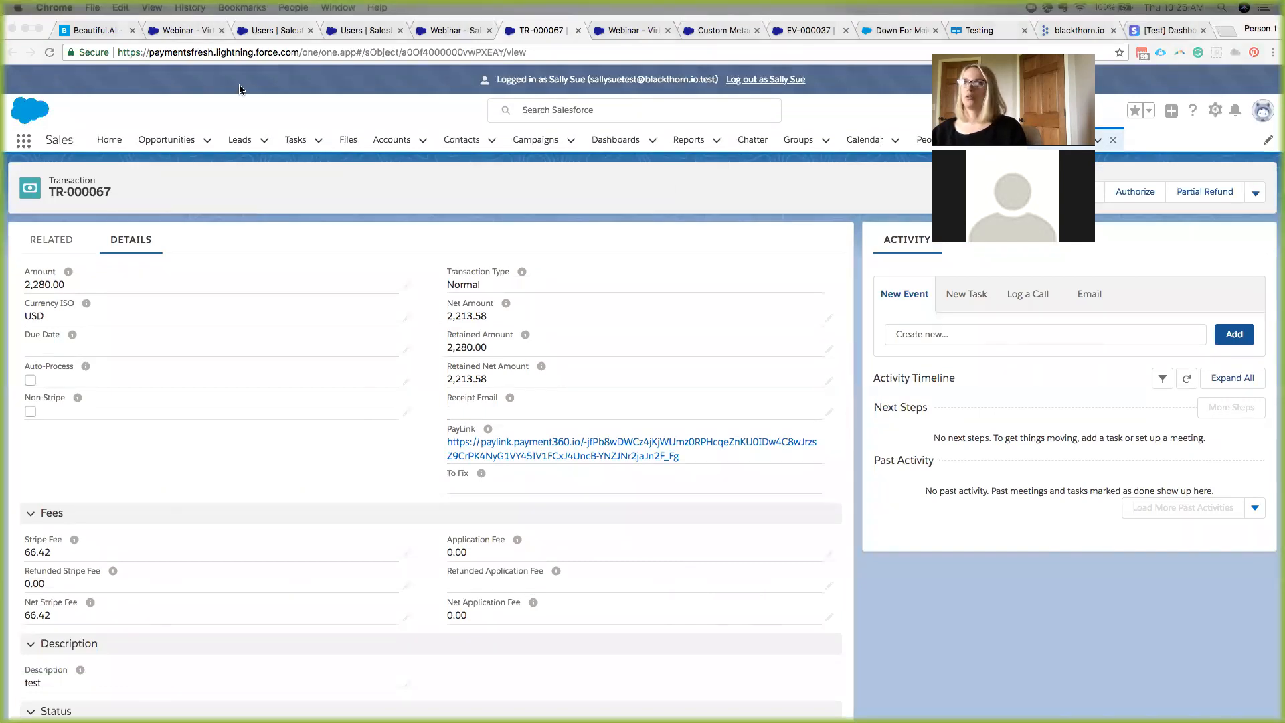
click(201, 31)
Close the six leftover test-user tabs, merge the Salesforce window back, and close the login page.
click(311, 30)
click(310, 31)
click(310, 31)
click(310, 31)
click(311, 30)
click(310, 31)
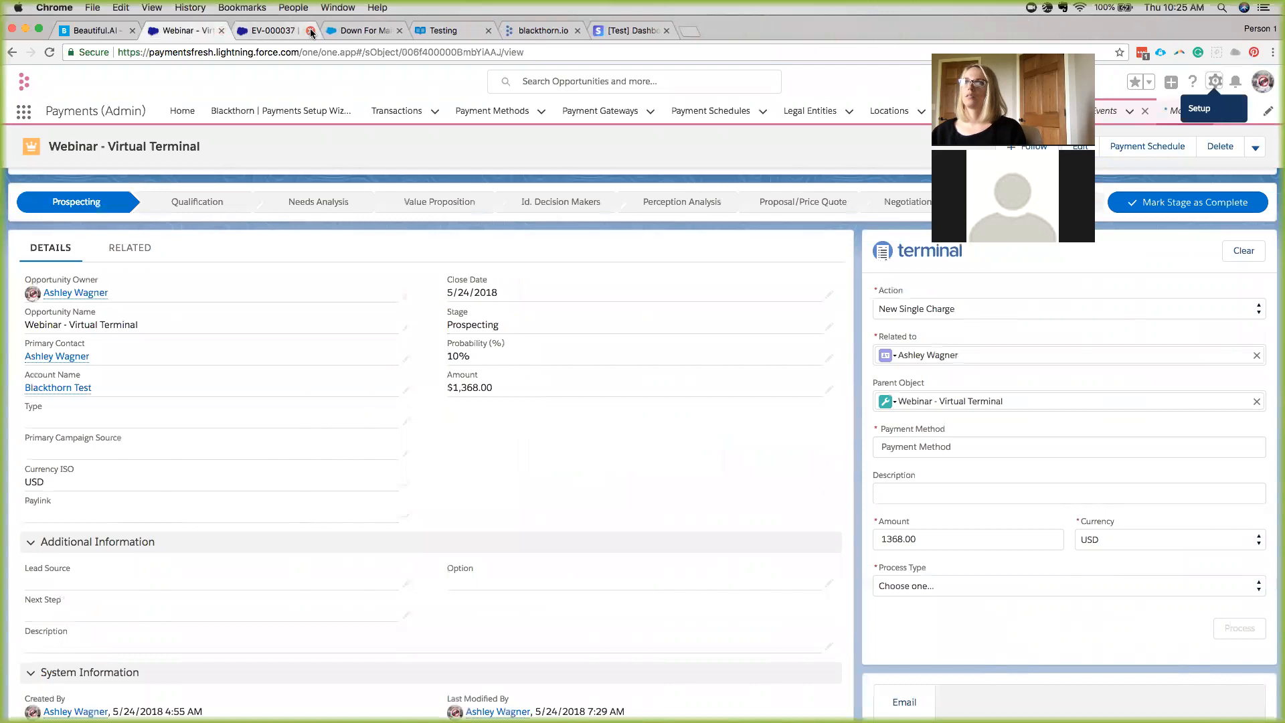
click(311, 31)
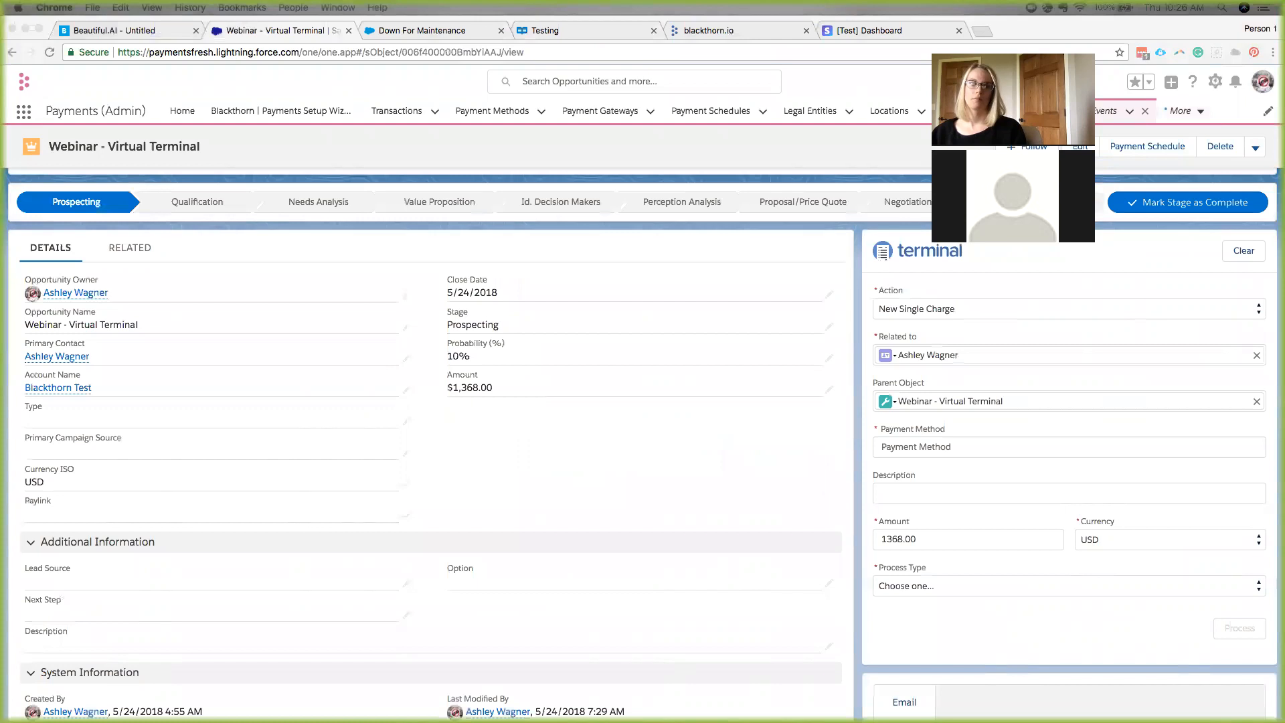
drag(105, 5, 278, 25)
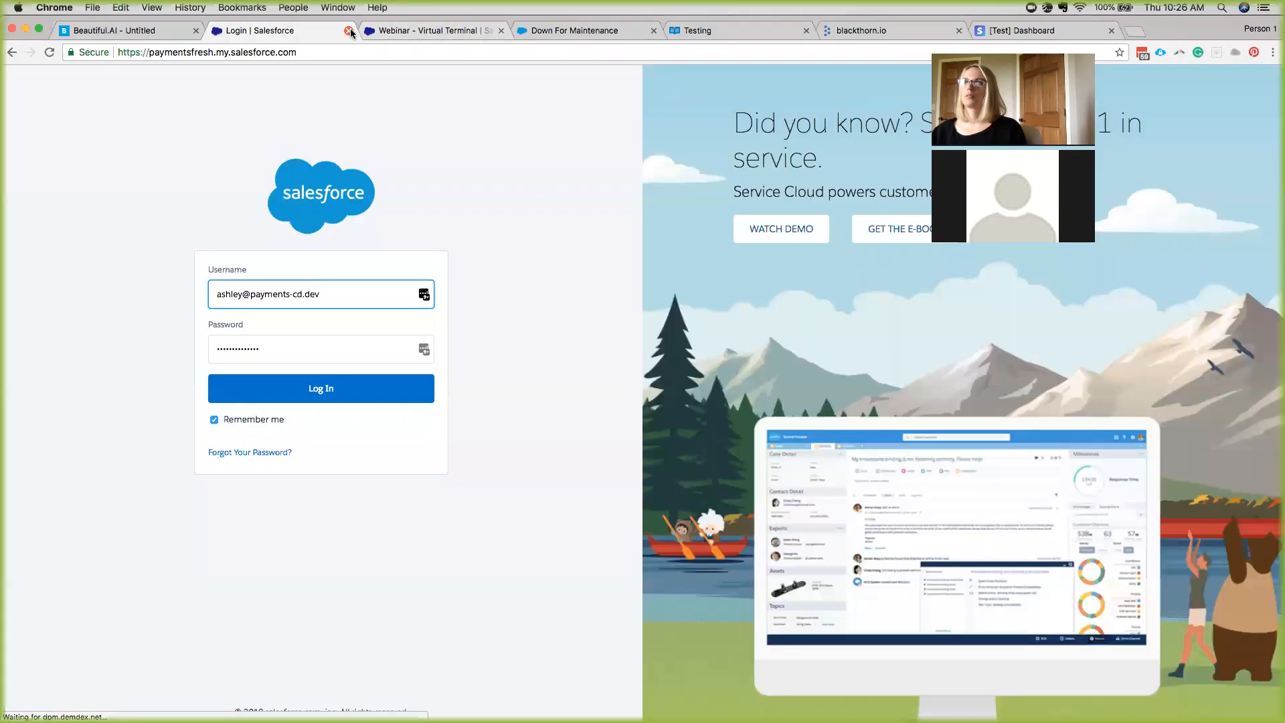
click(349, 30)
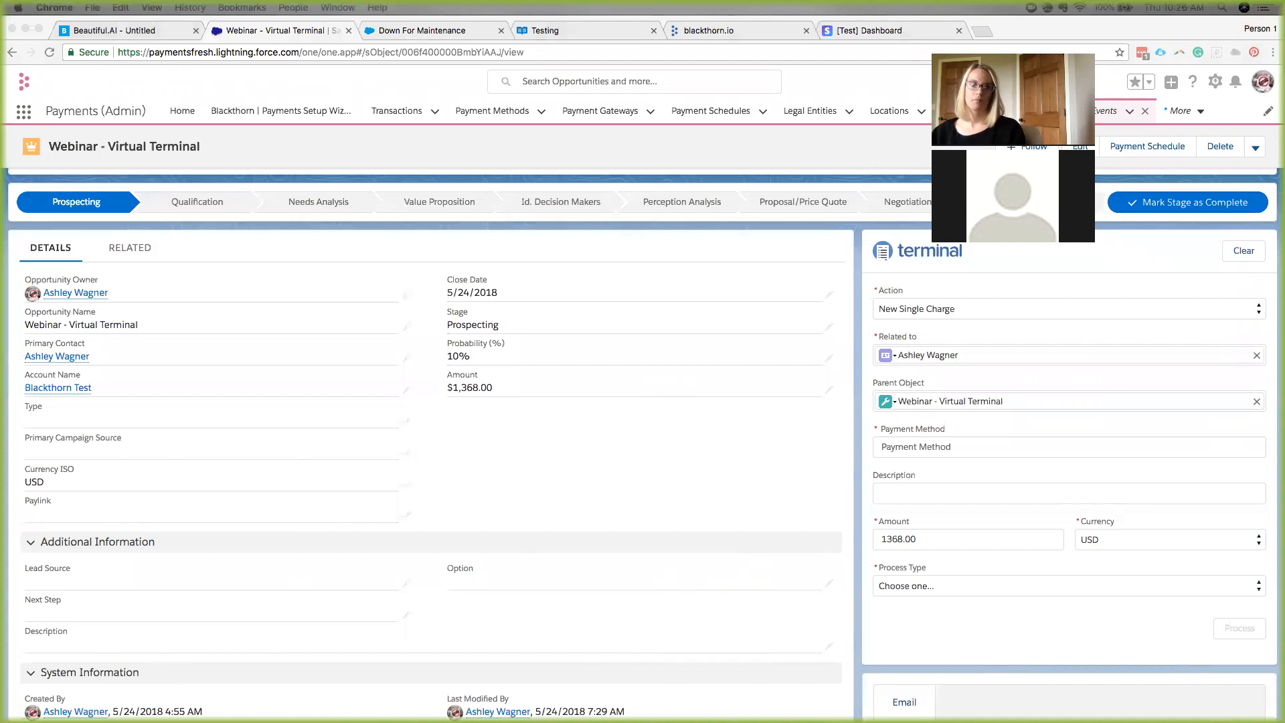
From the Webinar - Payment Schedule V2 opportunity, go to Payment Schedules and start a new one.
drag(189, 30, 215, 36)
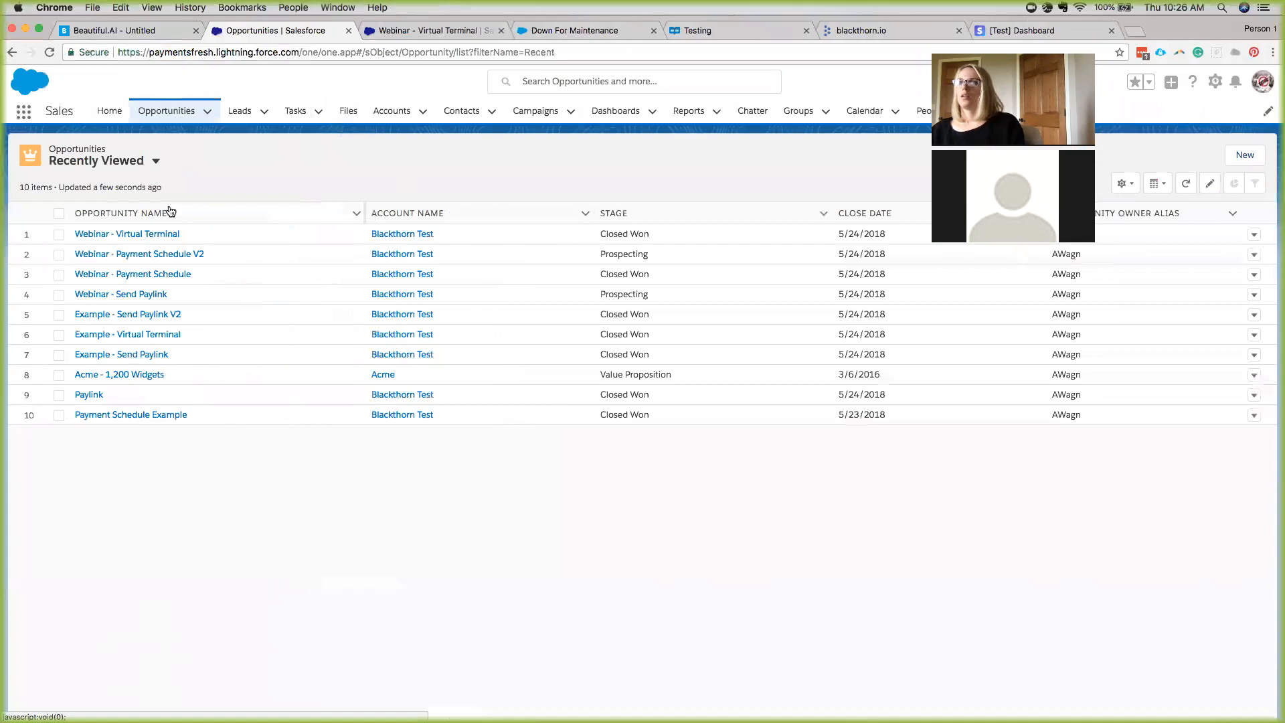
click(169, 256)
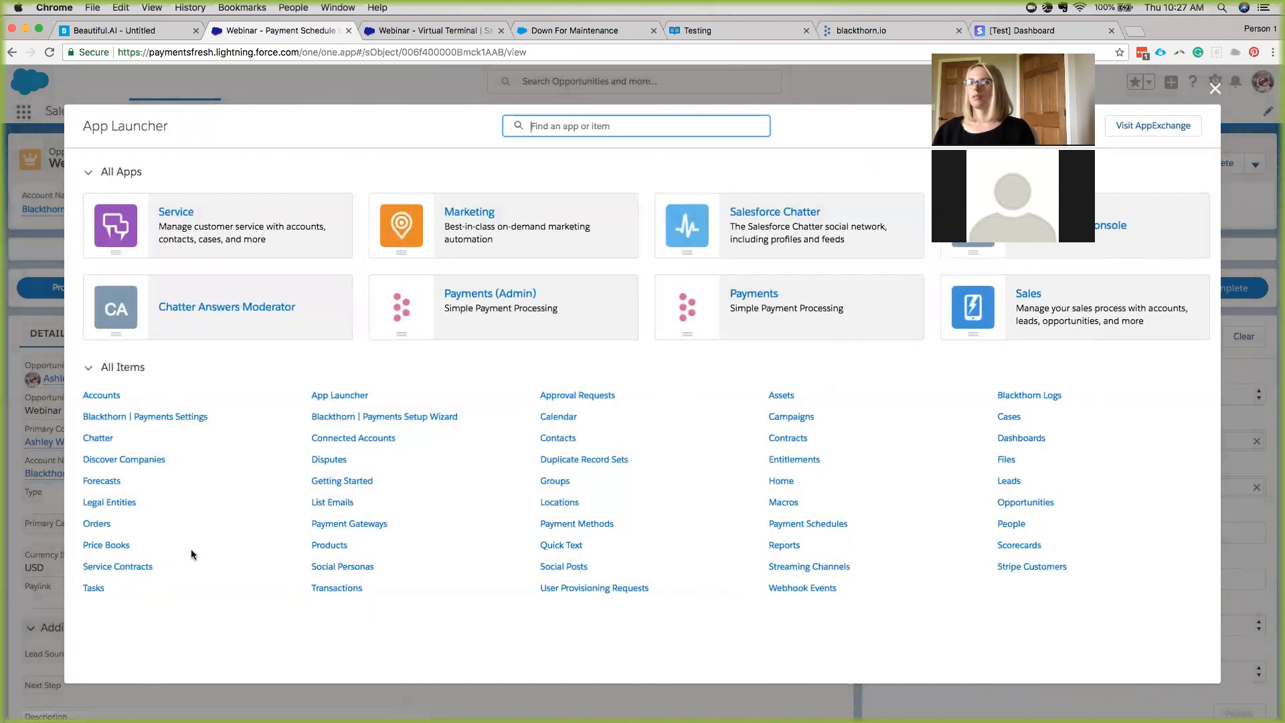
click(808, 525)
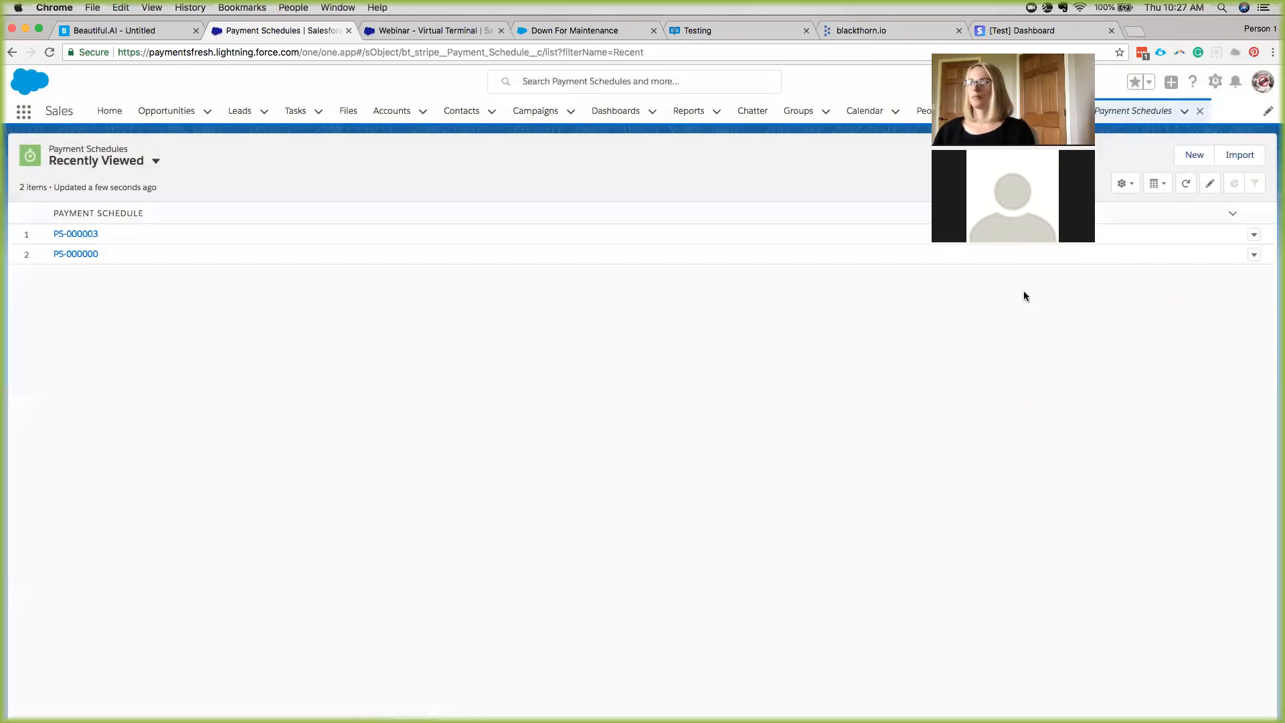
click(1185, 157)
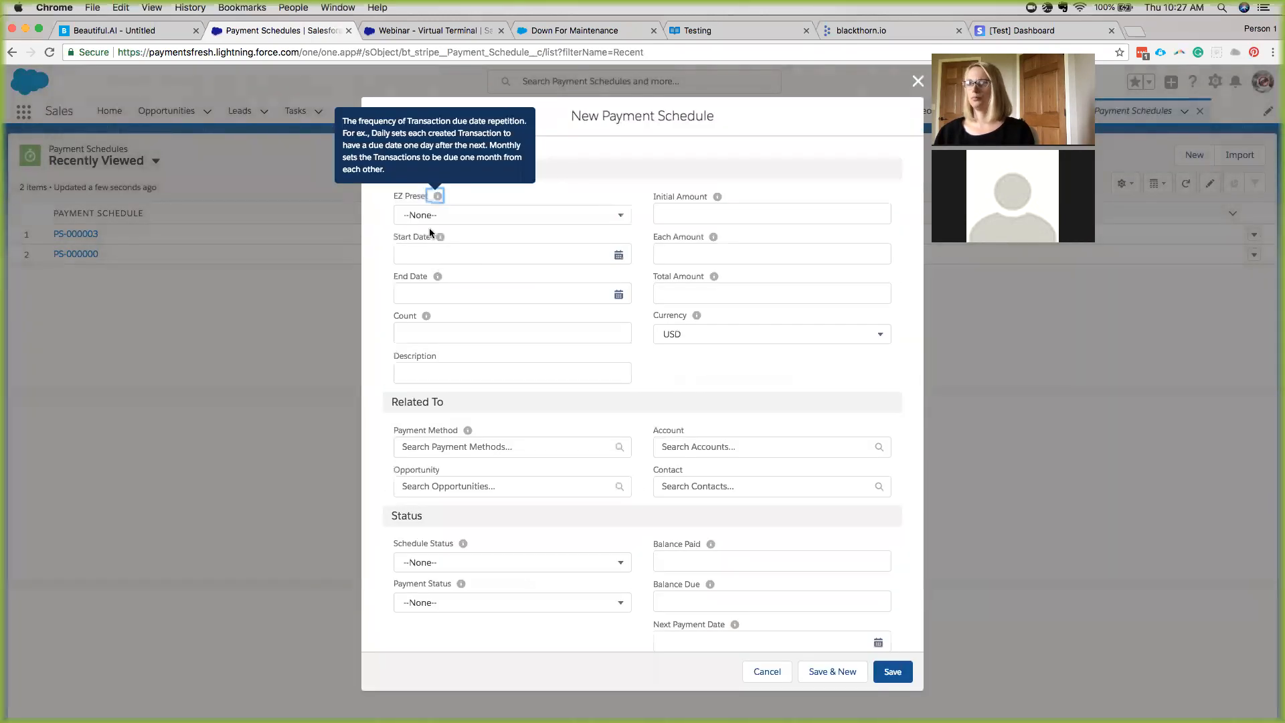
Set EZ Preset to Monthly, Start Date 5/24/2018, Count 12 and Each Amount 100.
click(428, 215)
click(432, 335)
click(434, 253)
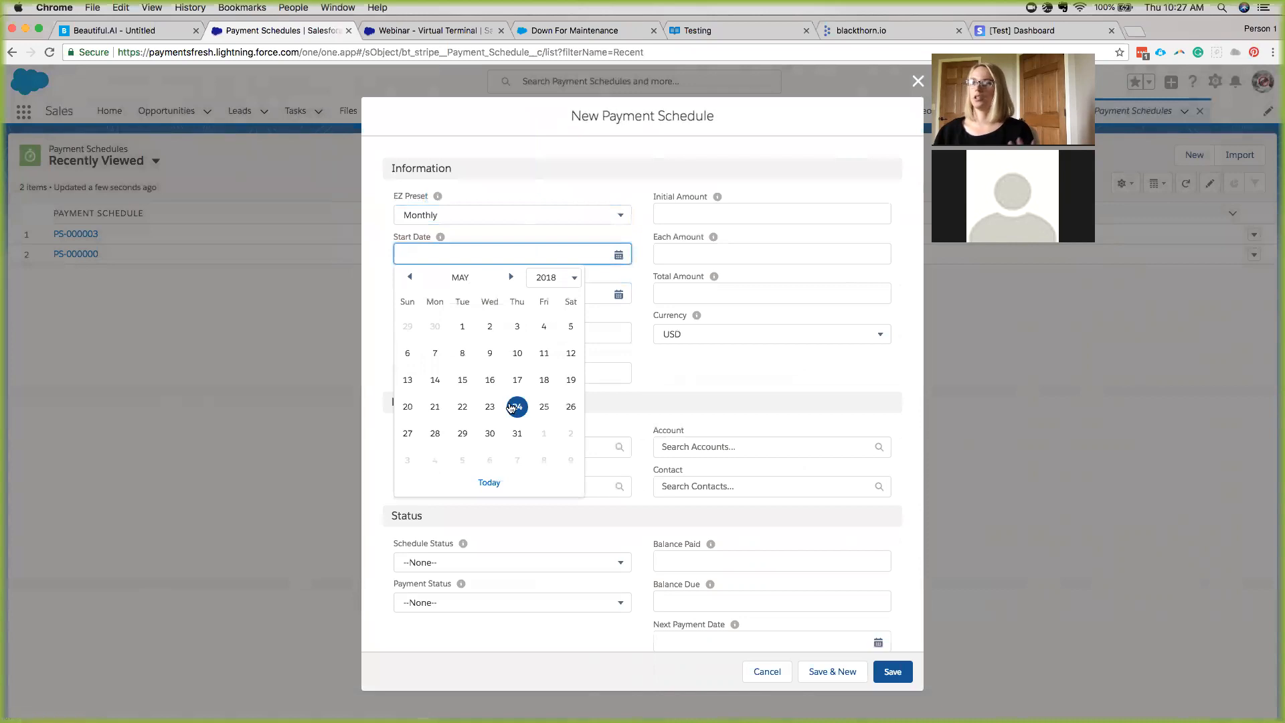
click(516, 410)
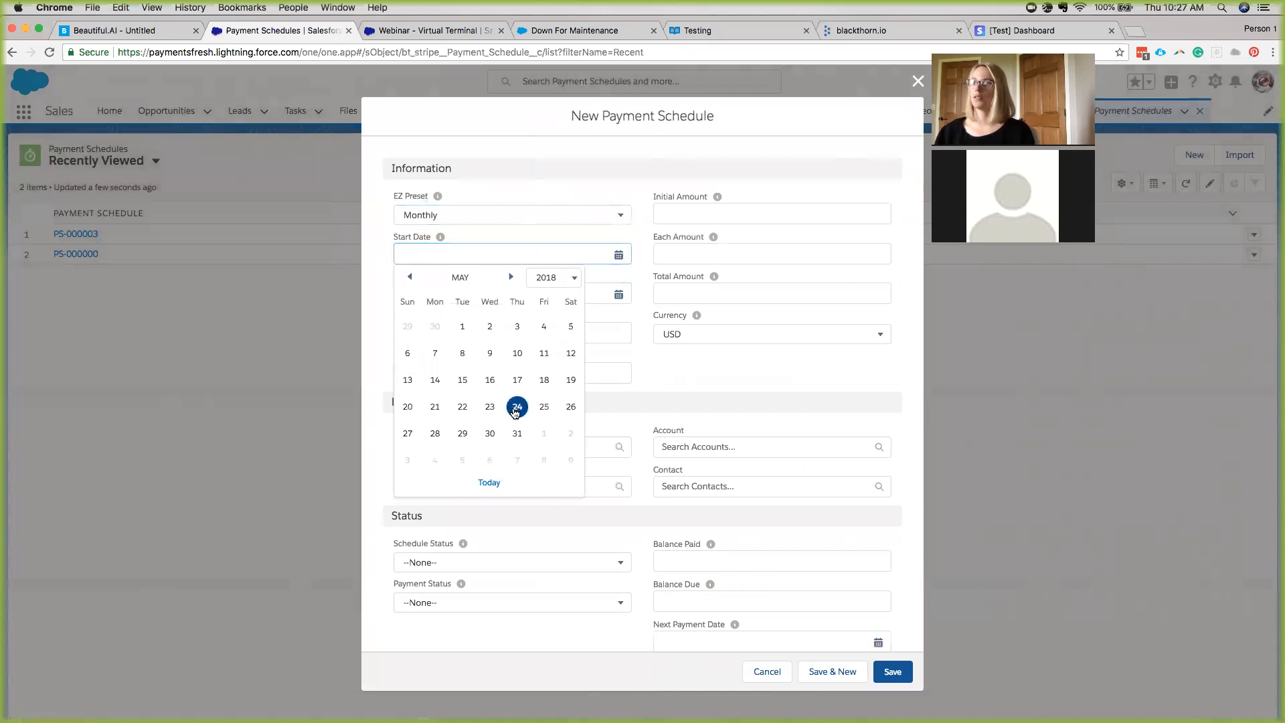
click(433, 329)
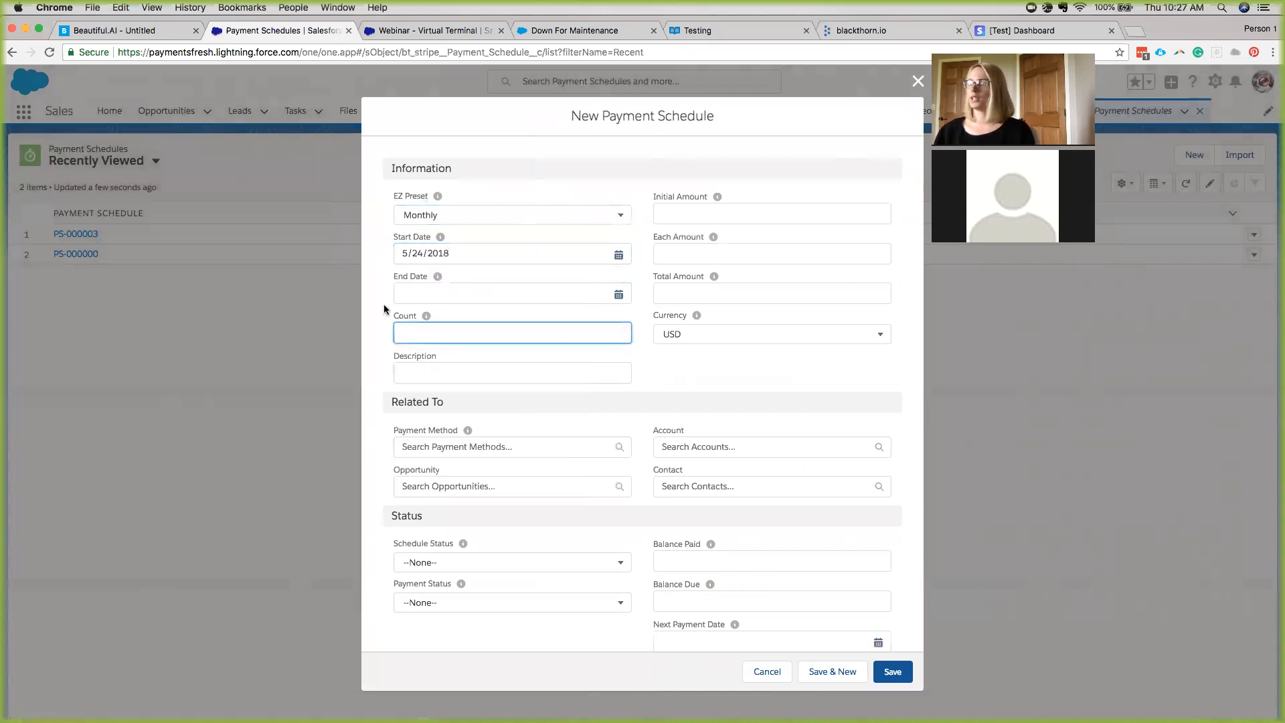
text(12)
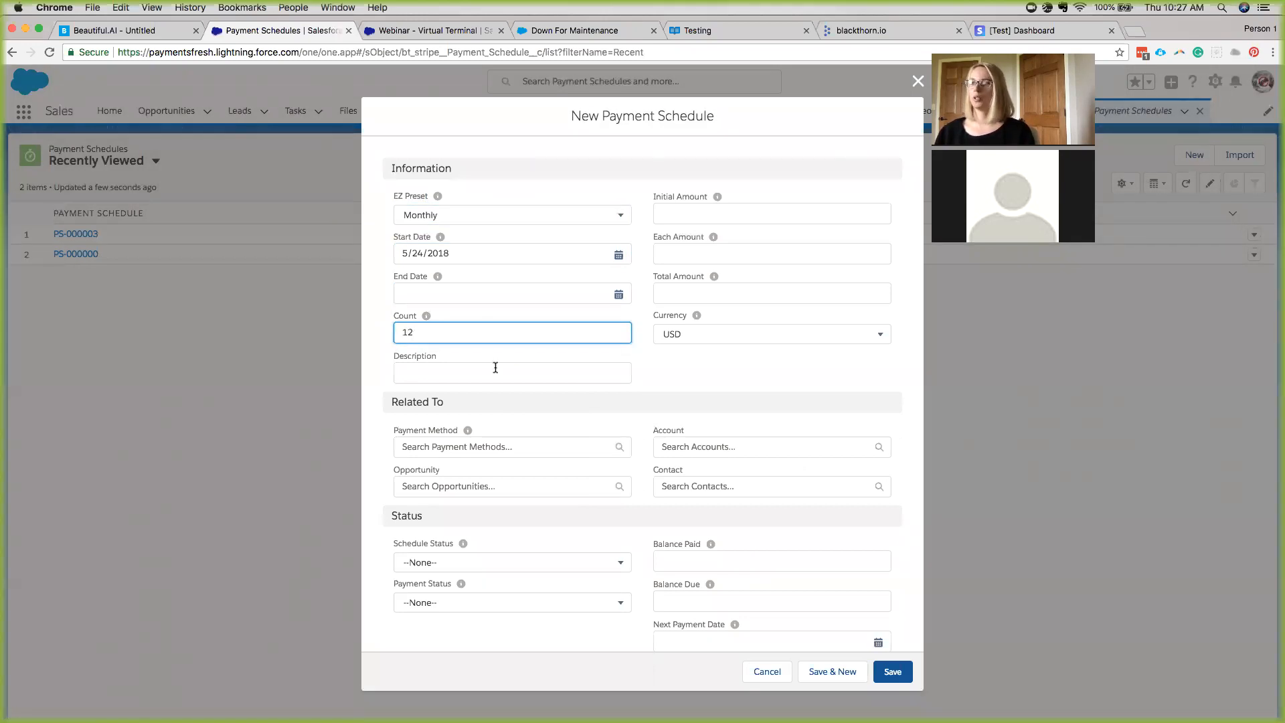
click(715, 250)
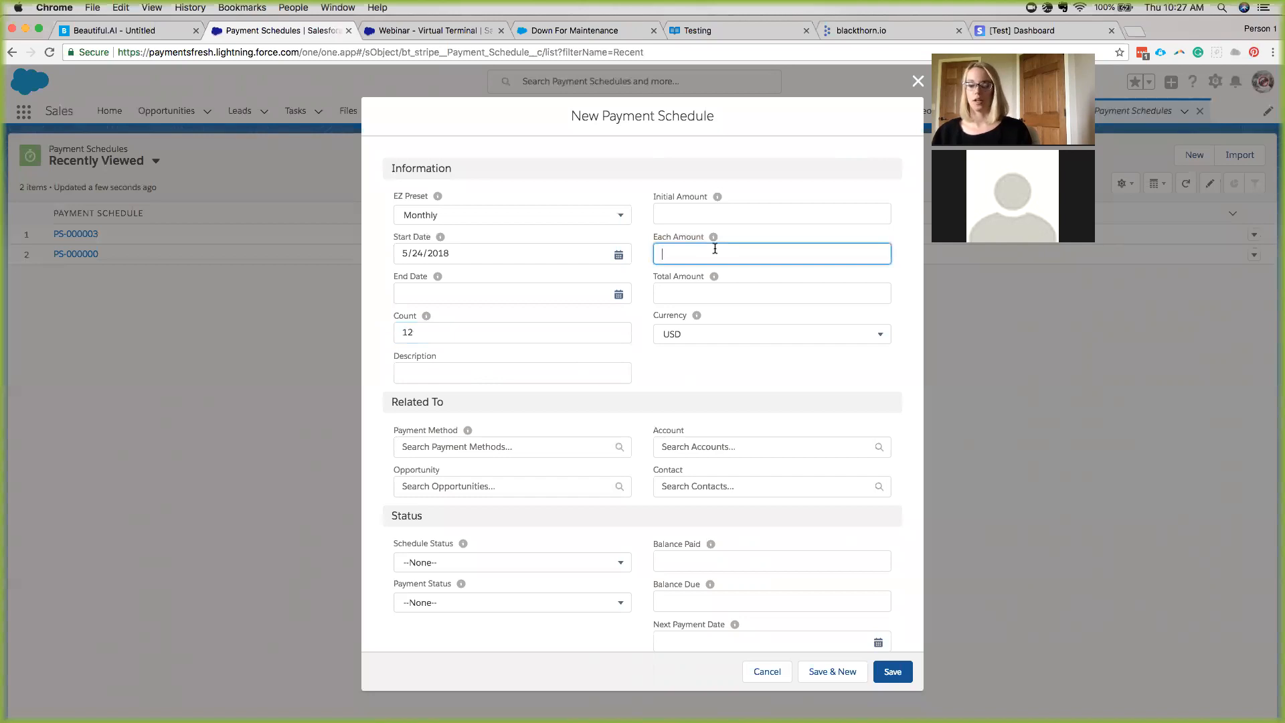
text(100)
click(693, 390)
Set Schedule Status to Generate and save the payment schedule.
scroll(577, 358, down, 2)
click(443, 493)
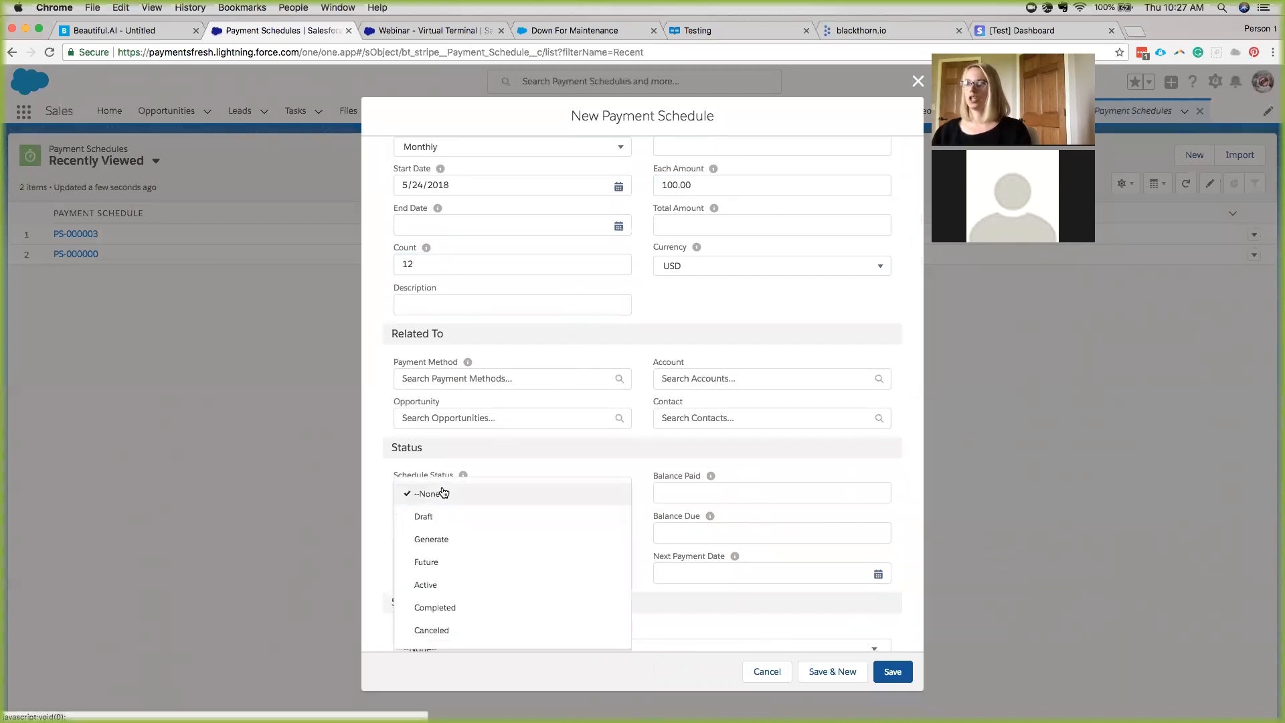
click(440, 545)
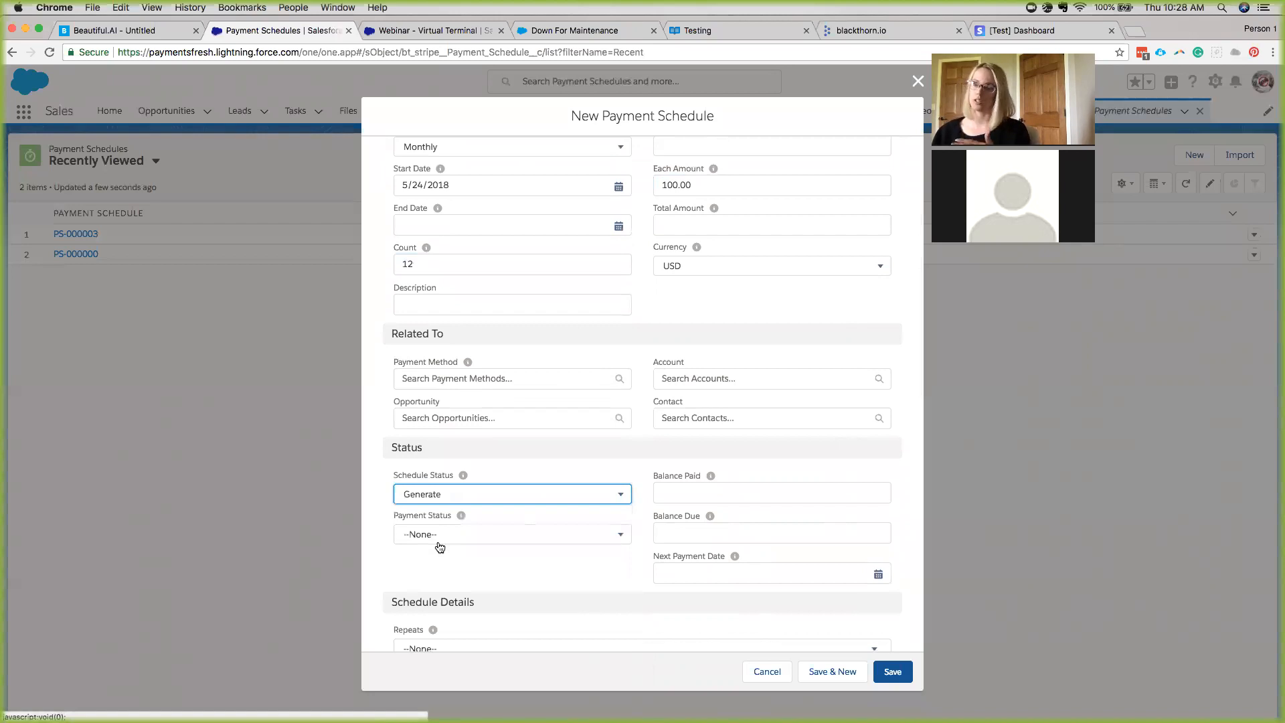
scroll(439, 546, down, 10)
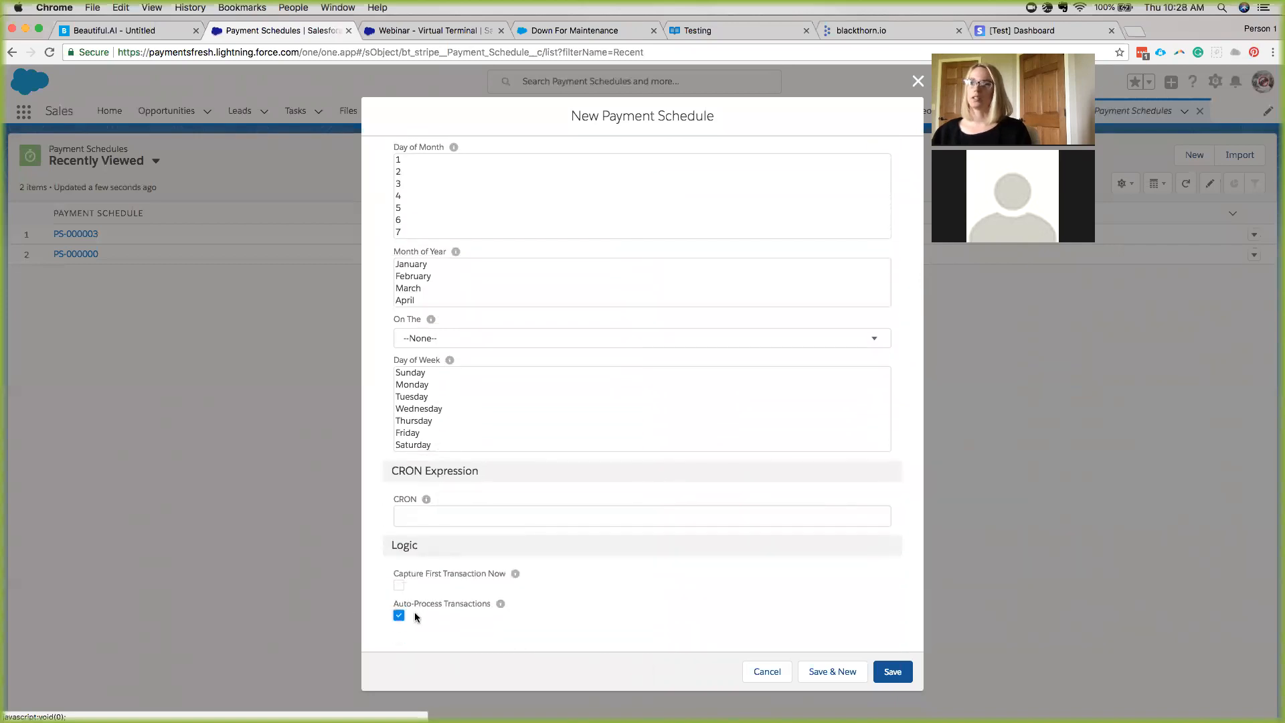
scroll(459, 610, up, 10)
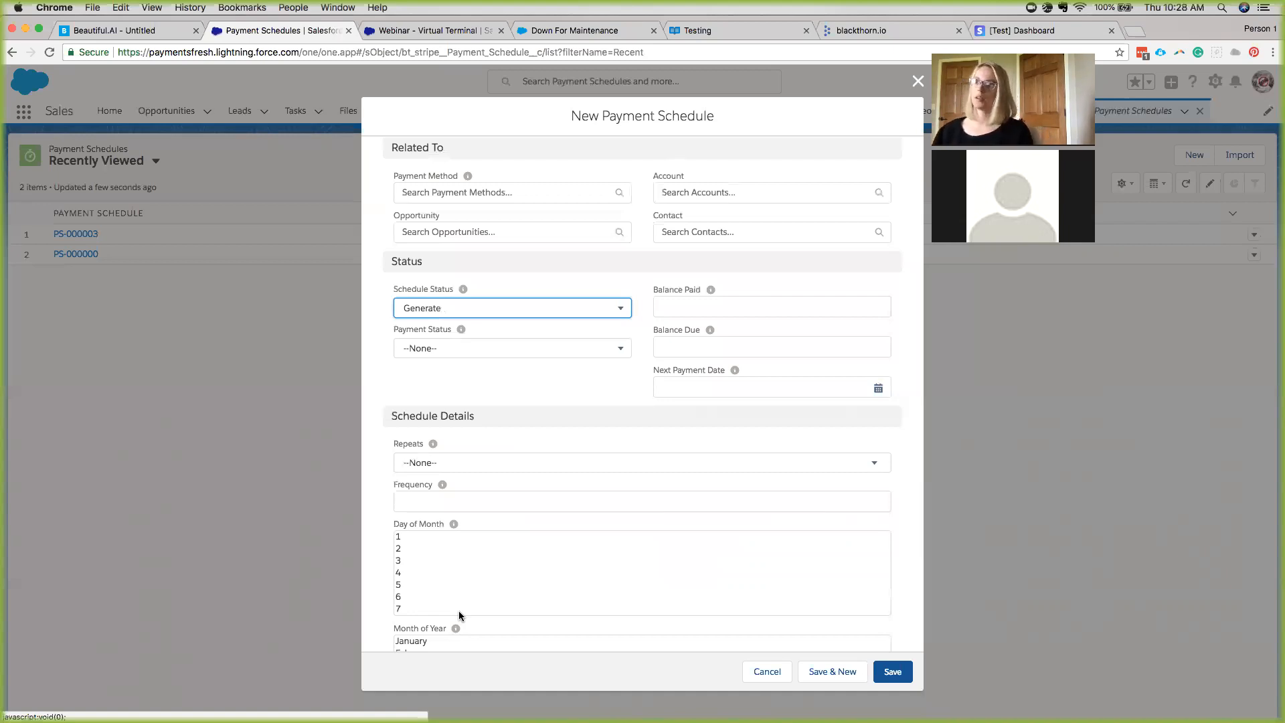
scroll(469, 454, down, 5)
scroll(468, 454, down, 2)
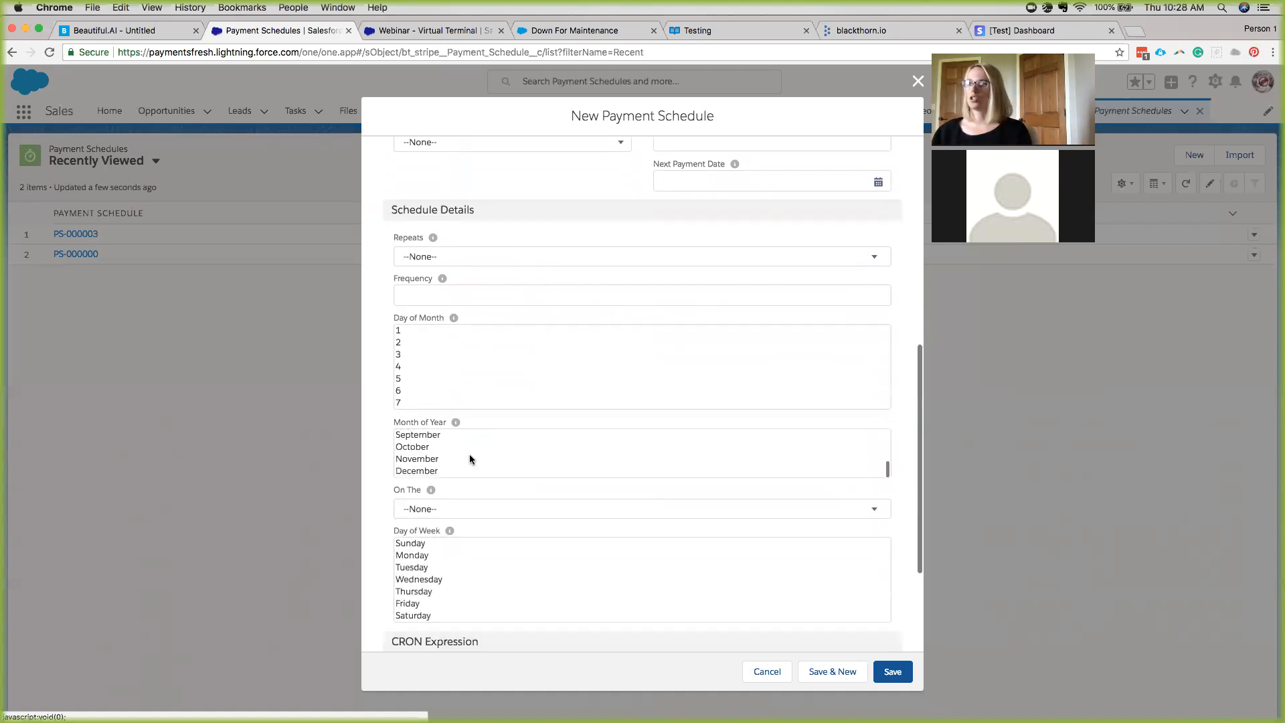
scroll(468, 432, up, 6)
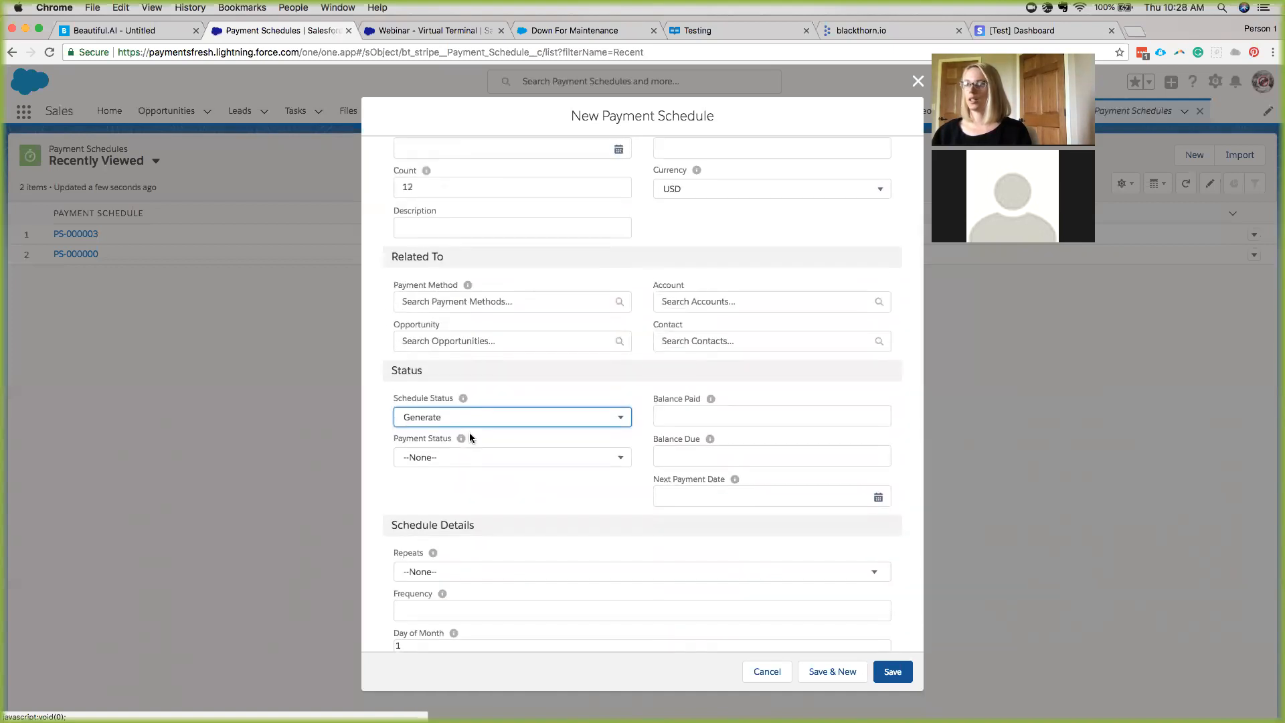
scroll(572, 448, up, 2)
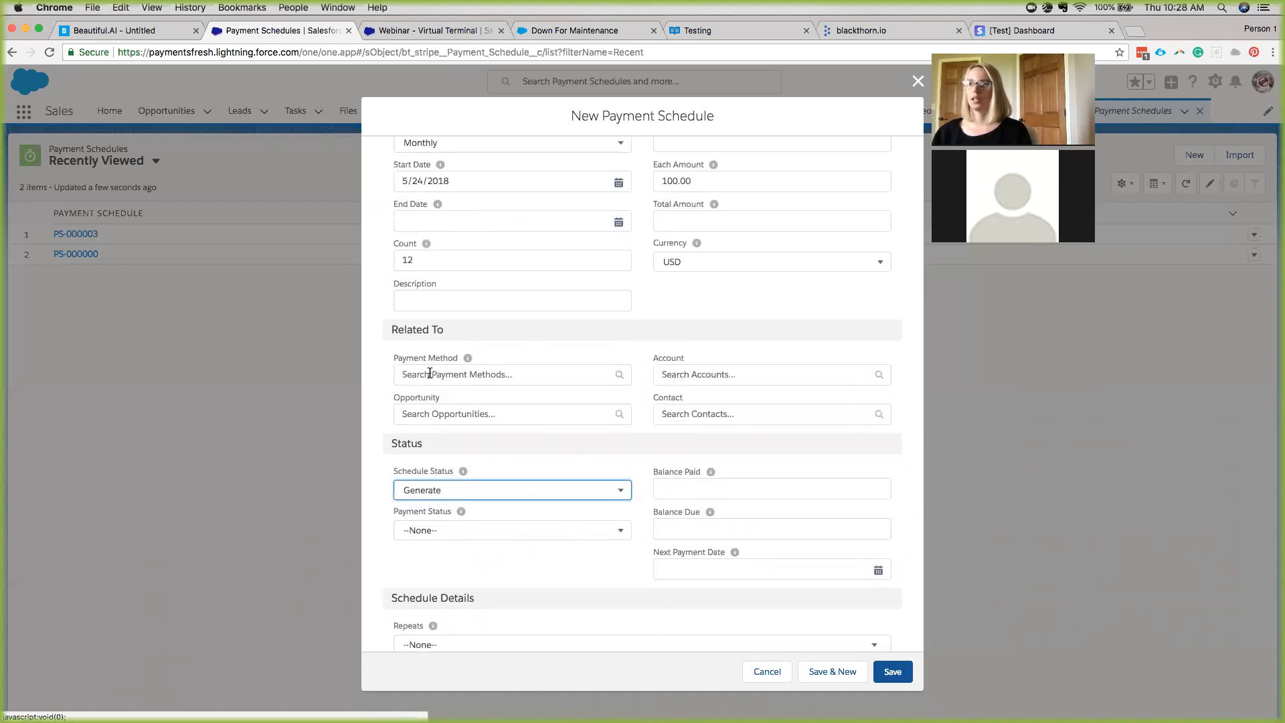
click(889, 674)
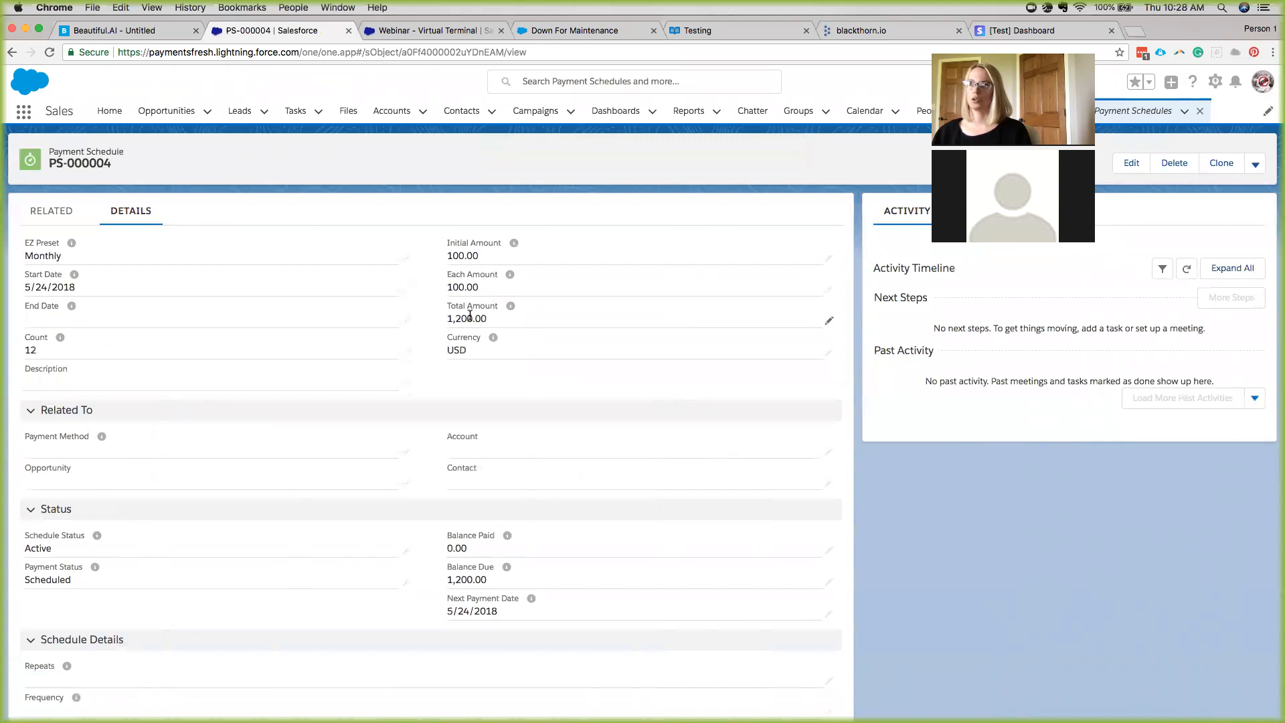
Show all 12 Open transactions of PS-000004, TR-000068 to TR-000079, from its Related tab.
scroll(470, 315, down, 10)
scroll(470, 315, up, 10)
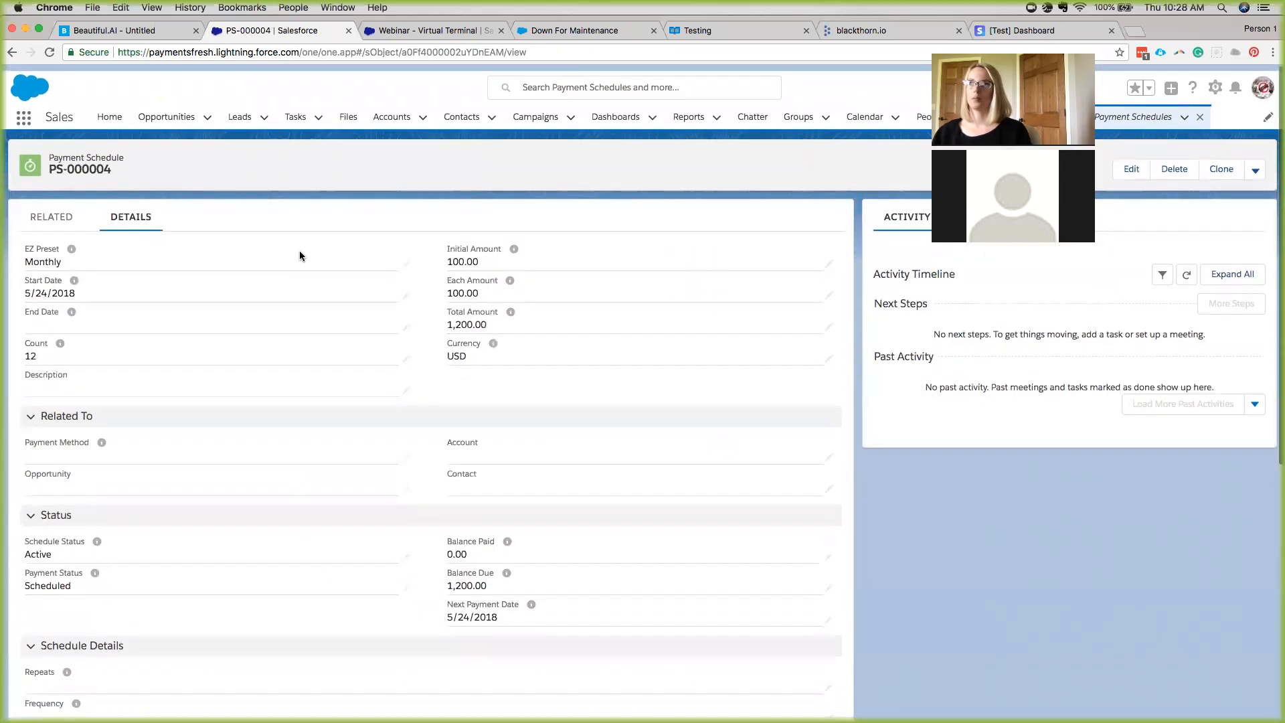
click(51, 211)
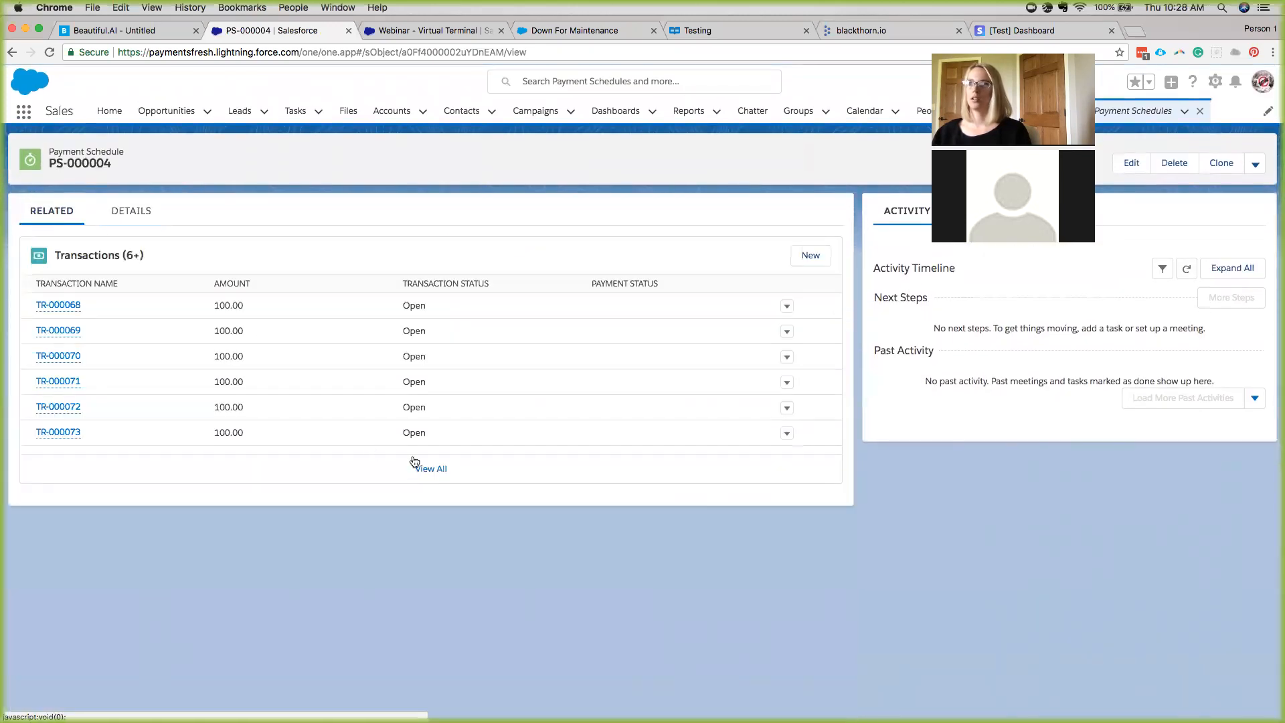
click(435, 470)
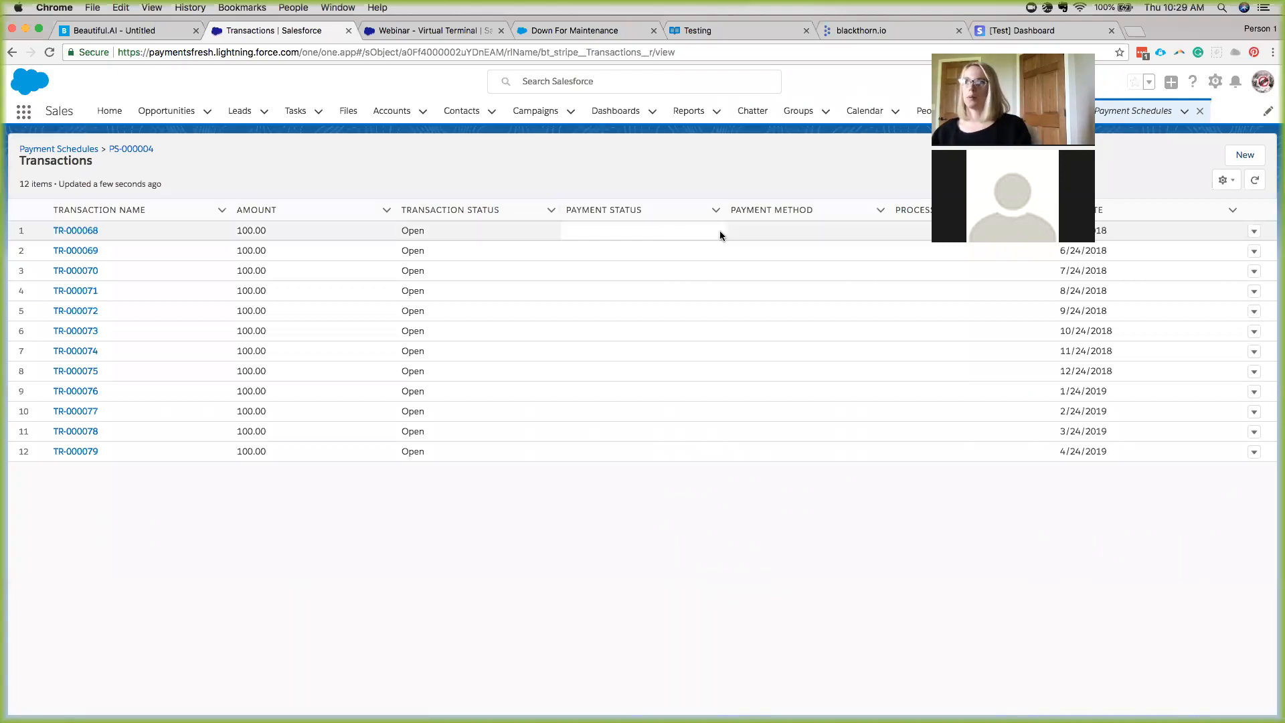
Open transaction TR-000068 and its PayLink page showing $100.00 due May 24, 2018.
click(71, 232)
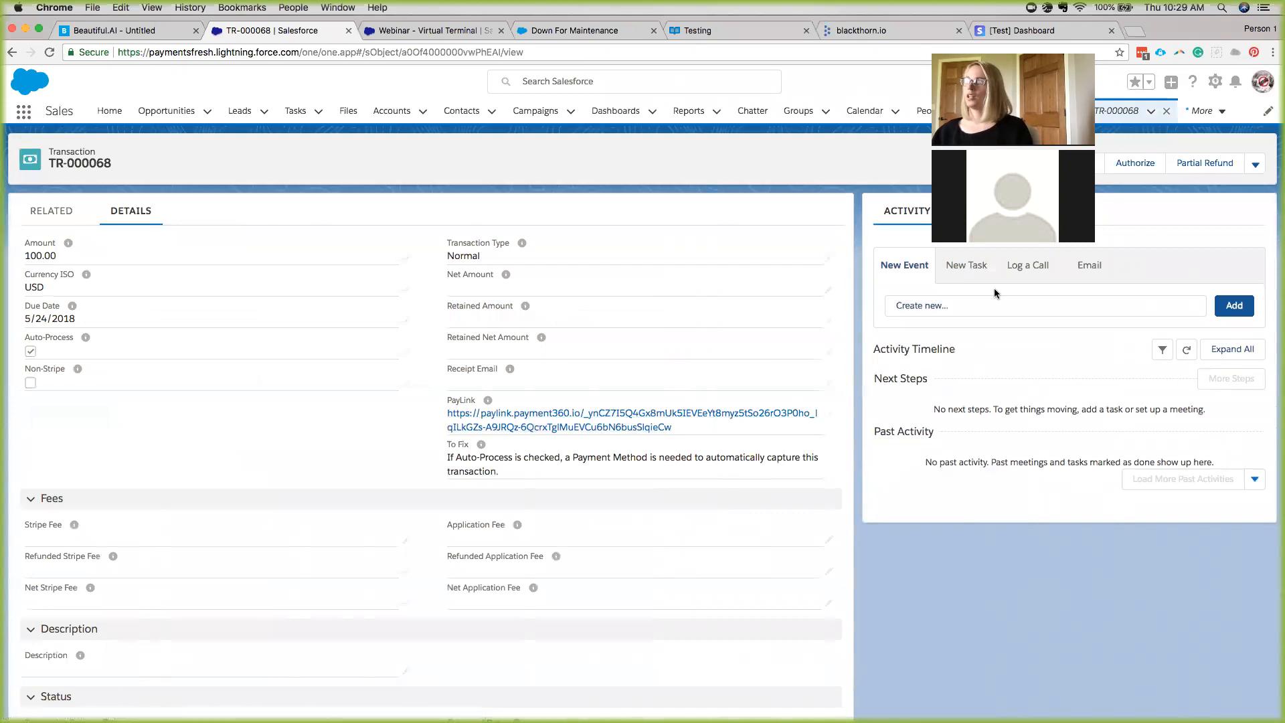
click(1084, 270)
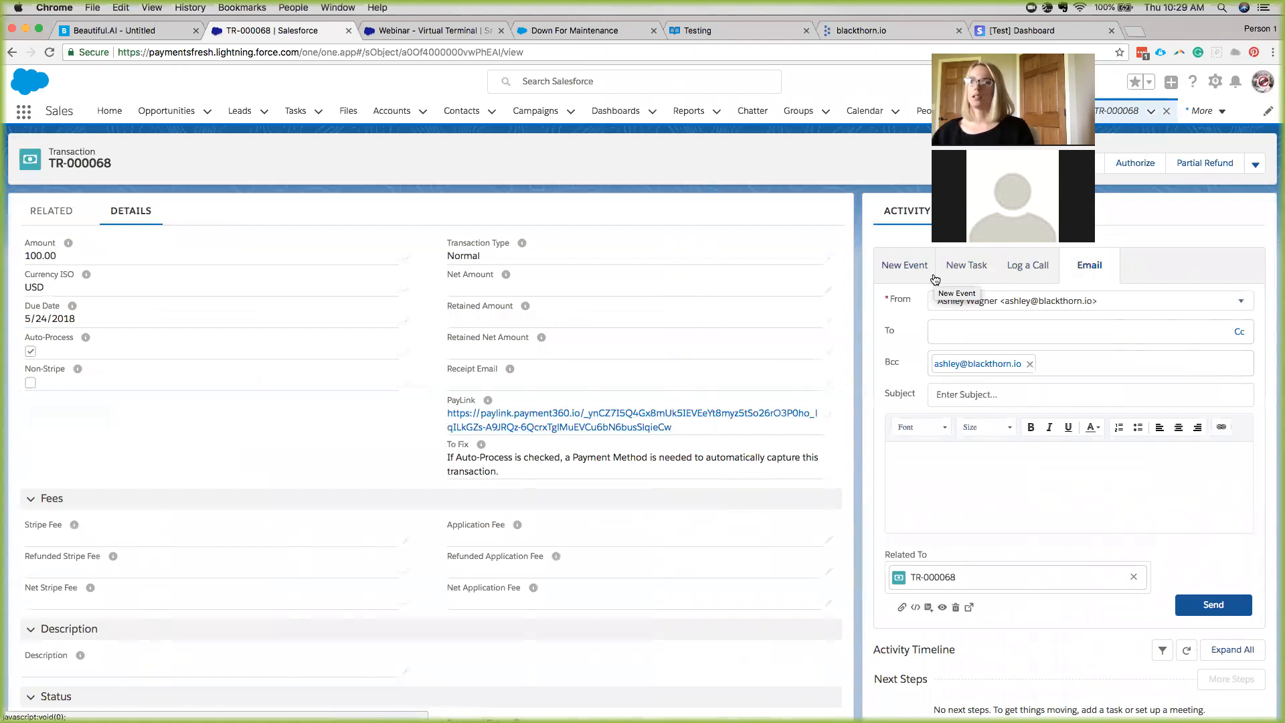
click(588, 413)
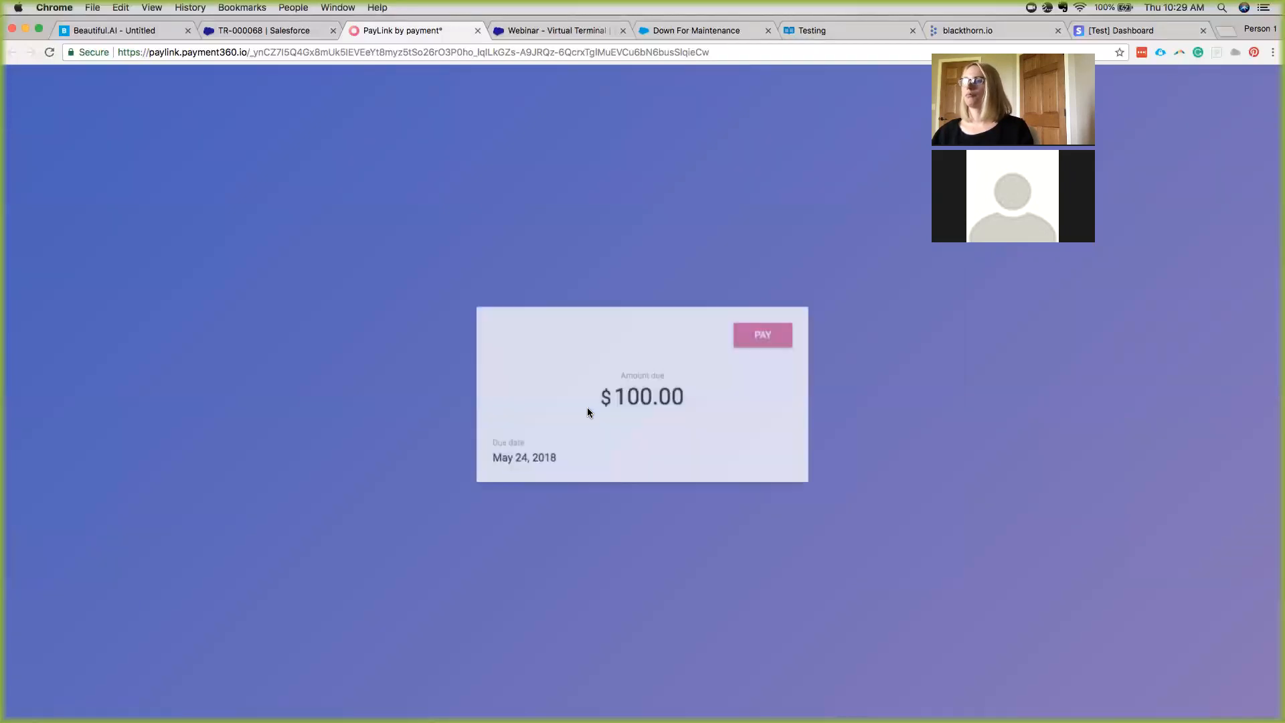
Pay the $100.00 in Stripe checkout with an e-mail address and test card details.
click(752, 335)
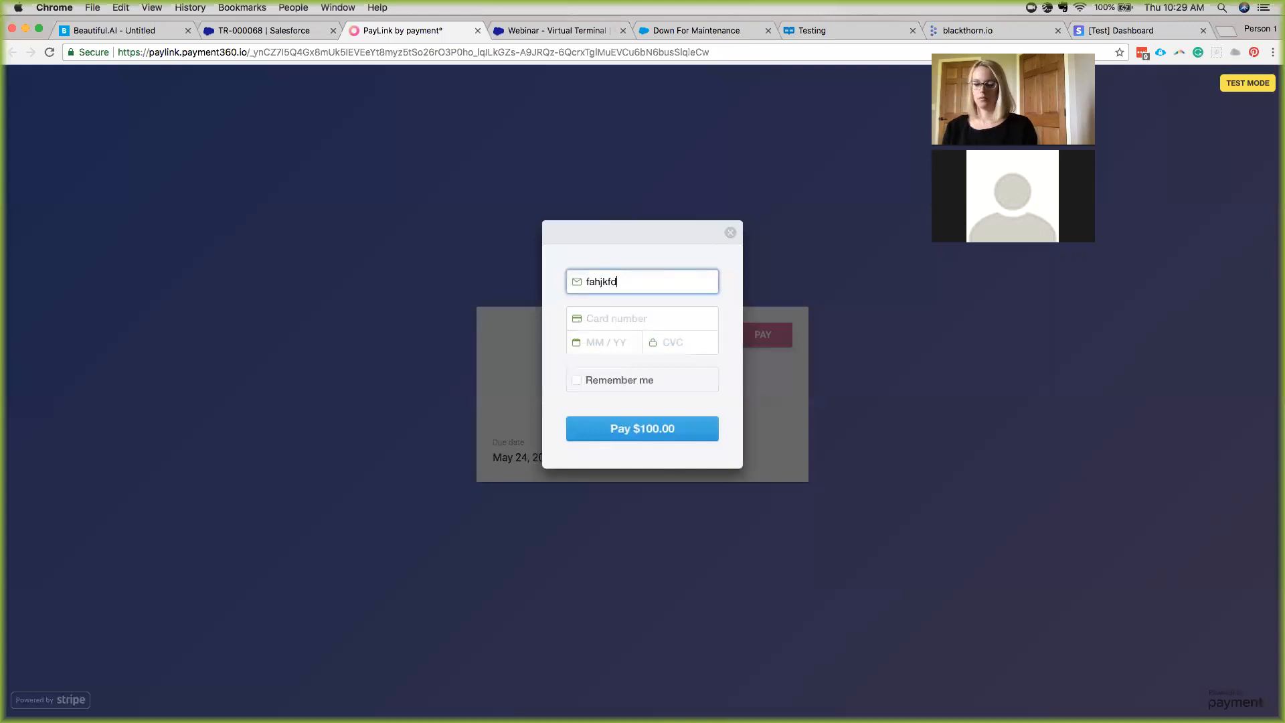
key(Tab)
text(4242 4242 )
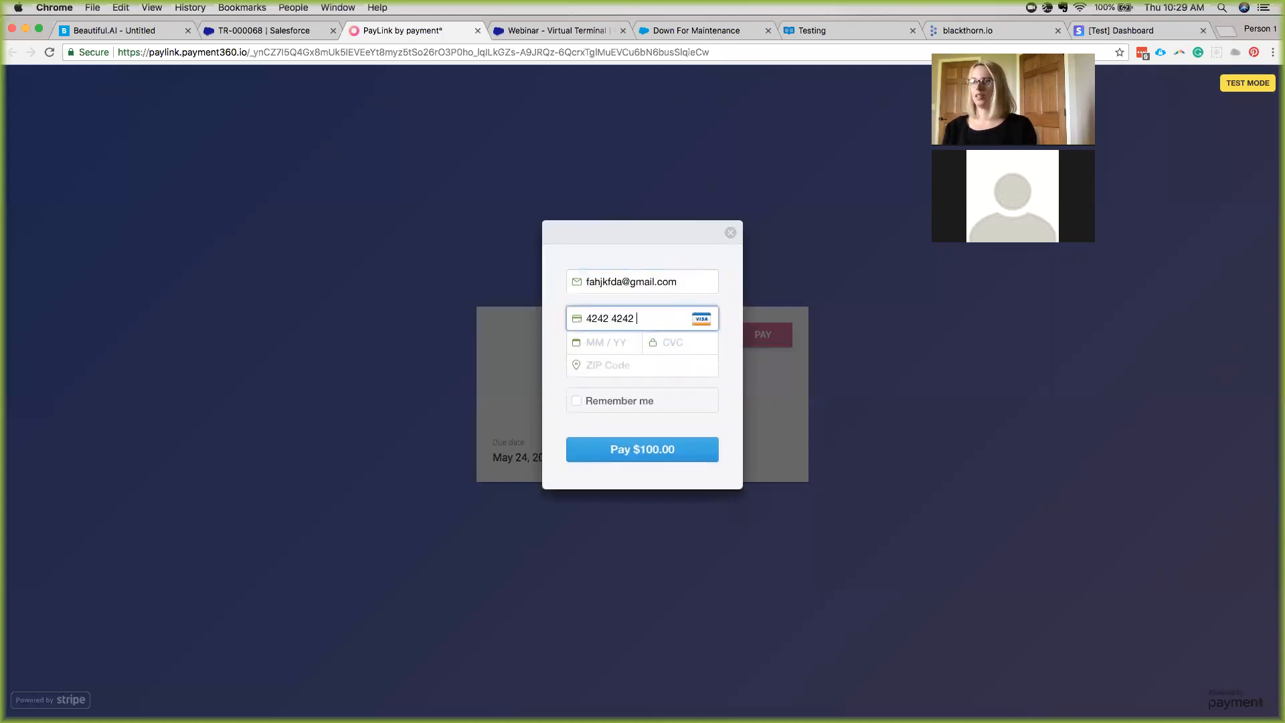
text(4242 4242 )
text(10 / 20 )
text(221 )
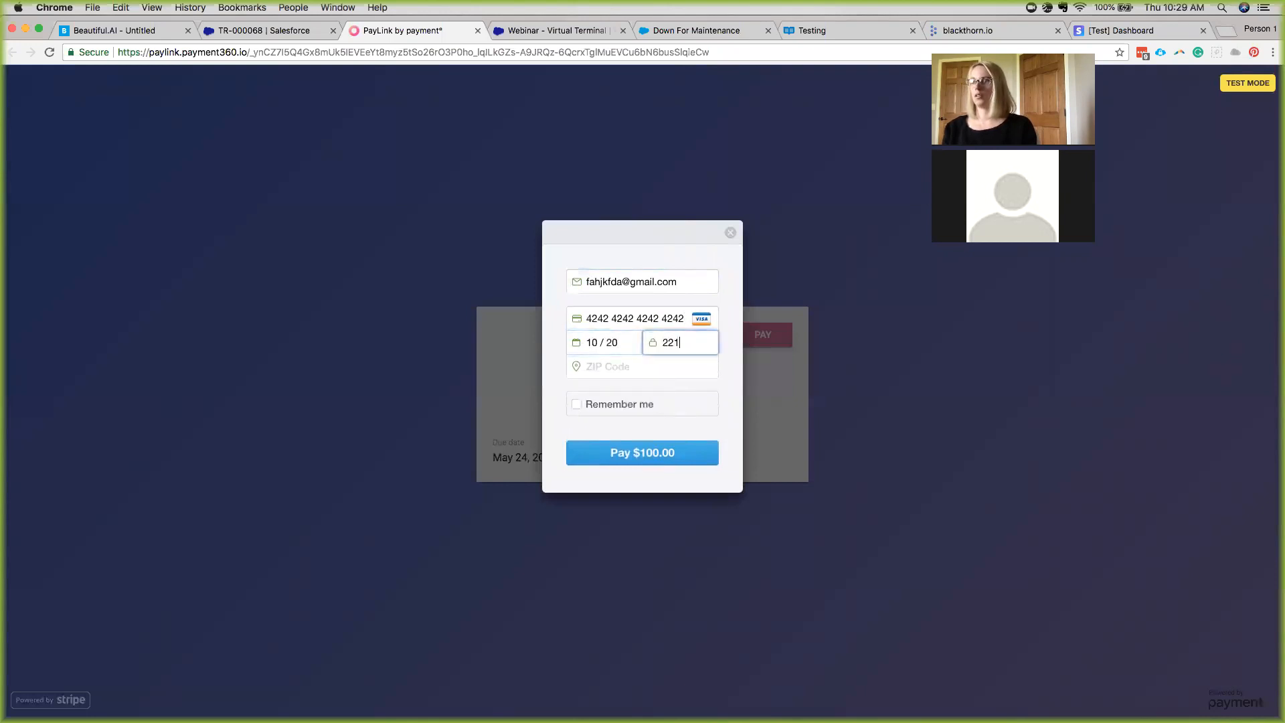
text(57067)
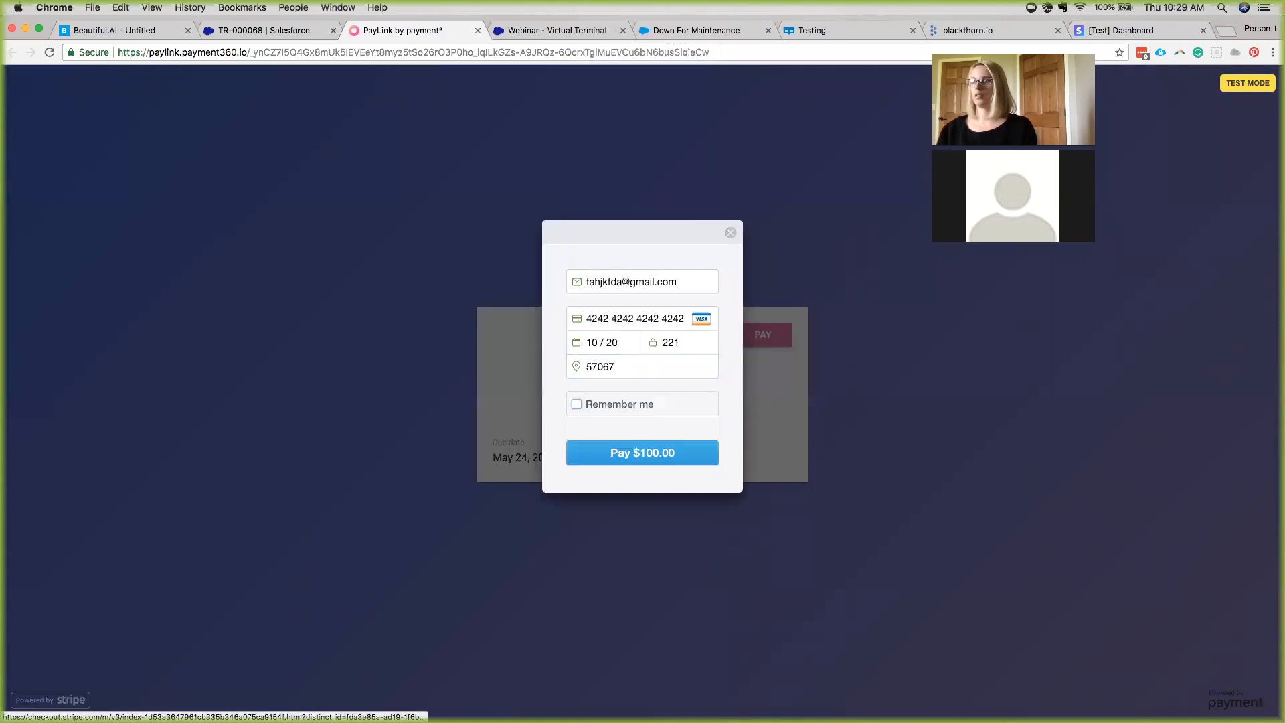
click(628, 457)
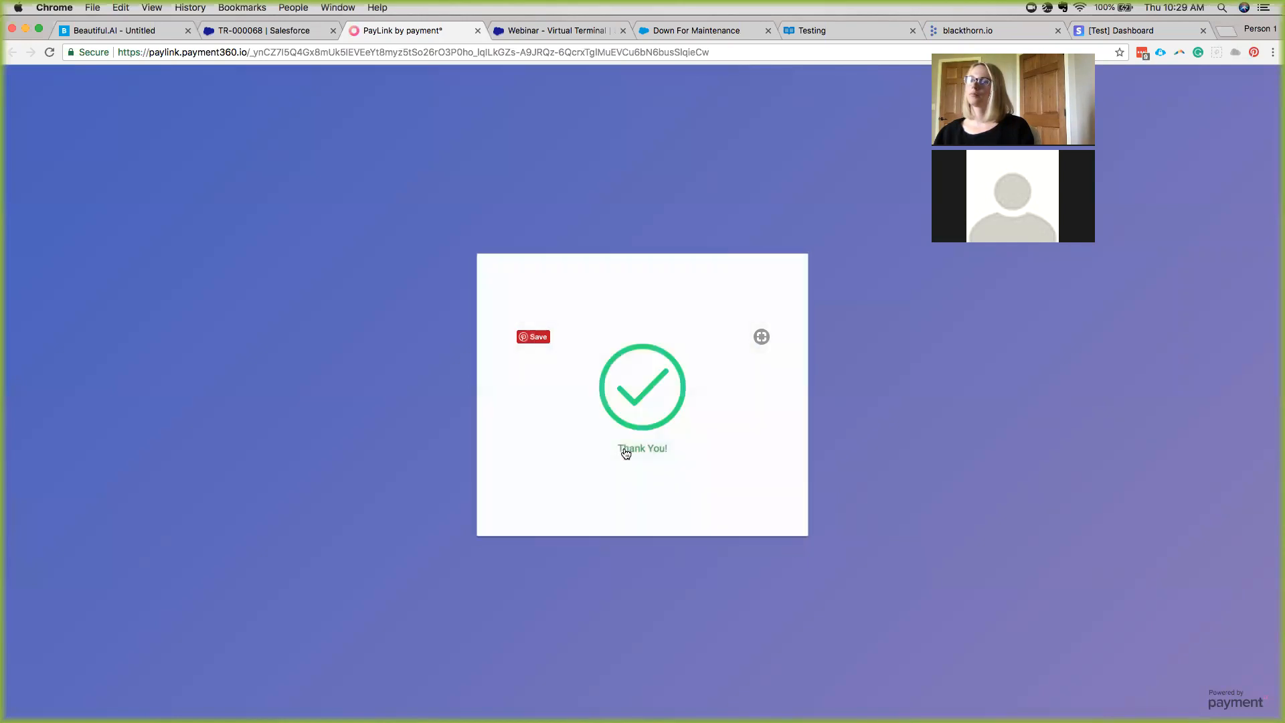
Return to the TR-000068 transaction and reload it to show the payment results.
click(259, 32)
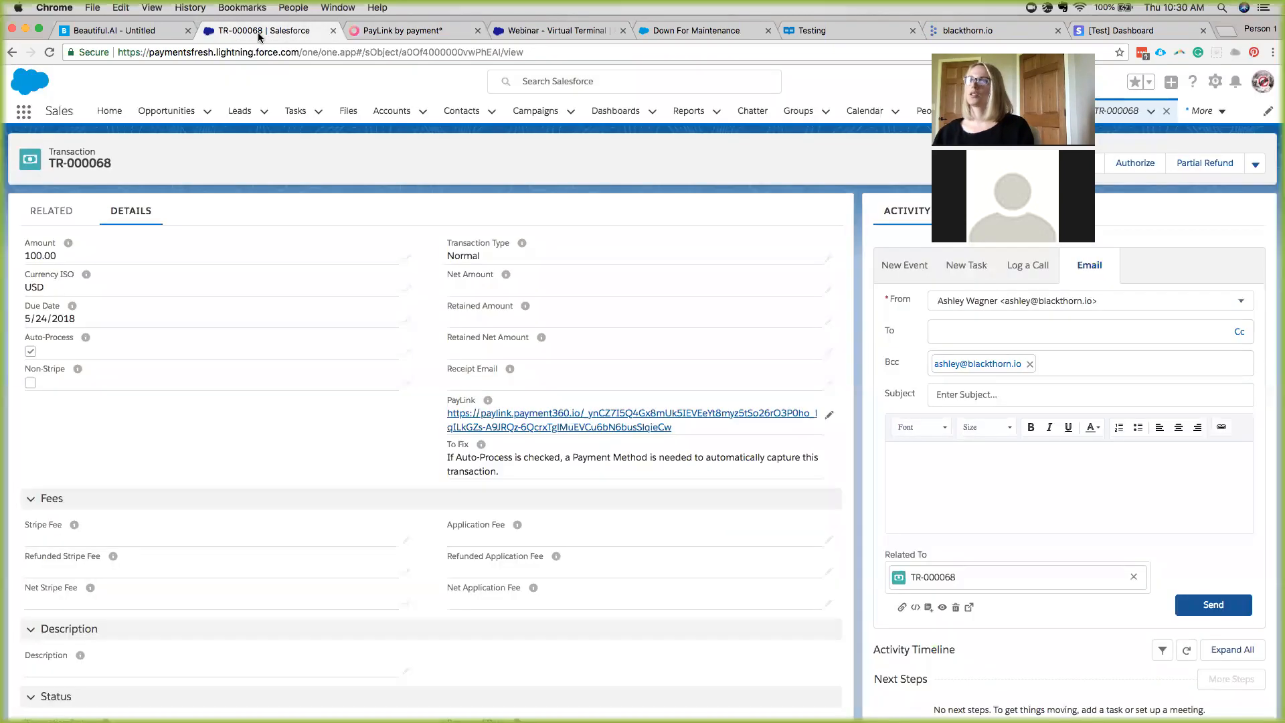
click(187, 54)
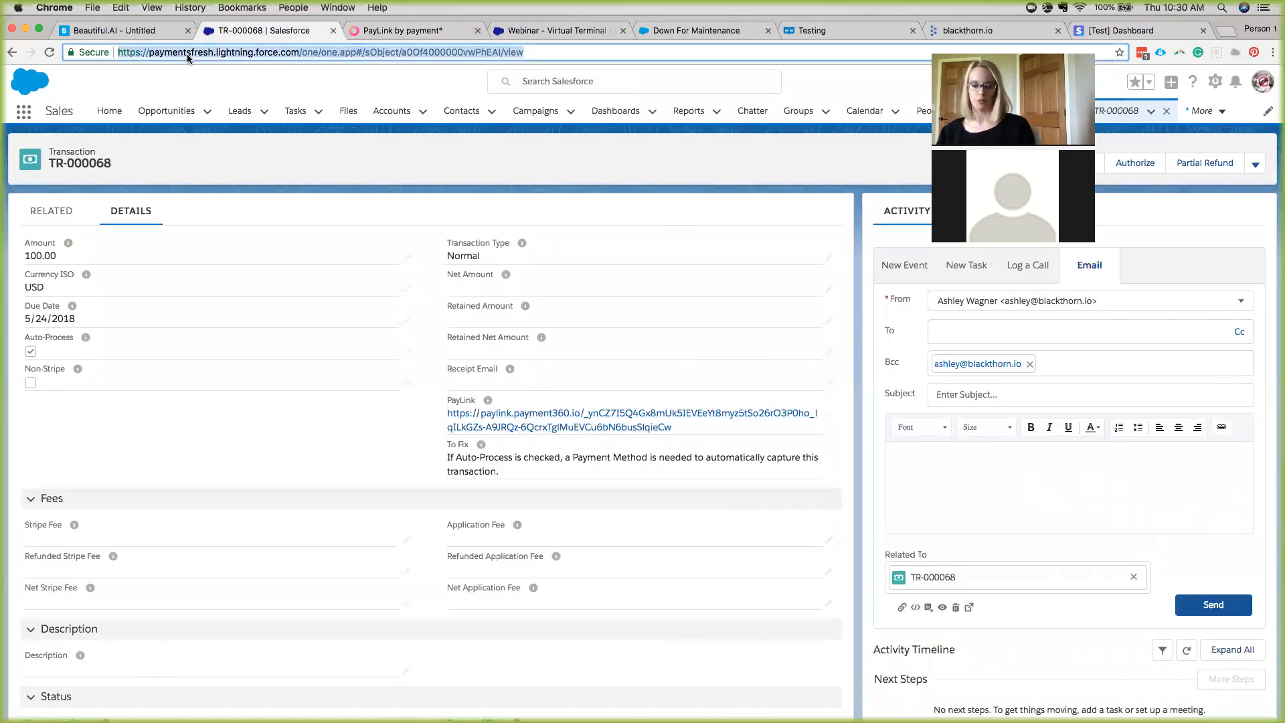
key(Return)
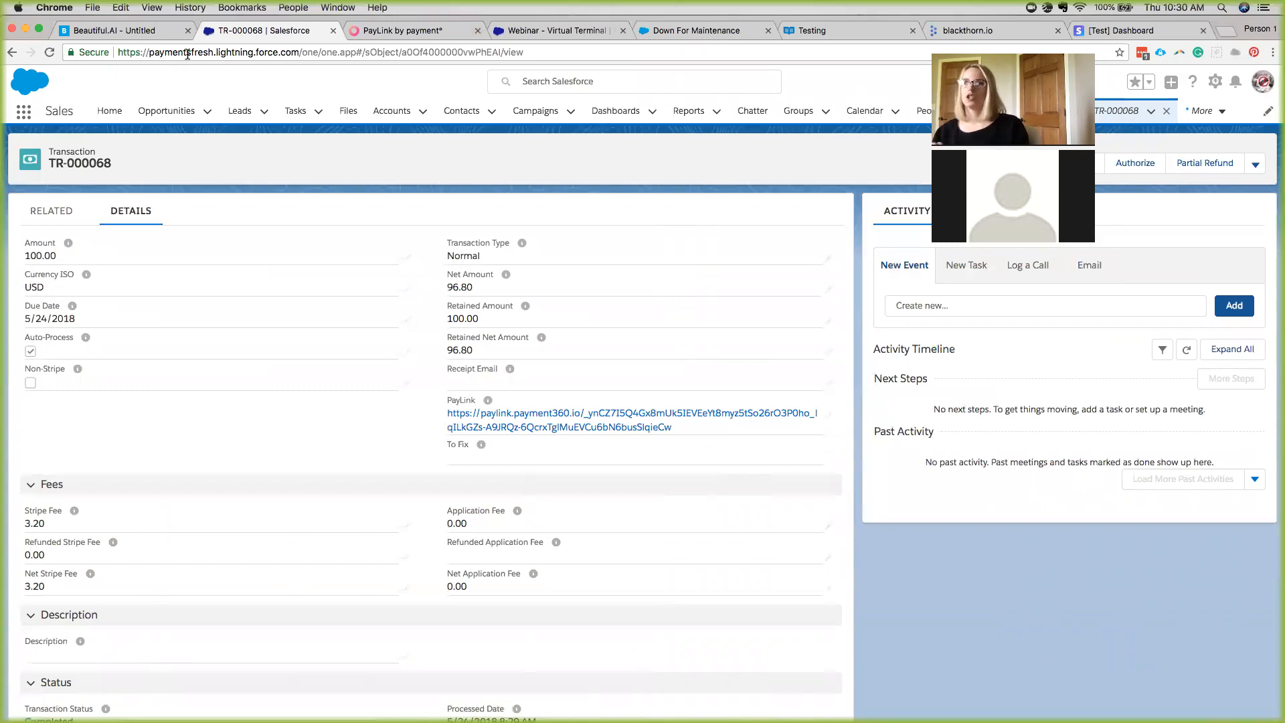
Confirm TR-000068 is Completed and Captured with net 96.80 after a 3.20 Stripe fee, then list all apps.
click(63, 211)
click(124, 212)
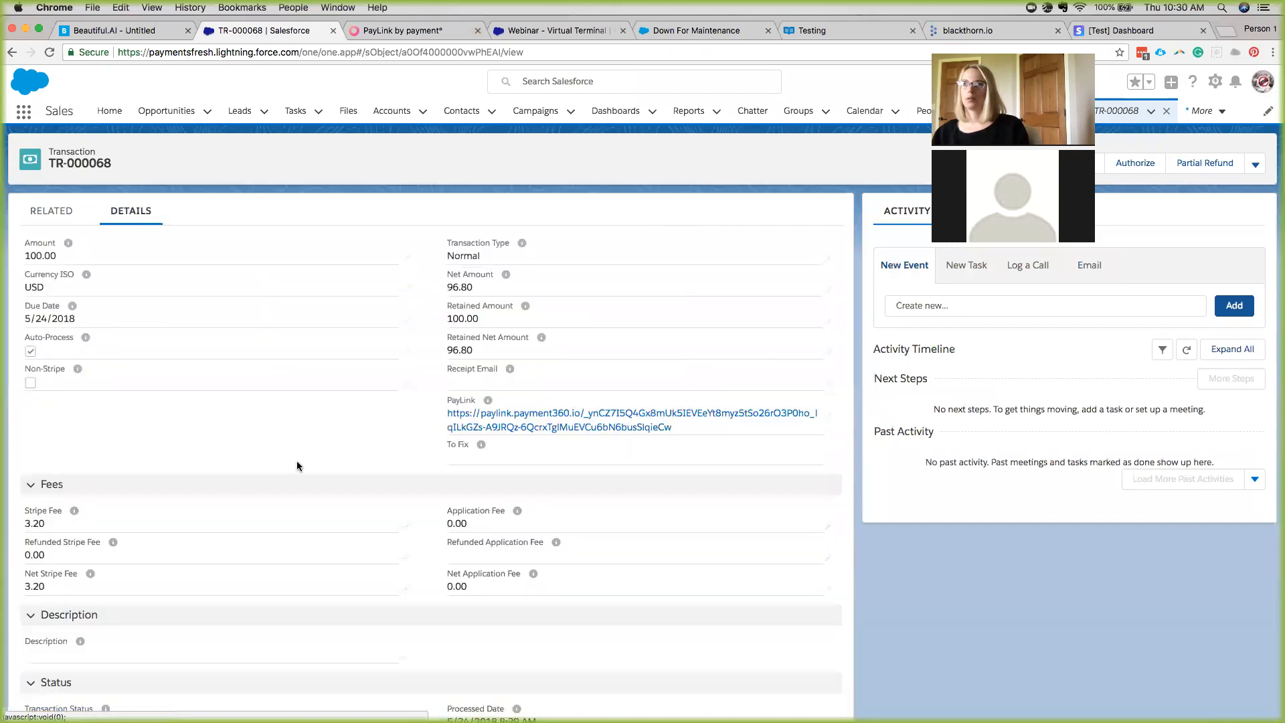
scroll(296, 461, down, 6)
scroll(297, 466, down, 5)
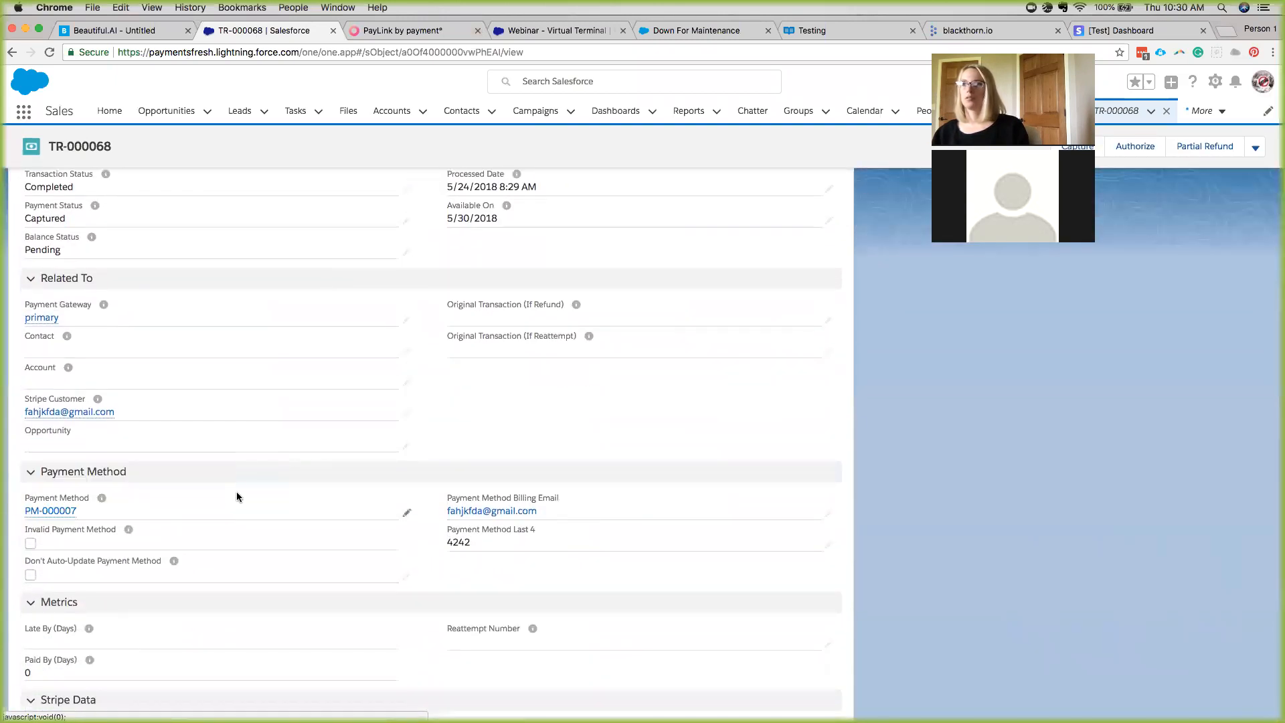
scroll(317, 498, up, 15)
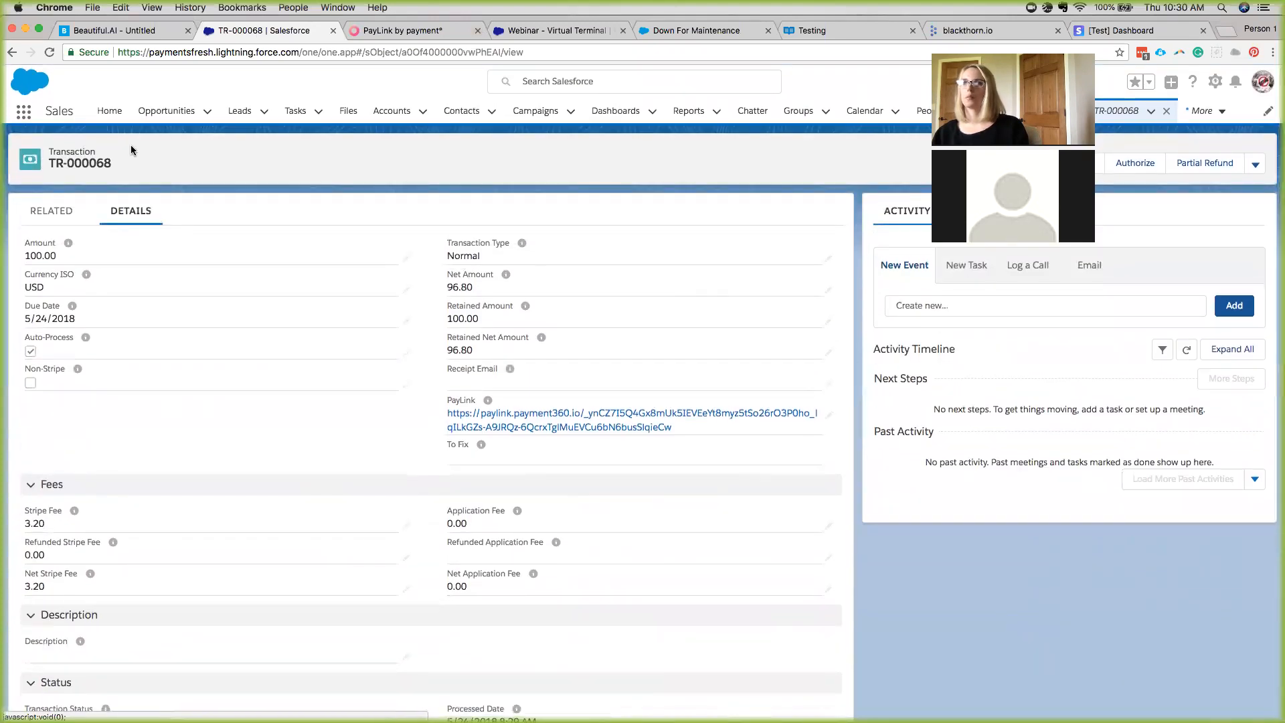
click(24, 111)
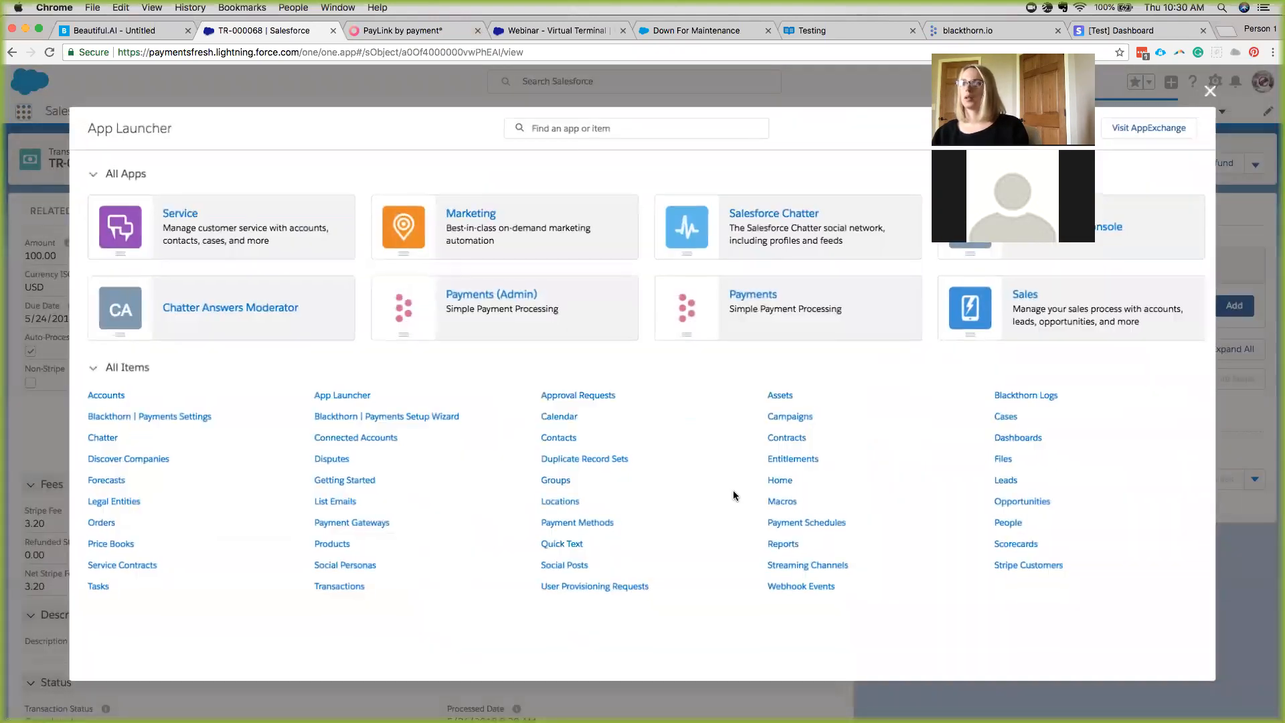
Open payment schedule PS-000004 and view all 12 transactions: TR-000068 Completed, the other eleven Open.
click(818, 527)
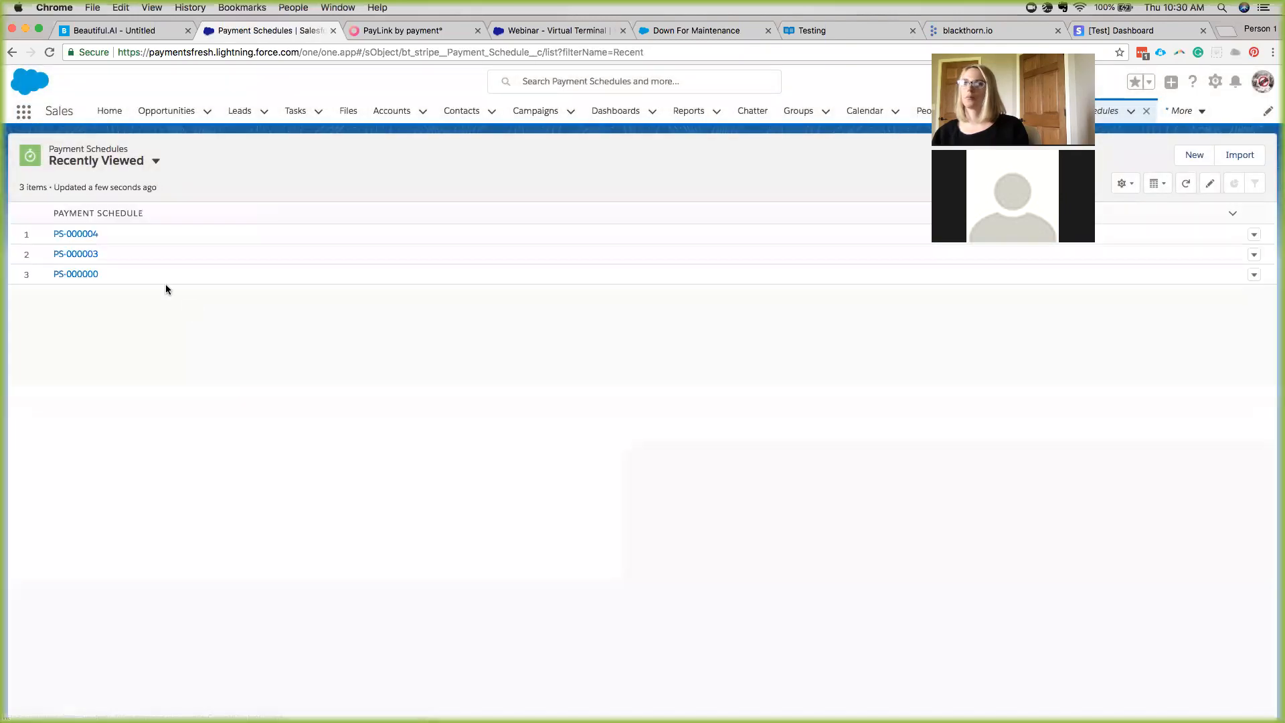
click(75, 234)
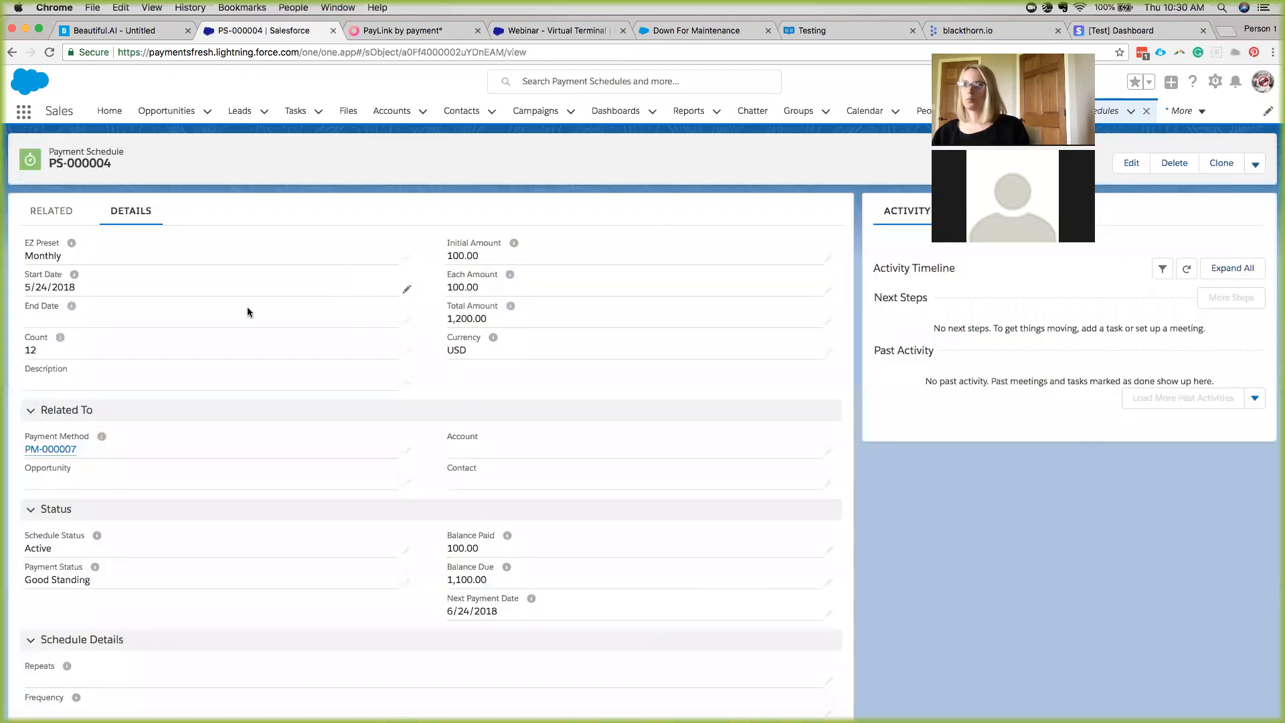
mouse_move(86, 450)
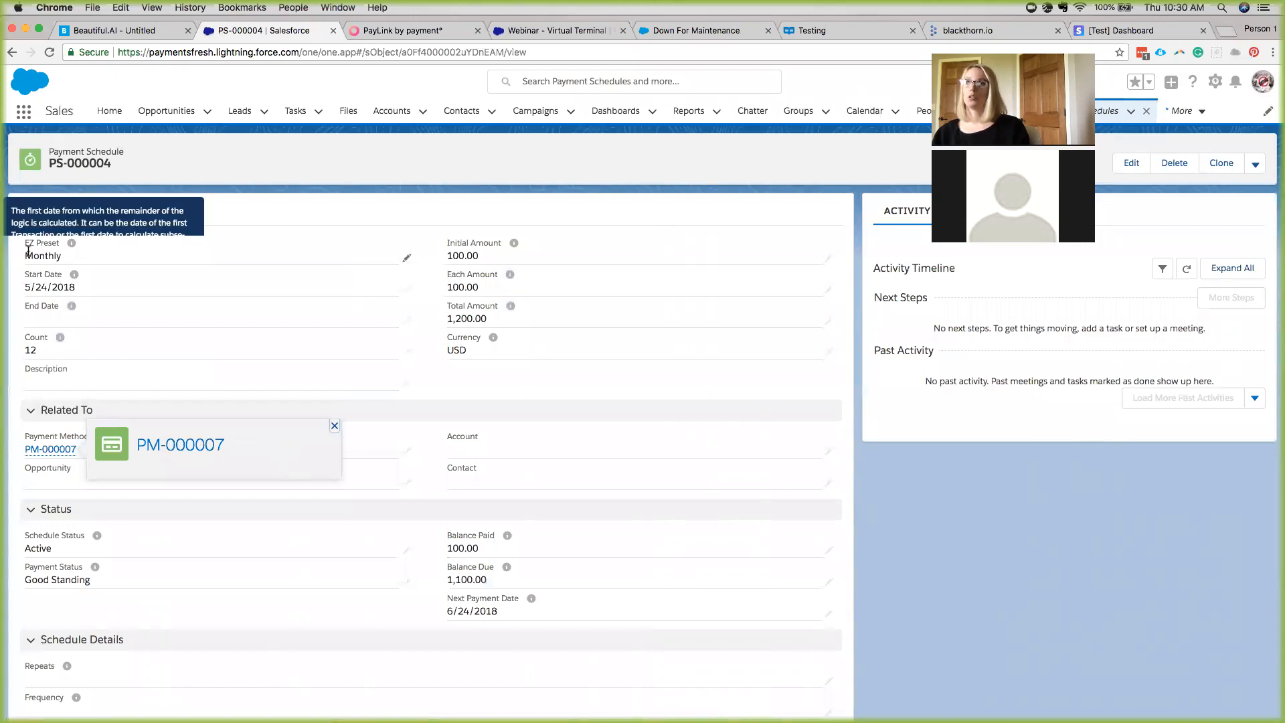
click(49, 213)
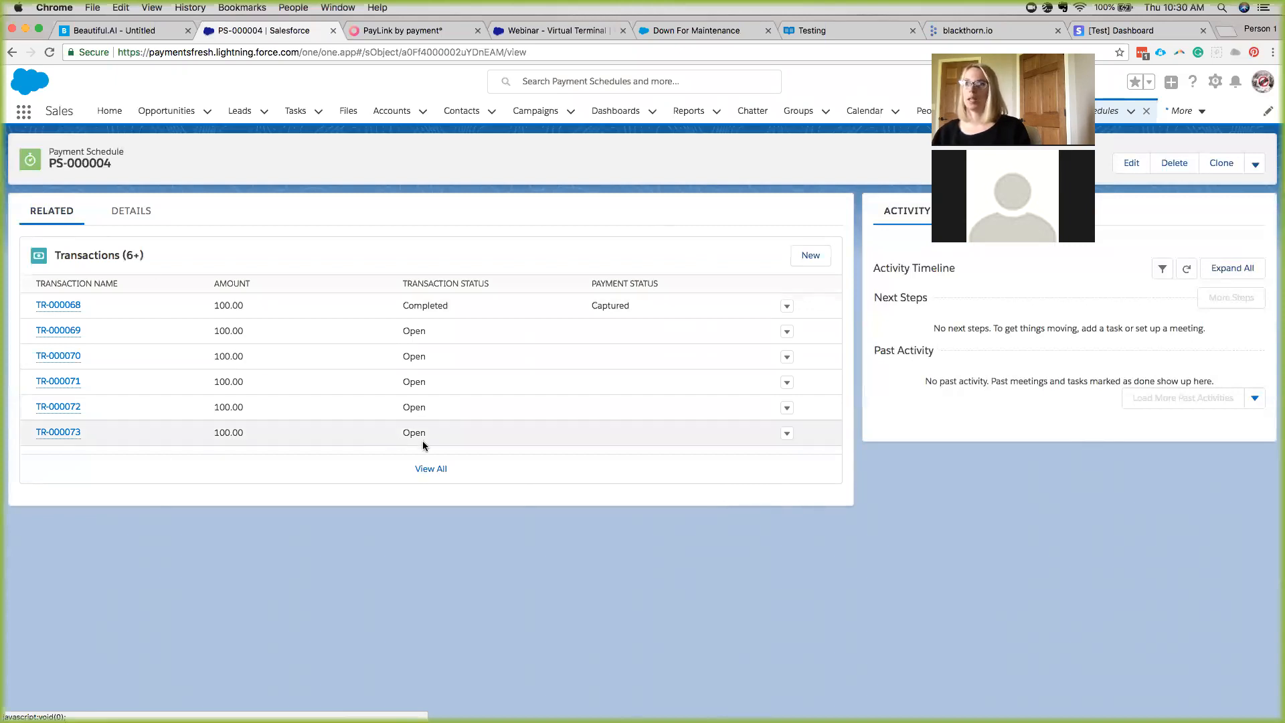
click(425, 470)
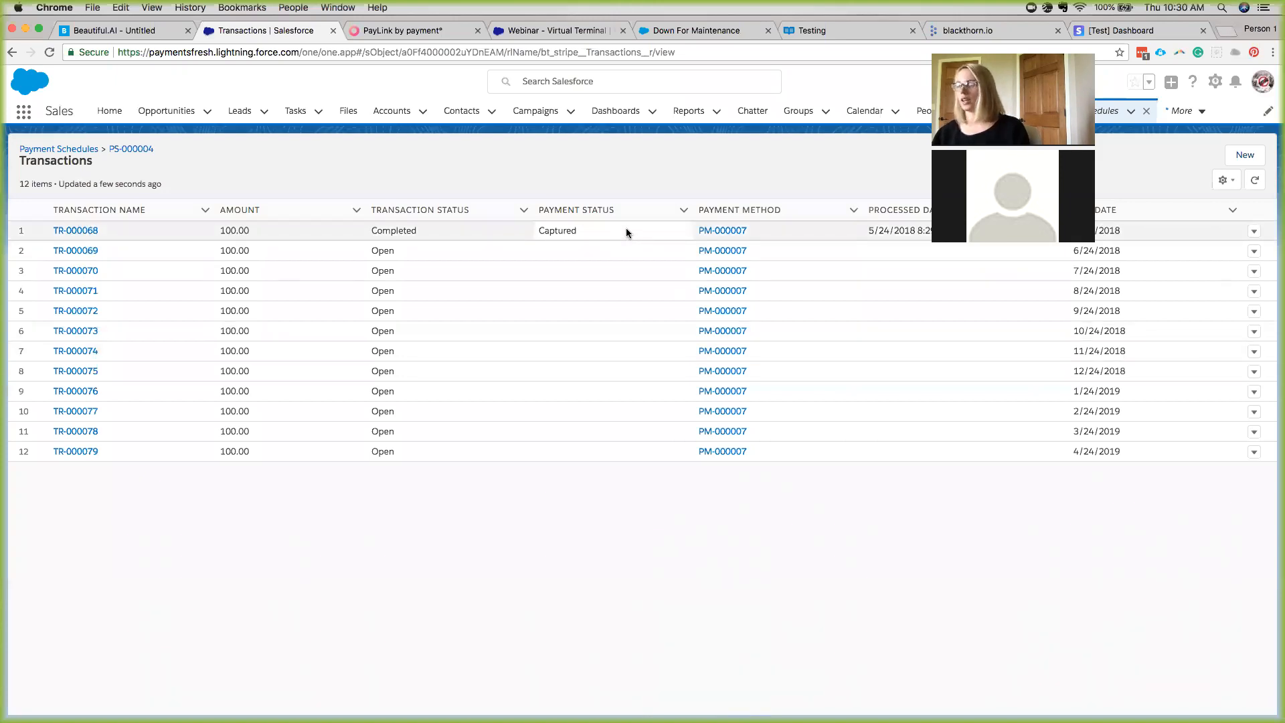
Dismiss the app list and launch Setup Home in a new tab from the gear menu.
click(24, 111)
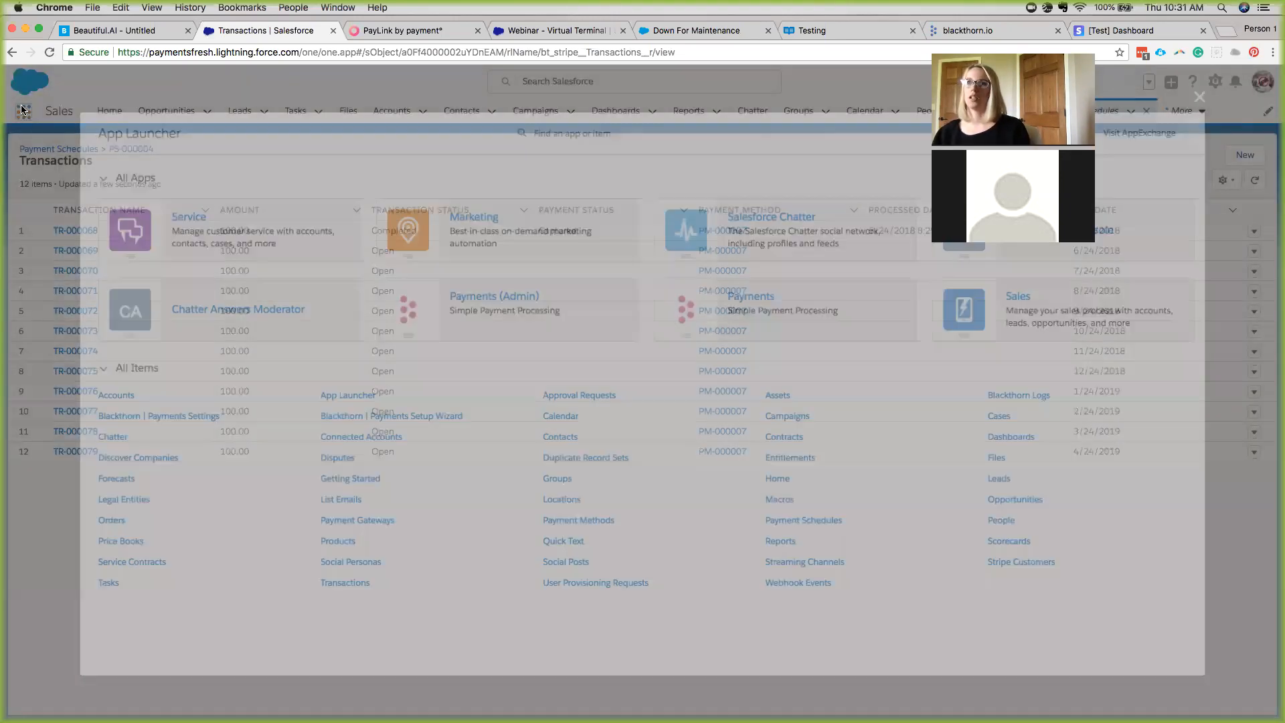
click(1214, 89)
click(1215, 81)
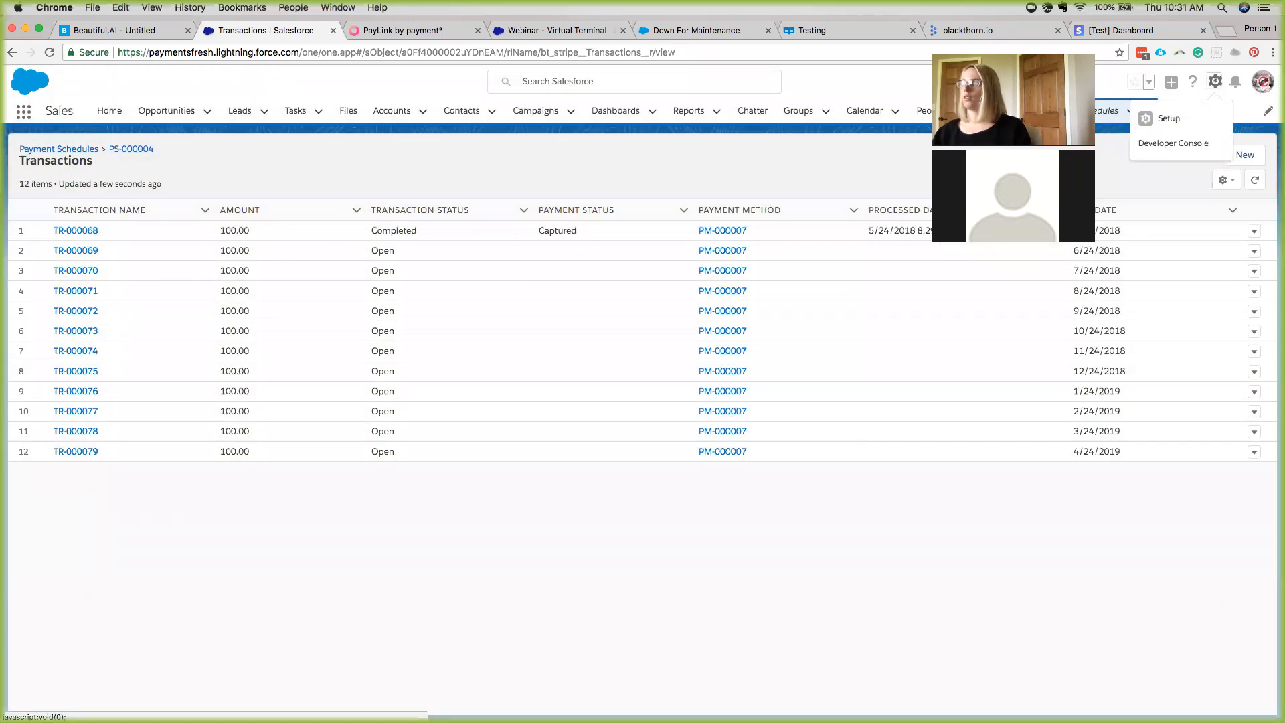
click(1153, 120)
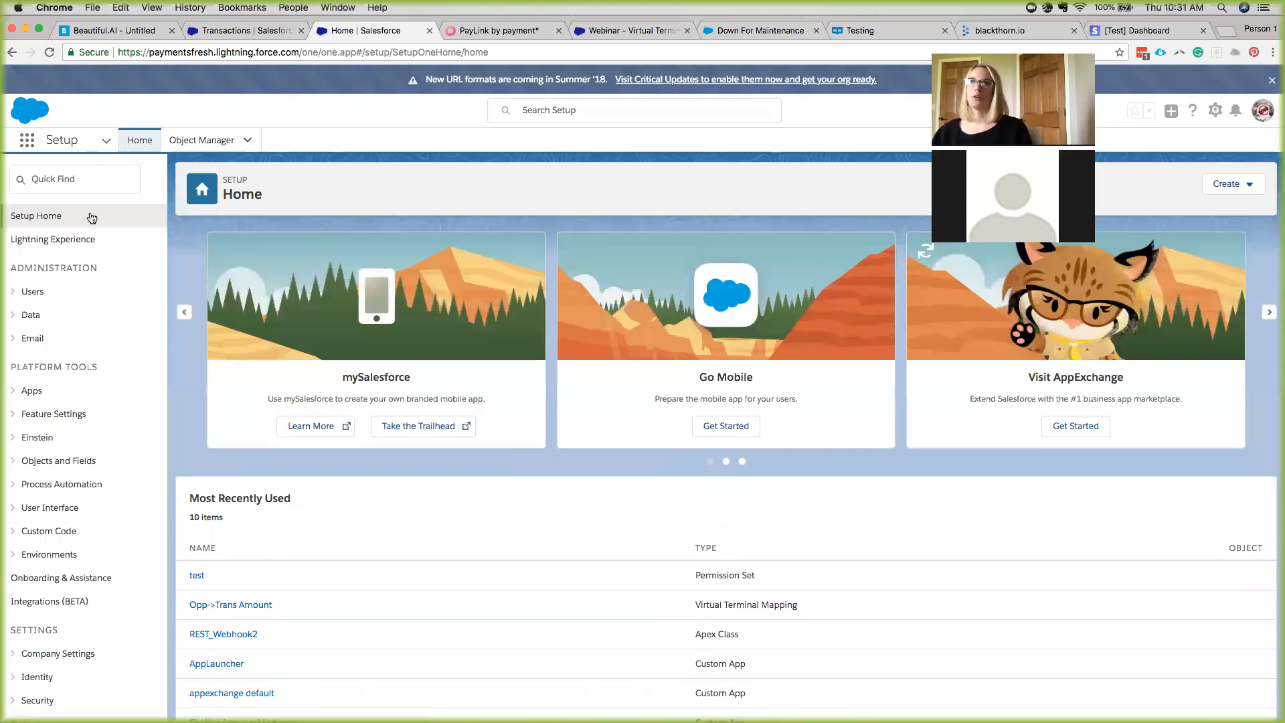
Search 'custom sett' and manage Blackthorn | Payments Reattempt Settings: attempts 1–4 set to 1, Enabled checked.
click(52, 175)
text(c)
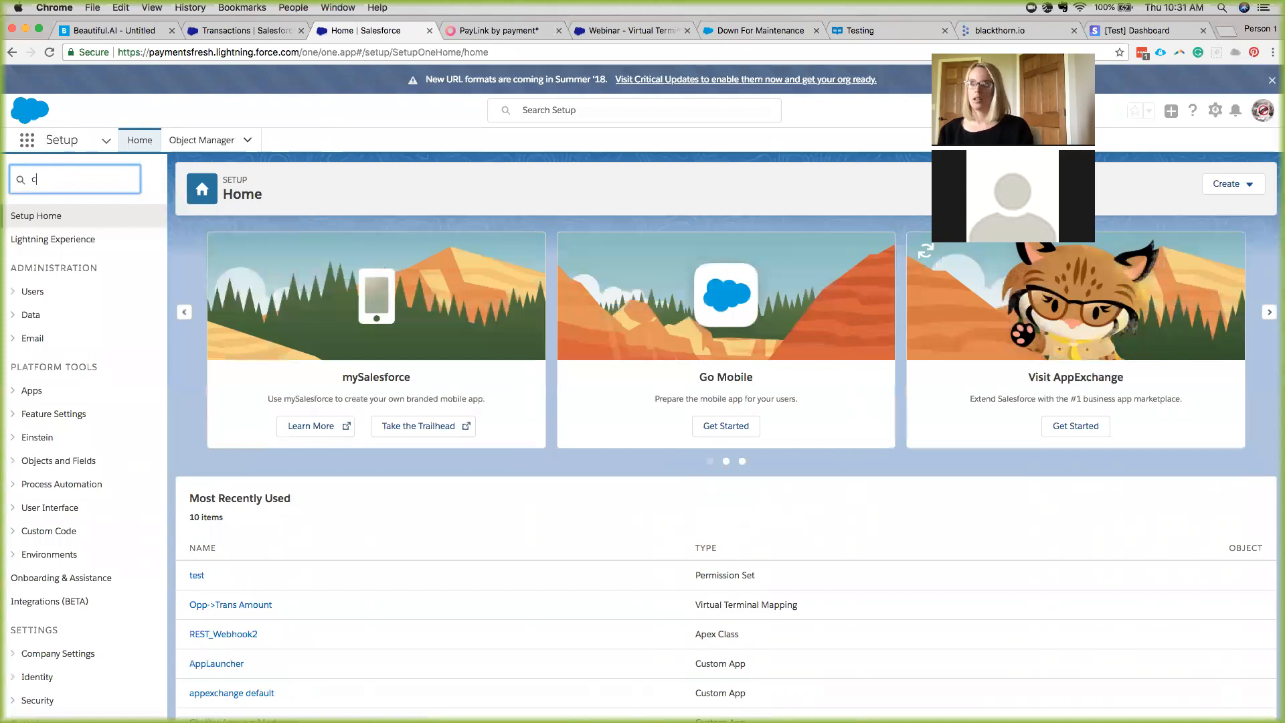
text(ustomer)
double_click(81, 182)
text(custom)
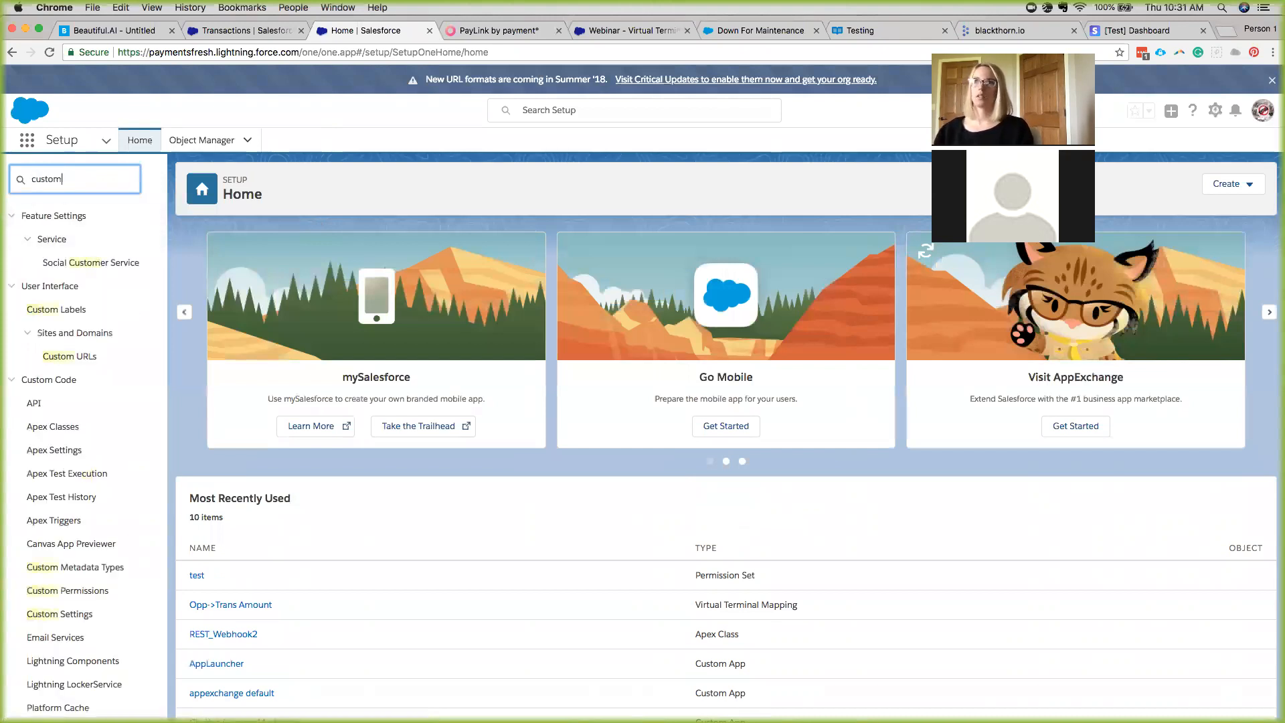
text( sett)
click(85, 240)
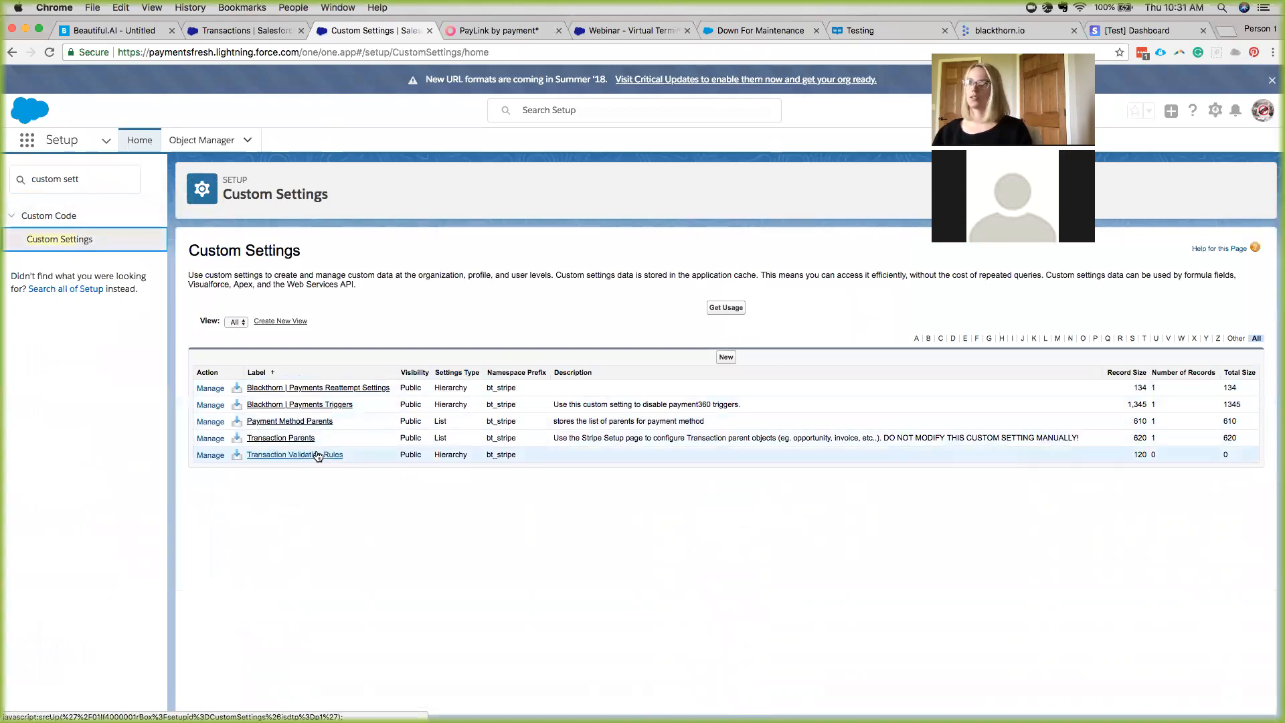
click(211, 390)
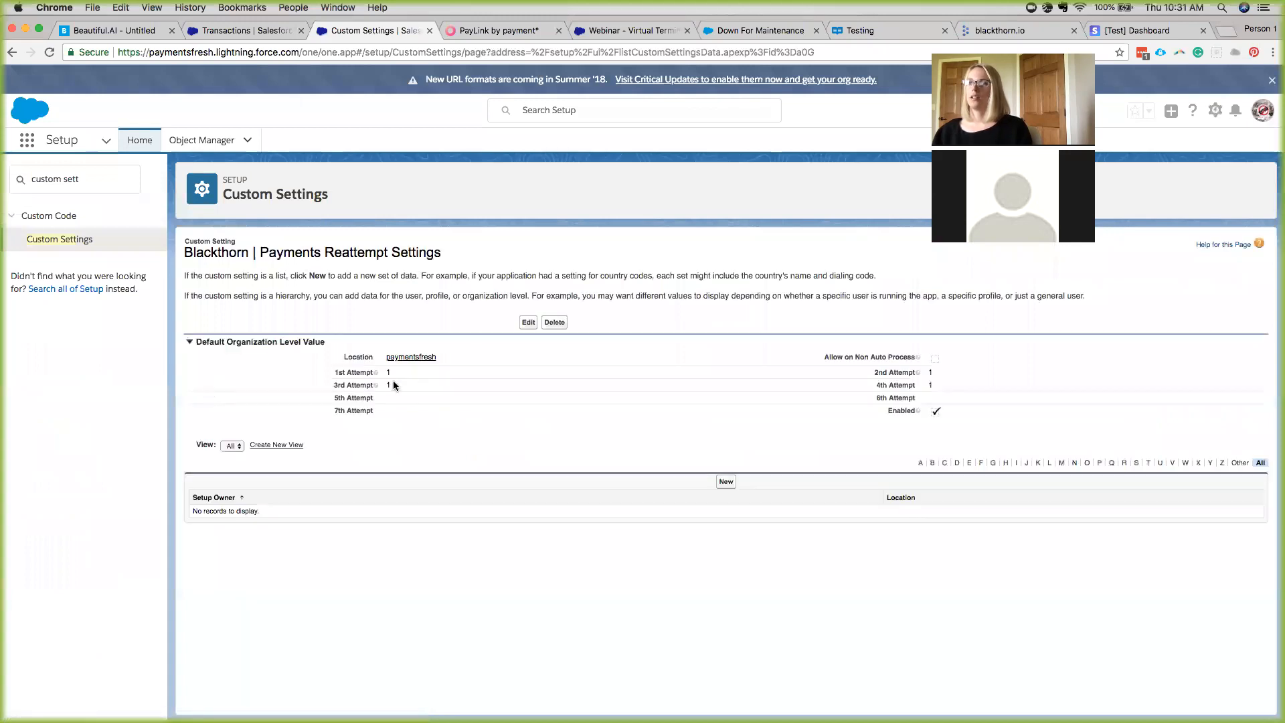
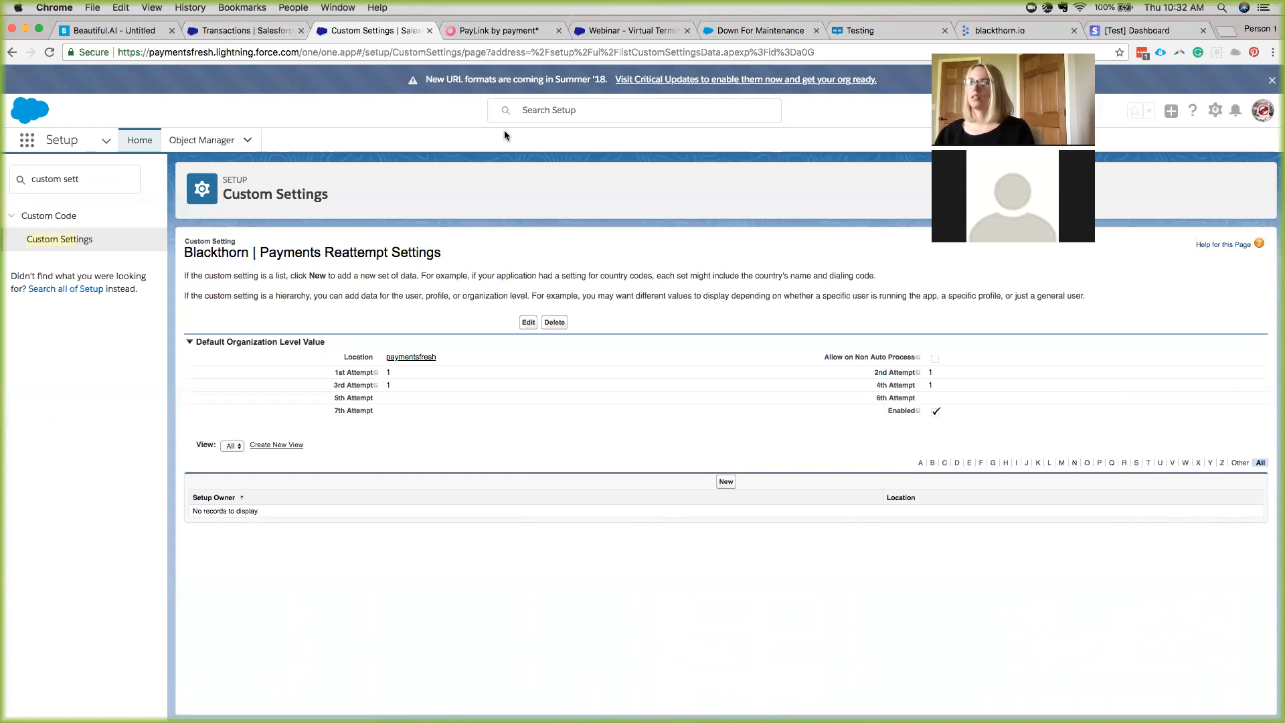
From the Transactions tab, open the Opportunities Recently Viewed list of 10 records.
click(243, 33)
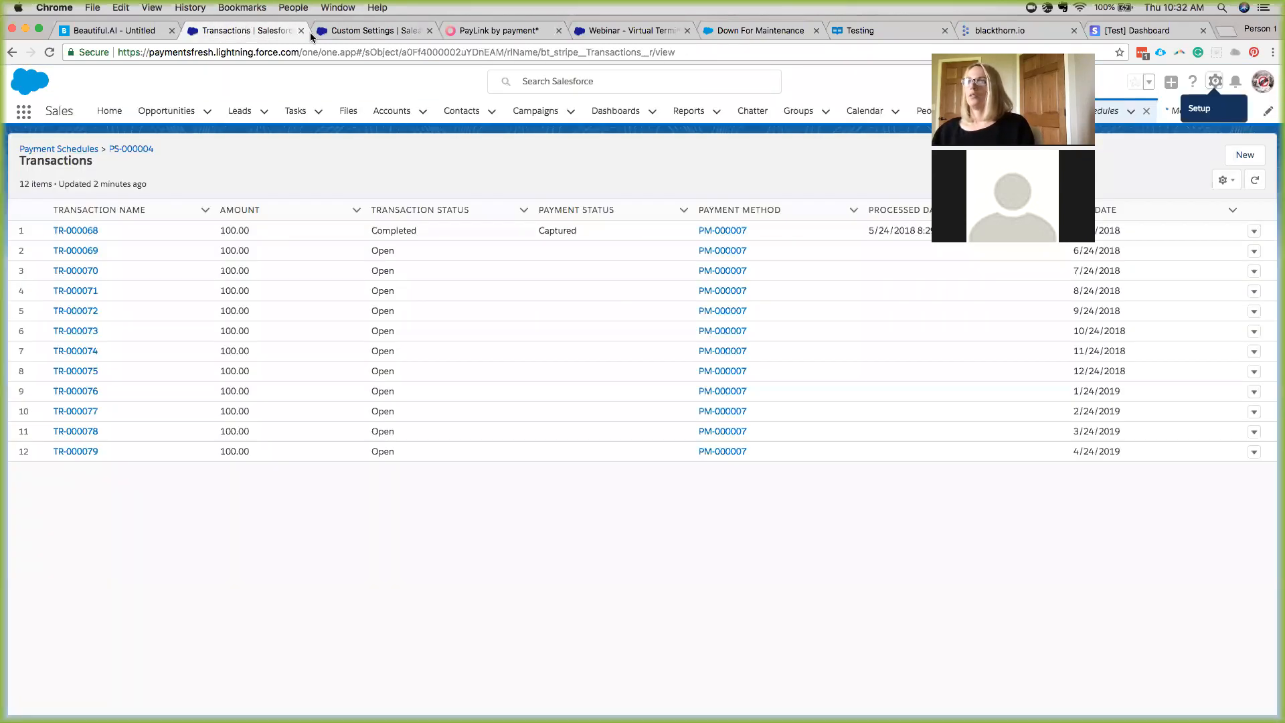
click(205, 124)
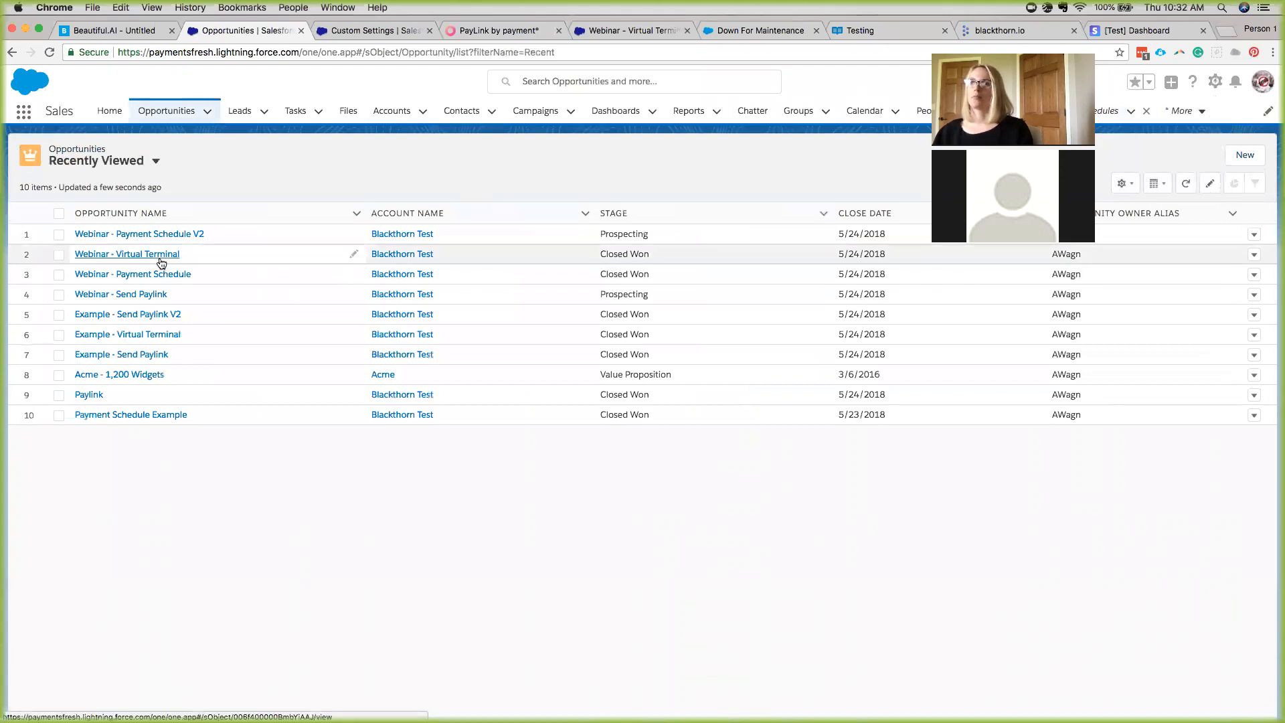
Open the Example - Send Paylink V2 opportunity and scroll through its details.
click(164, 316)
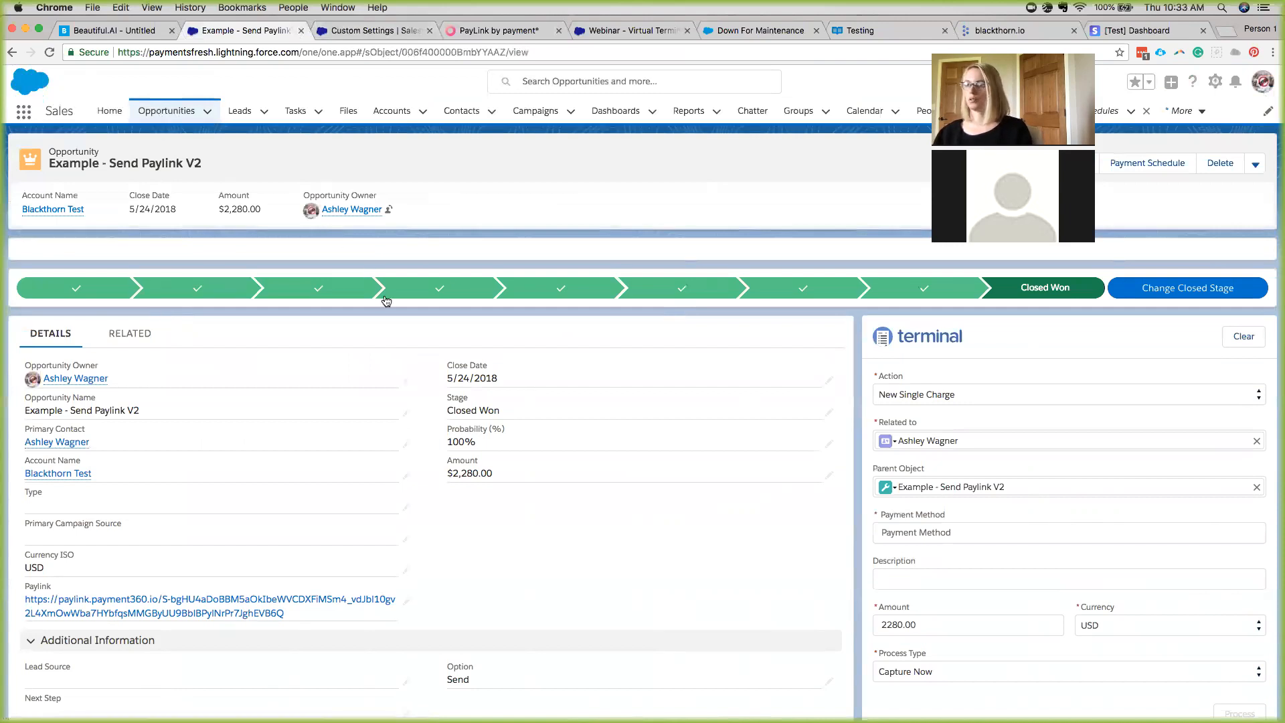
scroll(387, 330, down, 2)
scroll(388, 330, up, 3)
Check its related products and transactions, then open the Webinar - Send Paylink opportunity.
click(130, 335)
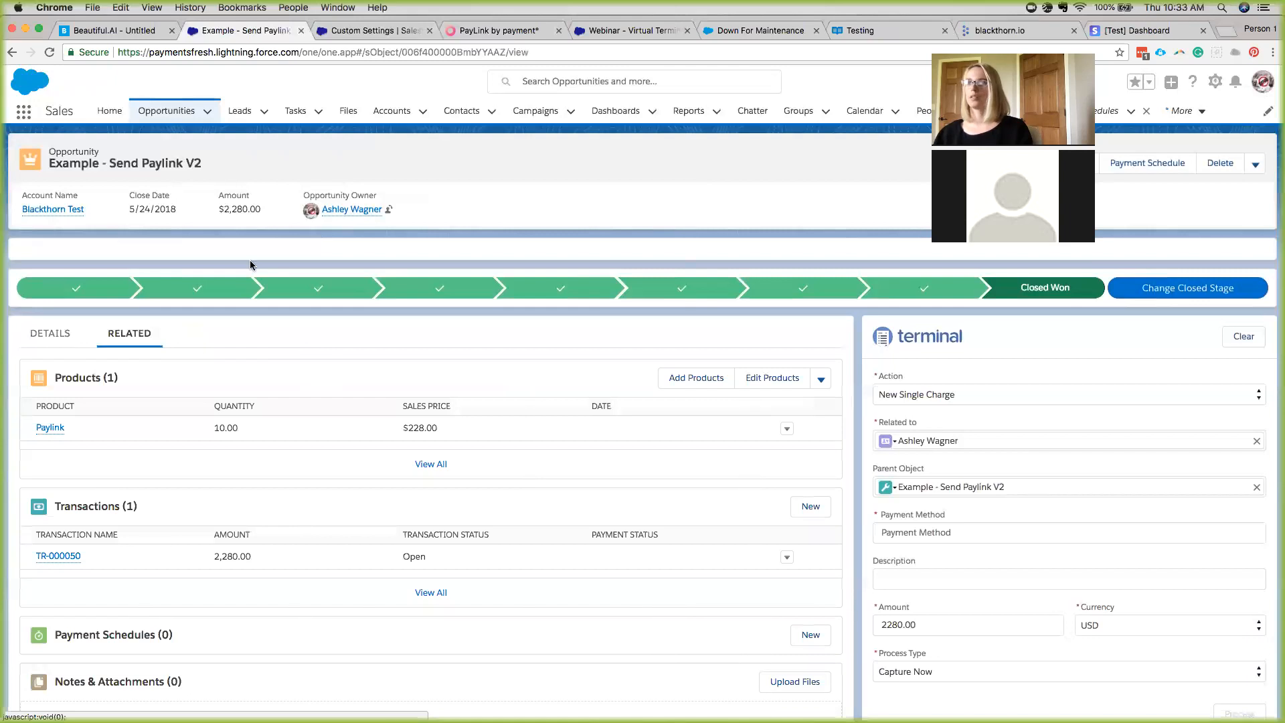
click(167, 111)
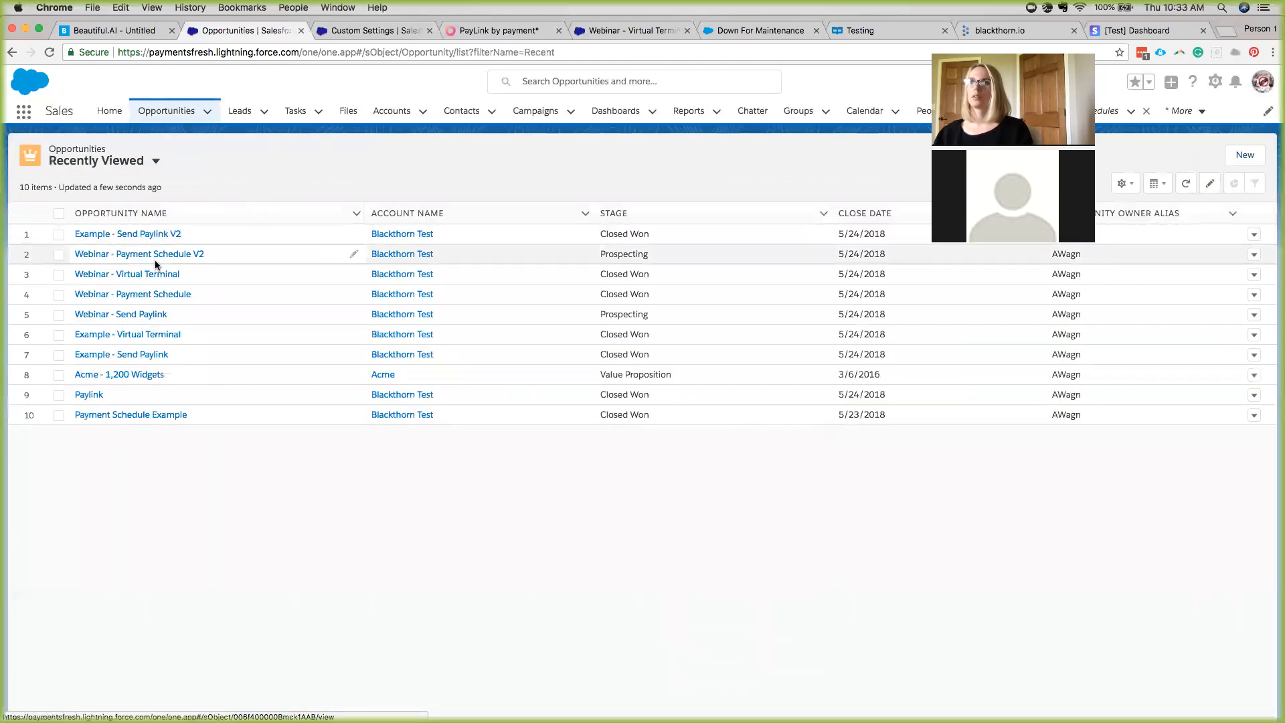
click(142, 314)
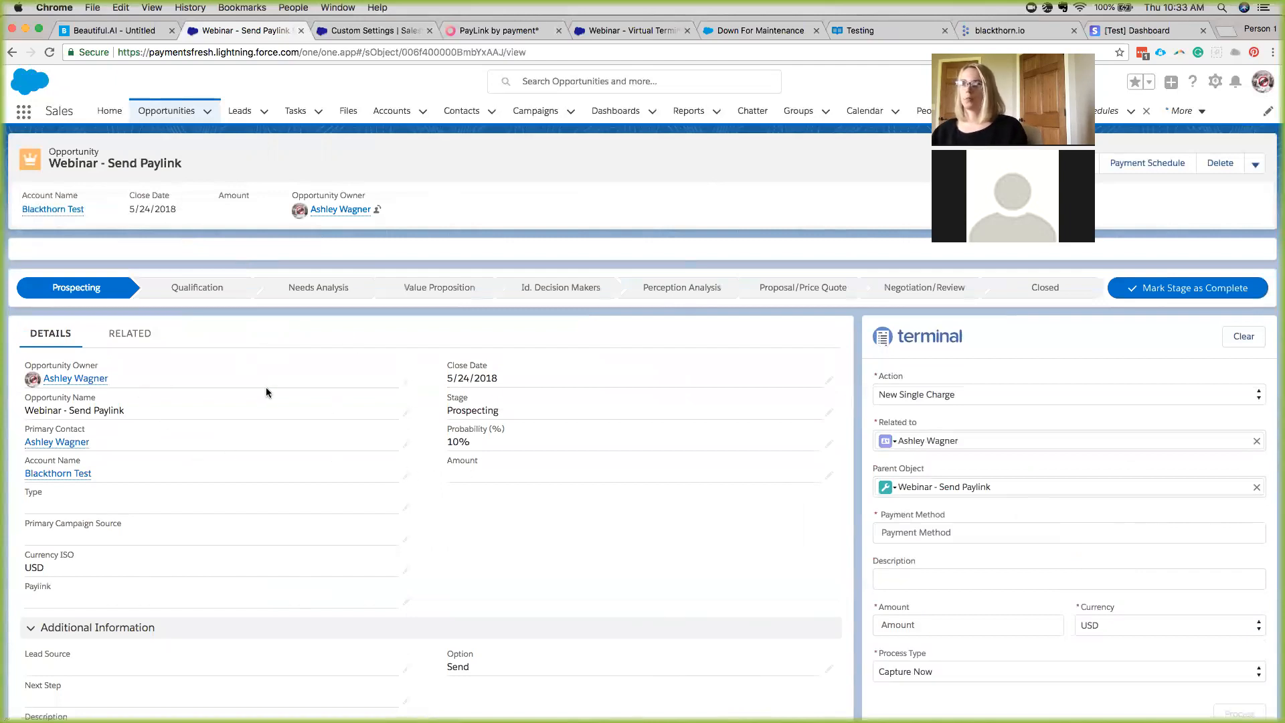
Add the Paylink product with quantity 5, then reload details showing Amount $1,140.00.
click(130, 334)
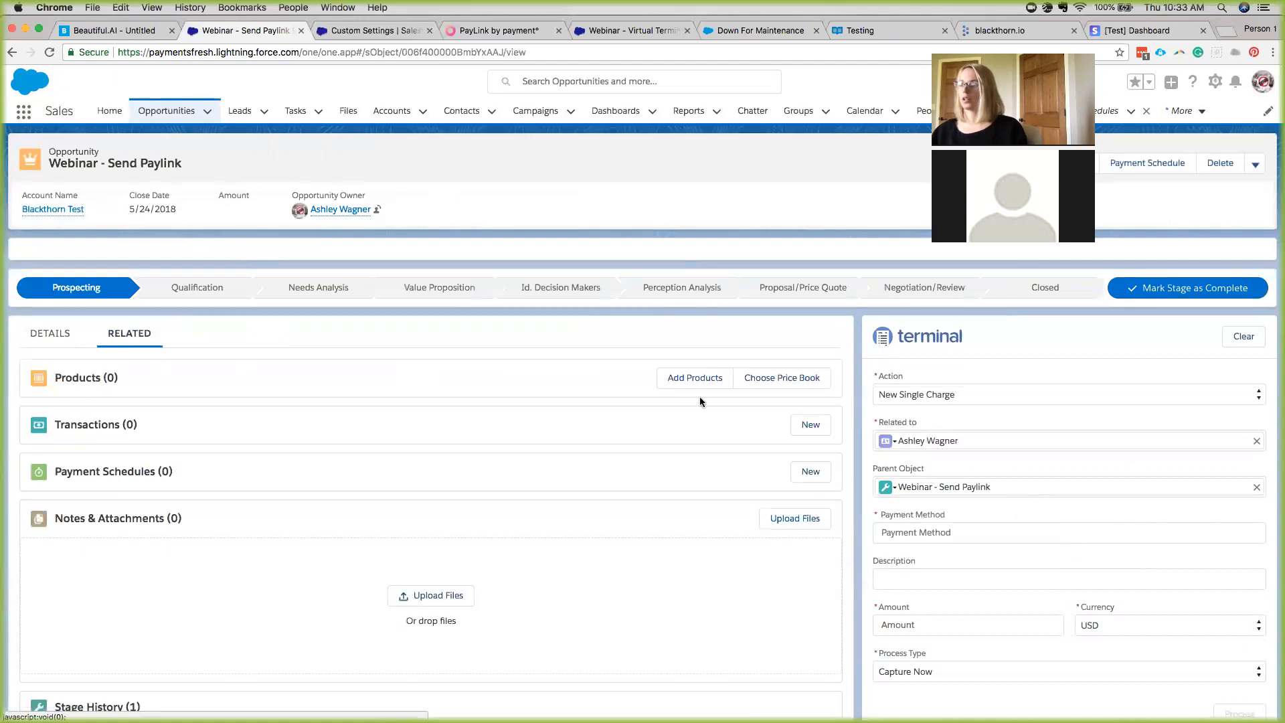
click(684, 376)
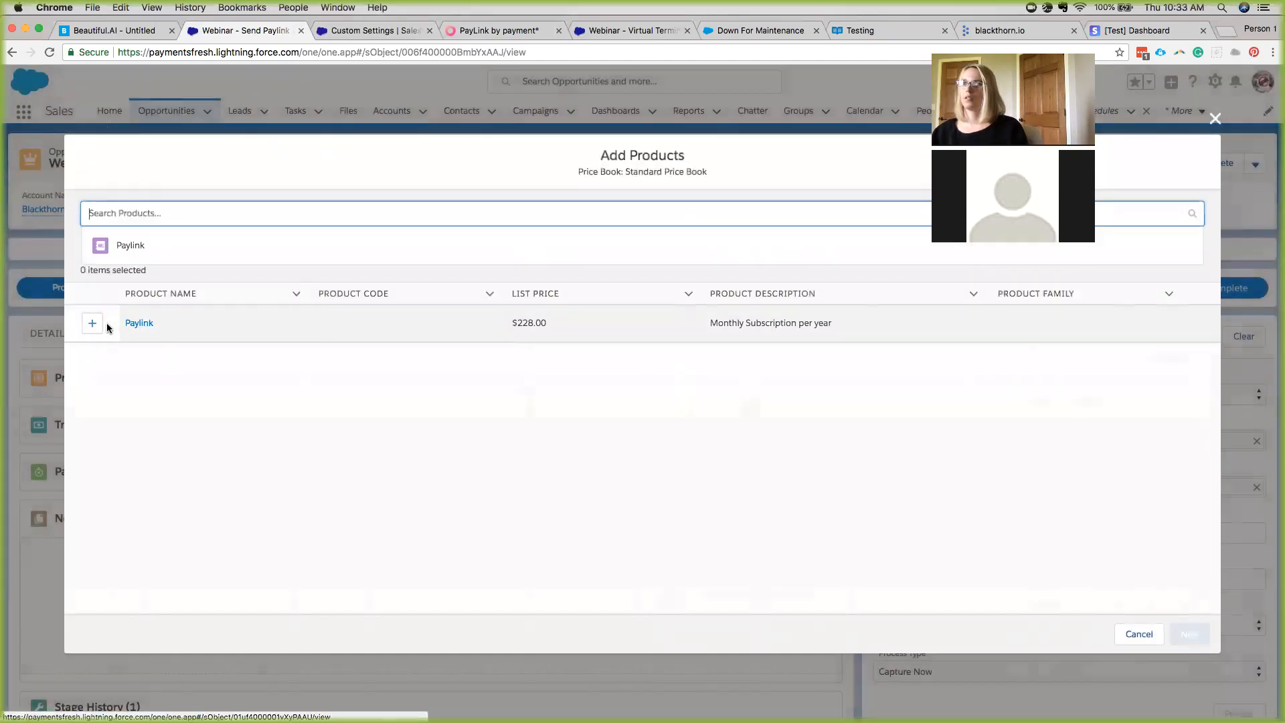
click(99, 324)
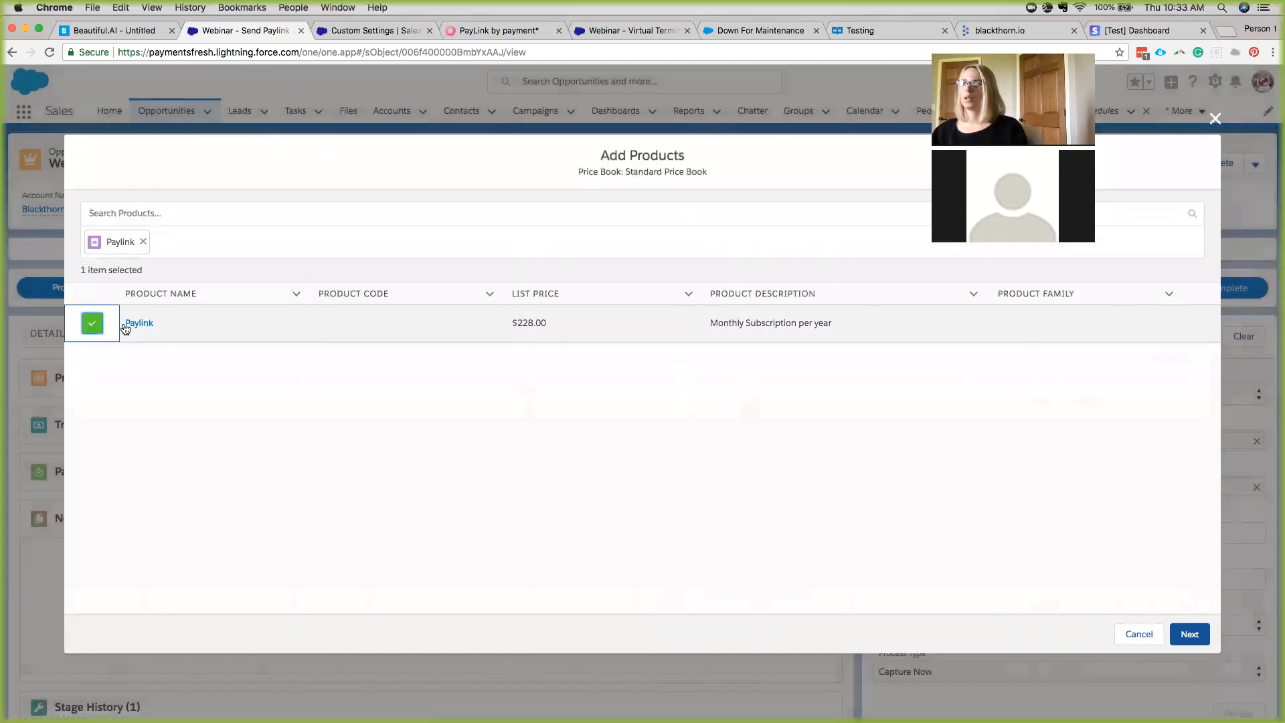
click(1190, 634)
click(368, 218)
text(5)
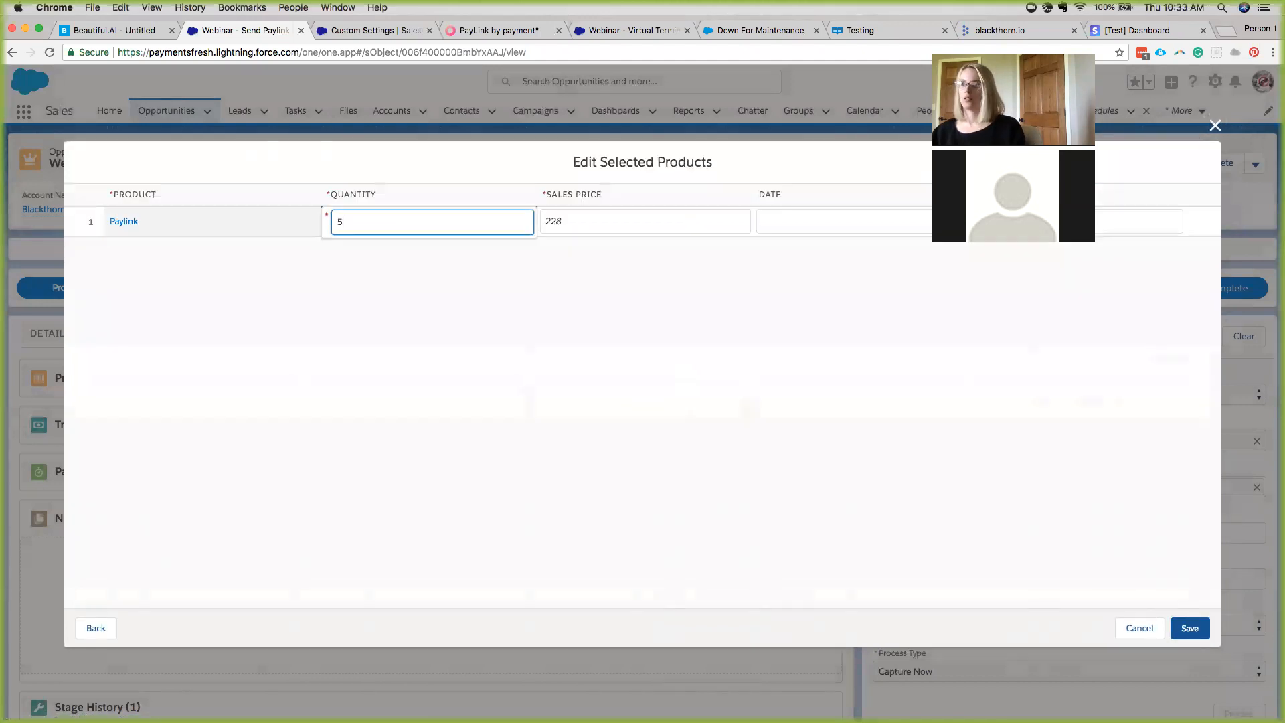
click(1190, 628)
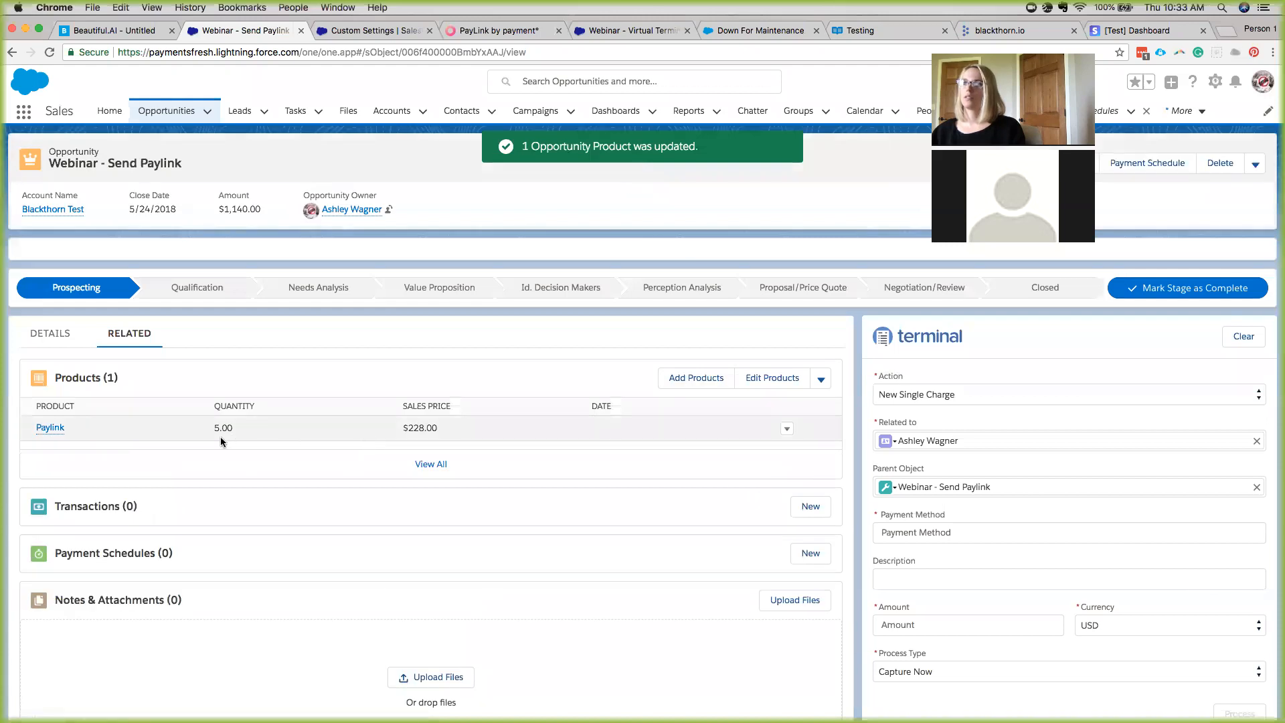
click(38, 341)
key(super+r)
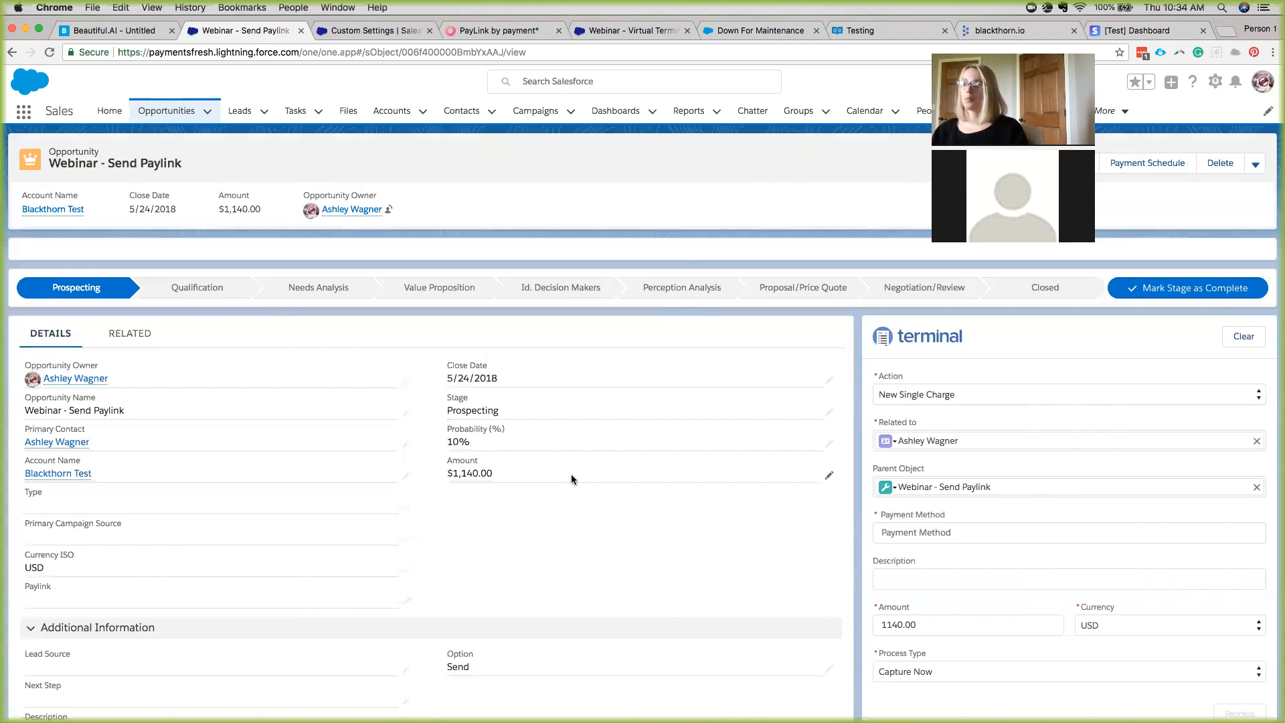
Change the opportunity's Stage to Closed Won and save it.
scroll(343, 468, down, 3)
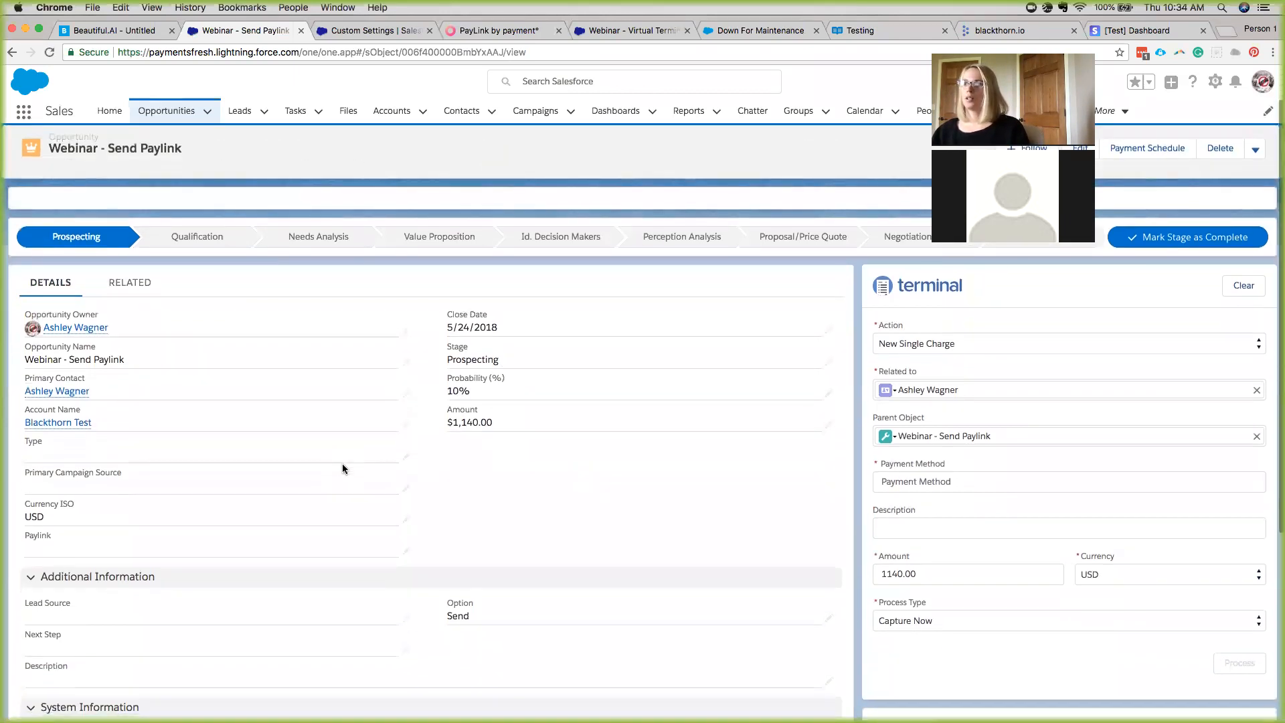
scroll(343, 468, down, 6)
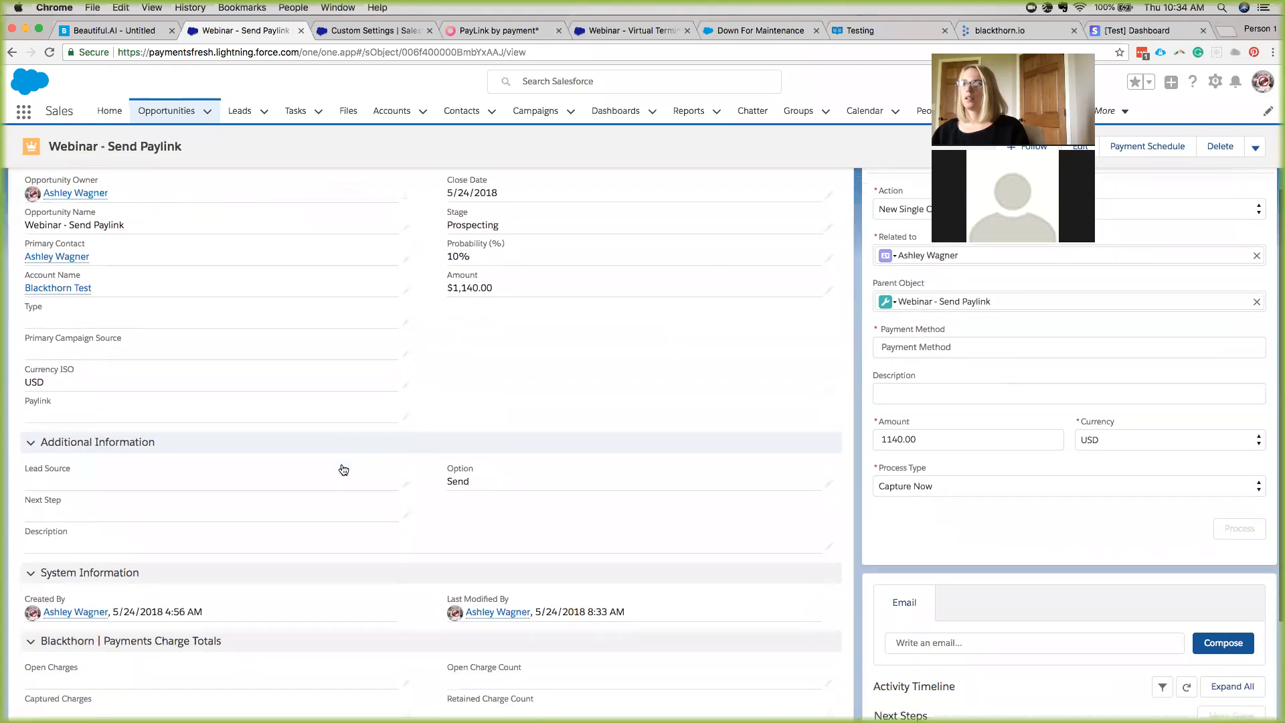
scroll(343, 469, up, 10)
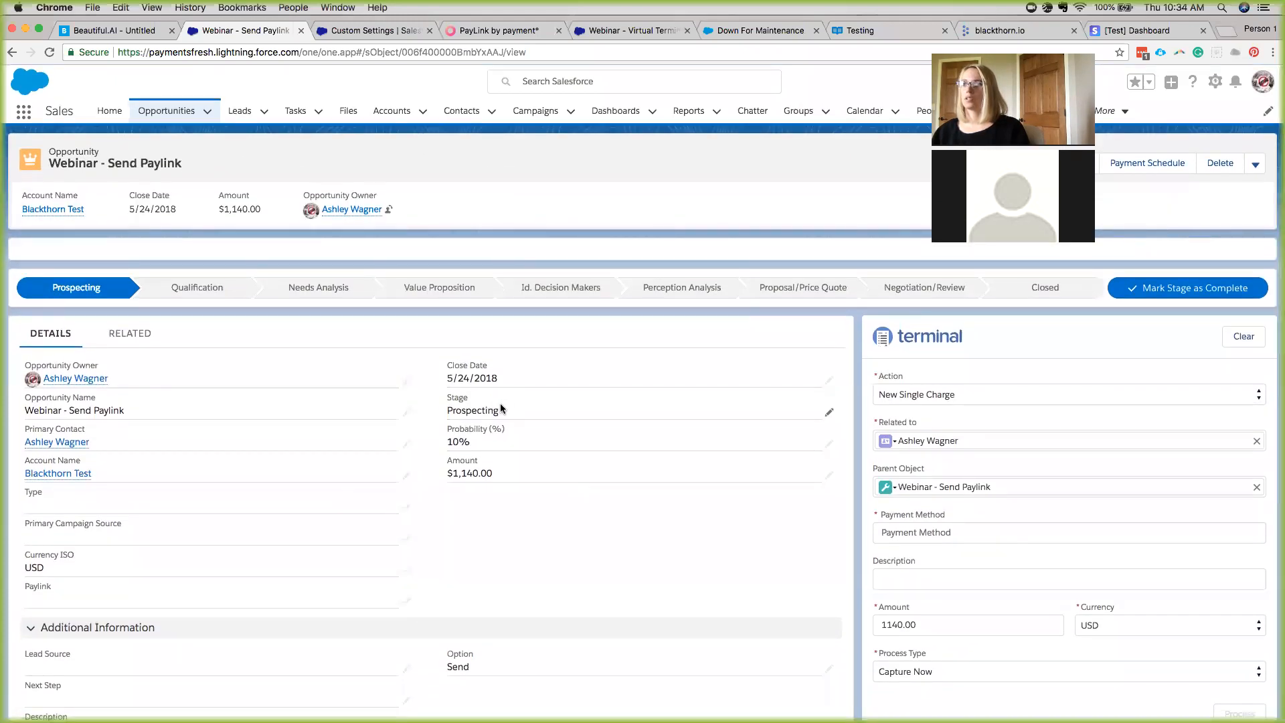
double_click(501, 409)
click(565, 429)
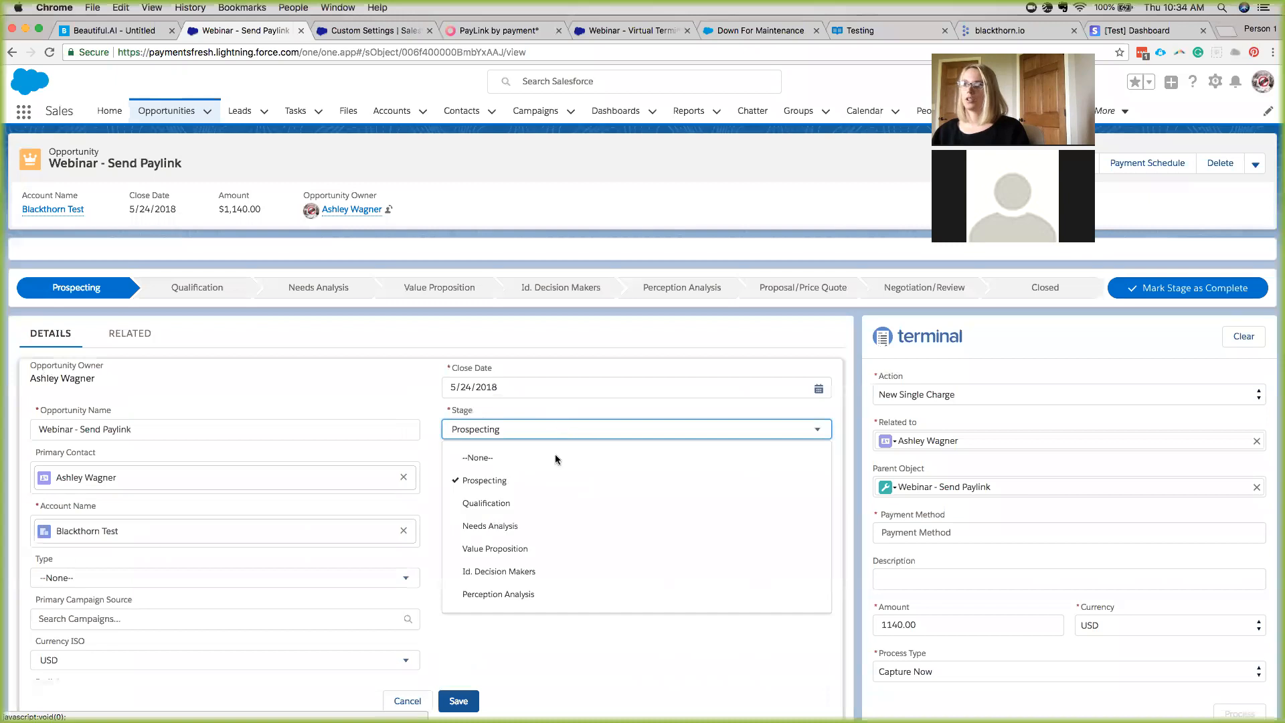
scroll(559, 521, down, 3)
click(505, 572)
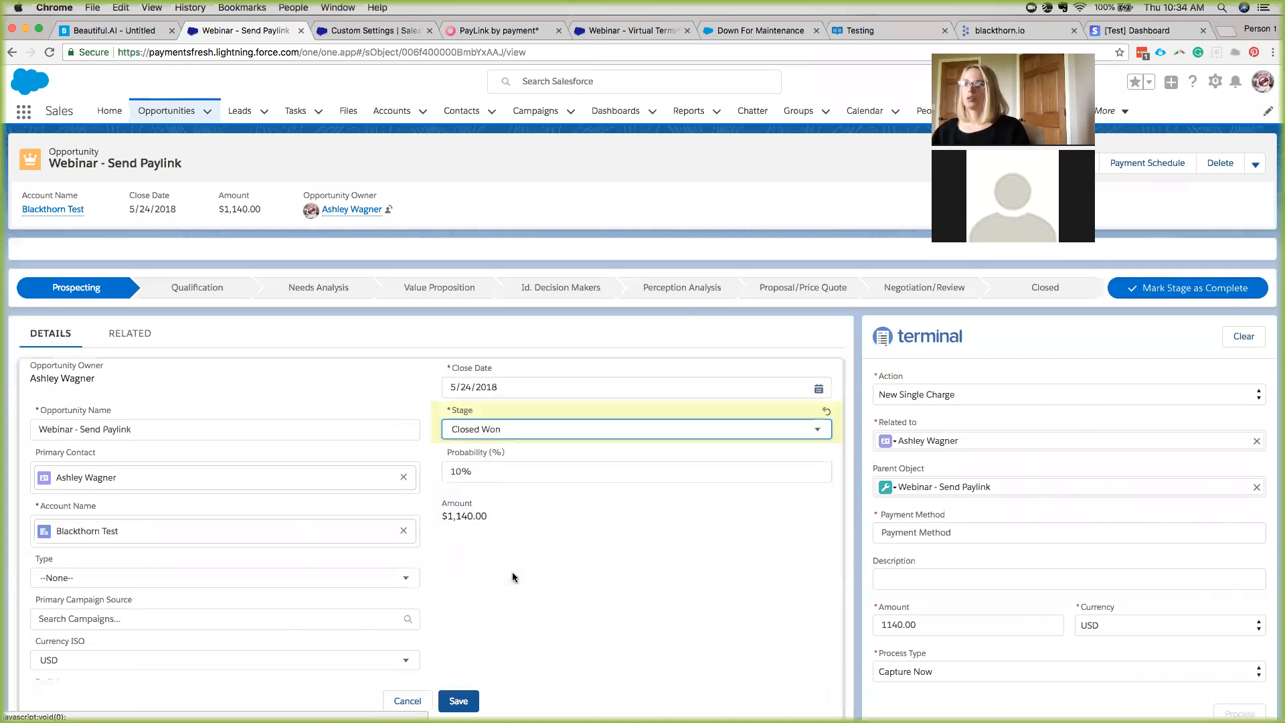
click(448, 702)
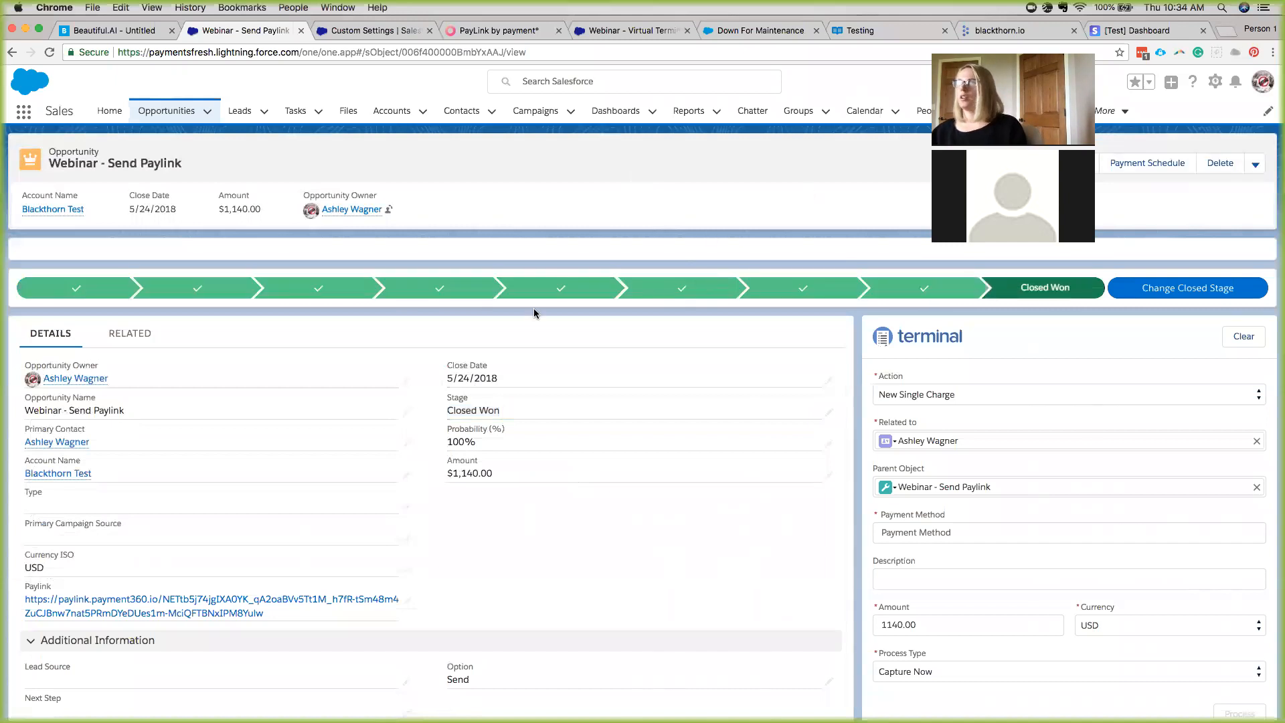
Reload the record and view the new Open transaction TR-000080 for 1,140.00 under Related.
click(441, 54)
key(Return)
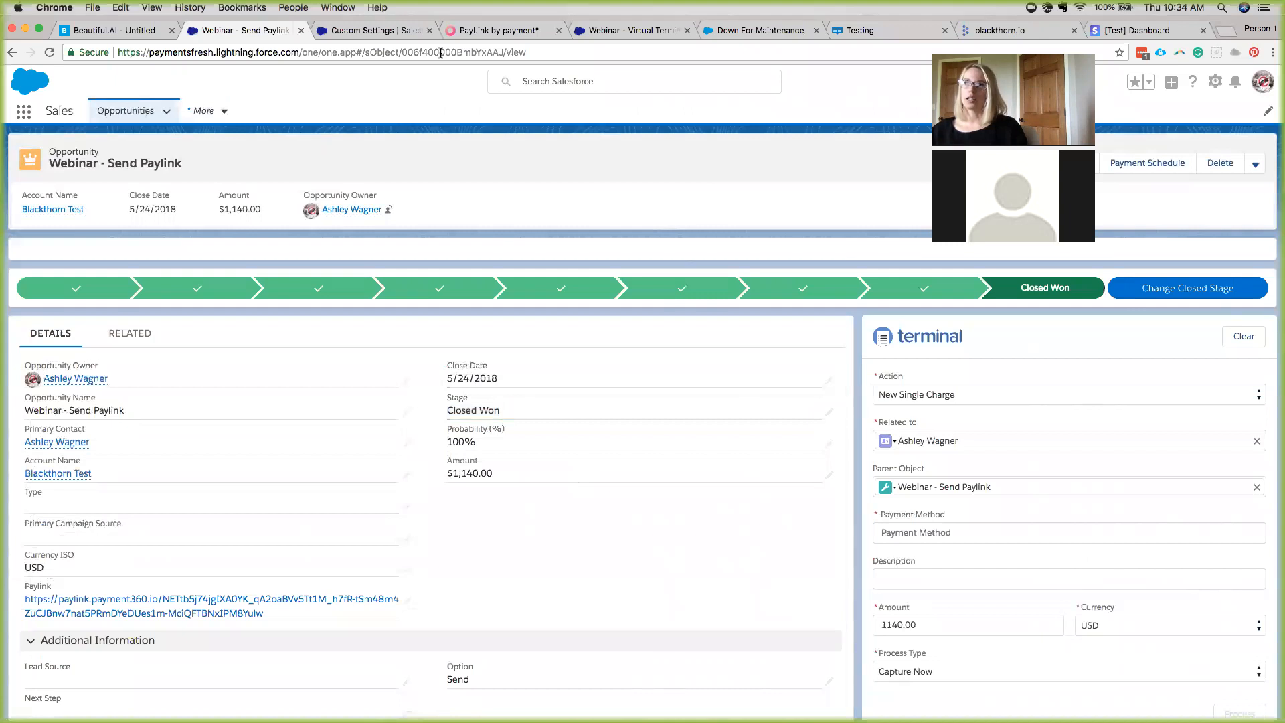
click(130, 334)
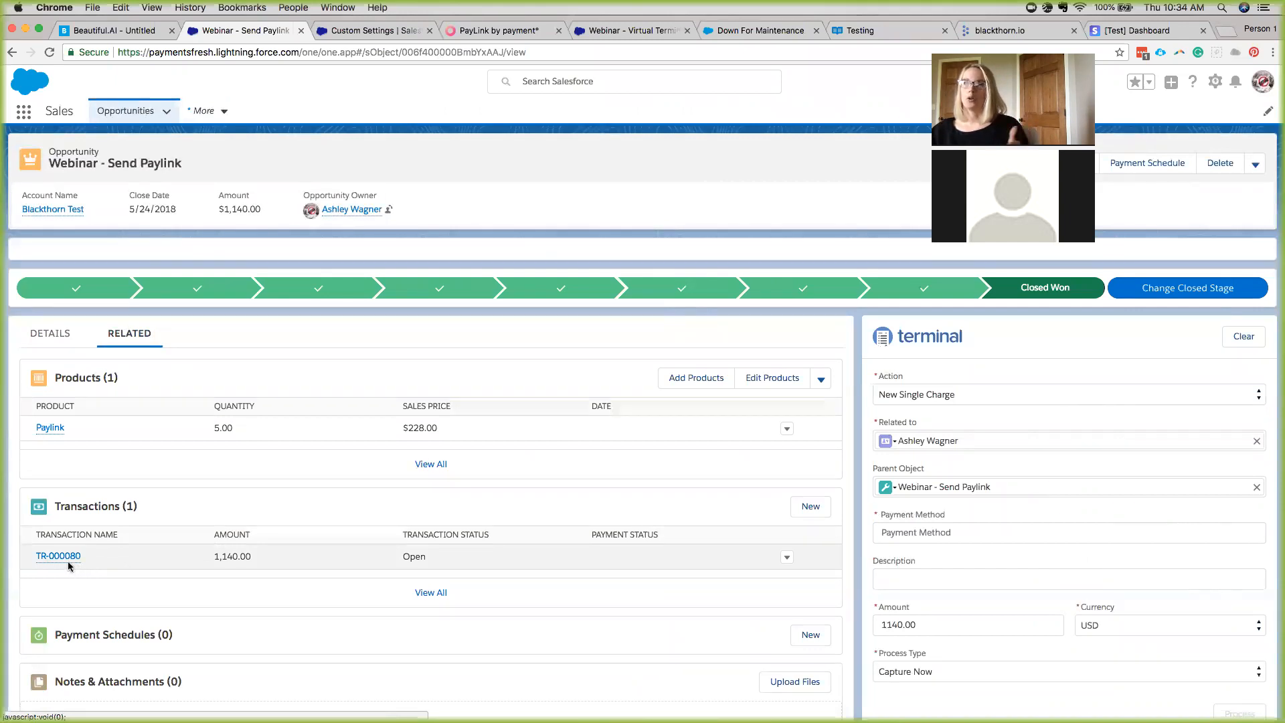
mouse_move(64, 561)
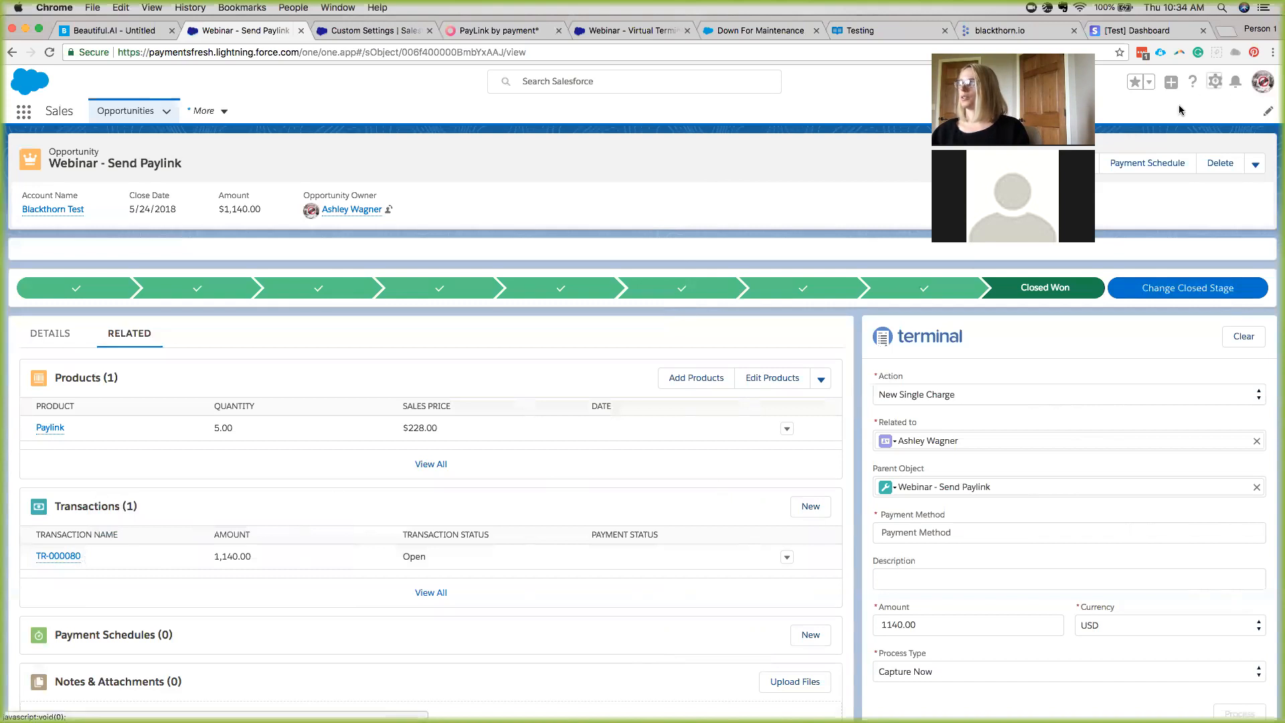
Open Setup and search 'process' to reach the Process Builder list.
click(1214, 81)
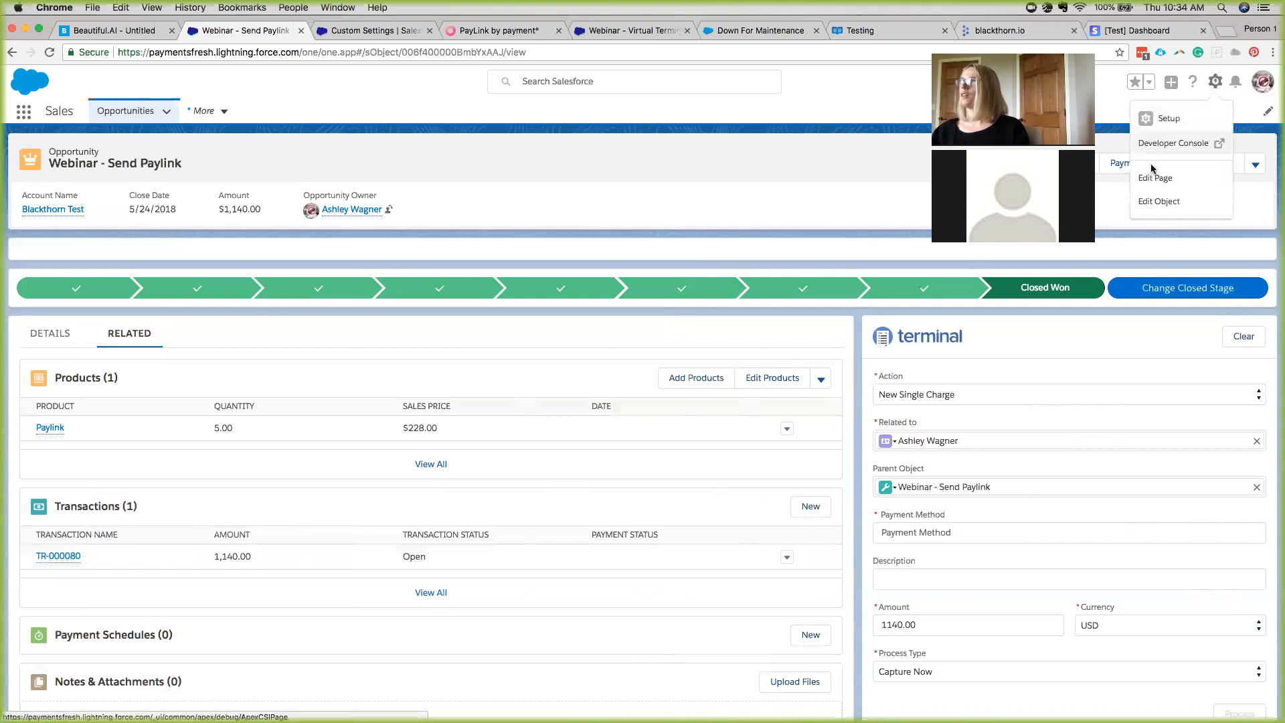
click(1169, 118)
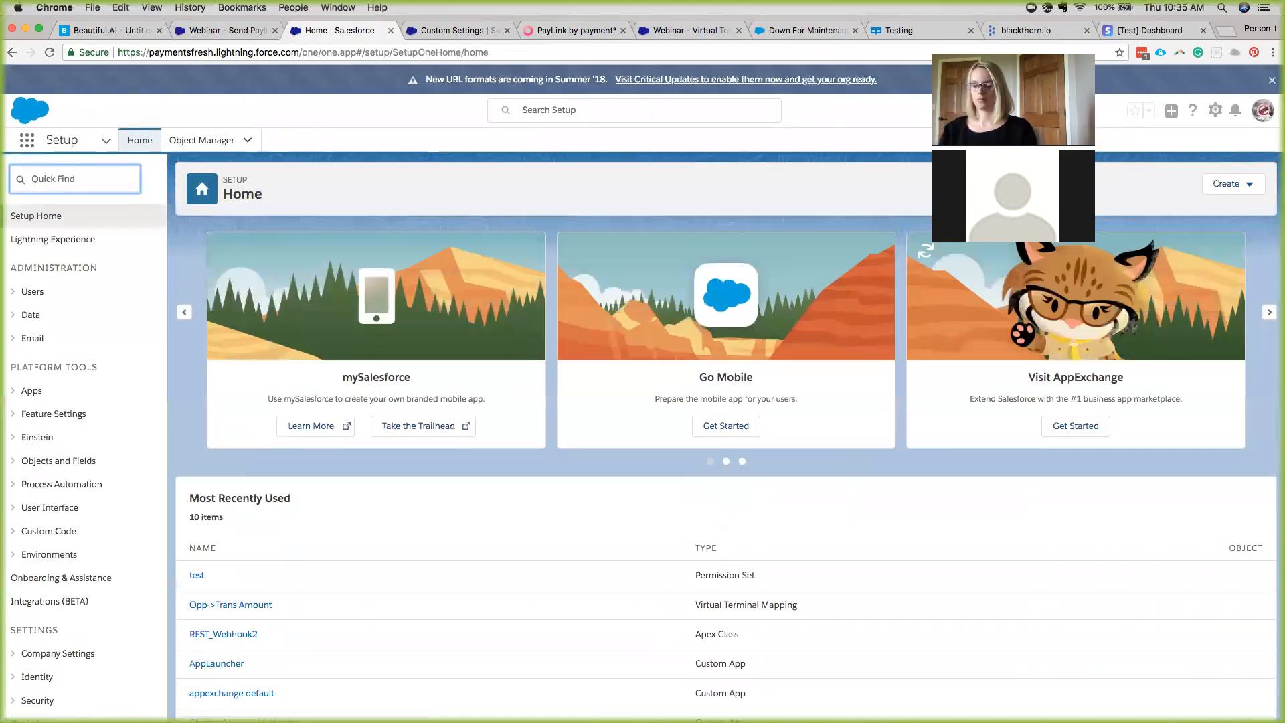
text(process)
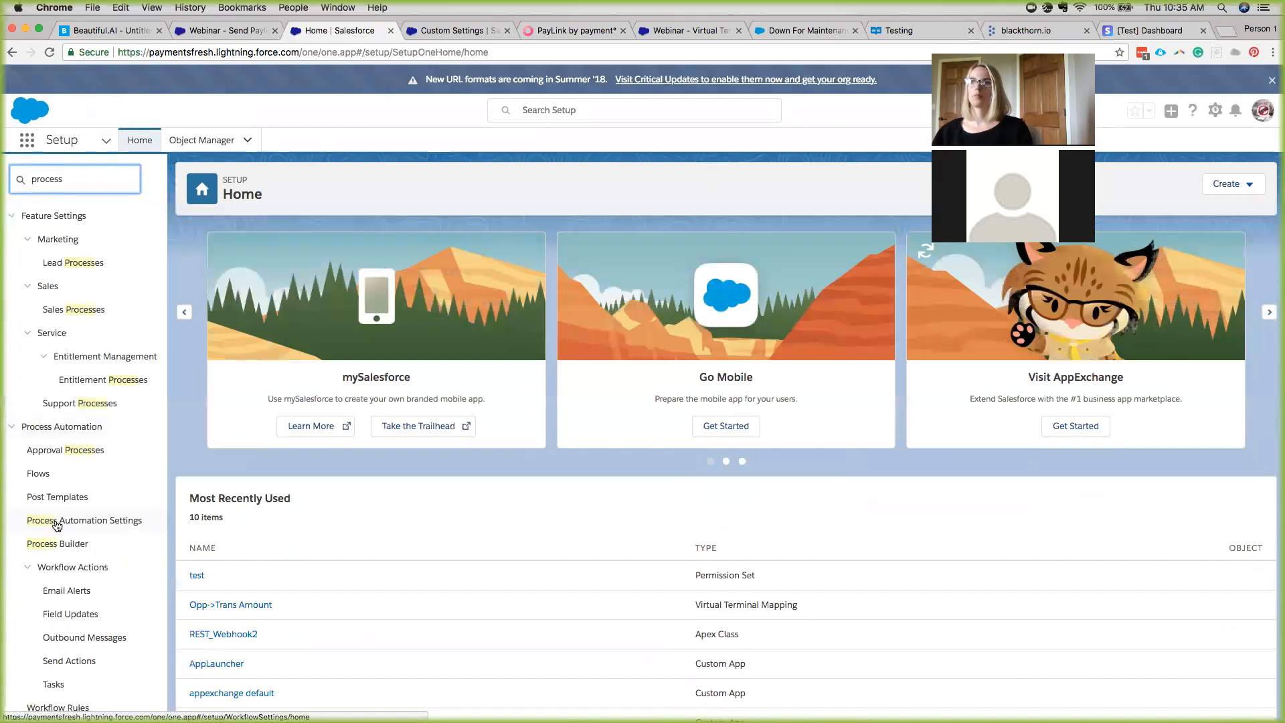
click(50, 543)
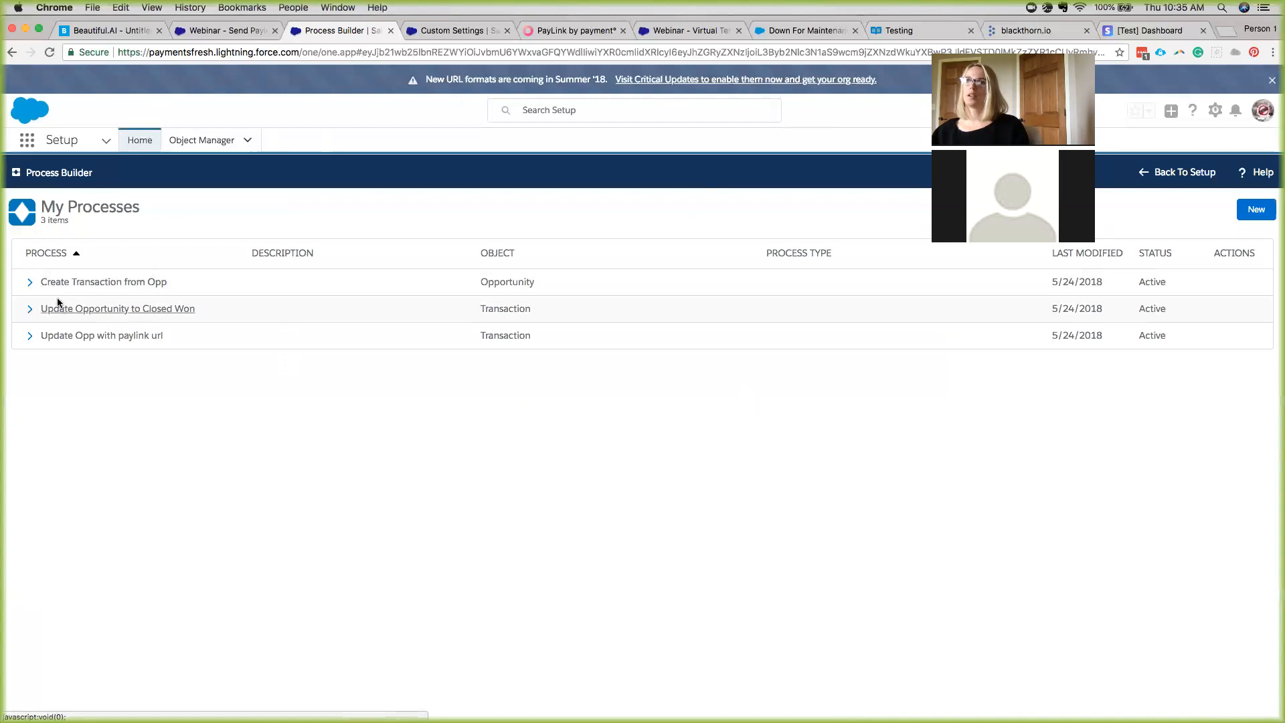
Review Create Transaction from Opp version 3: its Closed Won criteria and Create Transaction field mappings.
click(29, 282)
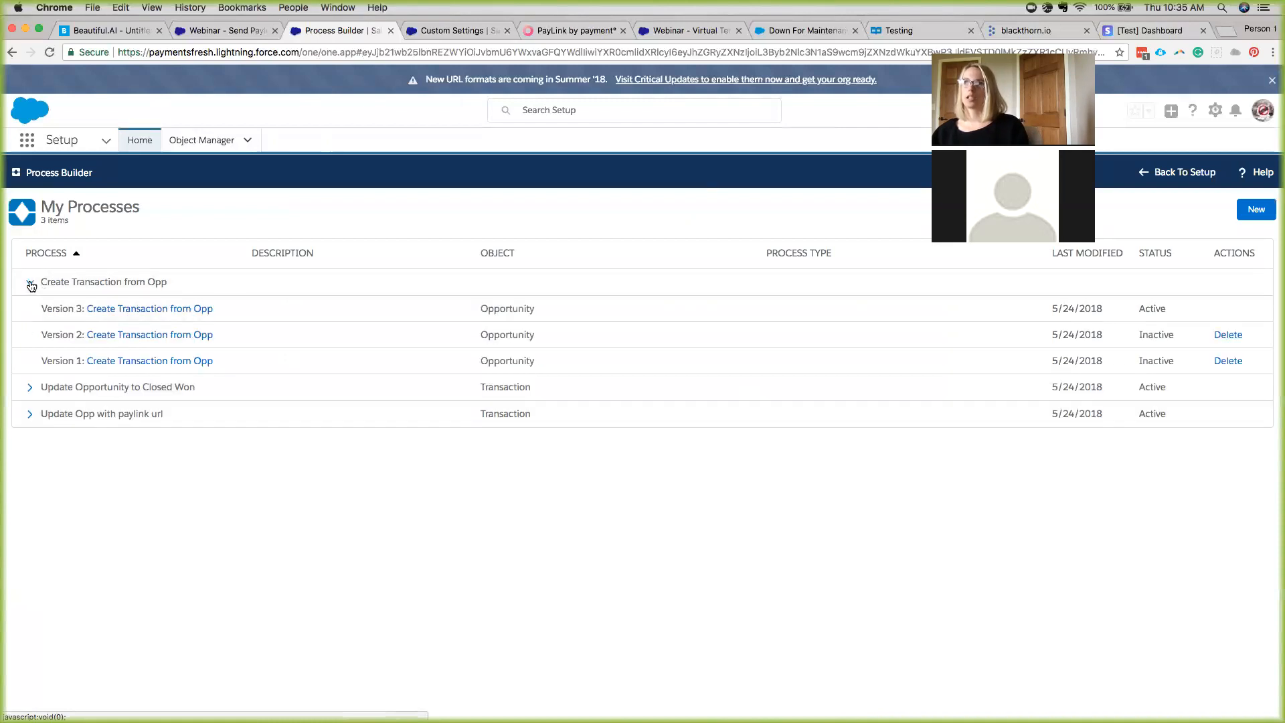
click(133, 308)
click(59, 304)
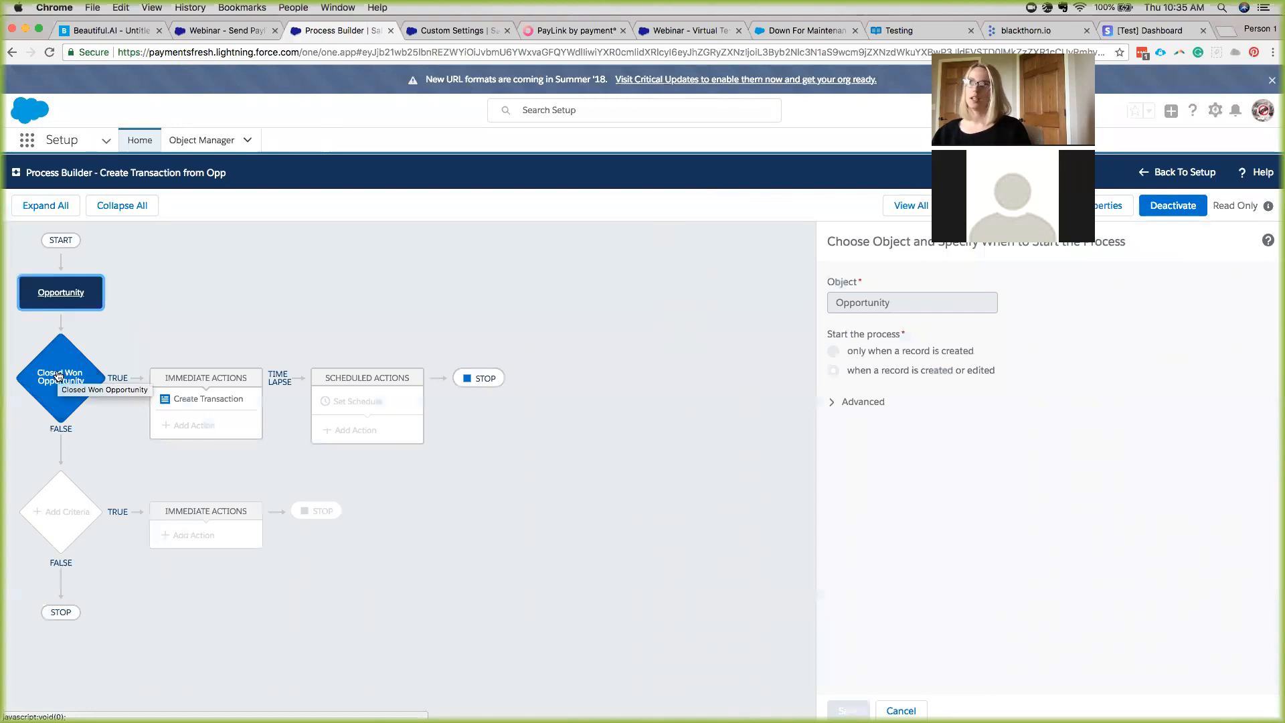
click(59, 376)
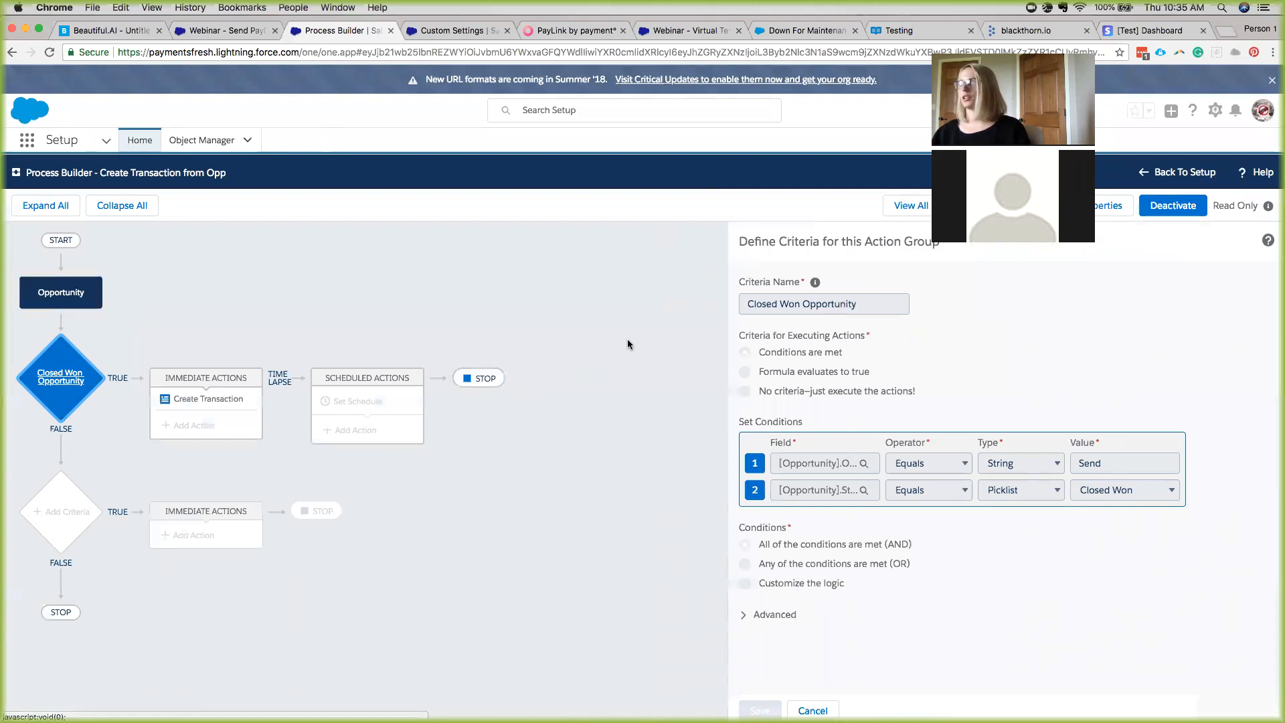
click(230, 408)
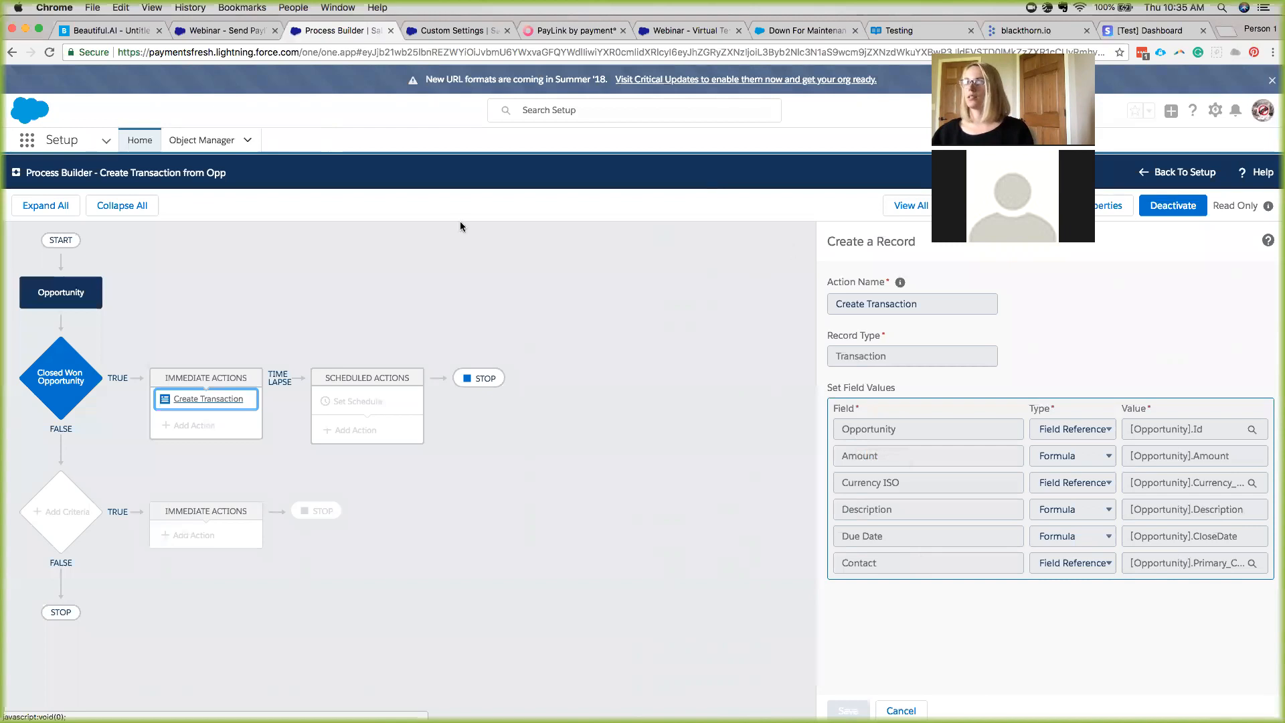
click(928, 209)
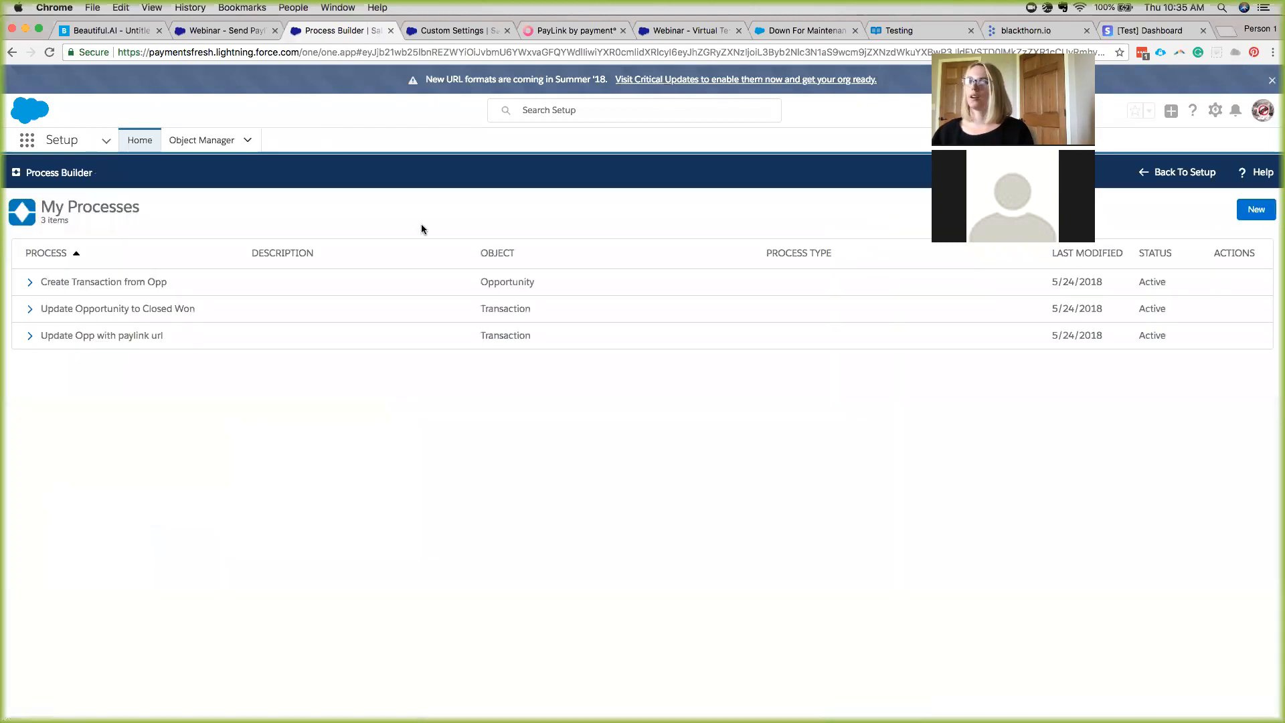
Inspect Update Opp with paylink url version 1's Transaction trigger, criteria and update opp url action.
click(31, 342)
click(141, 363)
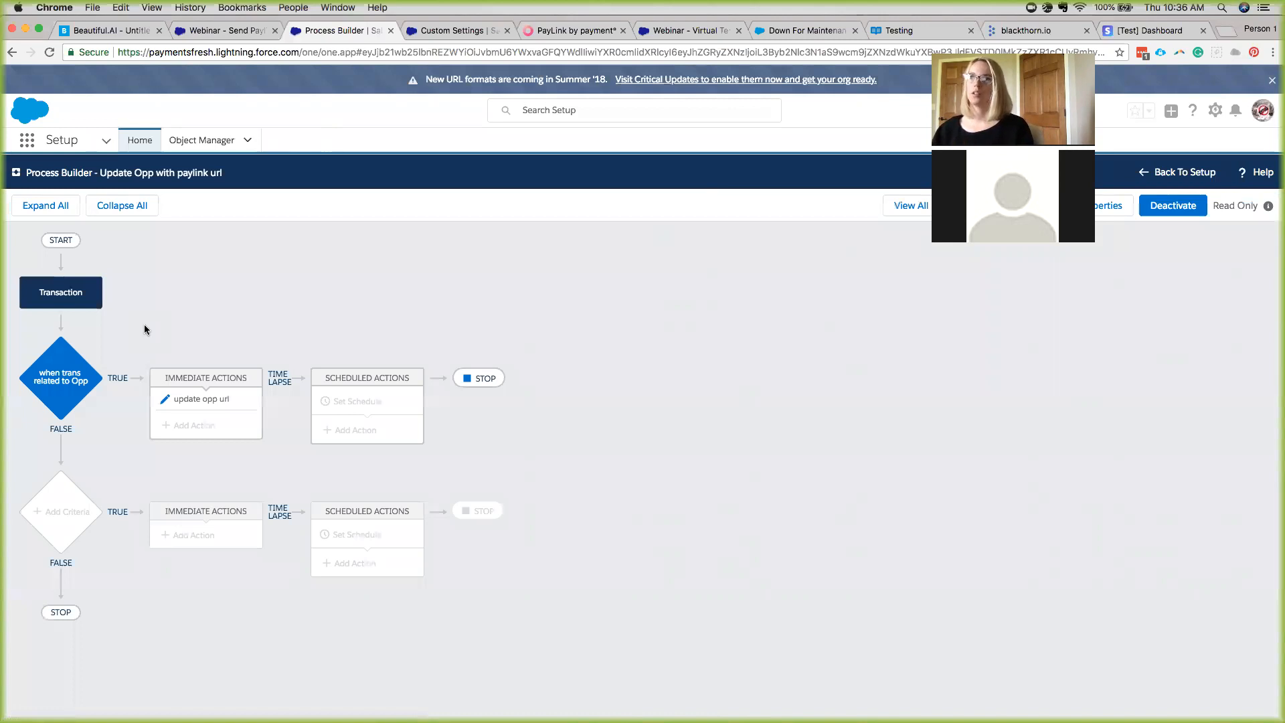
click(78, 298)
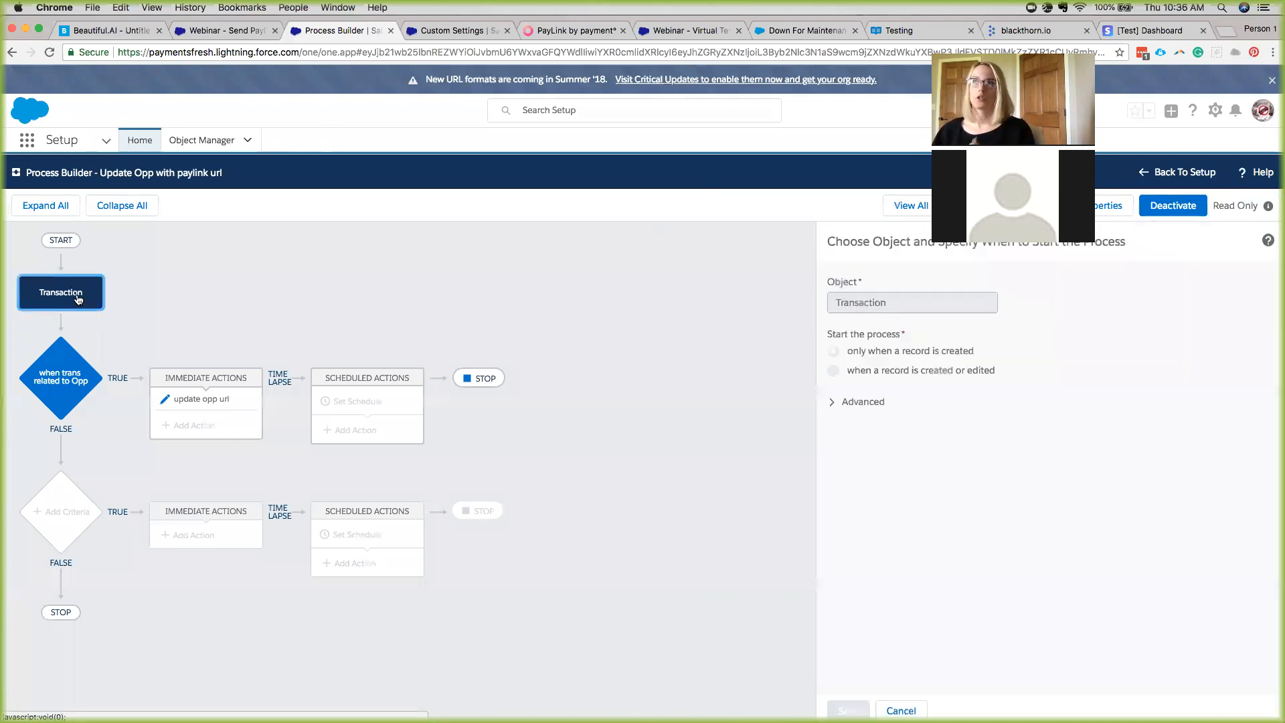
click(67, 374)
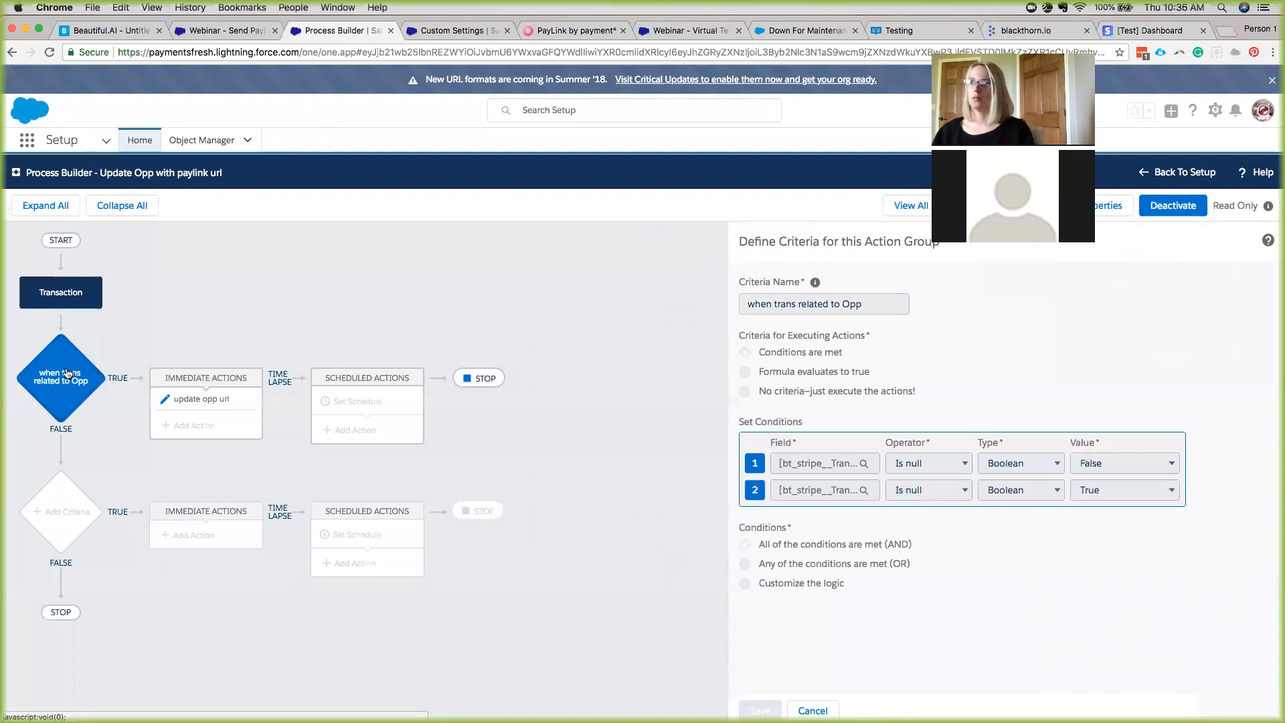
click(195, 401)
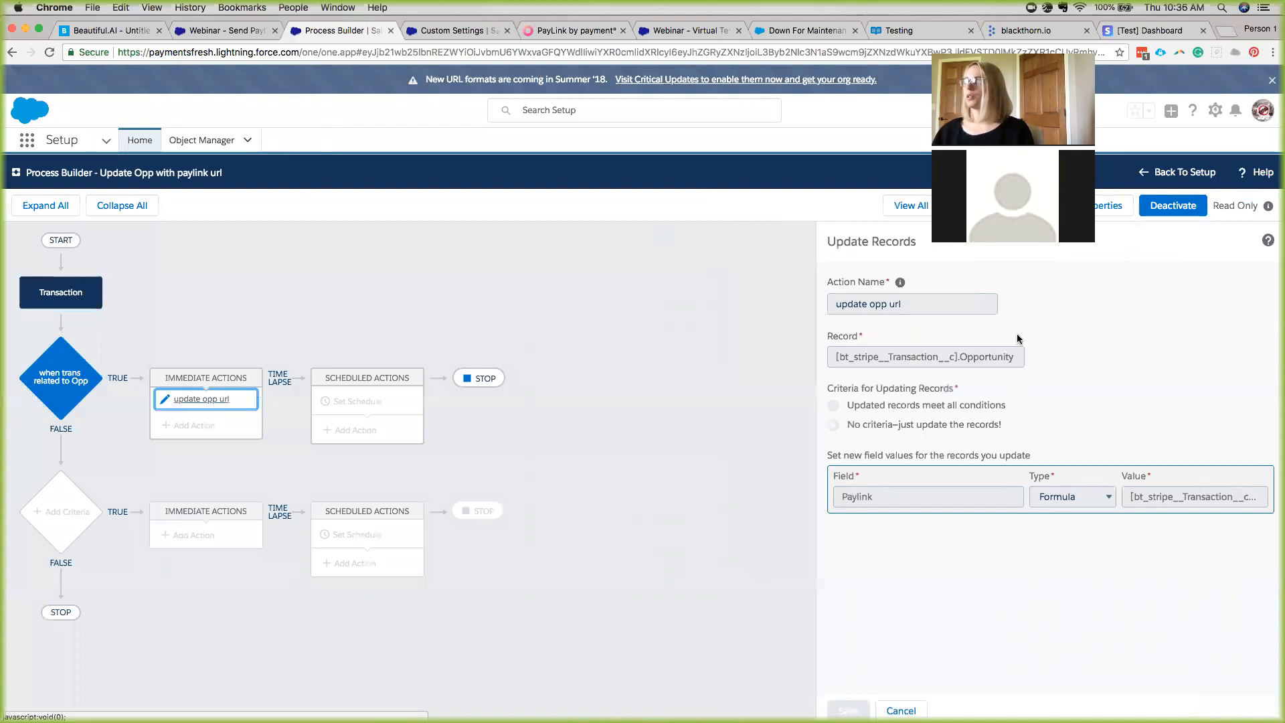
click(1185, 172)
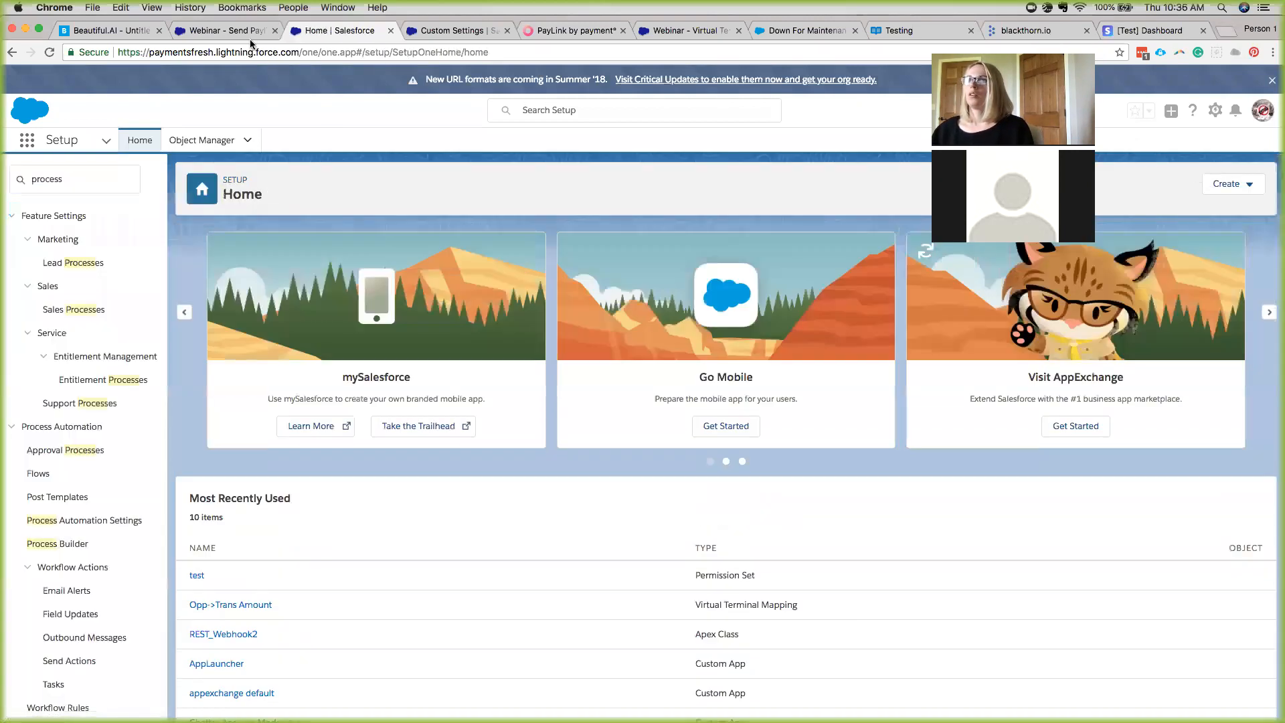
Open the payment link from the 'Thank you for your order: Webinar - Send Paylink' e-mail.
click(247, 33)
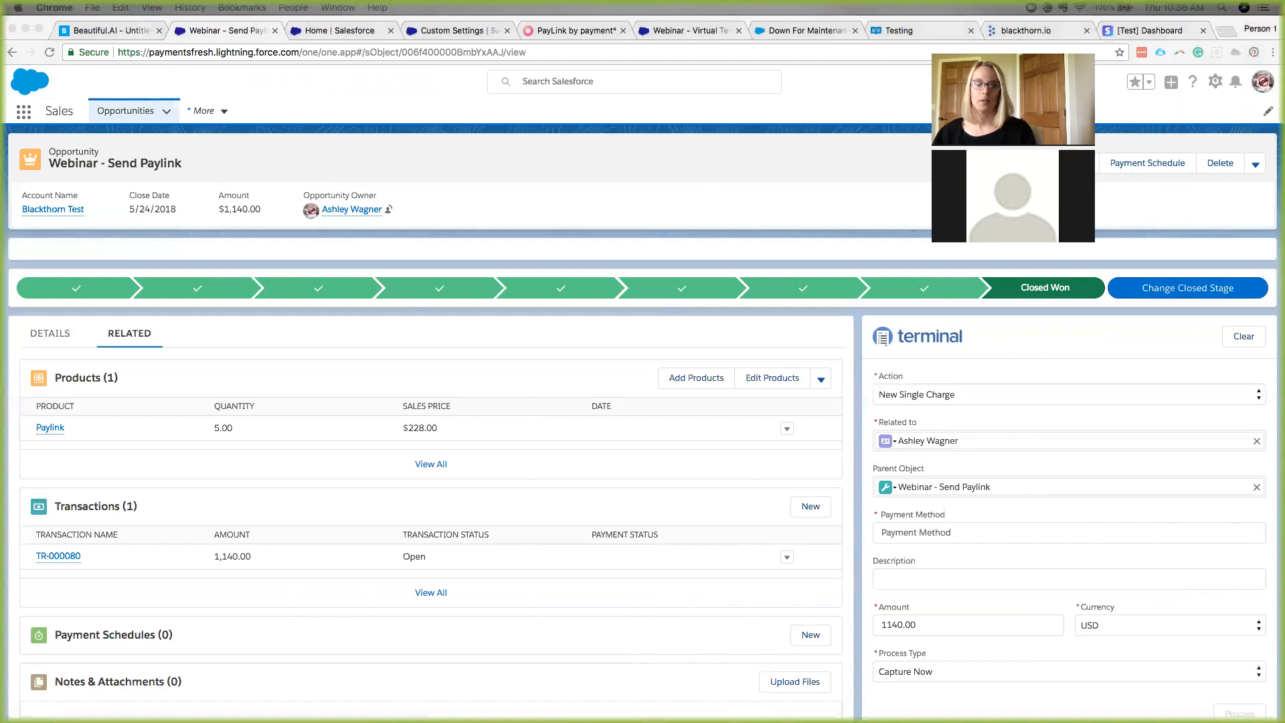
drag(0, 74, 368, 102)
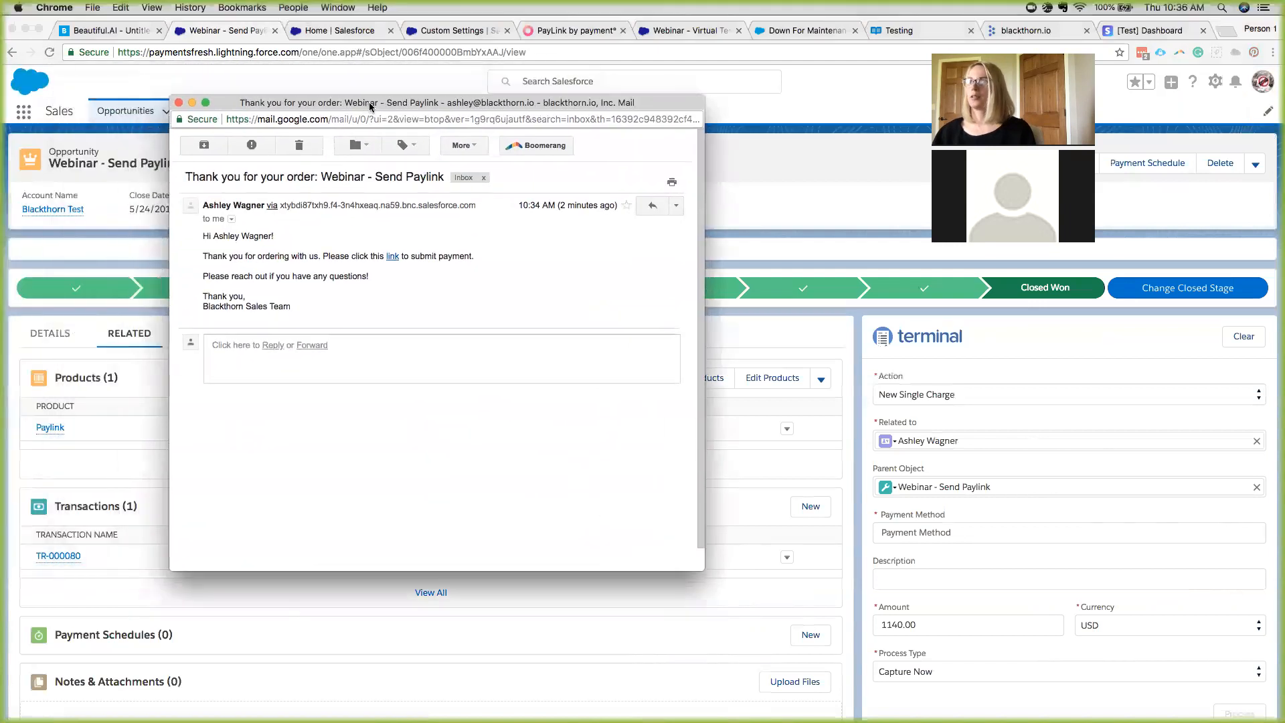
click(392, 257)
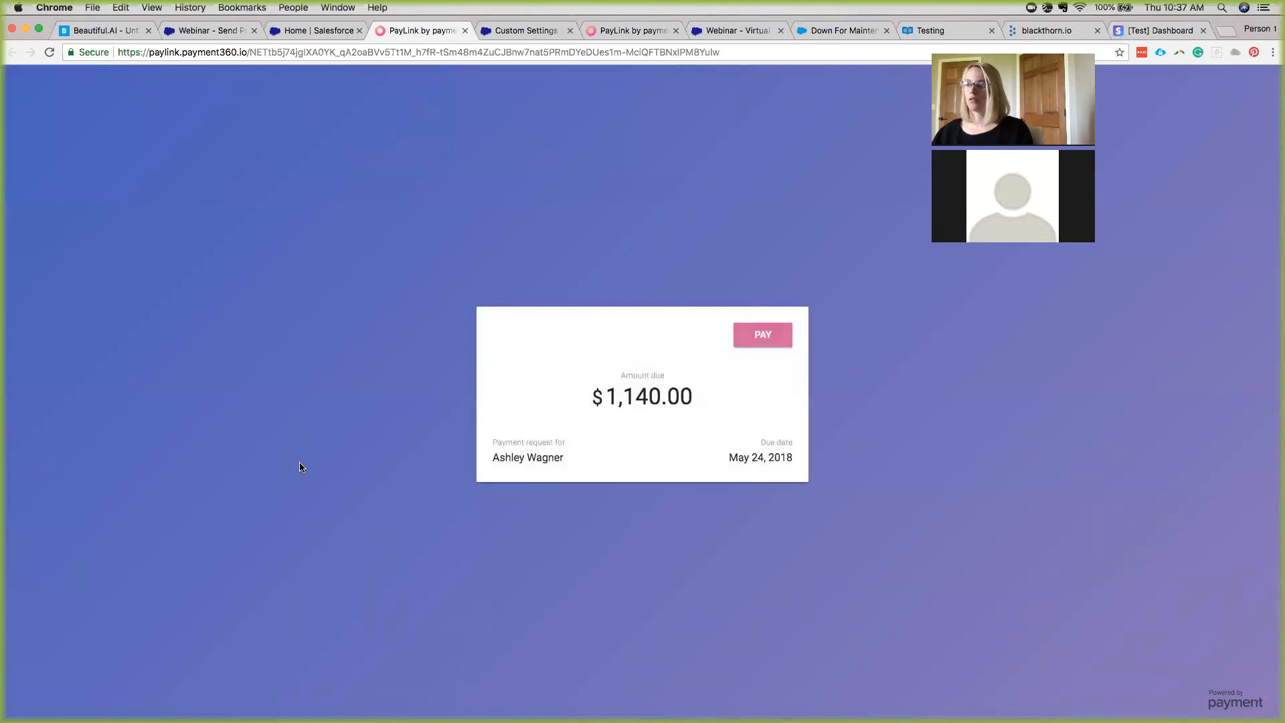
Pay the $1,140.00 request with a payer e-mail and test Visa card, then return to Salesforce.
click(757, 349)
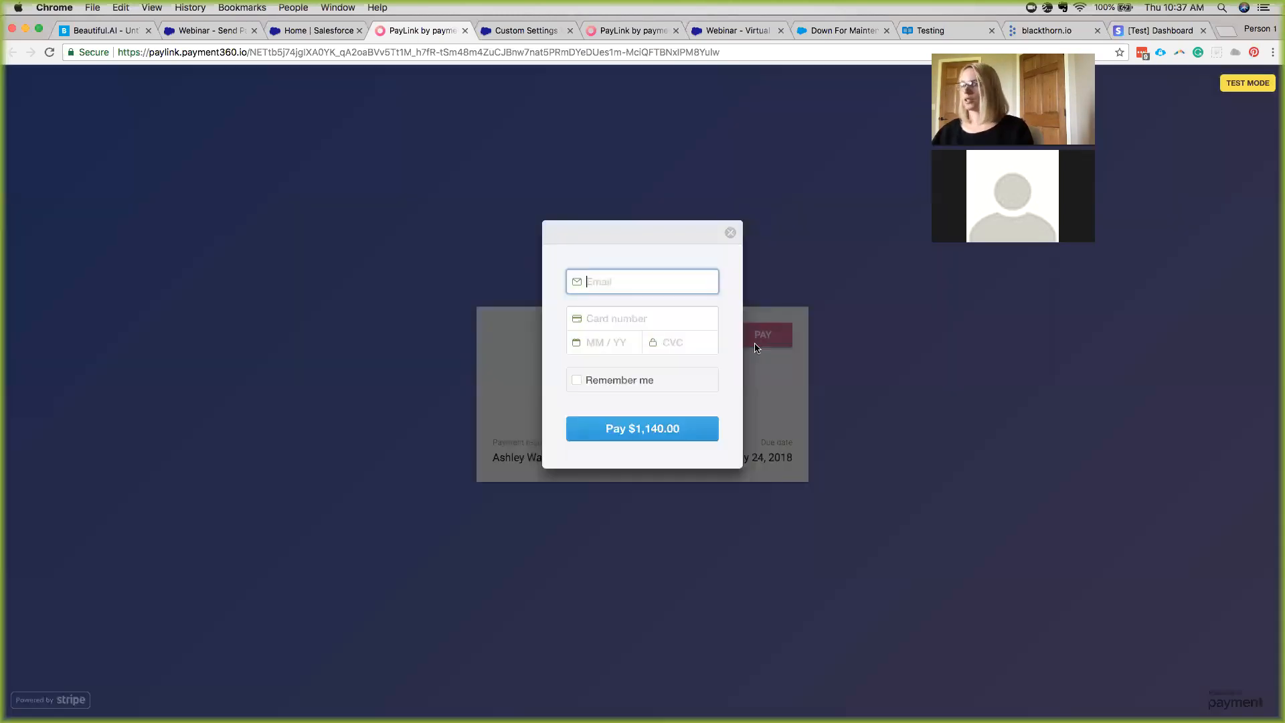
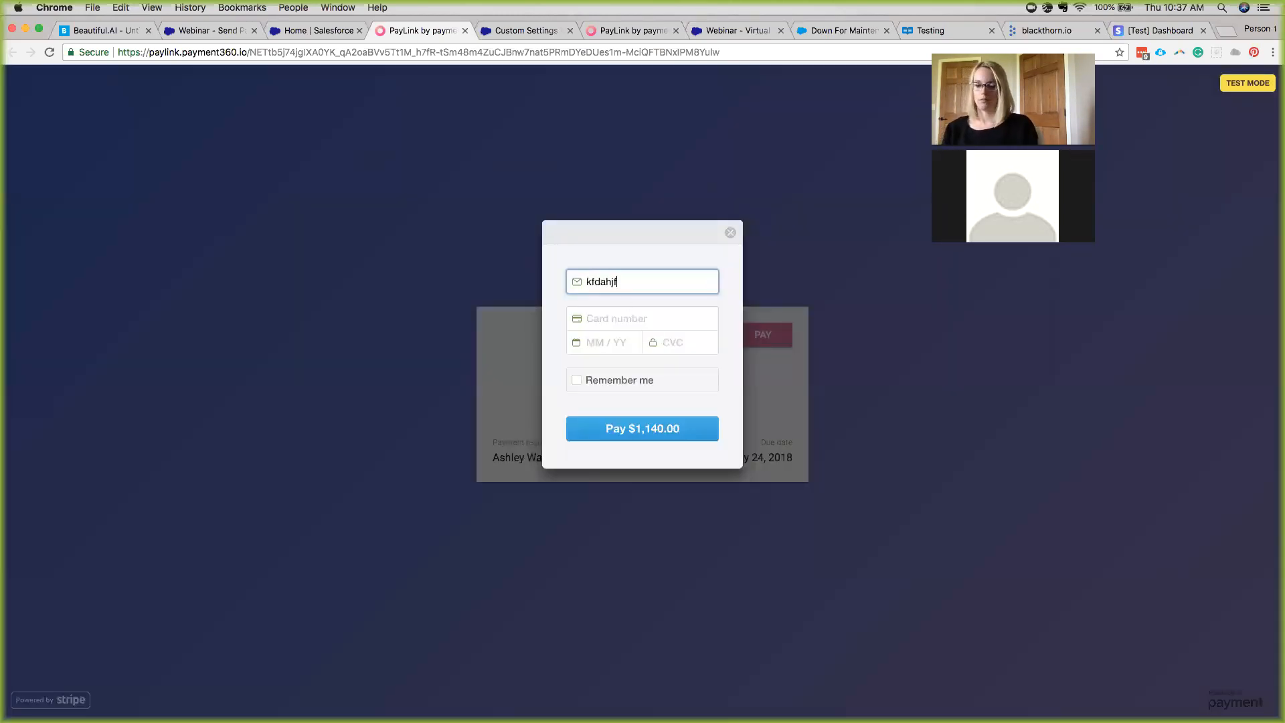
key(Tab)
text(4242)
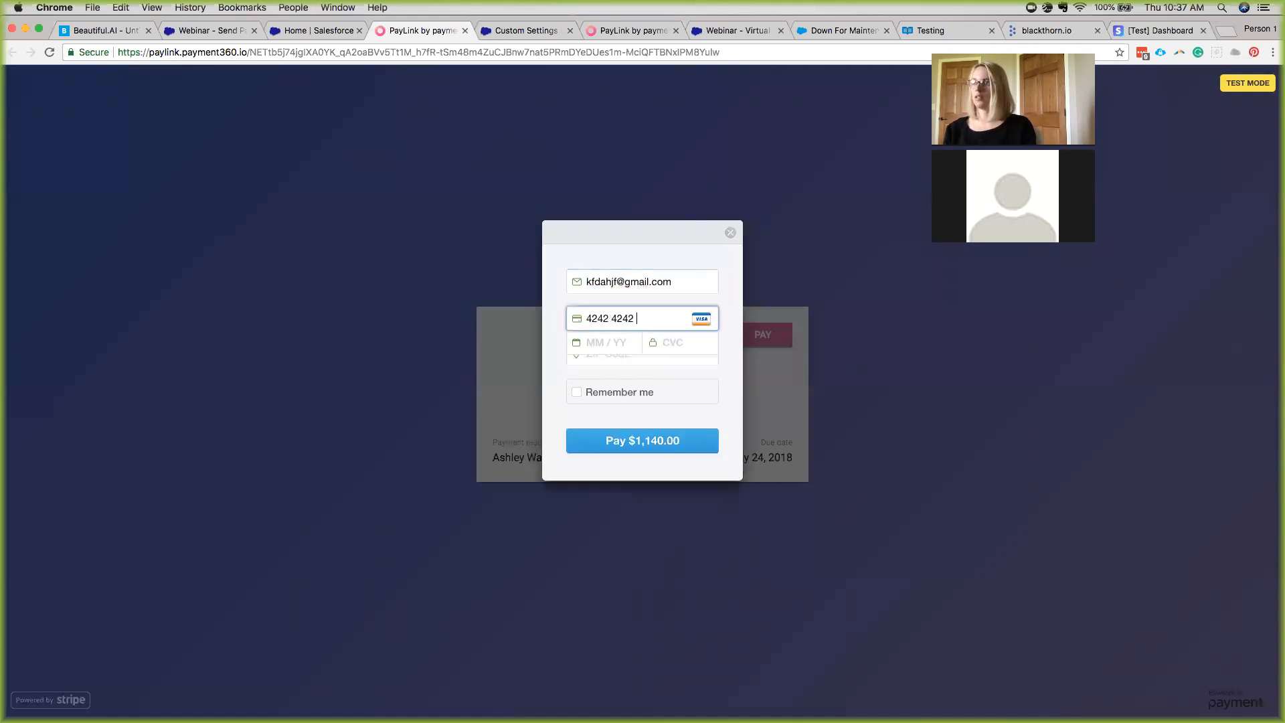
text(4242424242421020)
text(221)
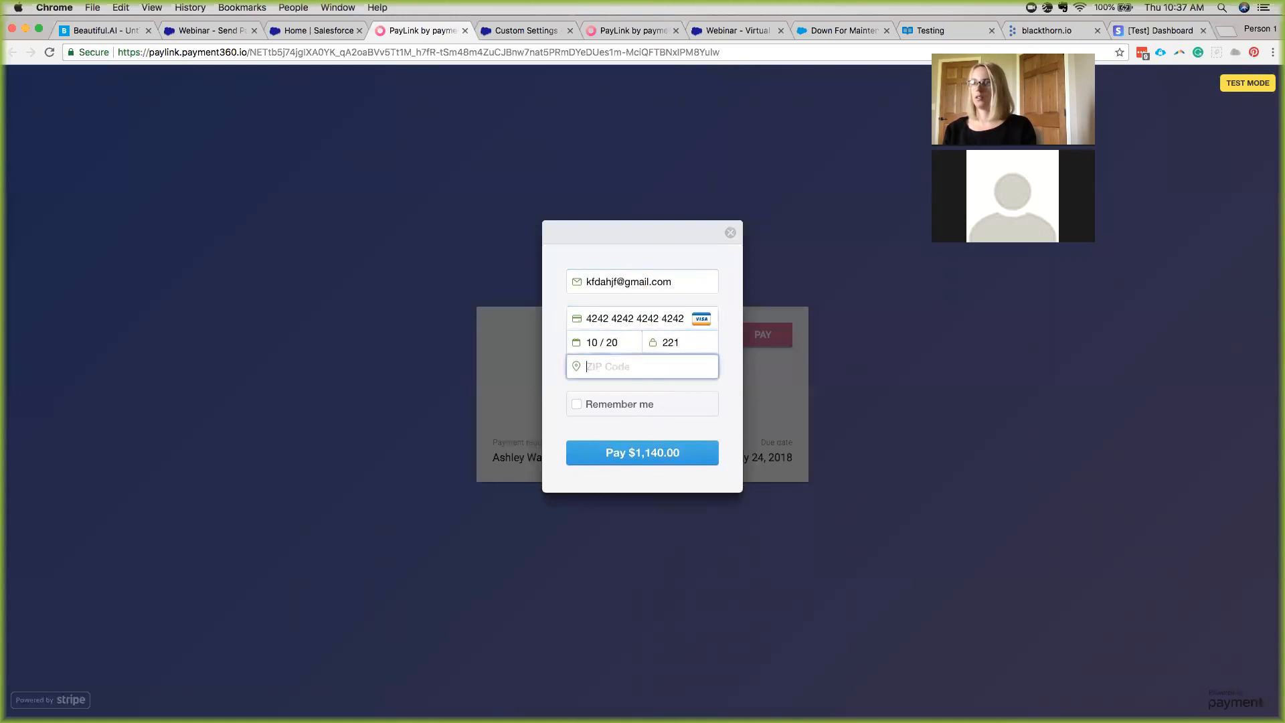
text(57067)
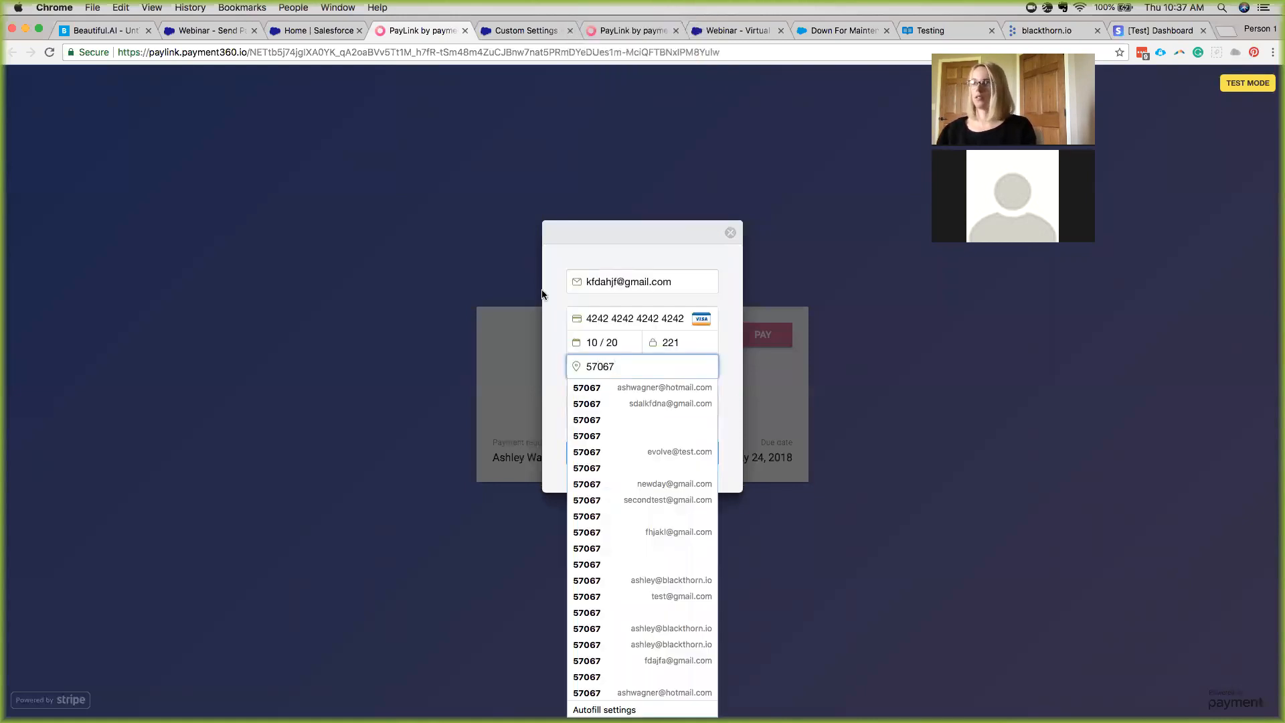
key(Tab)
click(610, 454)
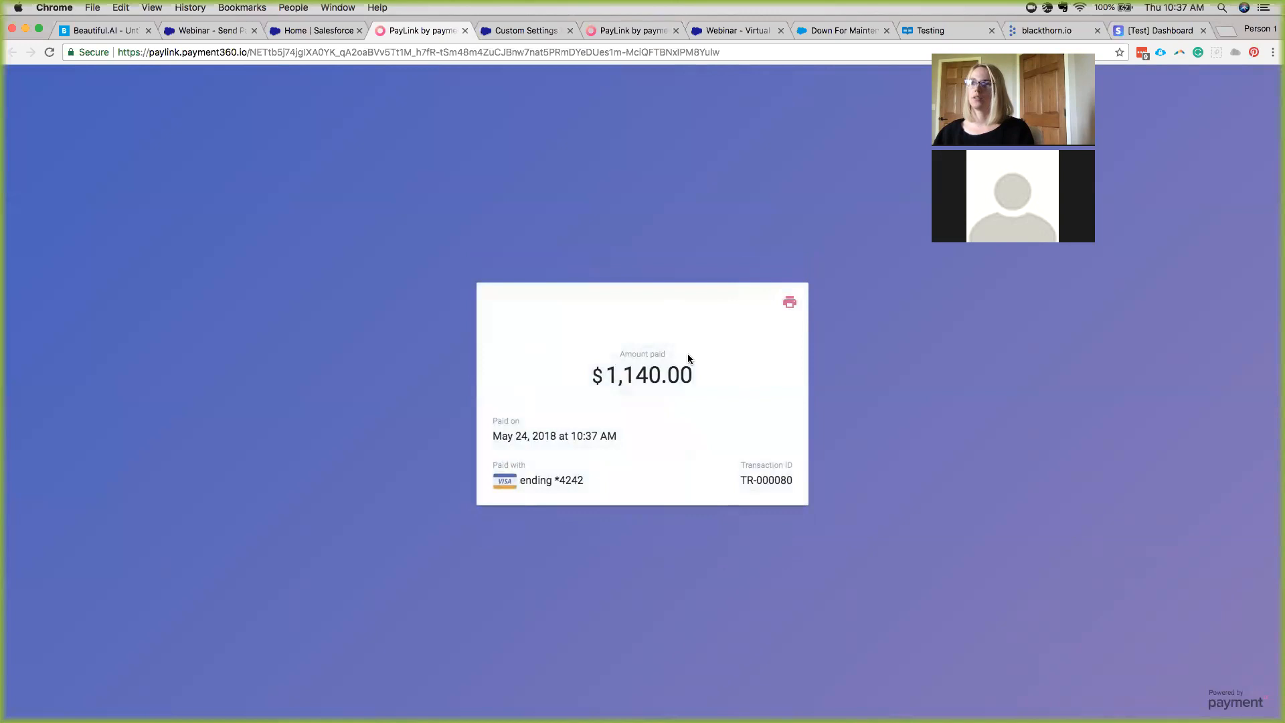
click(207, 30)
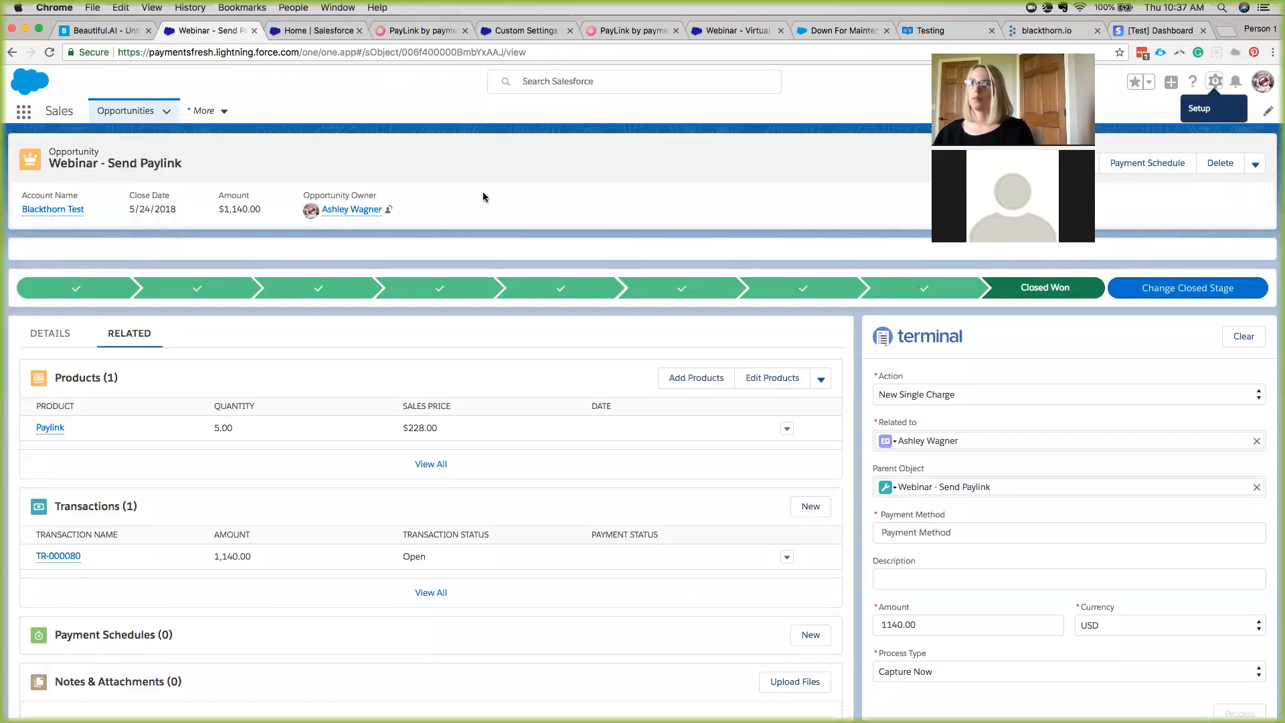
Reload the Webinar - Send Paylink opportunity and scroll through its details.
click(300, 52)
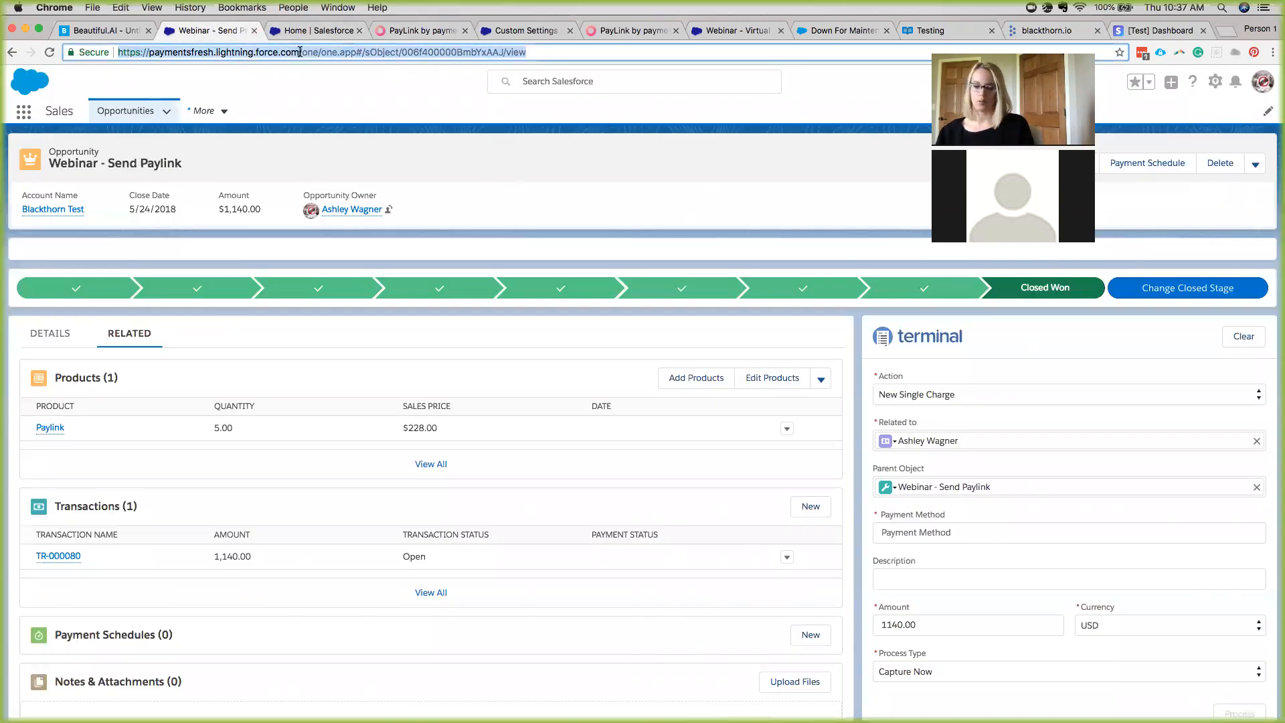
key(Return)
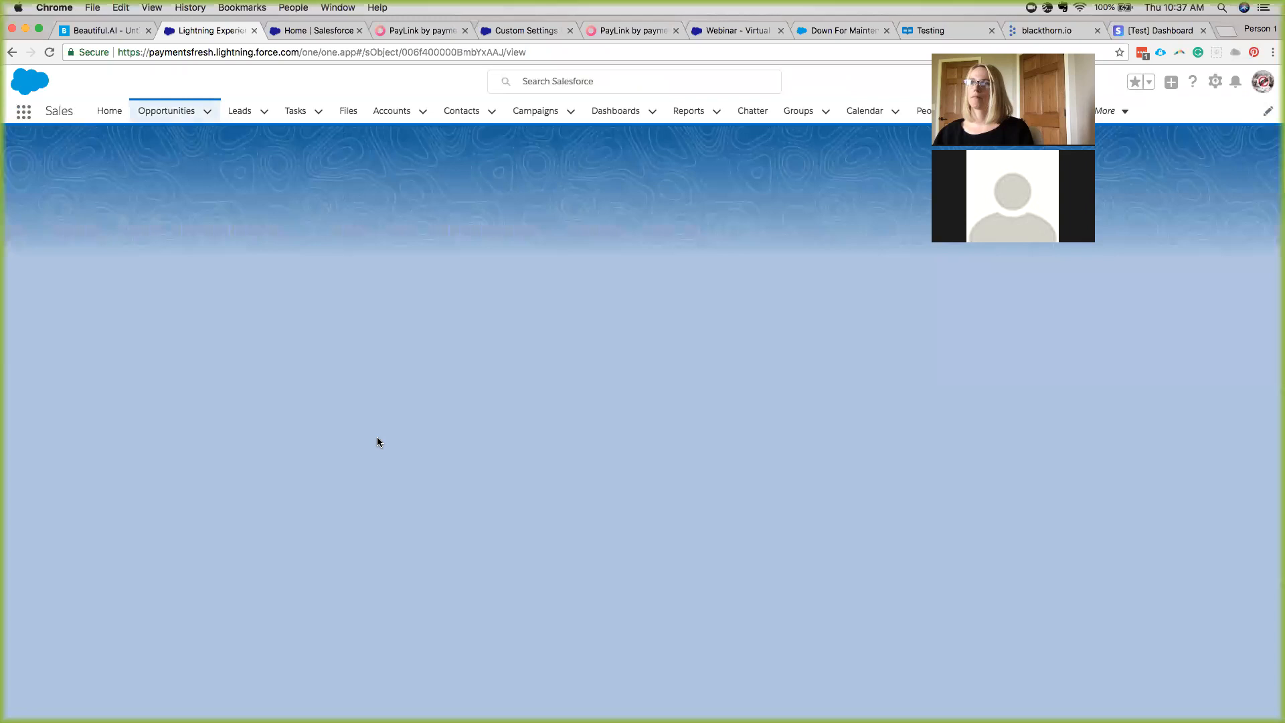
scroll(377, 437, down, 3)
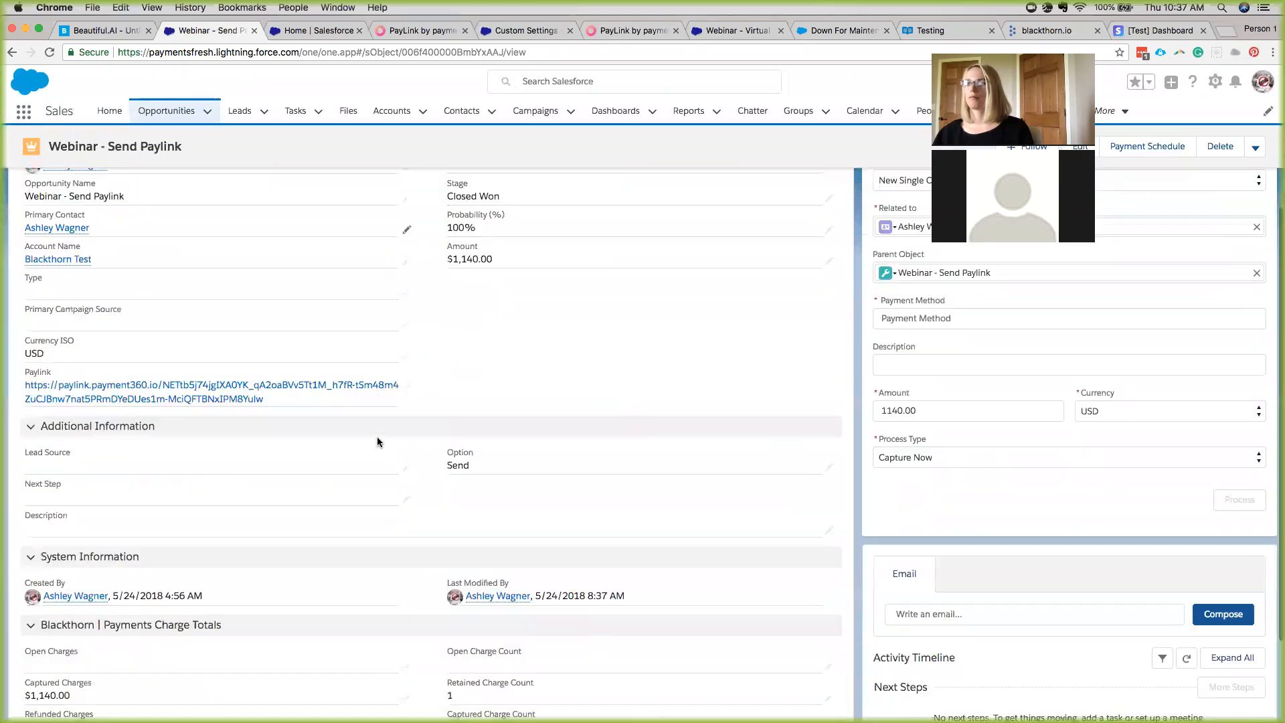
scroll(376, 439, down, 2)
scroll(319, 377, up, 5)
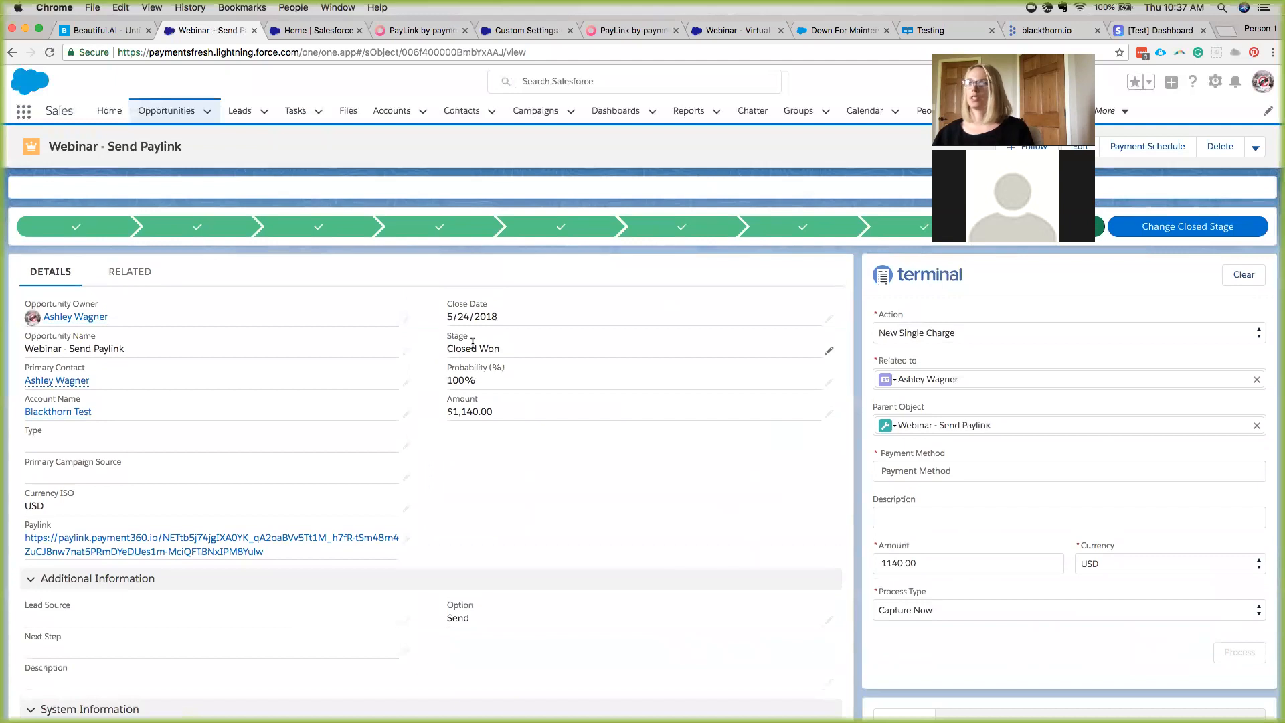
scroll(395, 421, down, 2)
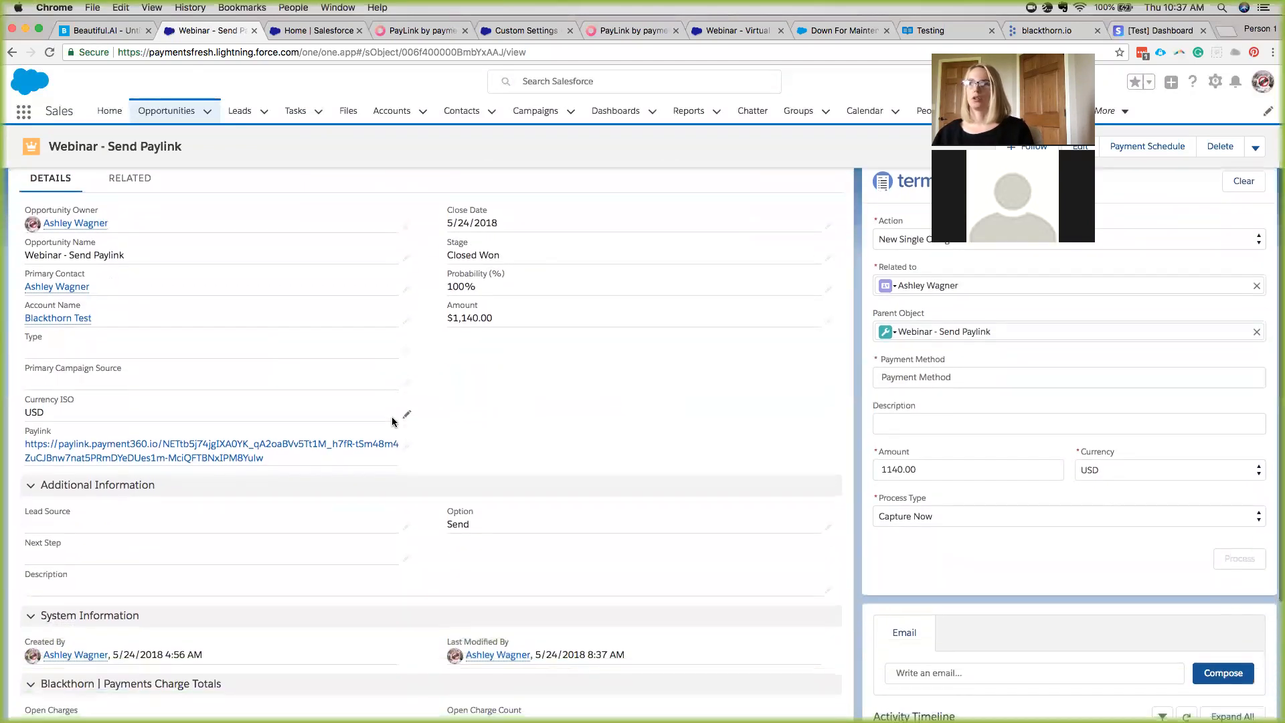
scroll(393, 420, down, 3)
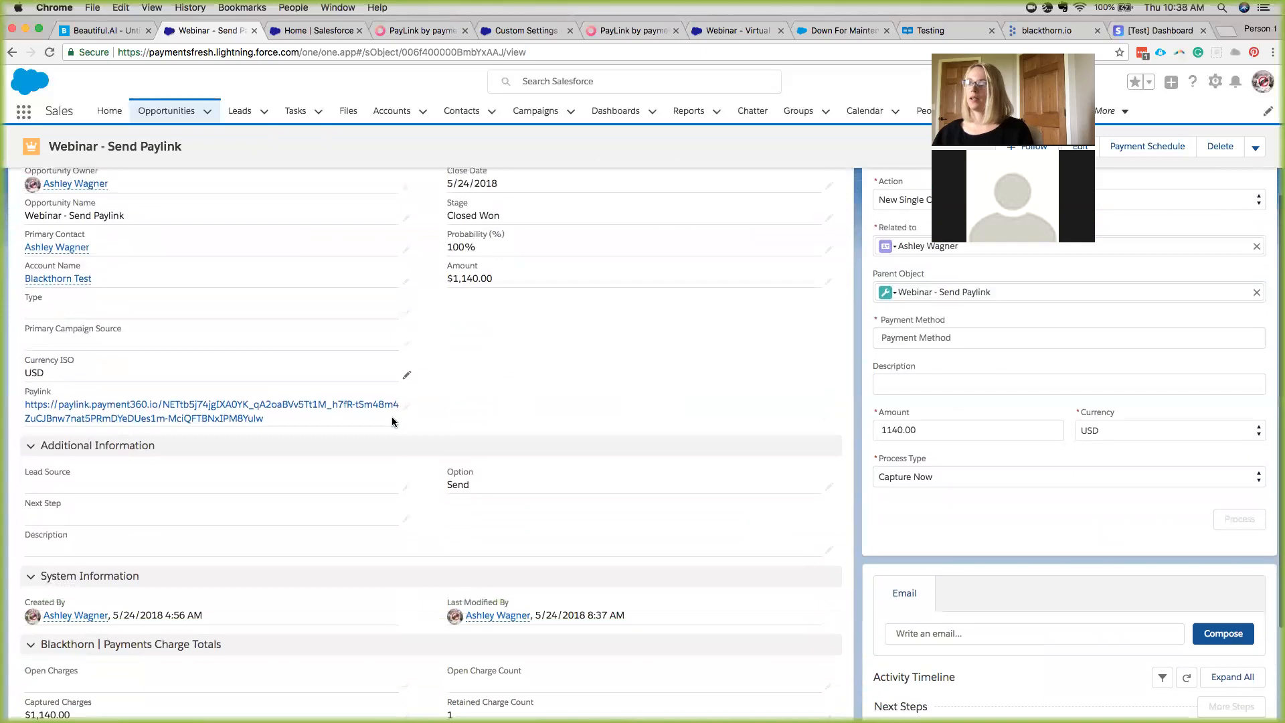
scroll(393, 422, down, 2)
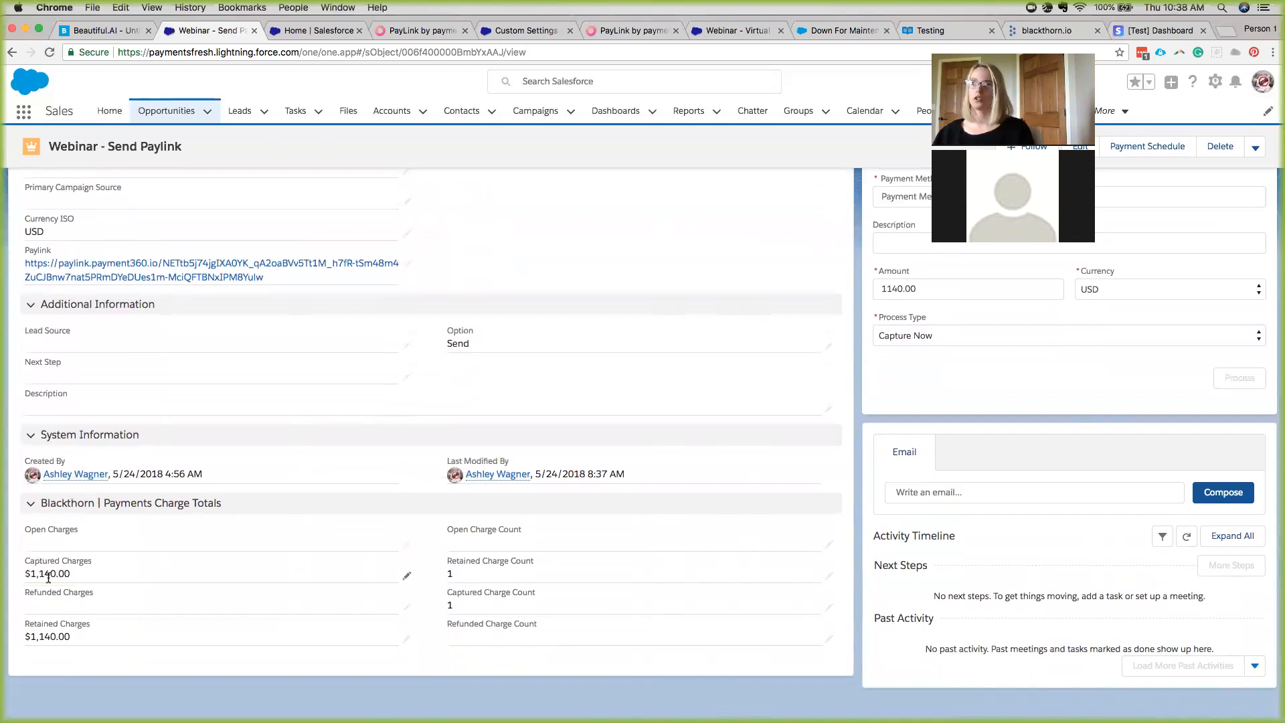
scroll(142, 315, up, 1)
scroll(142, 315, up, 10)
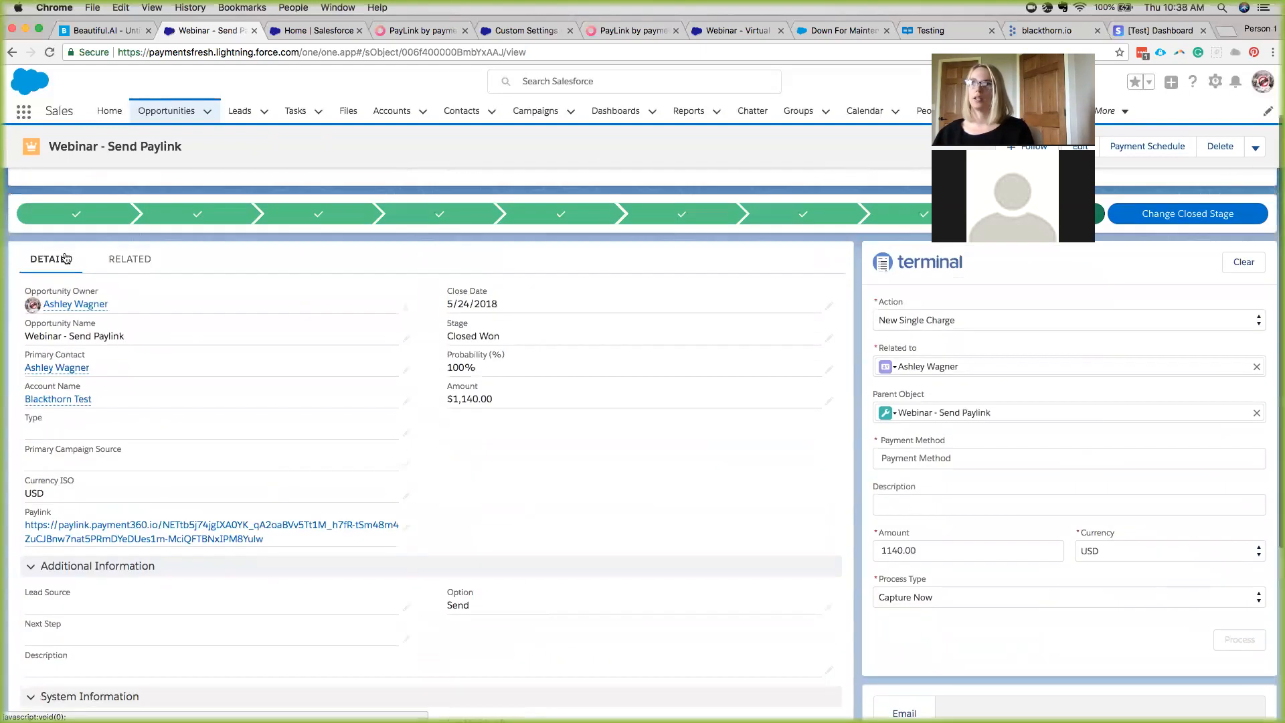
View all Transactions to confirm TR-000080 is Completed/Captured, then show the 'We will cover' slide.
click(129, 259)
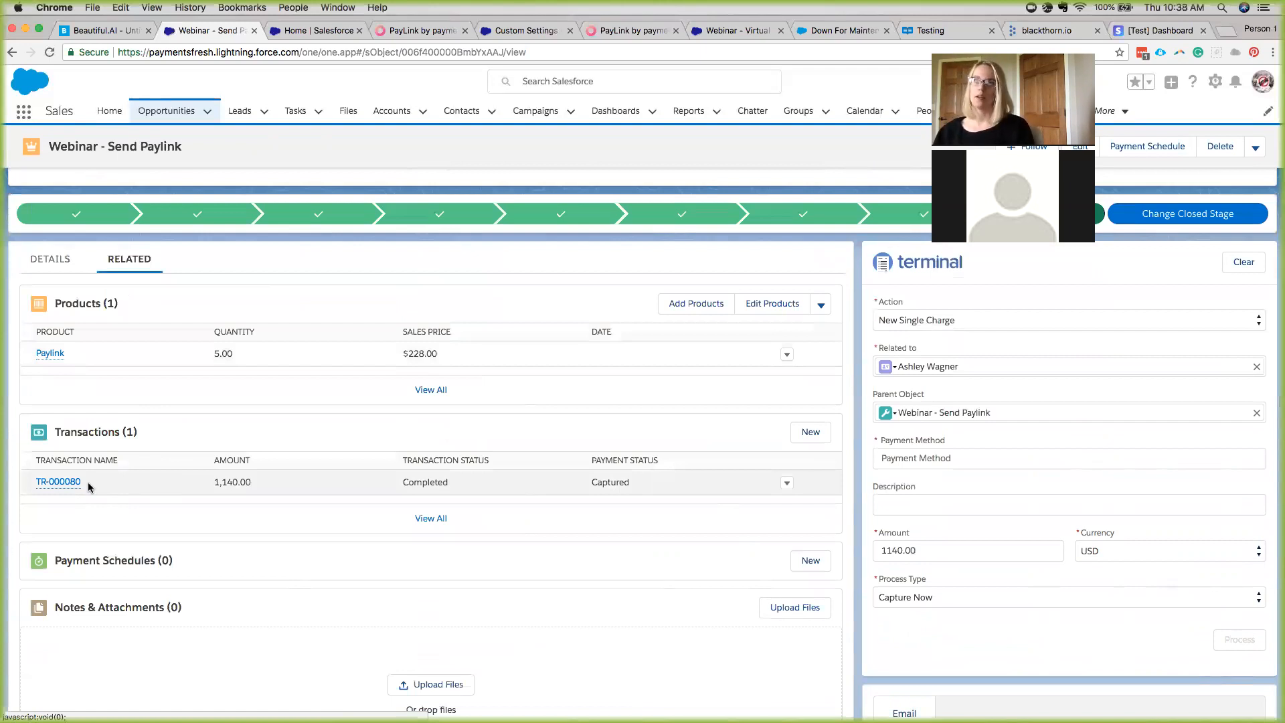
click(575, 534)
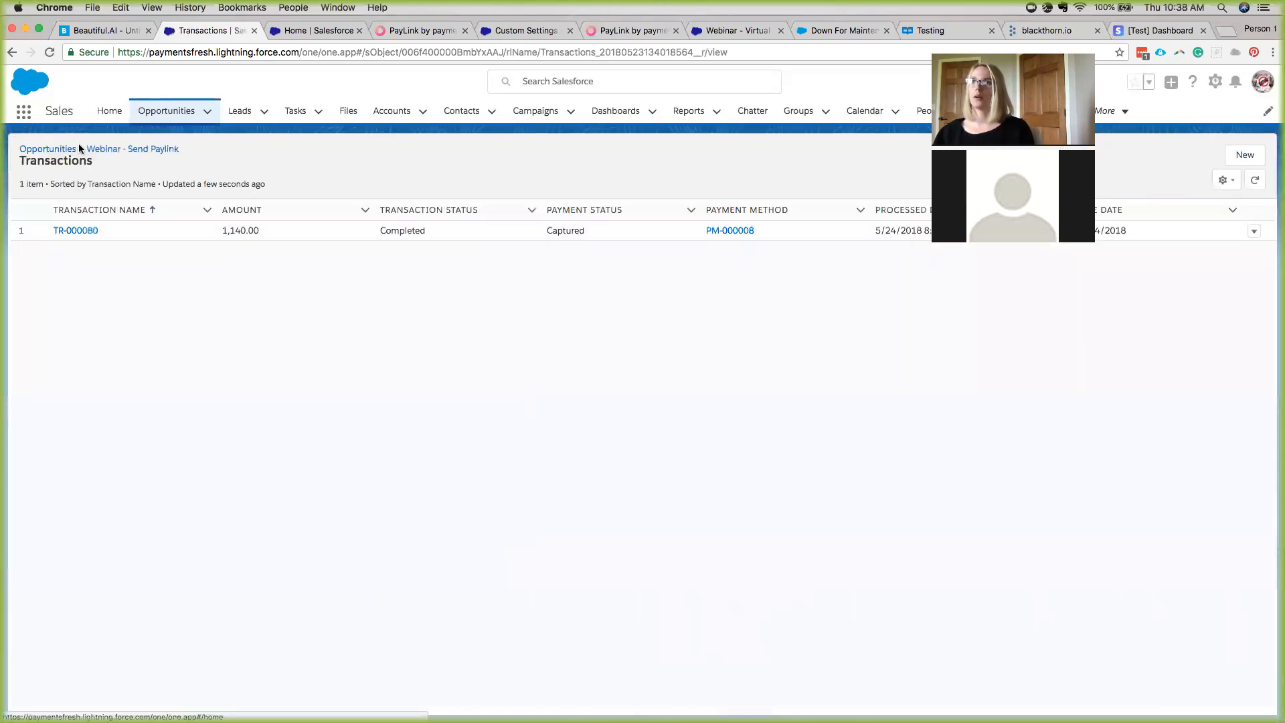
click(126, 33)
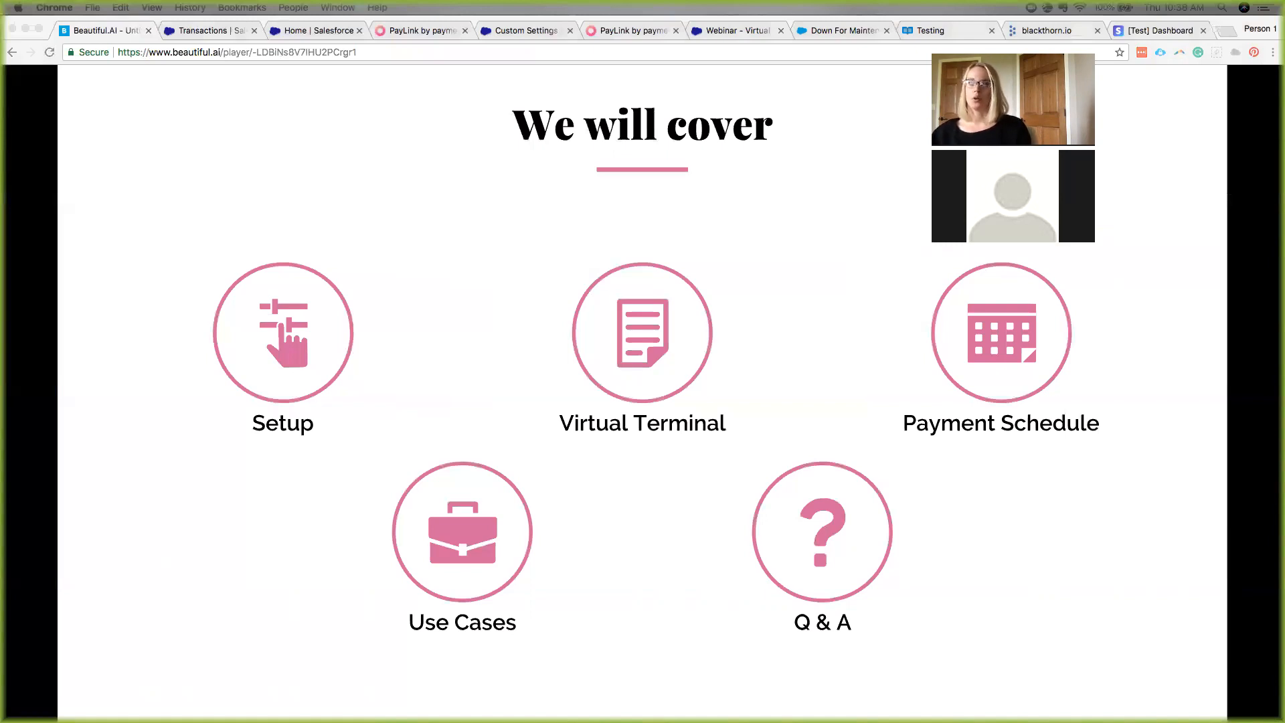
Advance to the Quick Start Package slide, show blackthorn.io's contact page, then advance to slide 4.
key(Right)
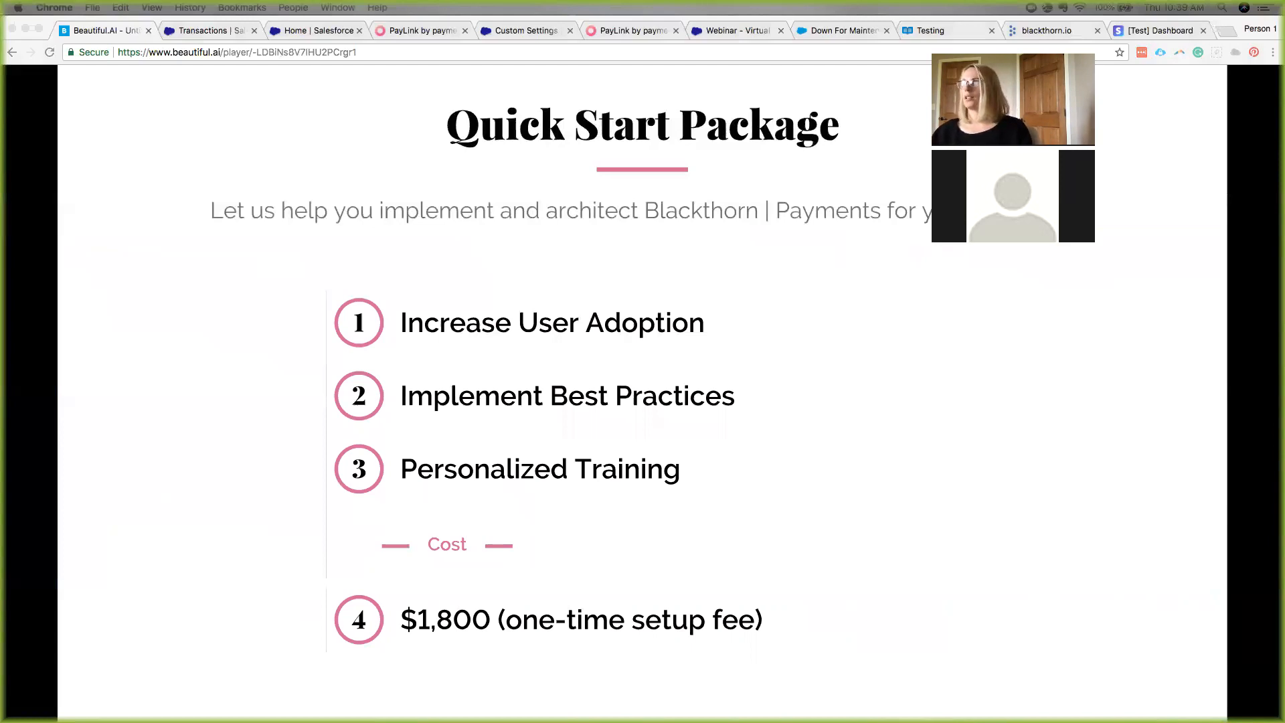
click(1033, 32)
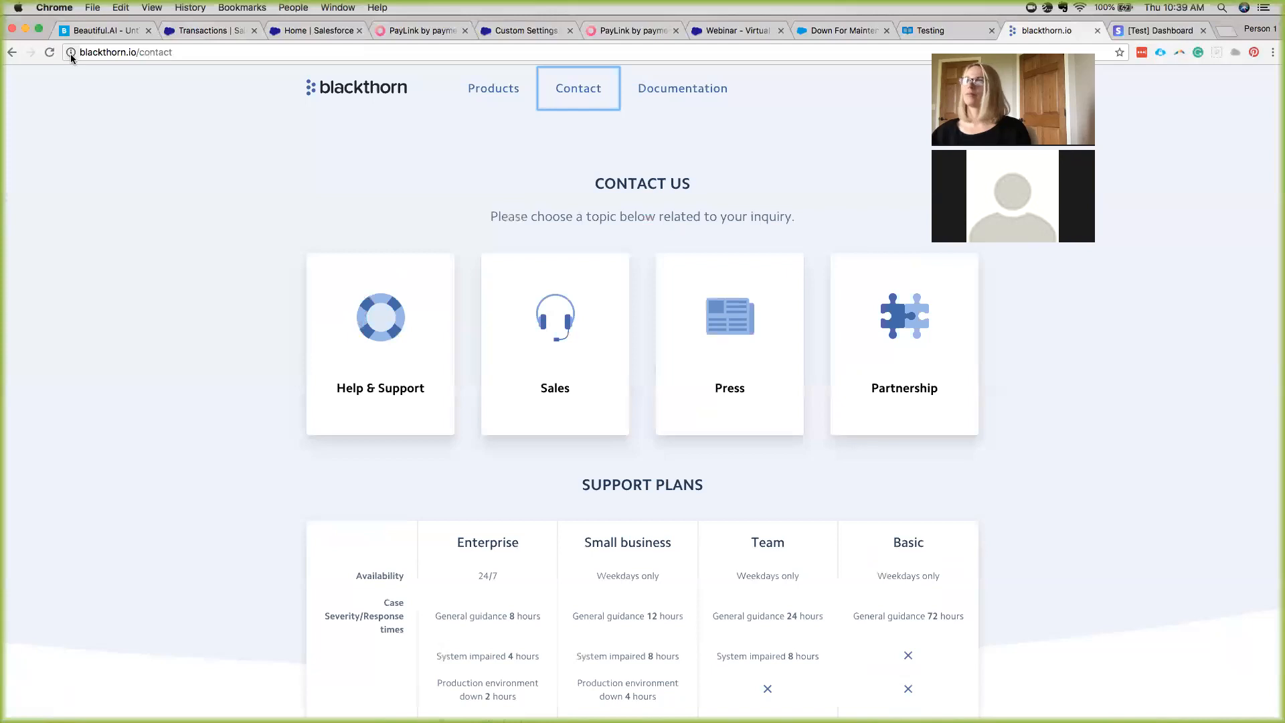
click(106, 30)
click(105, 406)
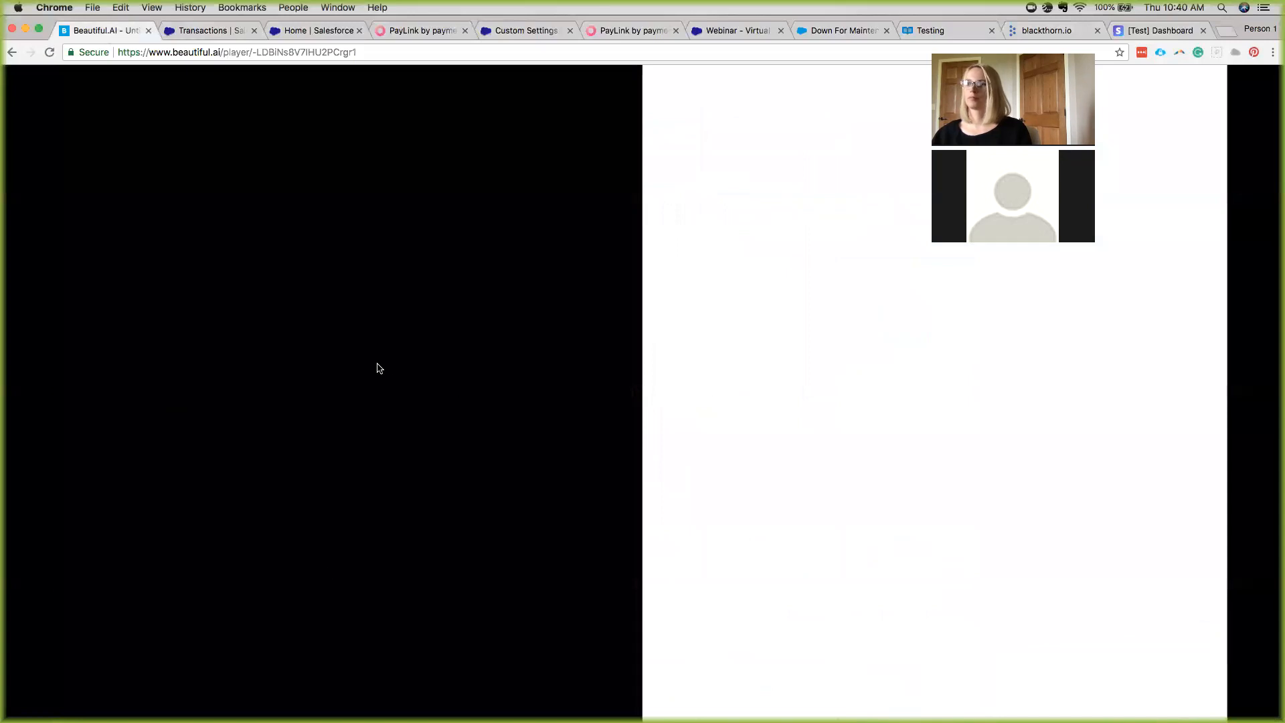